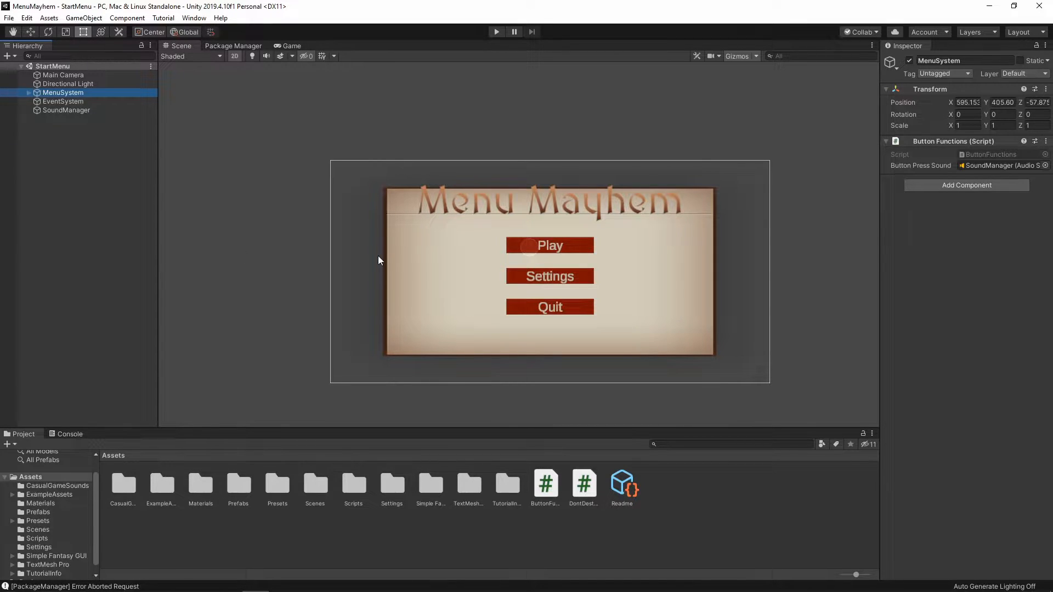
Play-test the Menu Mayhem start menu by launching its game scene, stop play mode and close the project.
left_click(496, 31)
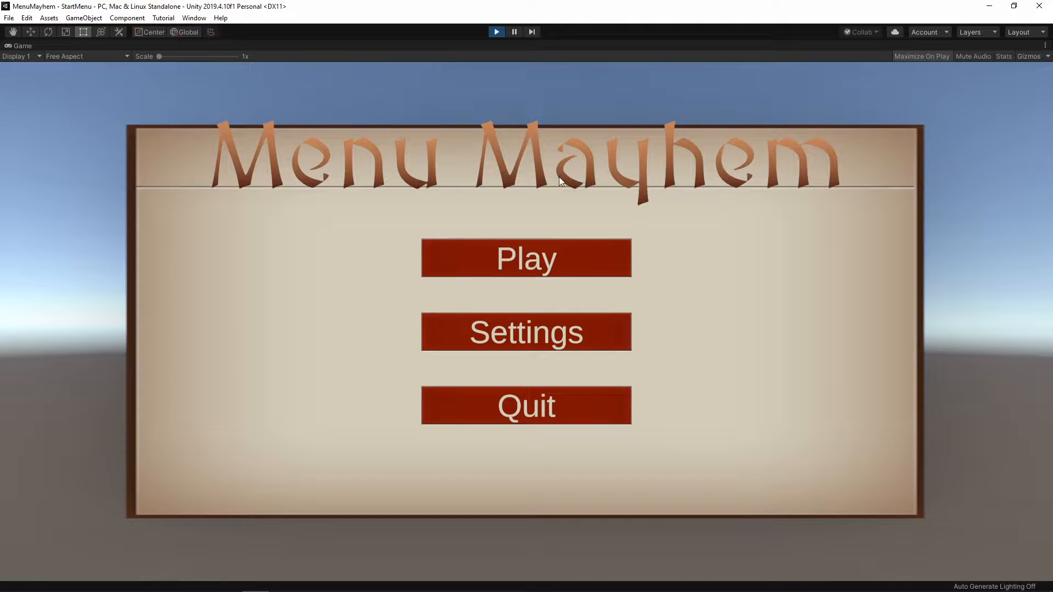
left_click(541, 259)
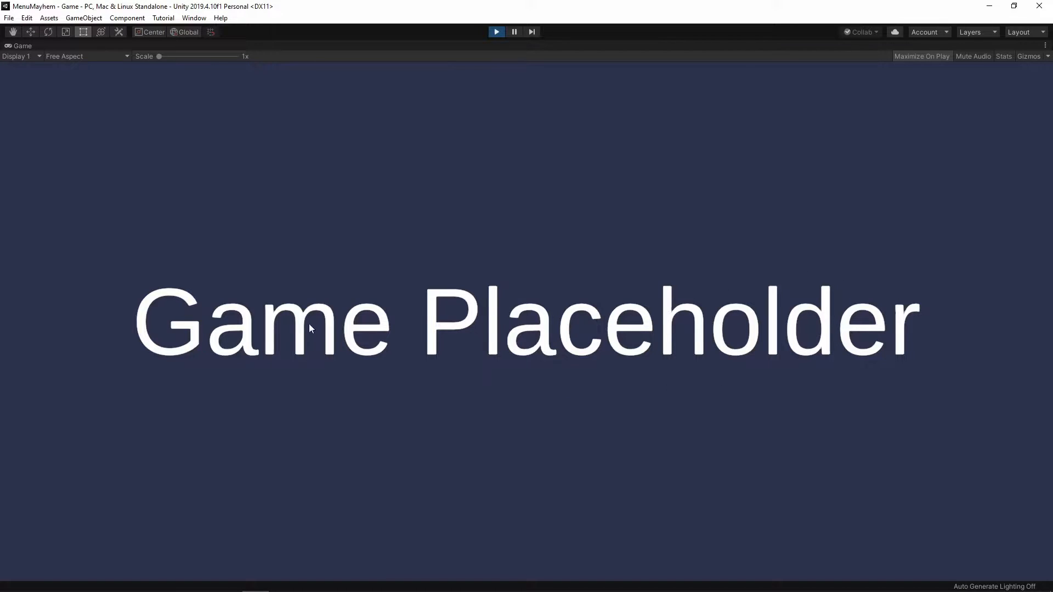
left_click(496, 32)
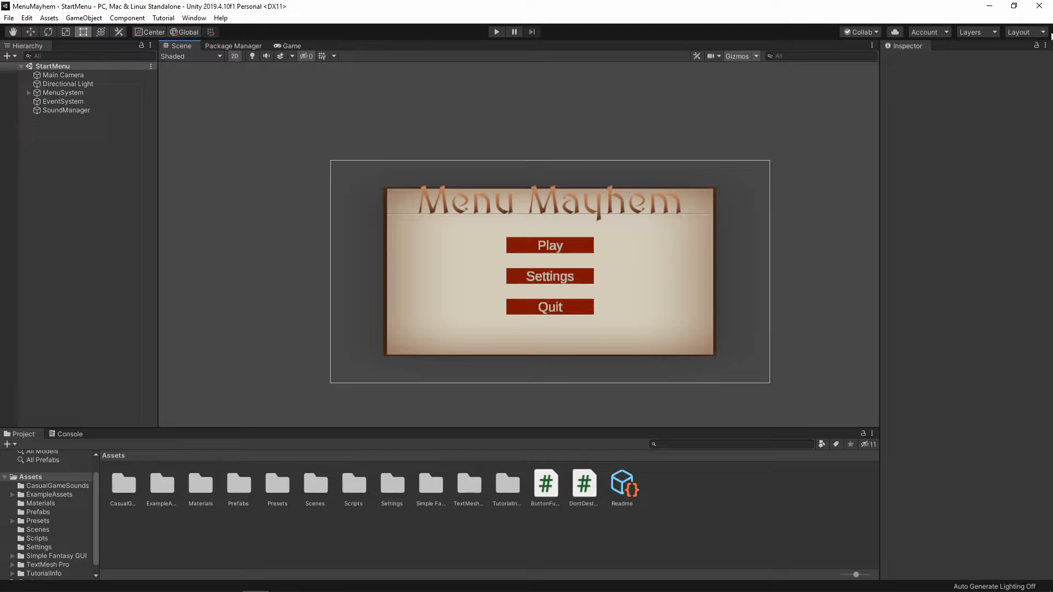
left_click(1039, 6)
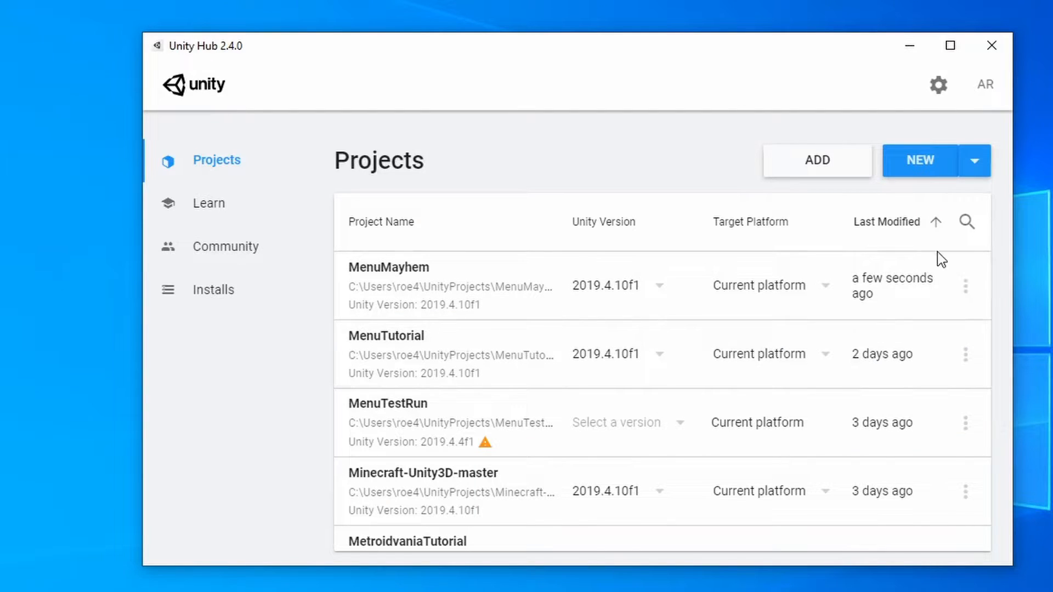
Start a new project from Unity Hub using Unity version 2019.4.10f1.
left_click(972, 164)
left_click(974, 158)
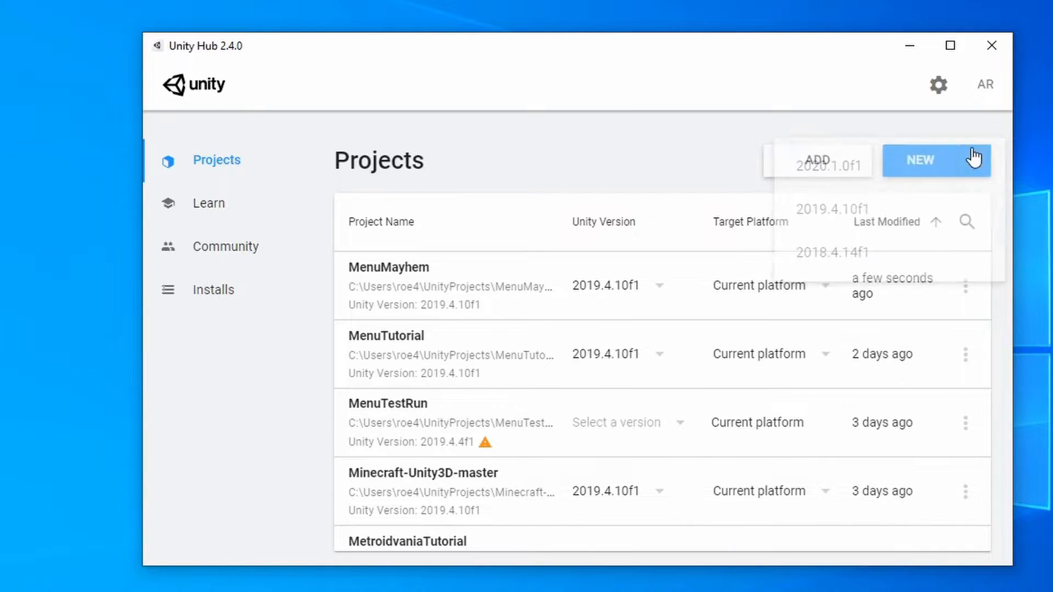
left_click(986, 164)
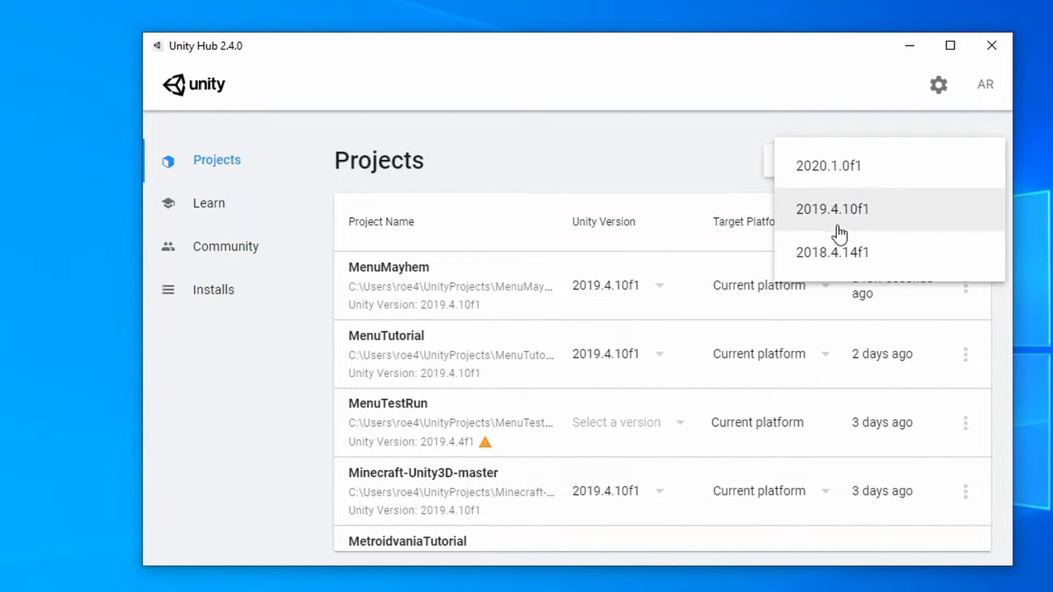
left_click(838, 225)
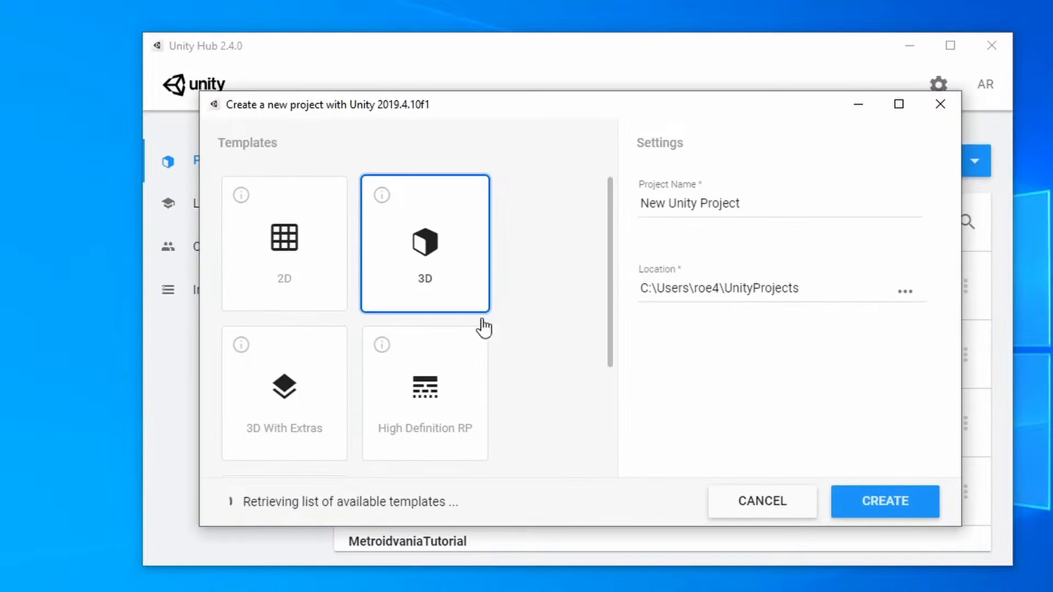
Look through the project templates and select Universal Render Pipeline for the new project.
scroll(505, 370, "down", 1)
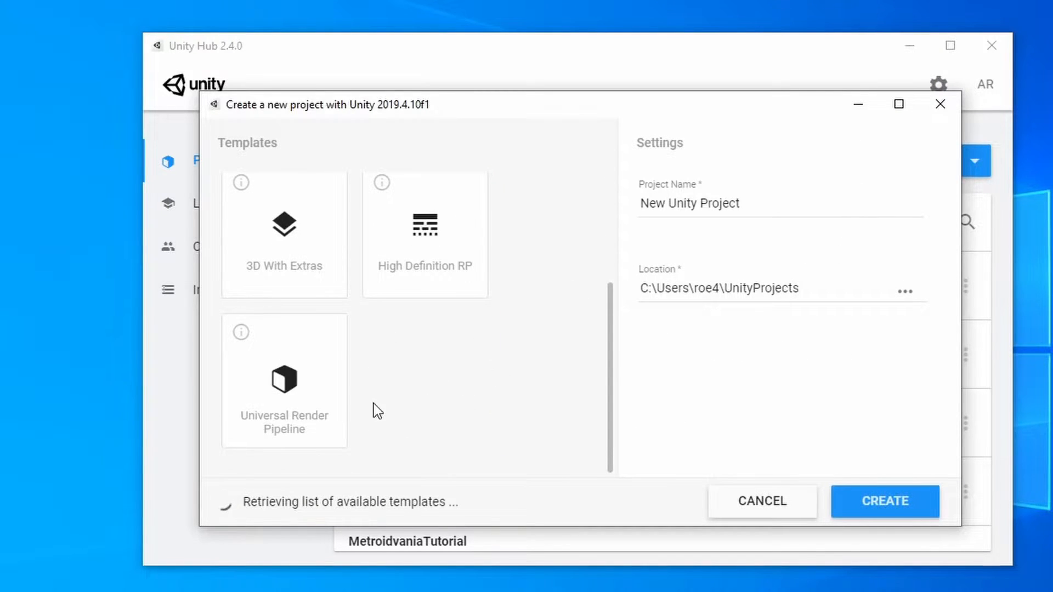
scroll(391, 357, "down", 2)
scroll(407, 362, "up", 3)
scroll(423, 367, "down", 2)
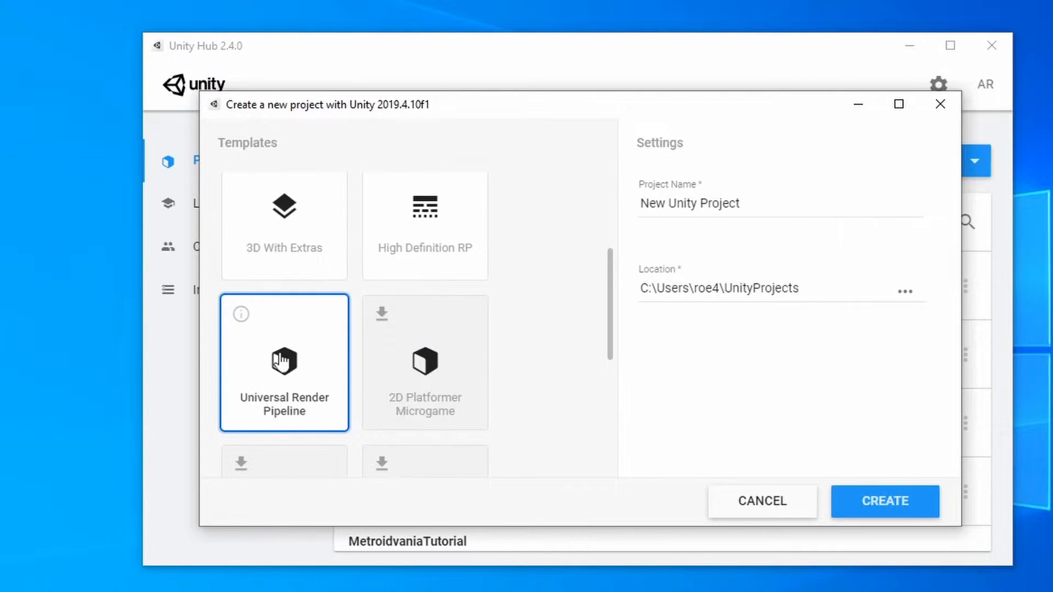
left_click(294, 409)
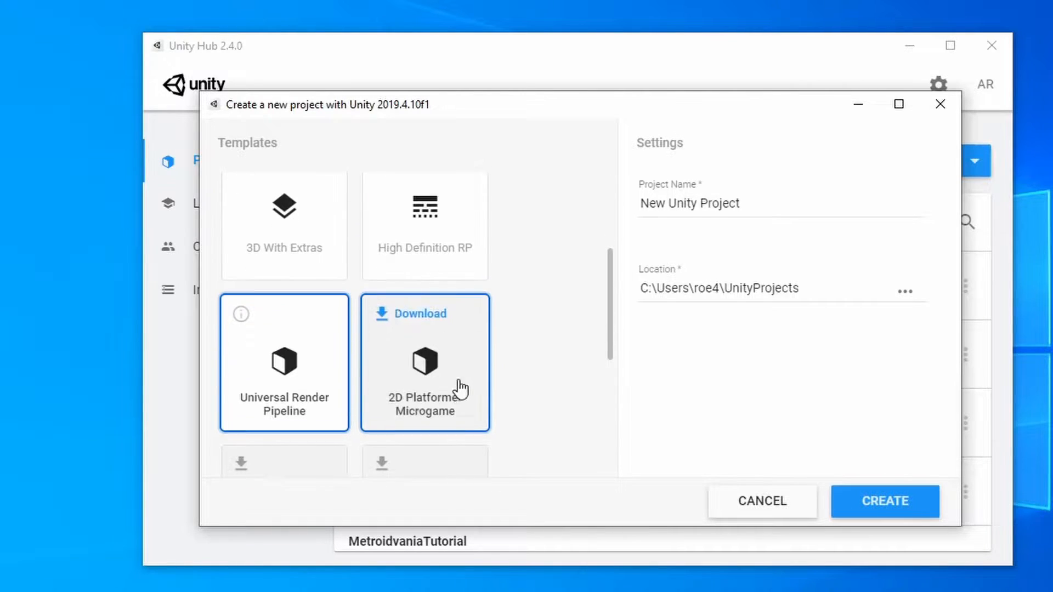
scroll(389, 415, "up", 3)
scroll(312, 464, "down", 2)
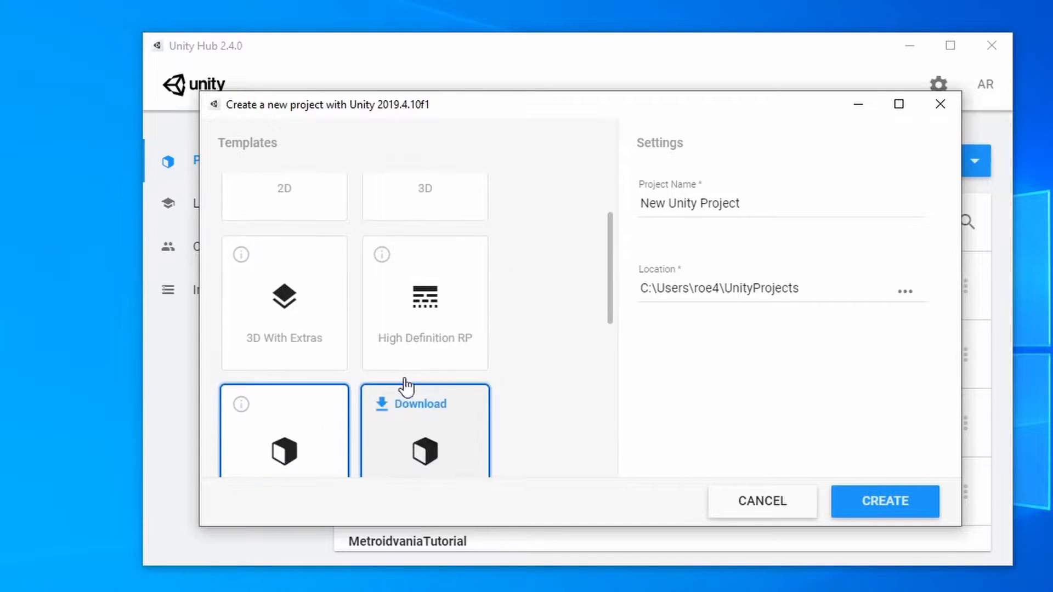
scroll(373, 384, "down", 3)
scroll(329, 351, "up", 3)
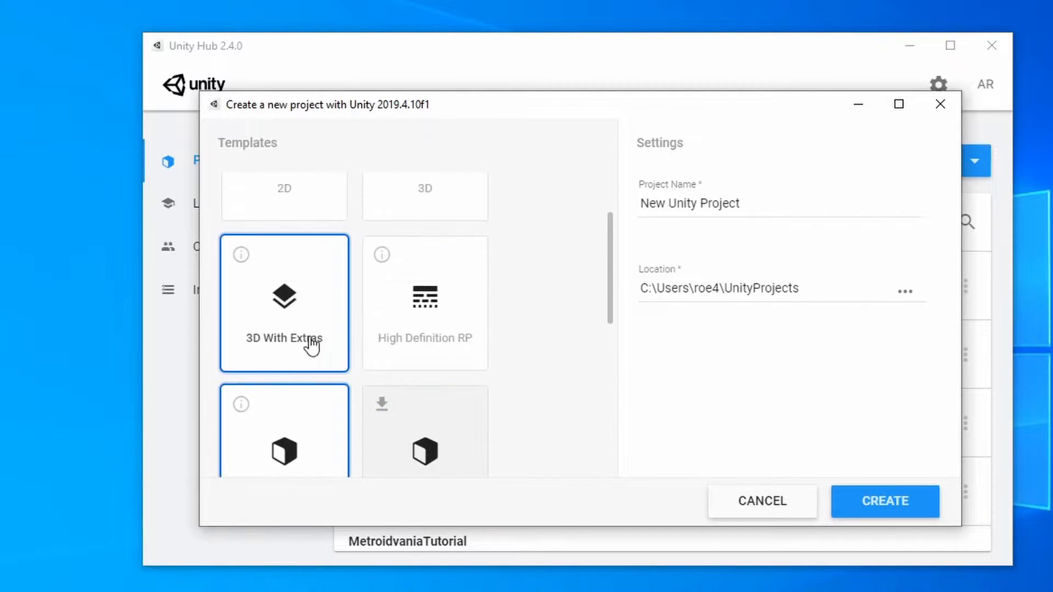
scroll(397, 329, "down", 2)
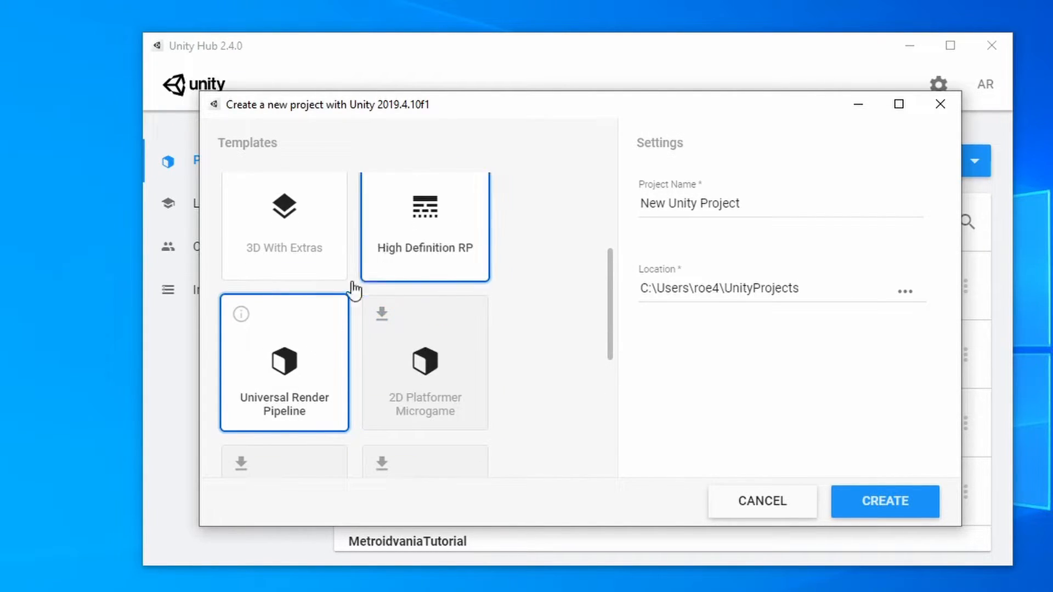
scroll(298, 341, "up", 2)
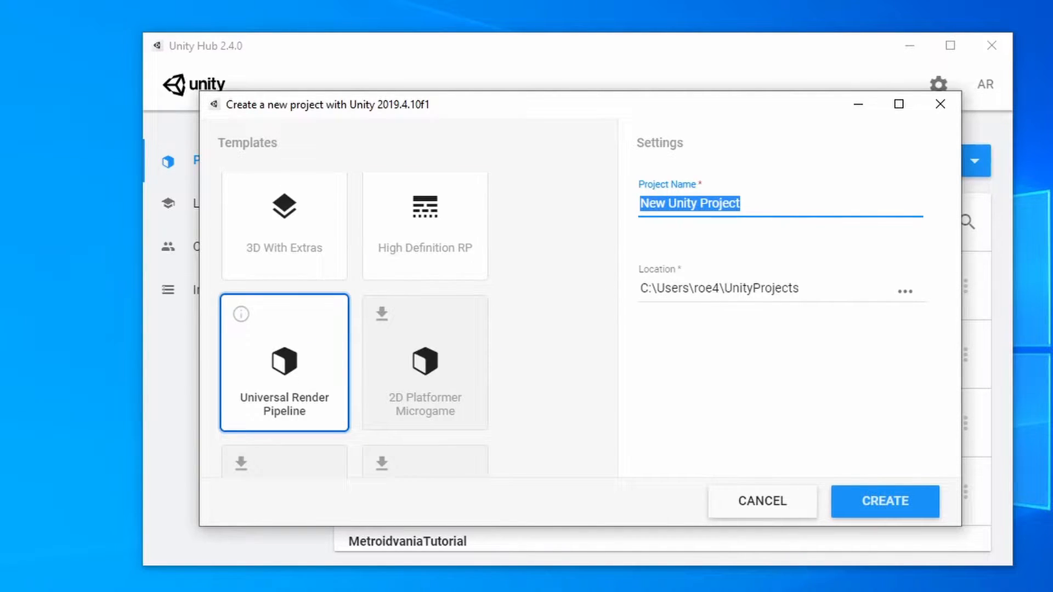
Name the project "Menu Maelstorm" and create it.
type("Menu Mae")
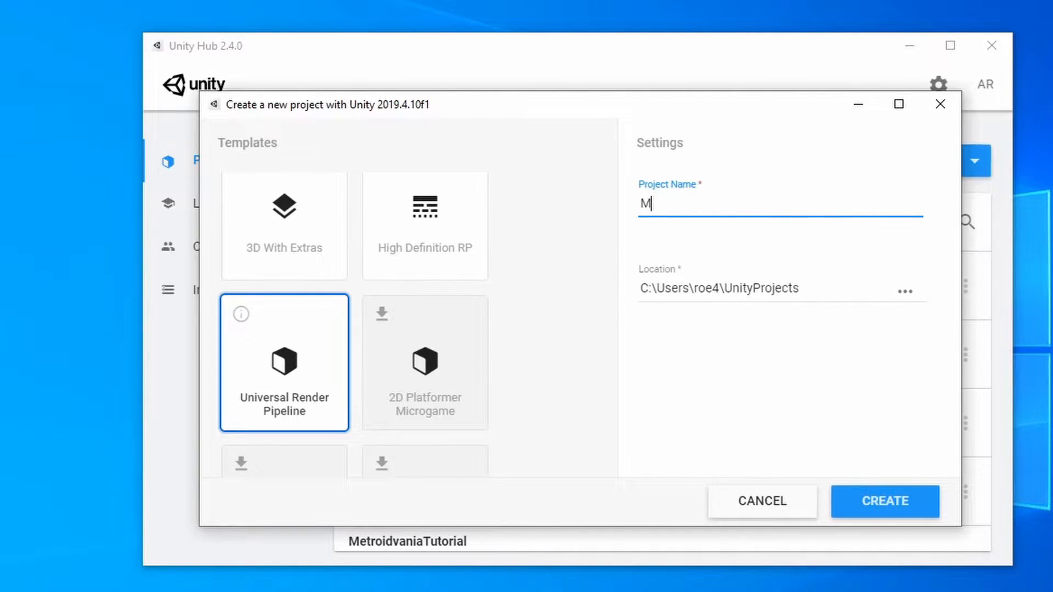
type("lstor")
type("m")
left_click(874, 503)
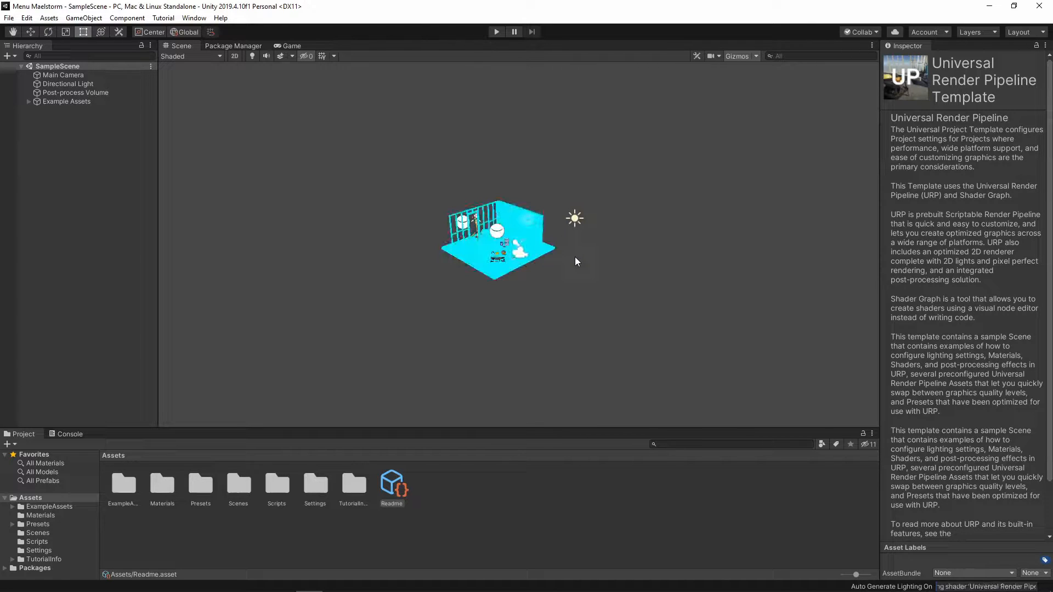
Create a new untitled scene in place of the open sample scene.
scroll(568, 263, "up", 5)
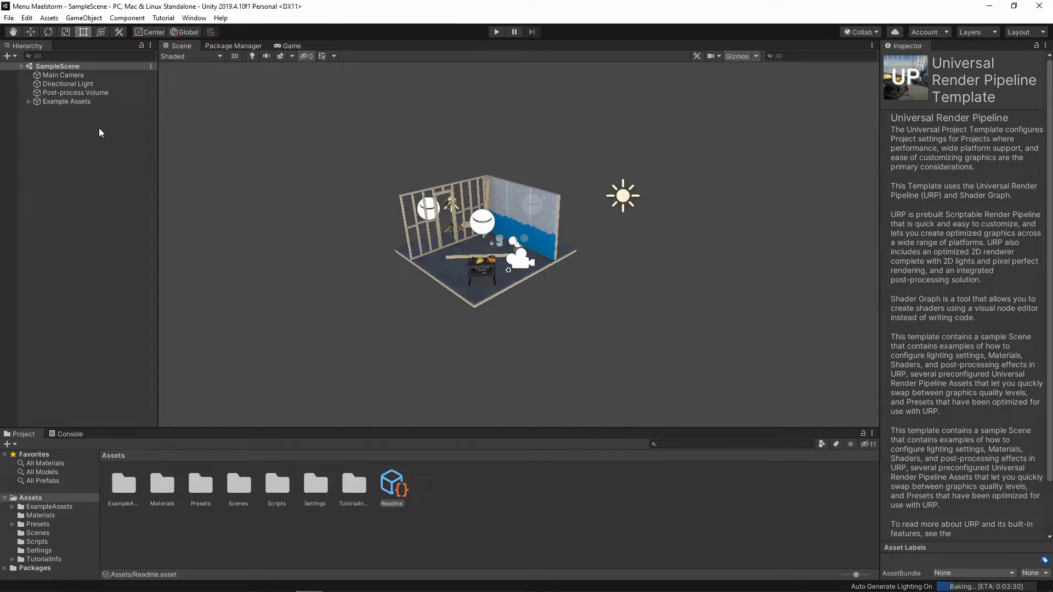
left_click(9, 18)
left_click(33, 28)
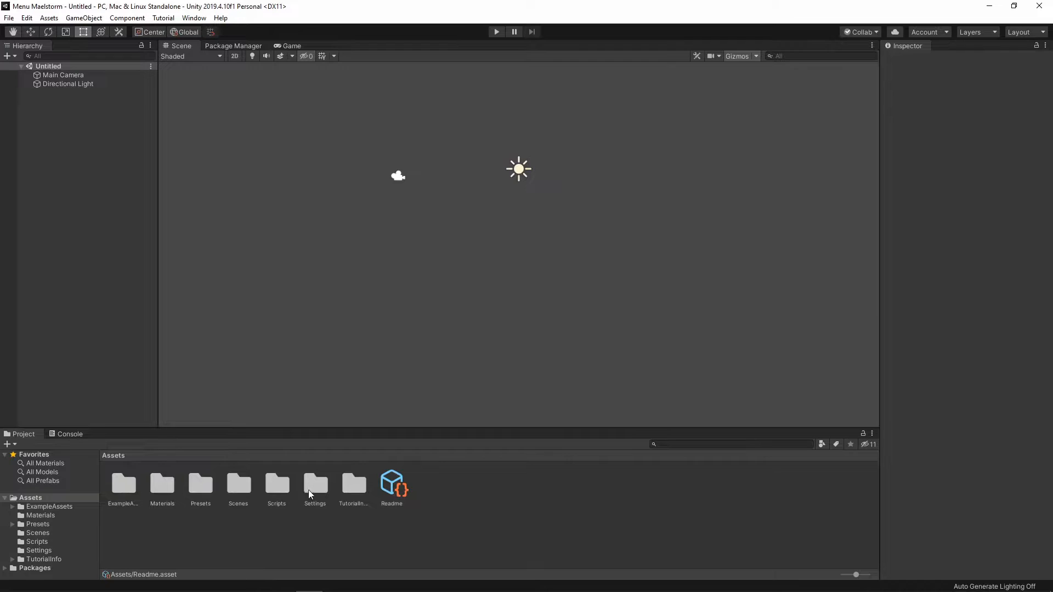
Delete the SampleScene asset from the project's Scenes folder.
double_click(241, 486)
left_click(132, 492)
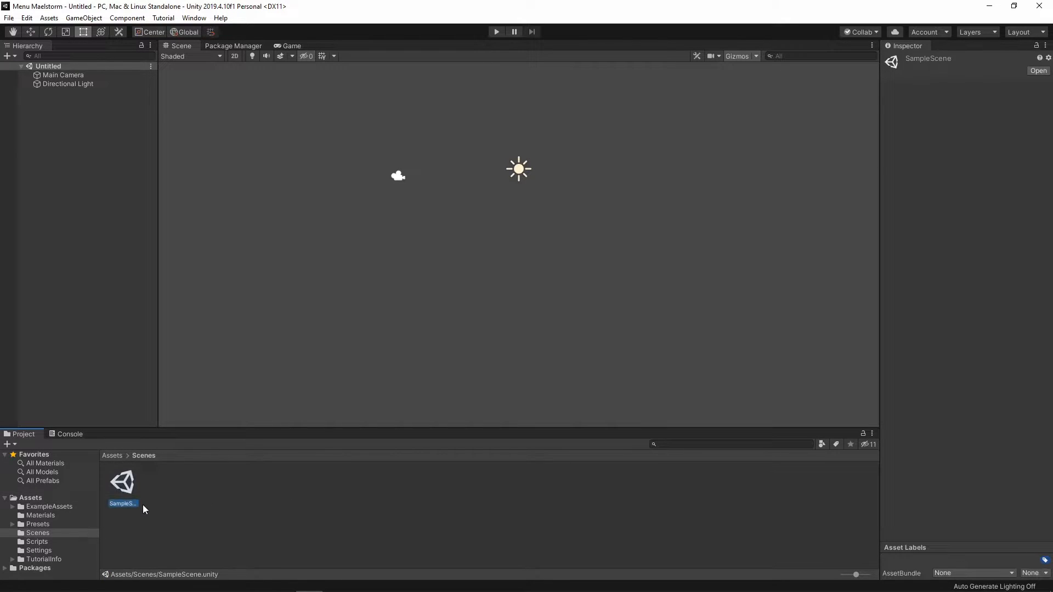
key("Delete")
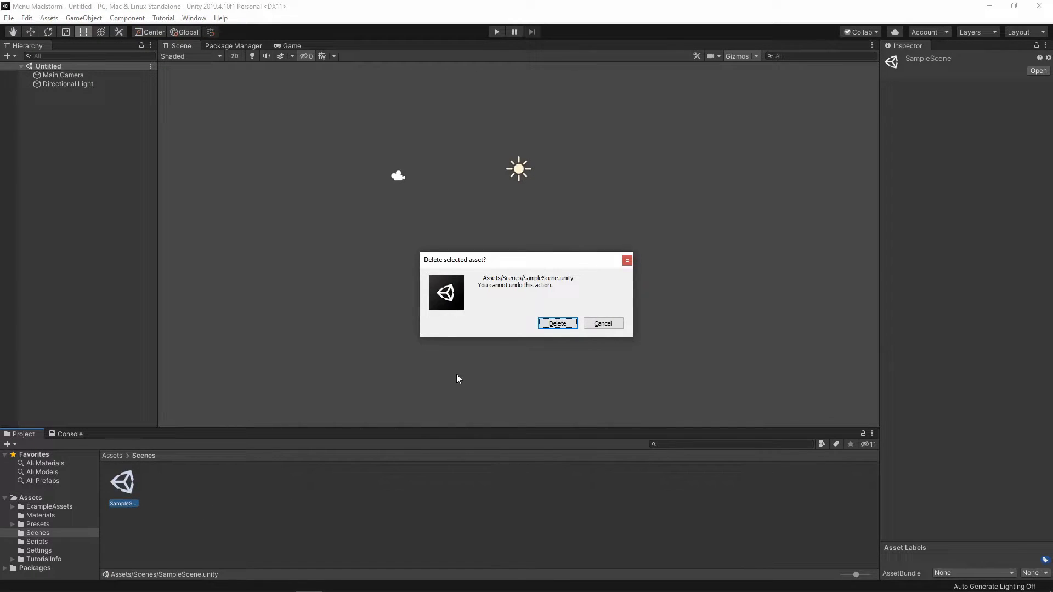
left_click(556, 325)
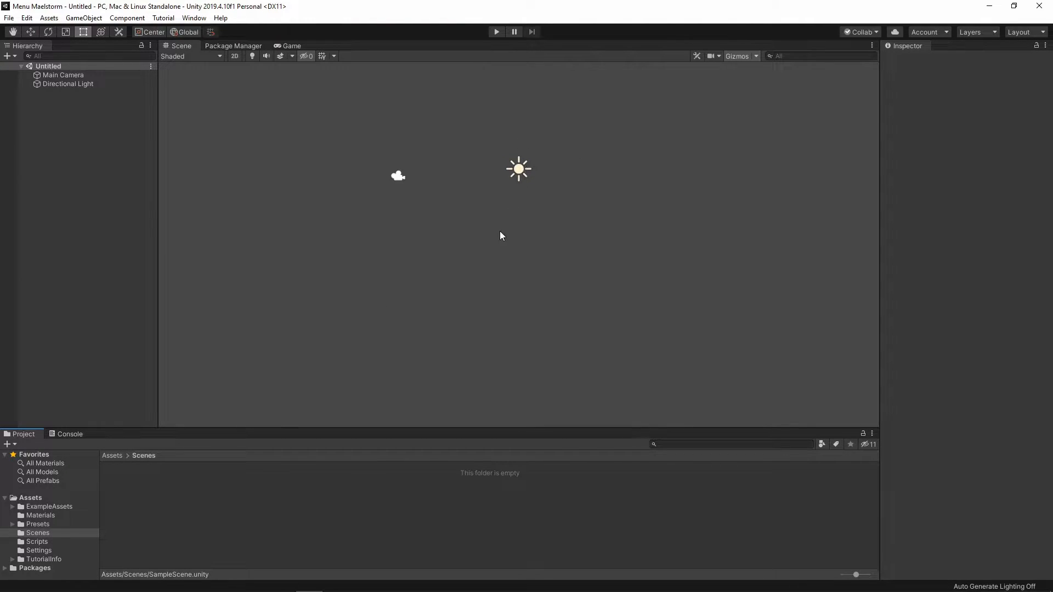
Add a UI Text - TextMeshPro object to the untitled scene and import the TMP Essentials.
scroll(500, 234, "down", 2)
right_click(50, 66)
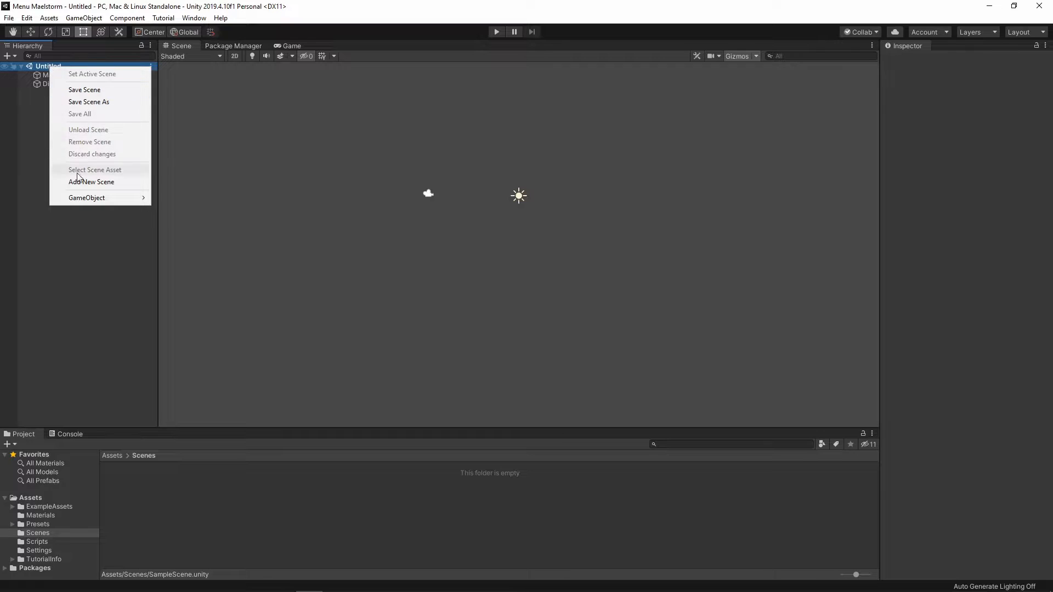
mouse_move(75, 199)
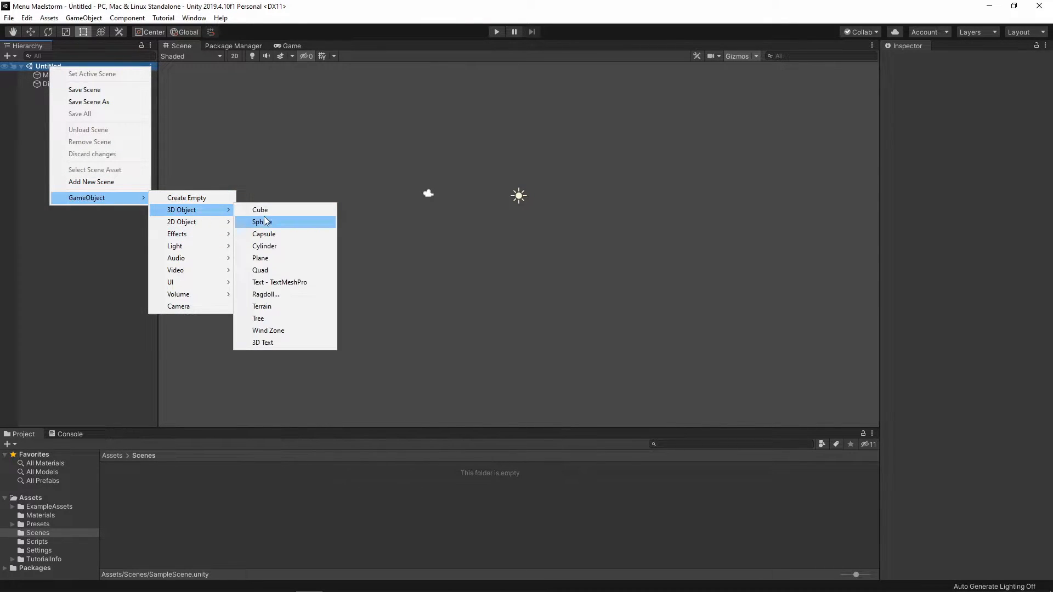
mouse_move(179, 286)
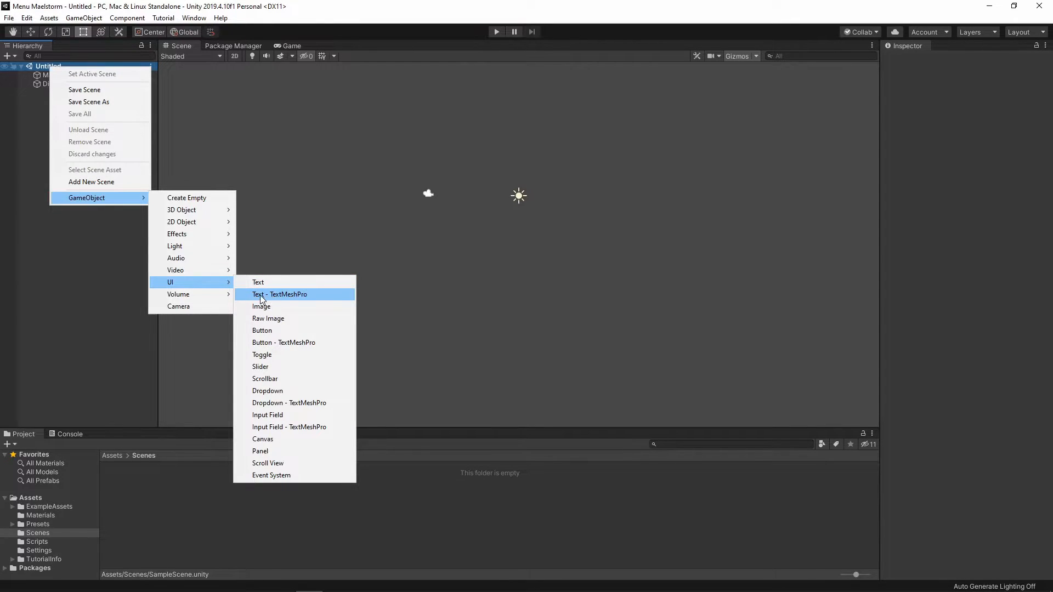
left_click(281, 297)
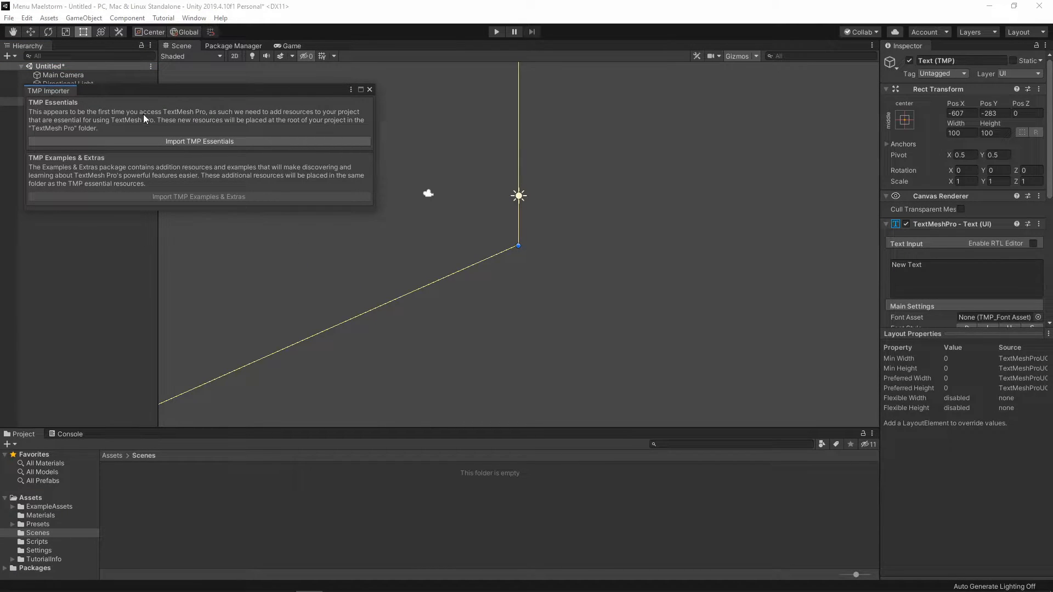
left_click(218, 142)
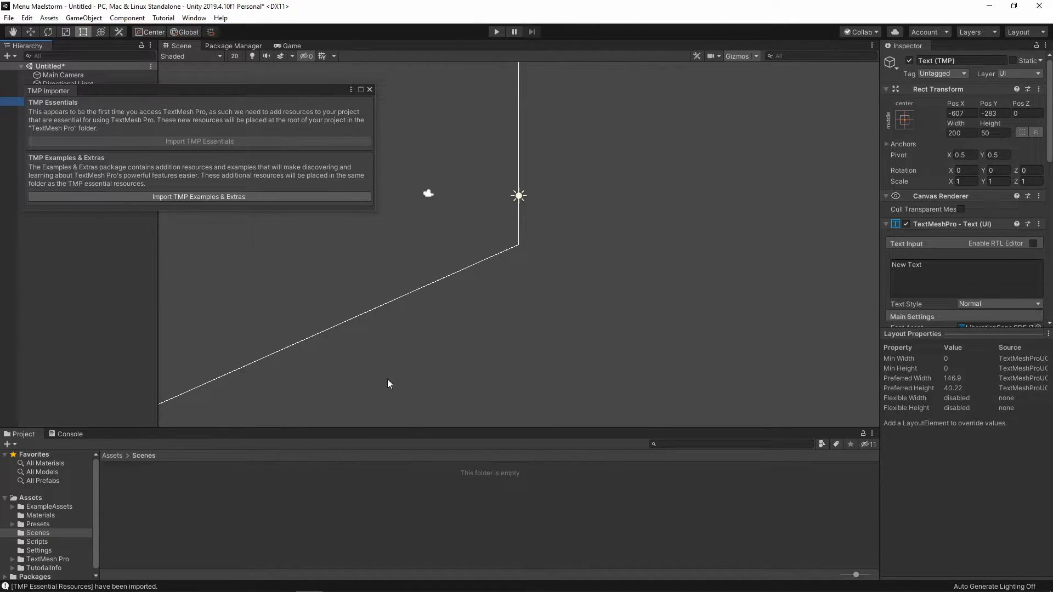
left_click(369, 90)
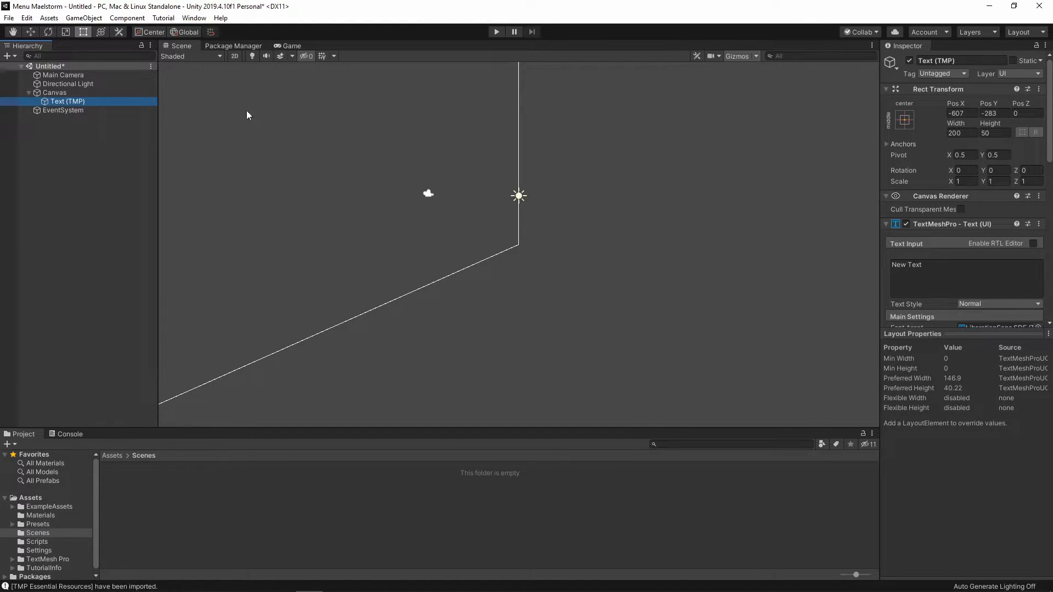
Switch the Scene view to 2D and frame the whole canvas with its text.
left_click(236, 56)
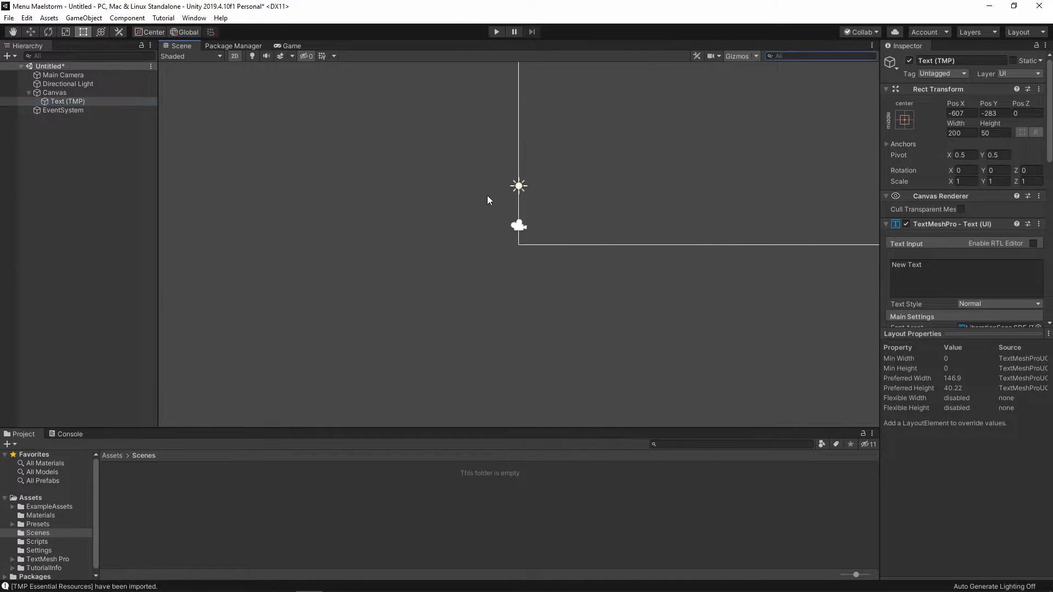
scroll(524, 229, "up", 10)
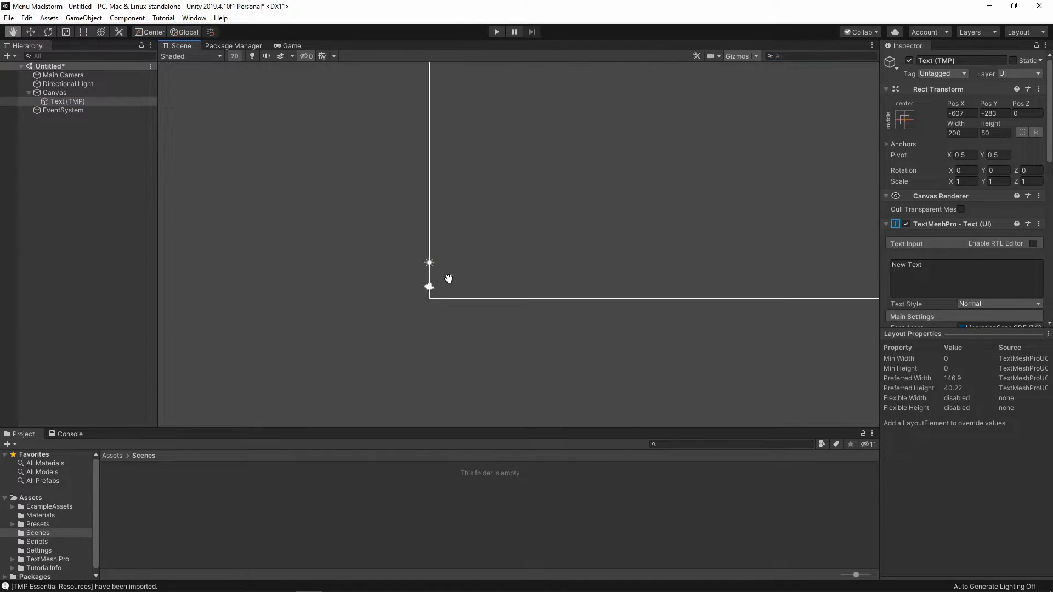
scroll(383, 221, "down", 10)
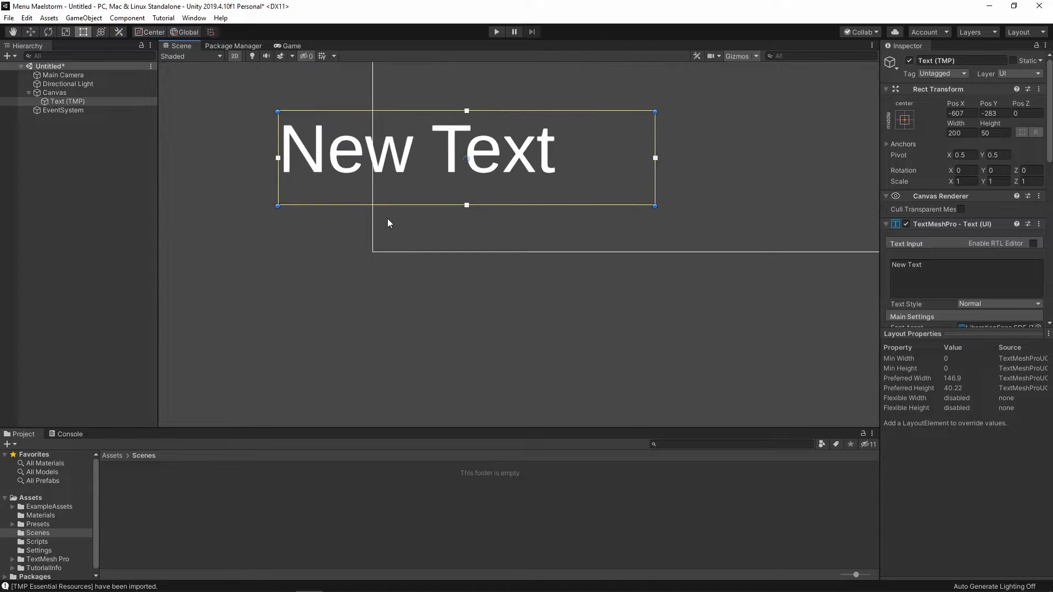
scroll(395, 225, "down", 5)
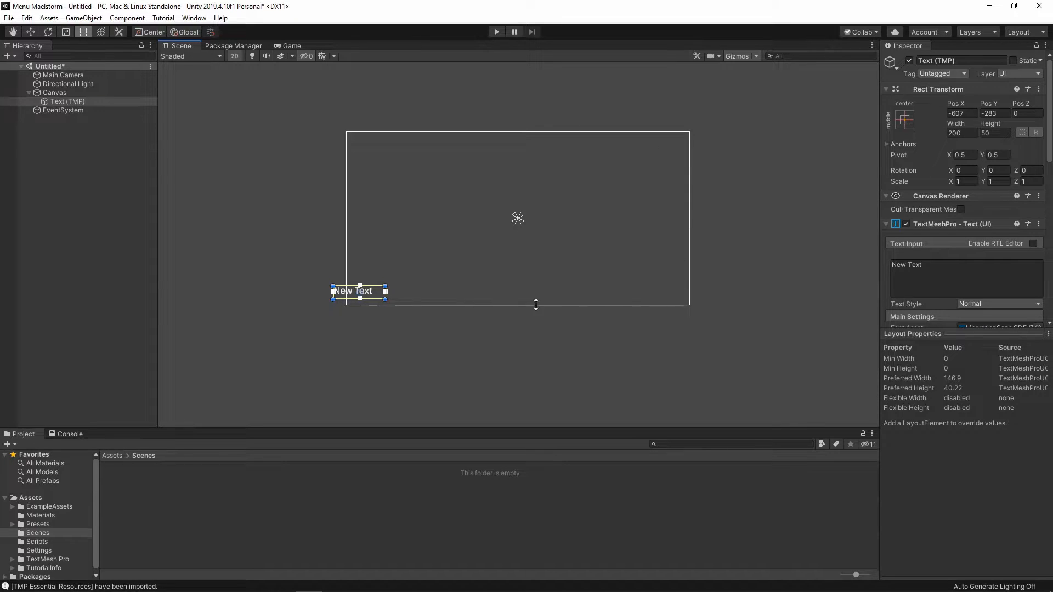
Select the Canvas and compare the text's placement in the Game view with the canvas outline in the Scene view.
left_click(55, 93)
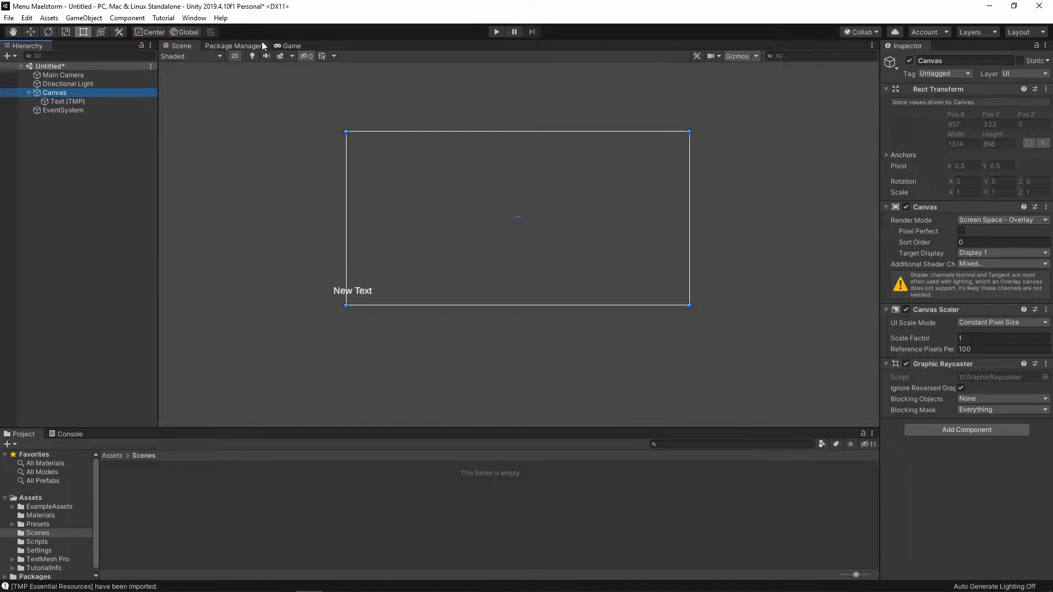
left_click(290, 46)
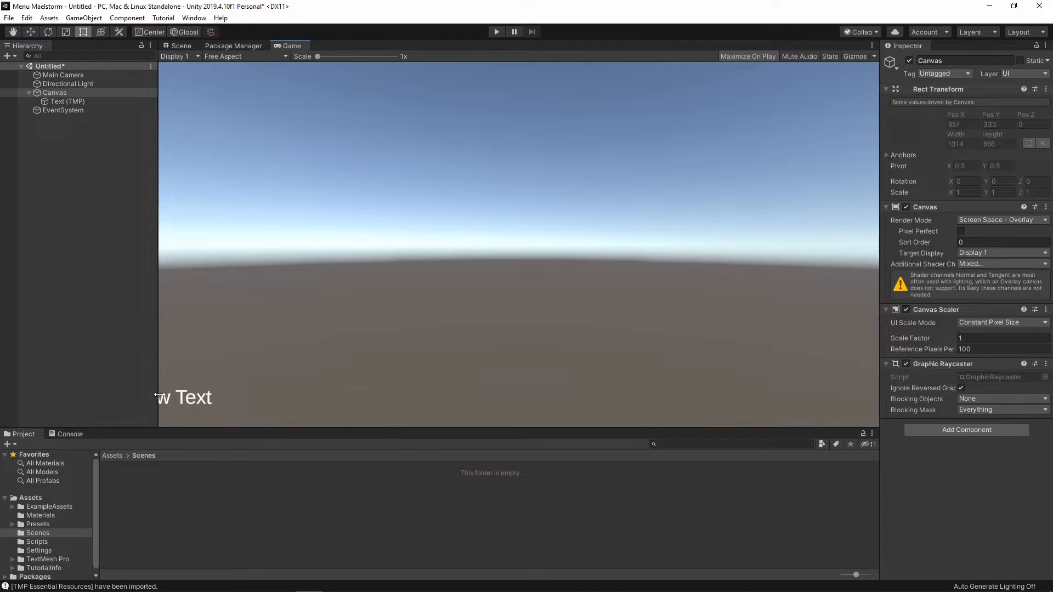
left_click(181, 46)
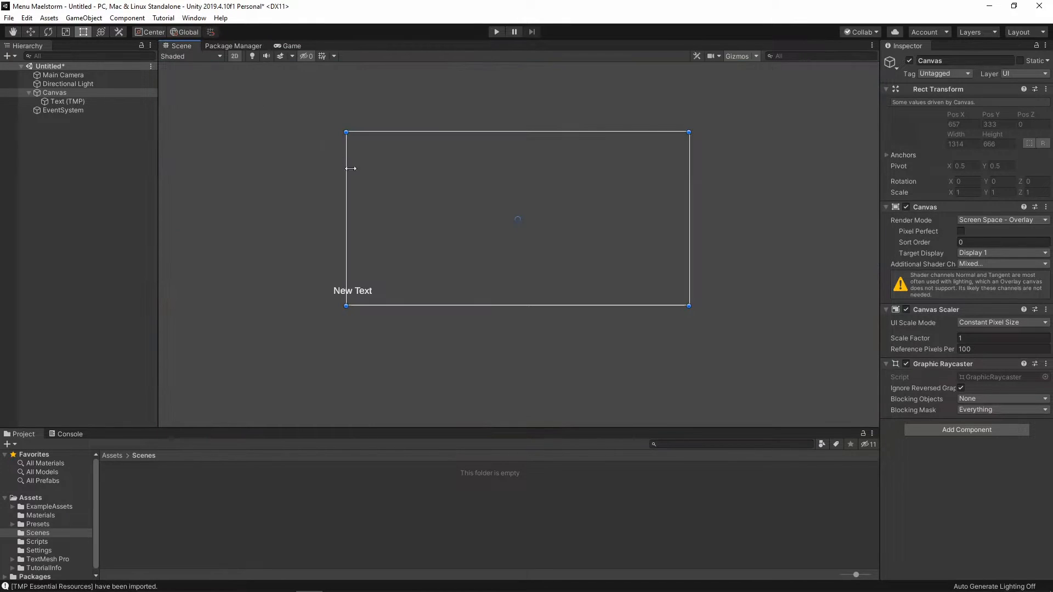
scroll(355, 303, "up", 5)
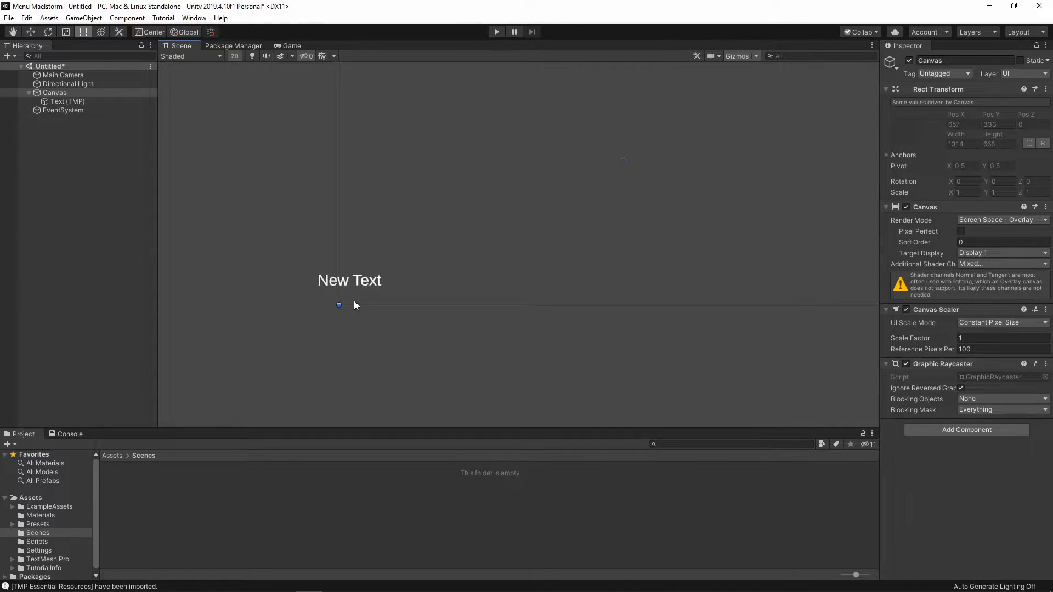
Examine the canvas outline and the Canvas's Render Mode options, keeping Screen Space - Overlay.
scroll(384, 300, "down", 6)
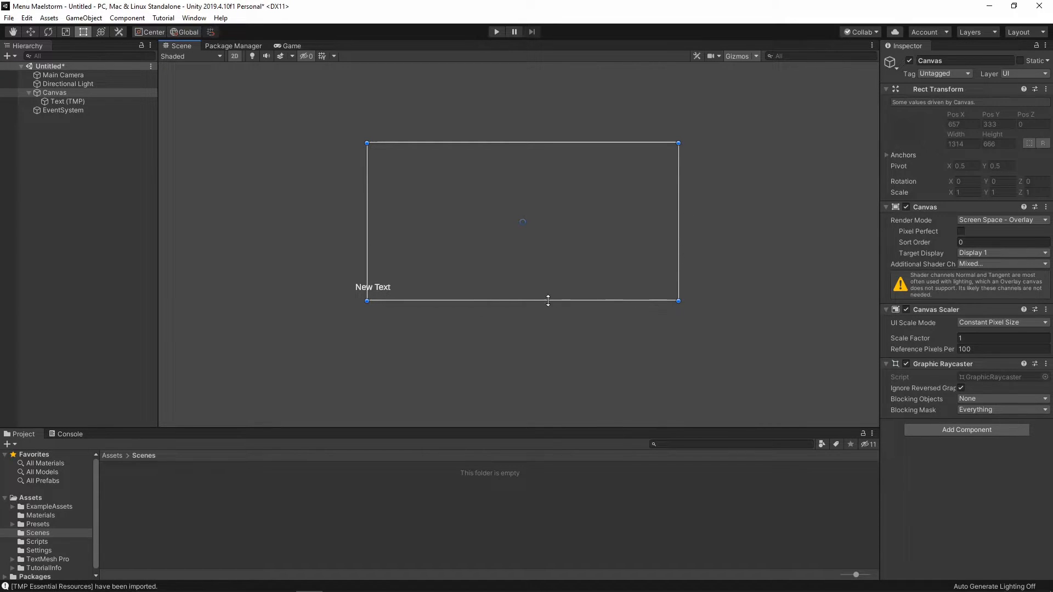
scroll(496, 204, "up", 6)
middle_click_drag(496, 208, 433, 245)
scroll(446, 262, "up", 2)
scroll(449, 272, "down", 3)
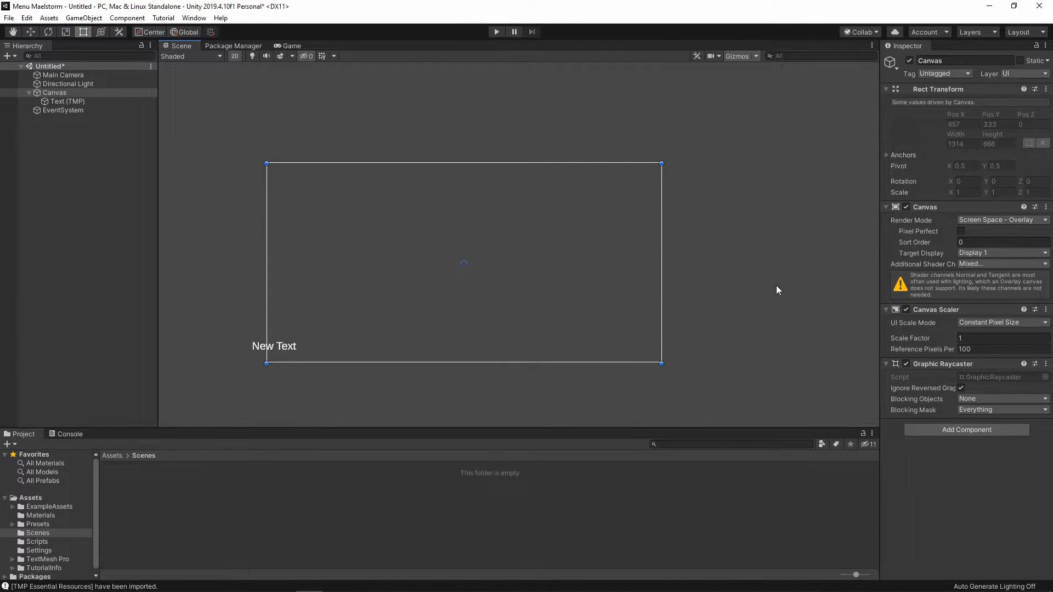
left_click(1014, 221)
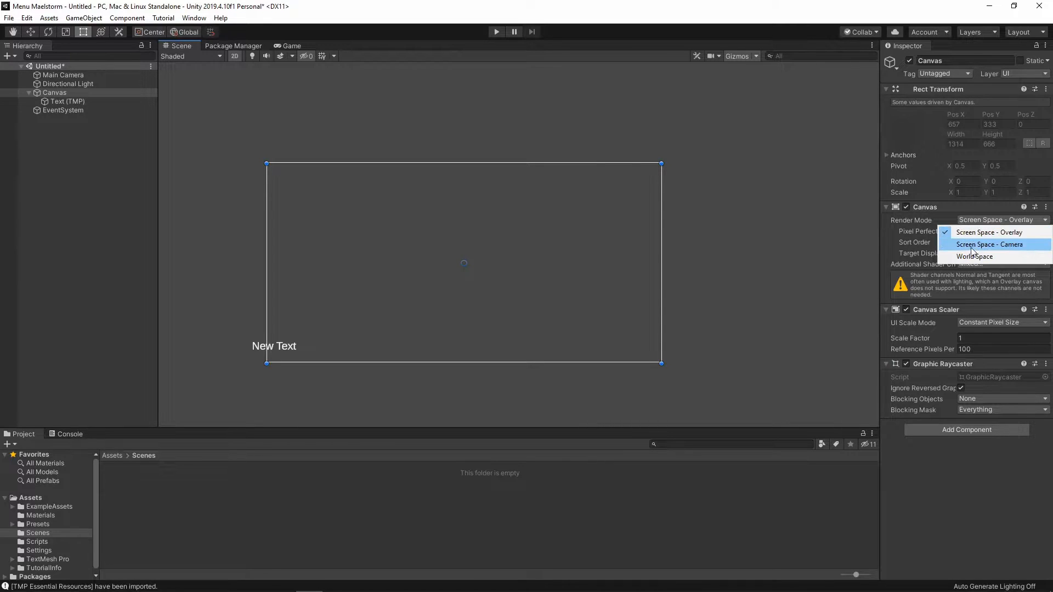
left_click(988, 236)
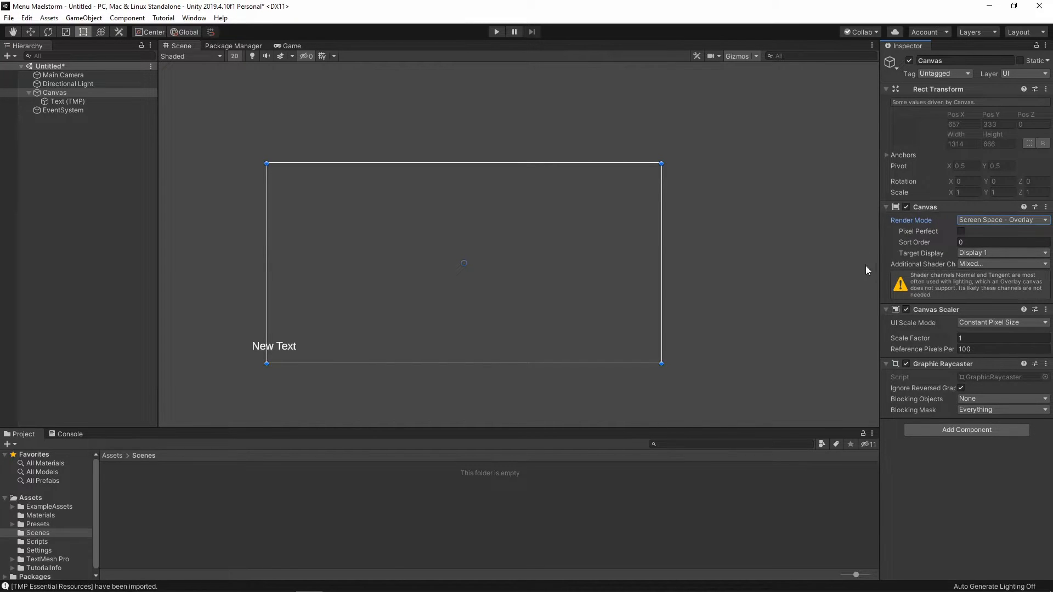
Try Text (TMP) outside the Canvas at the scene root, compare the Scene and Game views, and nest it under the Canvas again.
left_click(64, 101)
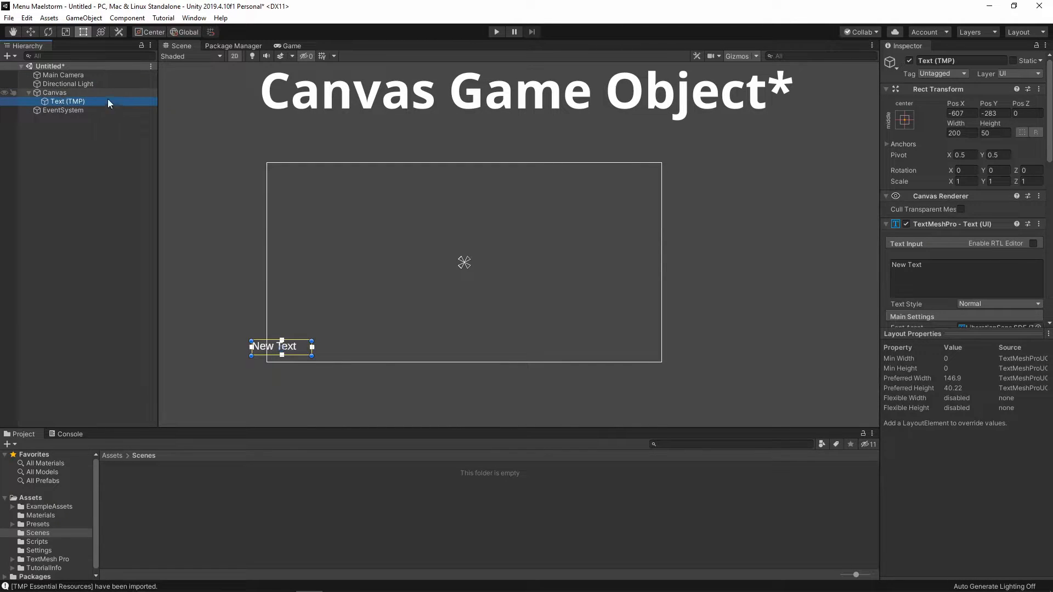
left_click_drag(55, 99, 52, 90)
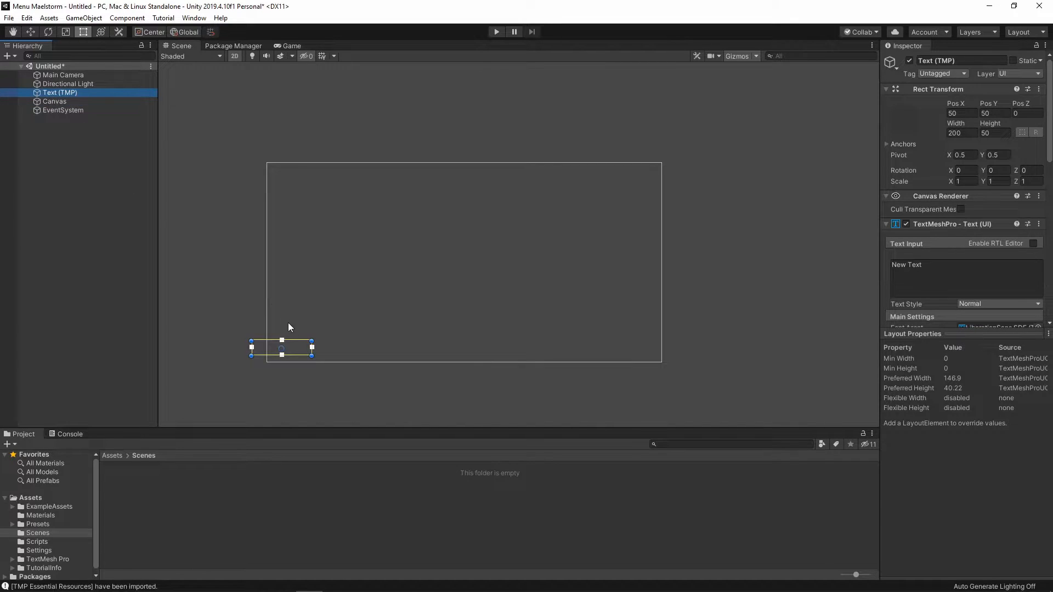
scroll(280, 307, "down", 5)
scroll(308, 328, "up", 4)
scroll(307, 332, "up", 2)
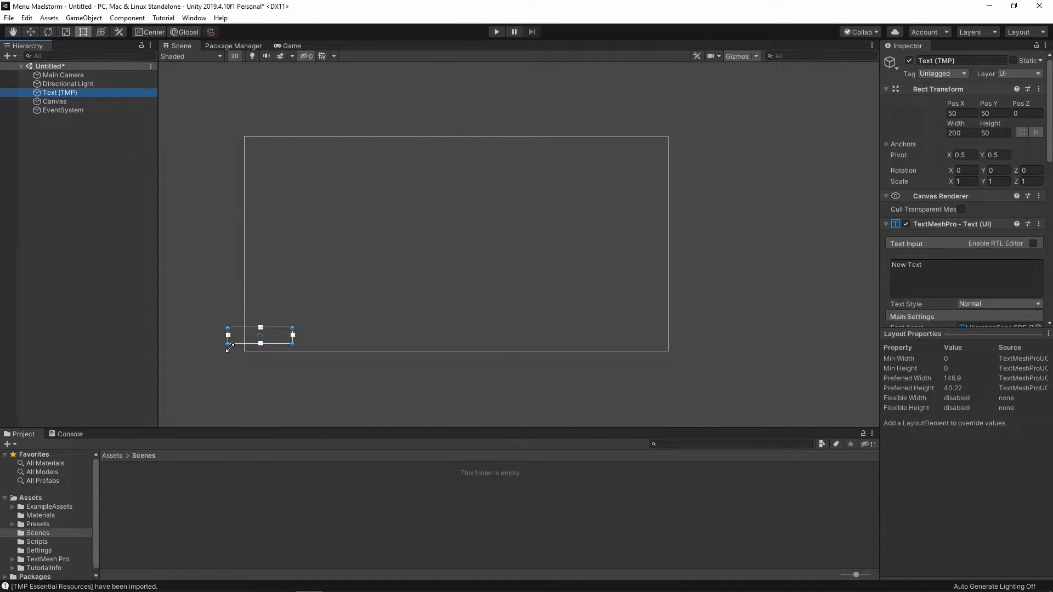
key("ctrl+2")
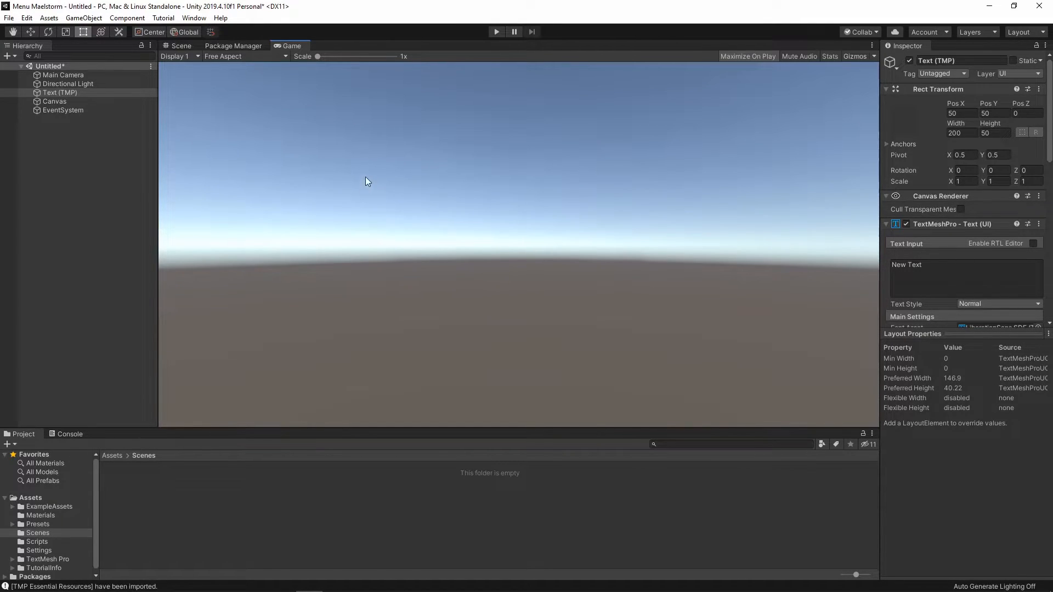
left_click(182, 46)
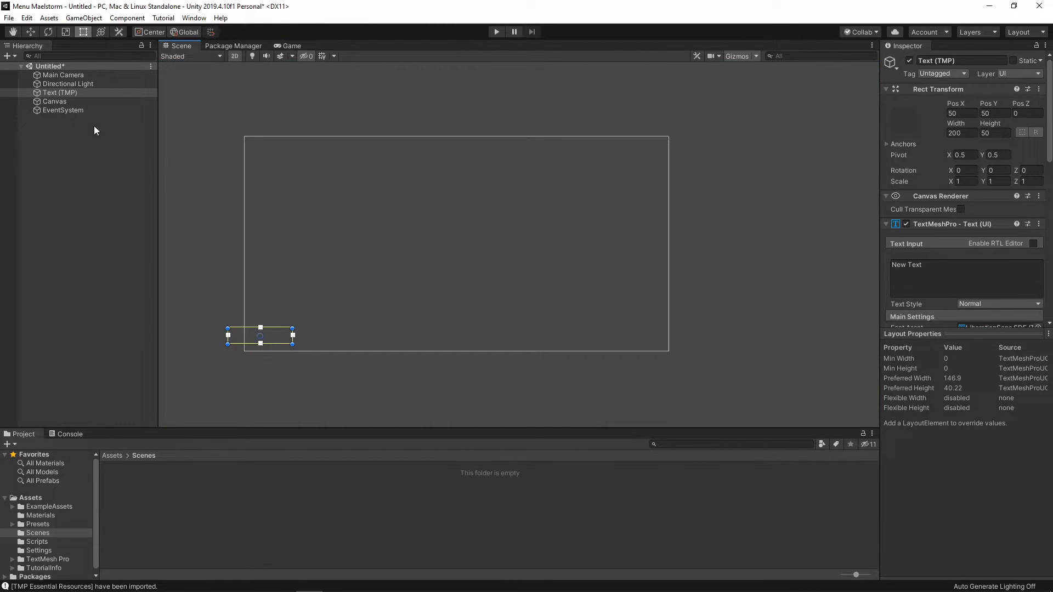
left_click_drag(64, 92, 64, 102)
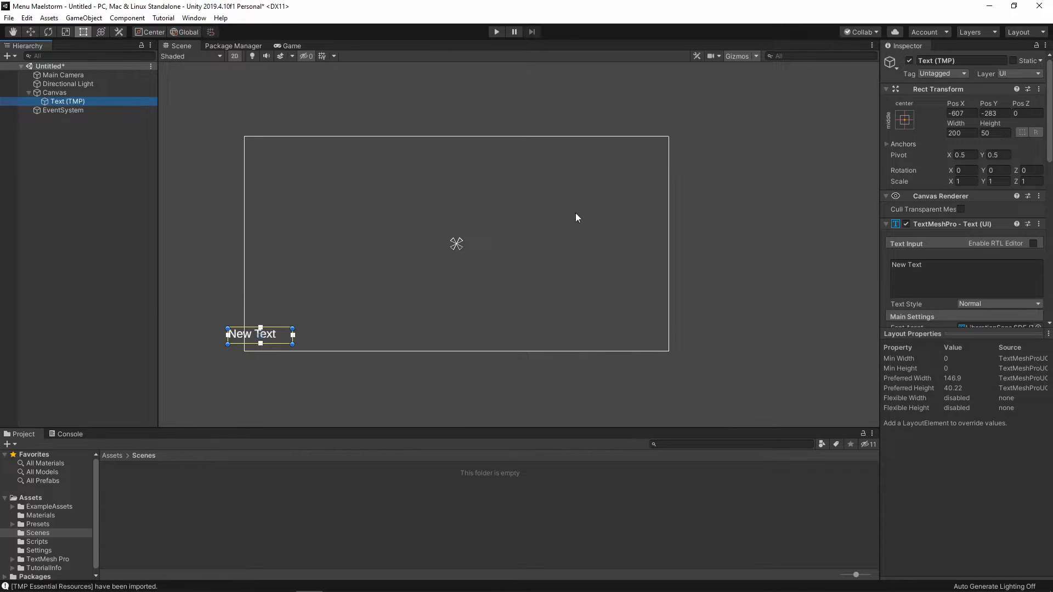
Move the text to the canvas centre at position 0, 0 and change its content to "Placeholder Game".
left_click(274, 338)
left_click_drag(273, 338, 474, 247)
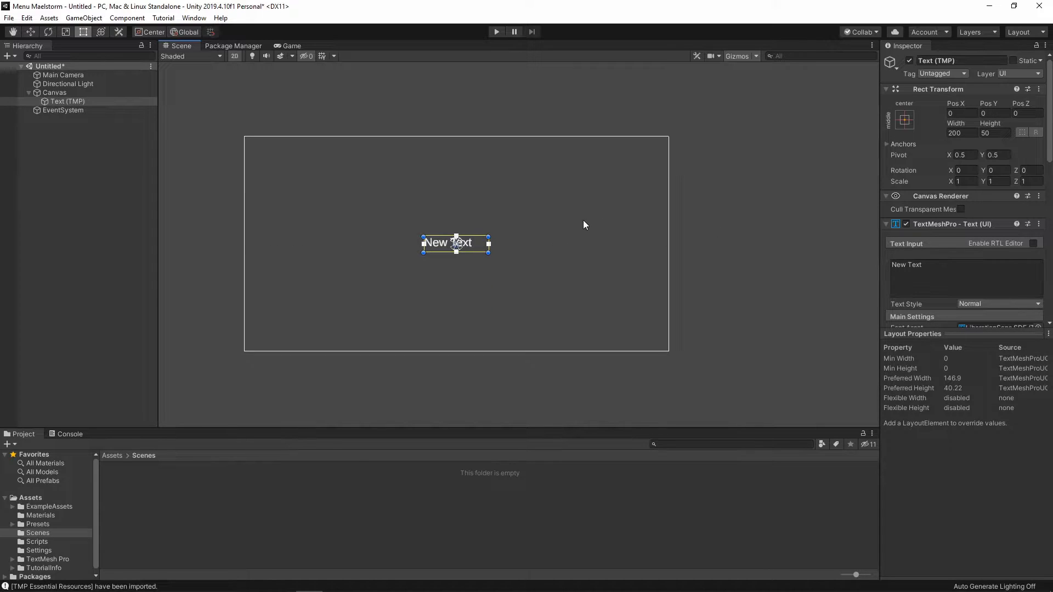
left_click(891, 265)
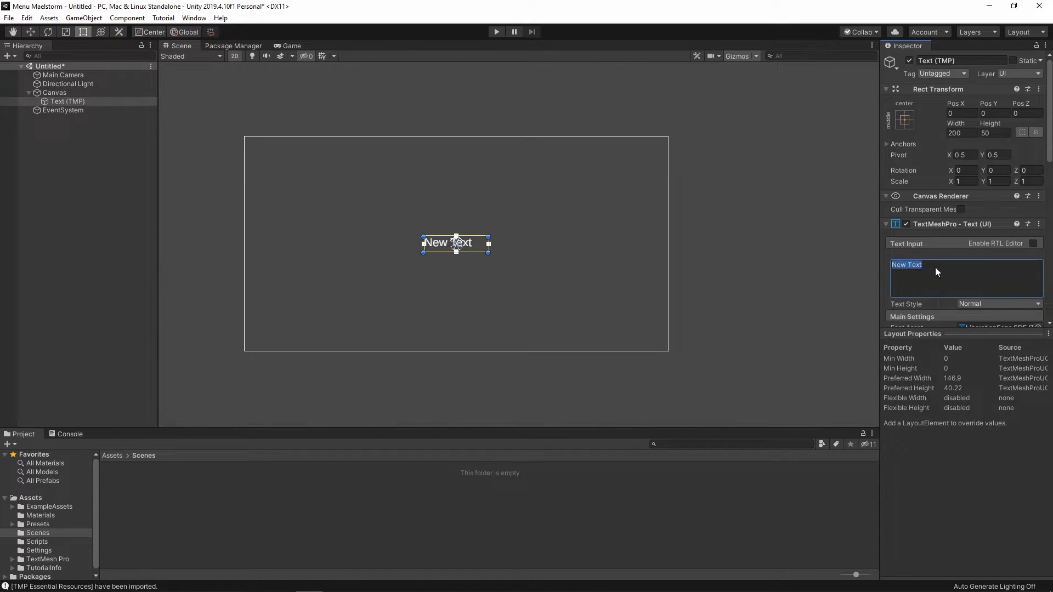
type("Game")
key("BackSpace")
key("BackSpace")
key("BackSpace")
key("BackSpace")
type("Pla")
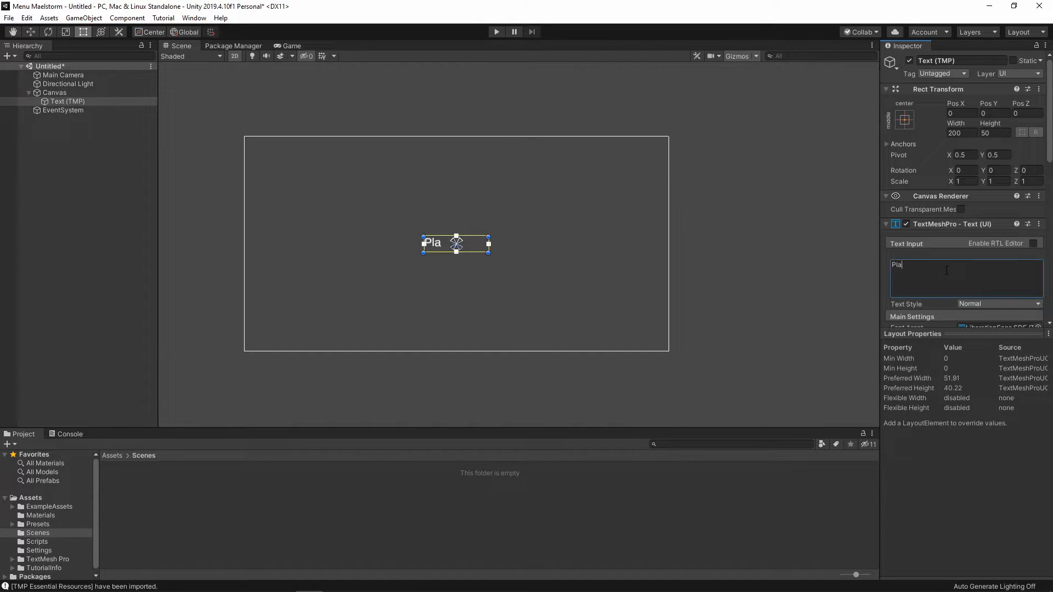
type("ceholder Game")
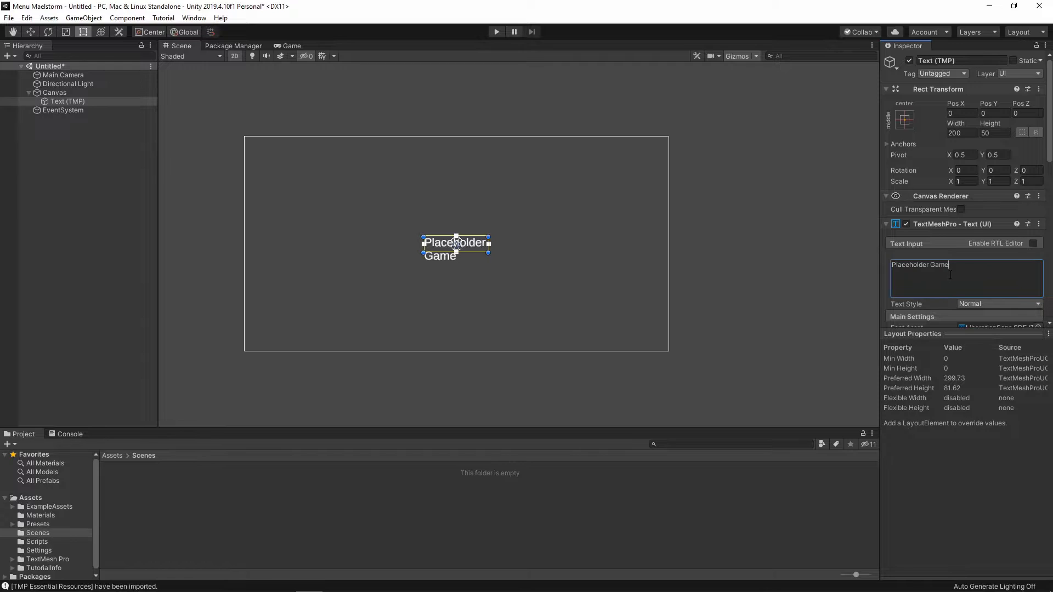
Set the font size of the Placeholder Game text to 64.
scroll(950, 275, "down", 6)
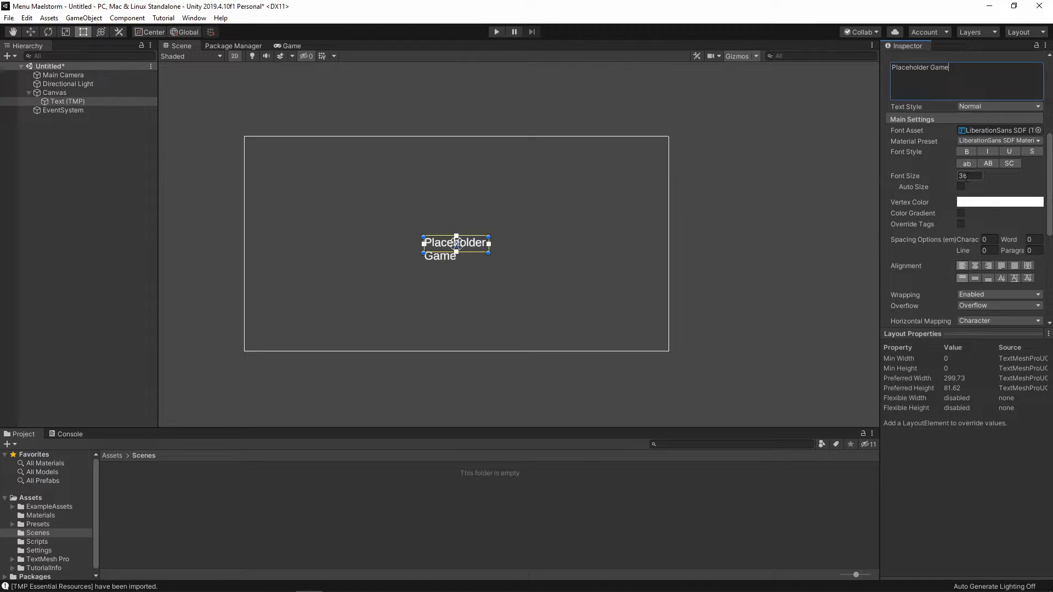
left_click(977, 176)
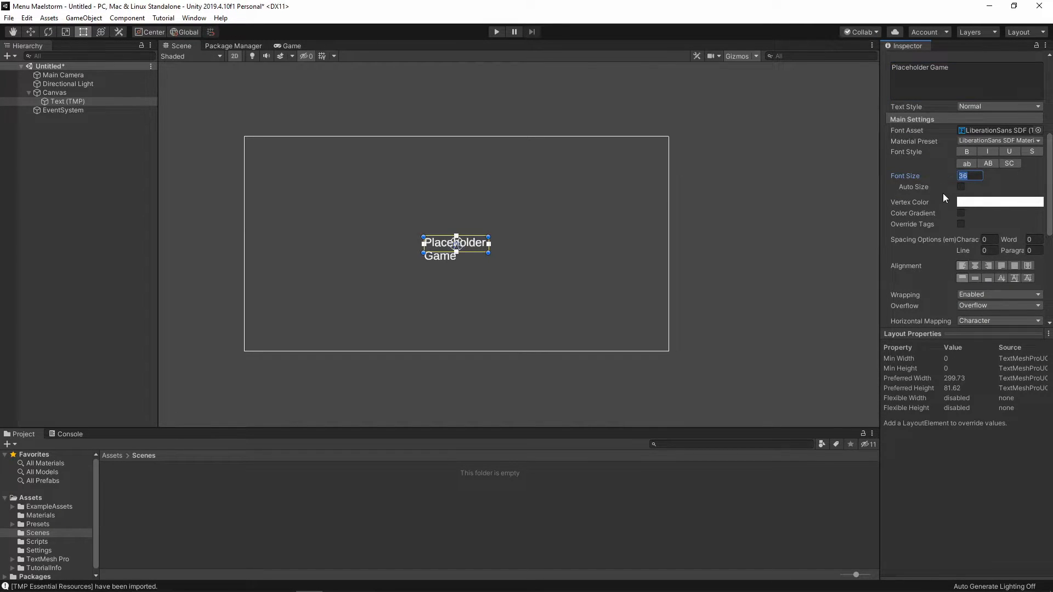
type("72")
key("BackSpace")
key("BackSpace")
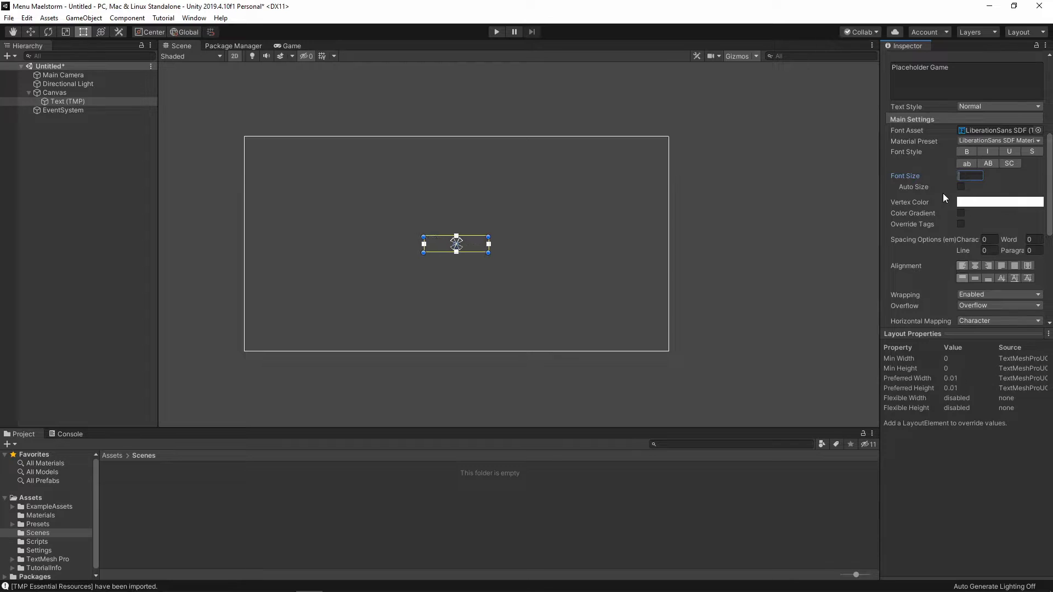
type("64")
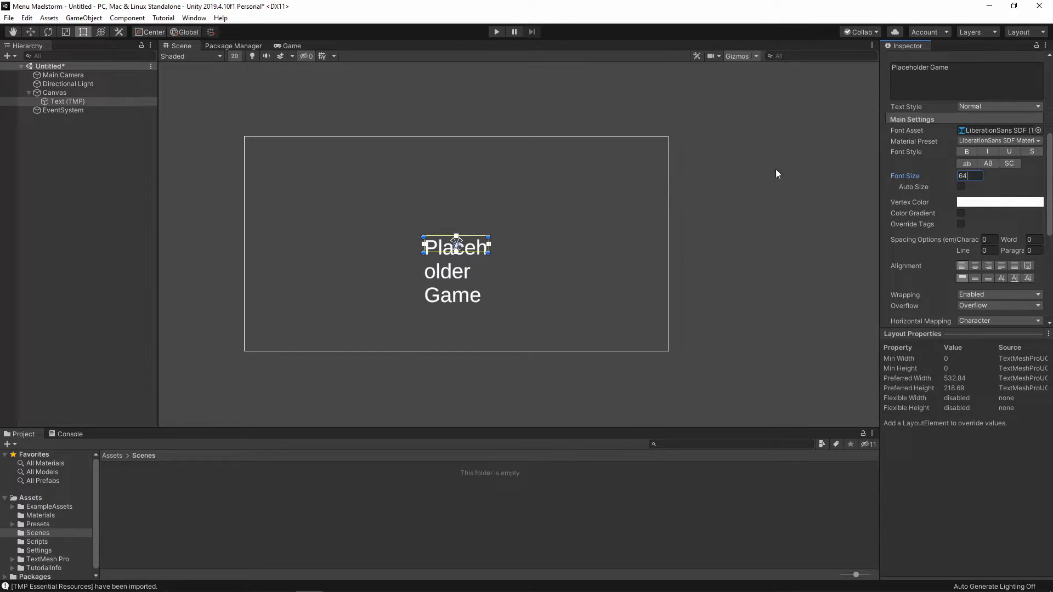
Widen the text box around the canvas centre so the title fits on one line, and check it in the Game view.
left_click(490, 253)
left_click_drag(490, 254, 544, 259)
left_click(549, 284)
left_click(281, 46)
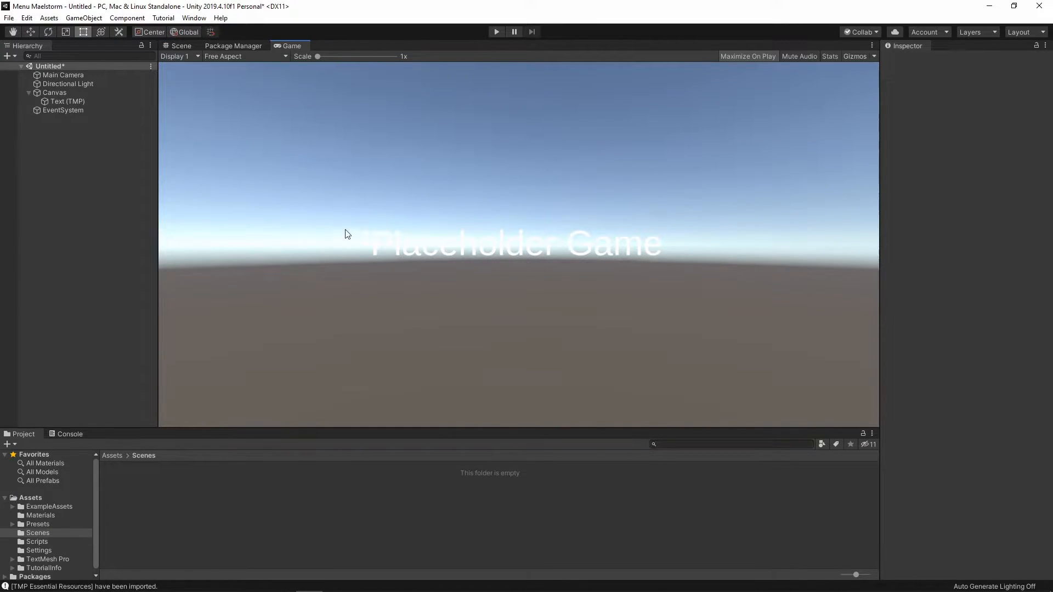
left_click(180, 46)
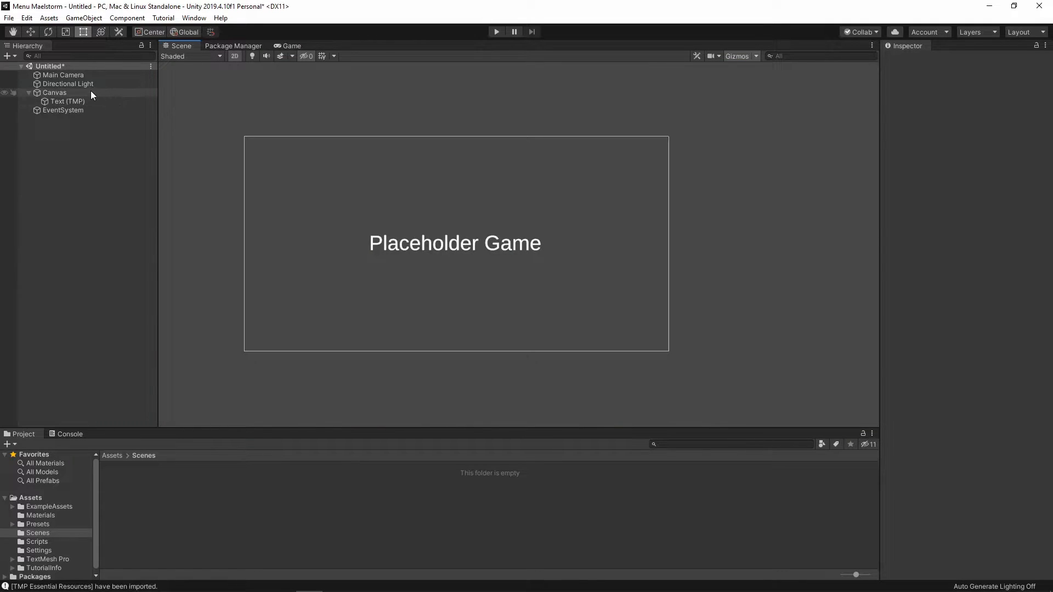
Set the Main Camera's Background Type to Solid Color and check the result in the Game view.
left_click(57, 77)
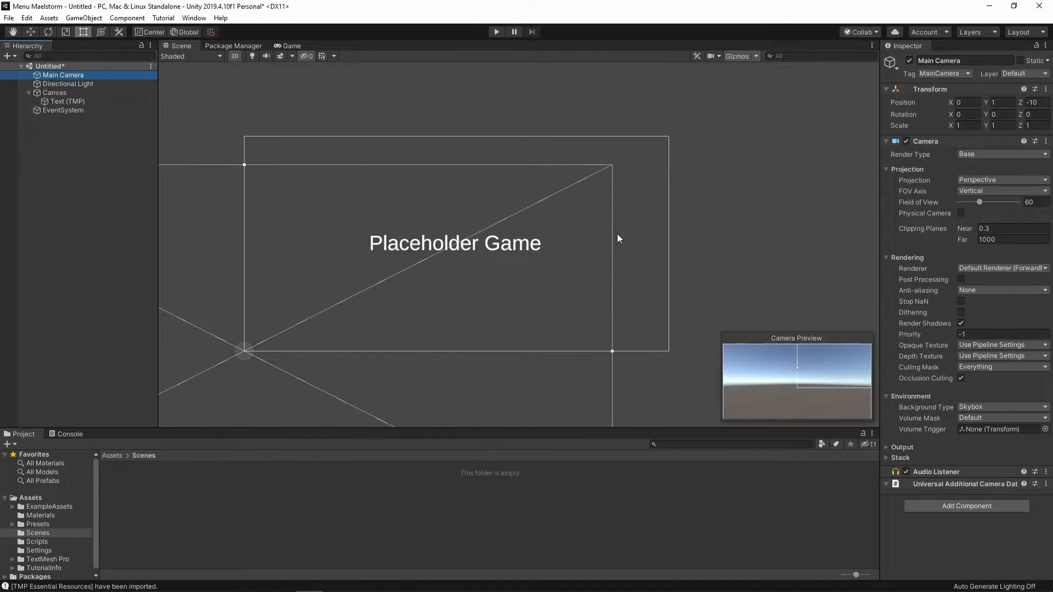
left_click(992, 409)
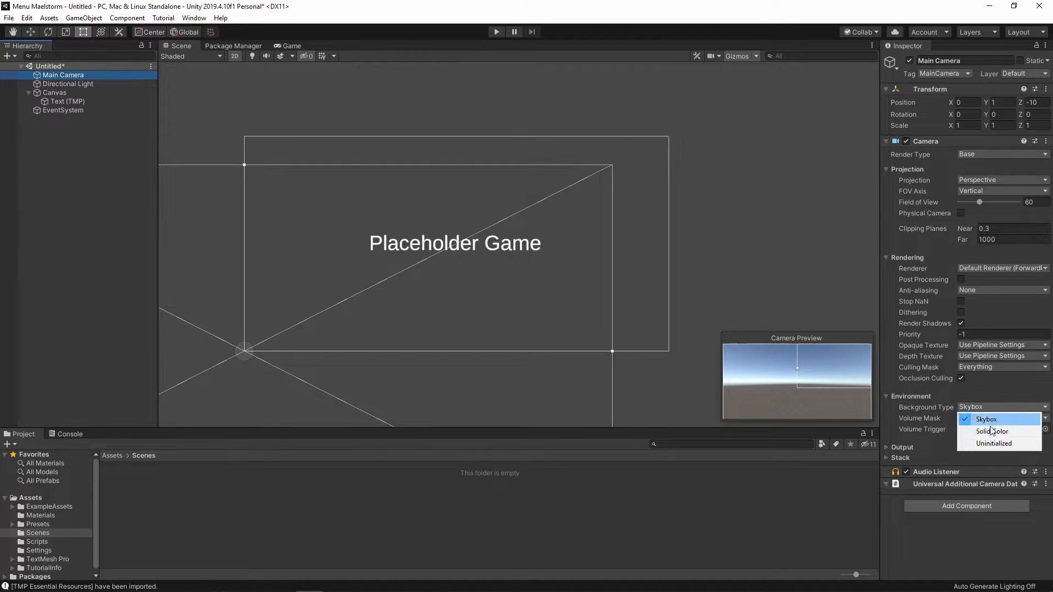
left_click(992, 432)
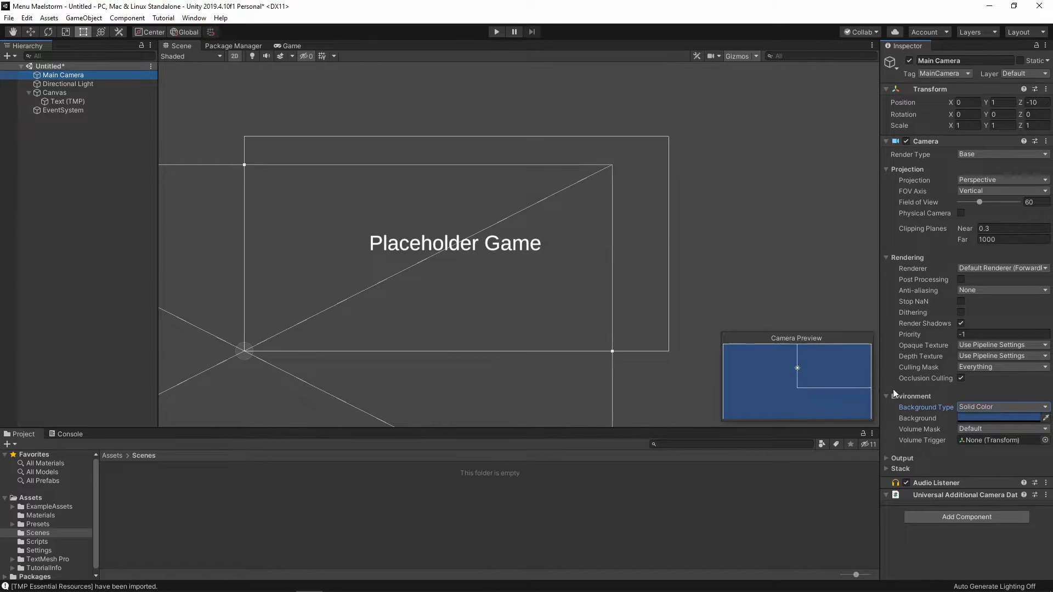
left_click(286, 46)
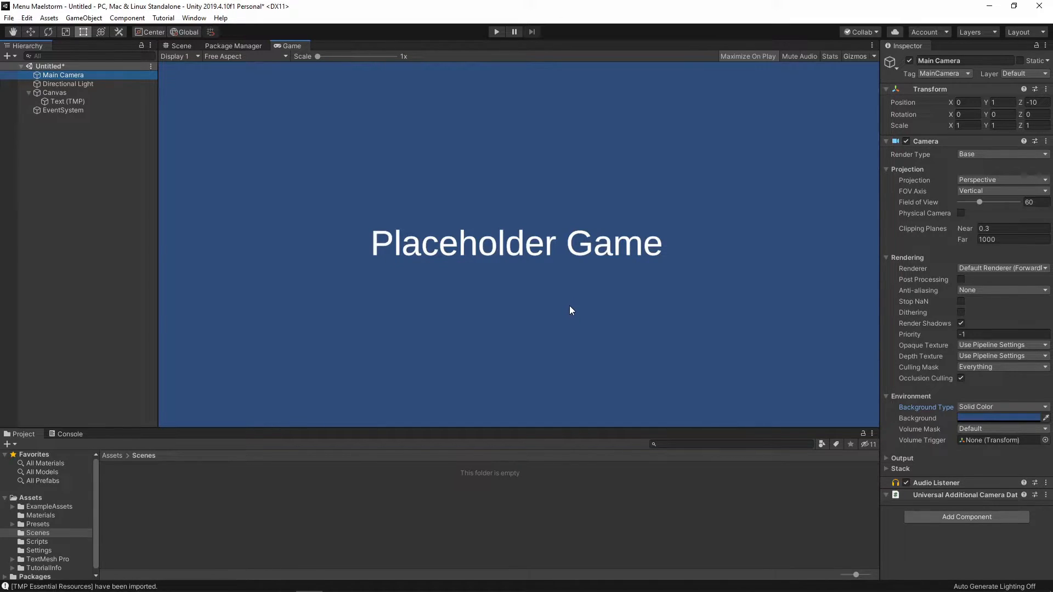
Change the Main Camera's background to a dark navy blue, hexadecimal 282A4B.
left_click(979, 416)
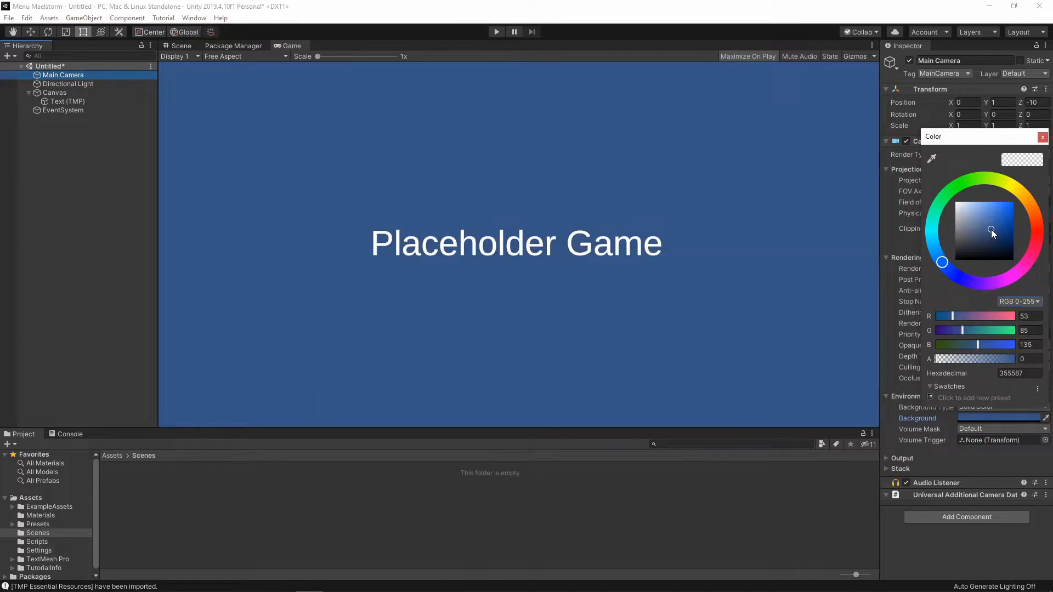
left_click_drag(991, 229, 950, 272)
left_click(996, 238)
left_click_drag(995, 238, 983, 243)
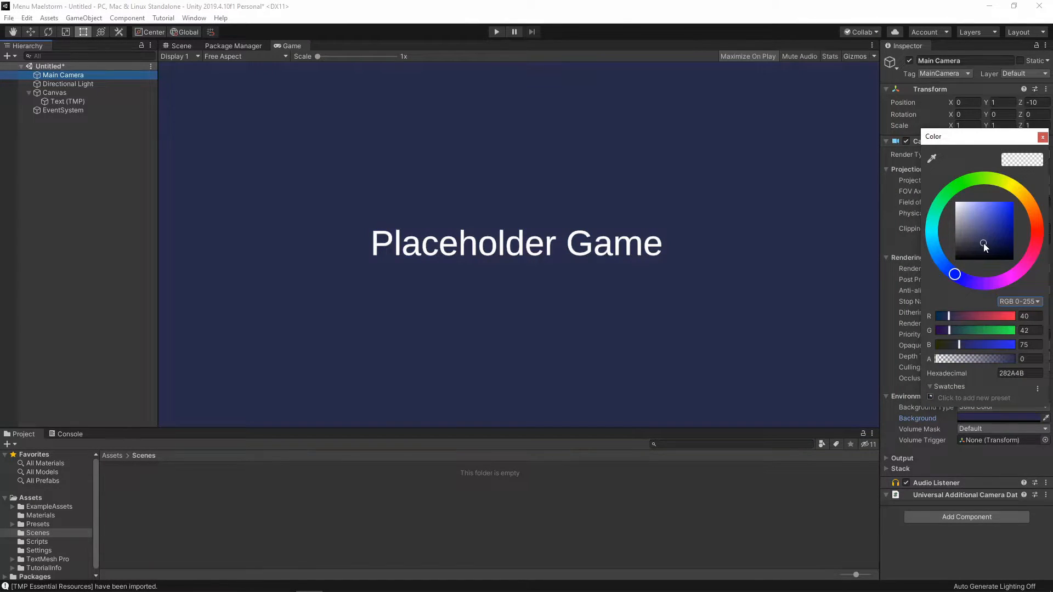
left_click(721, 227)
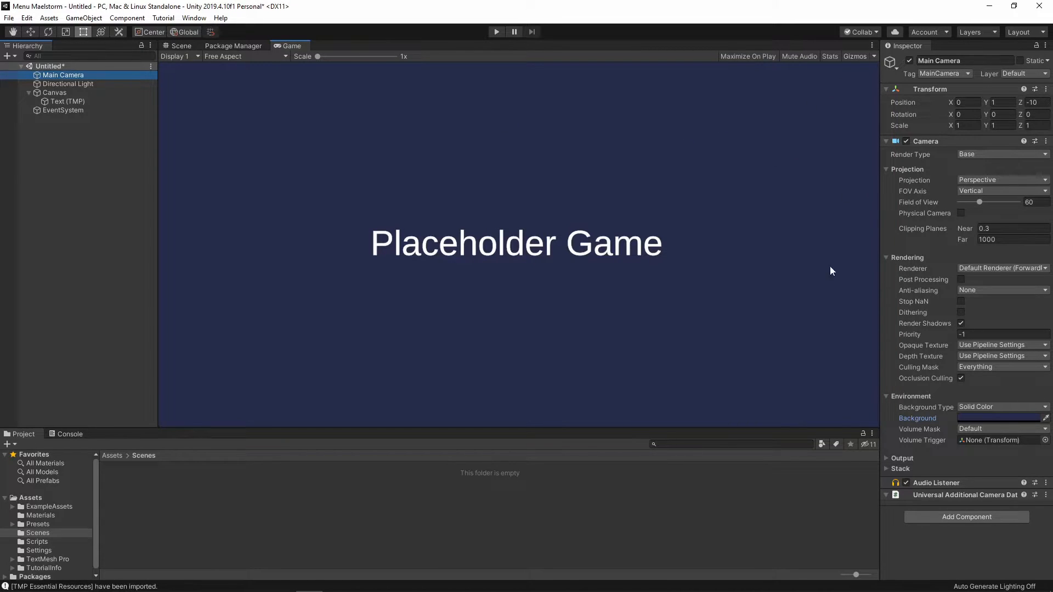
Test-play the scene once in the normal Game view and once with Maximize On Play, stopping it each time.
left_click(497, 31)
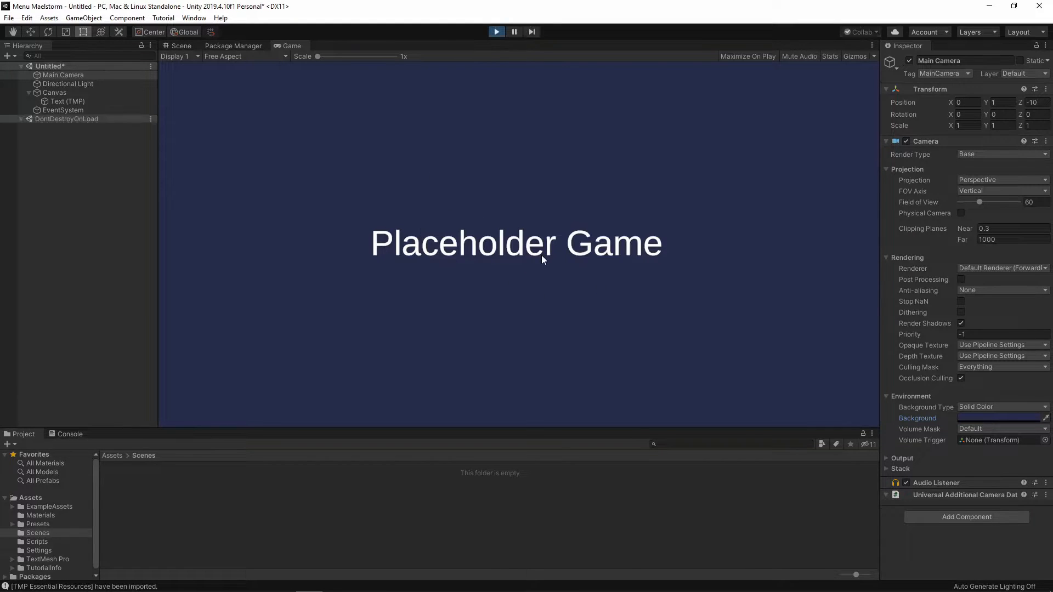
left_click(496, 32)
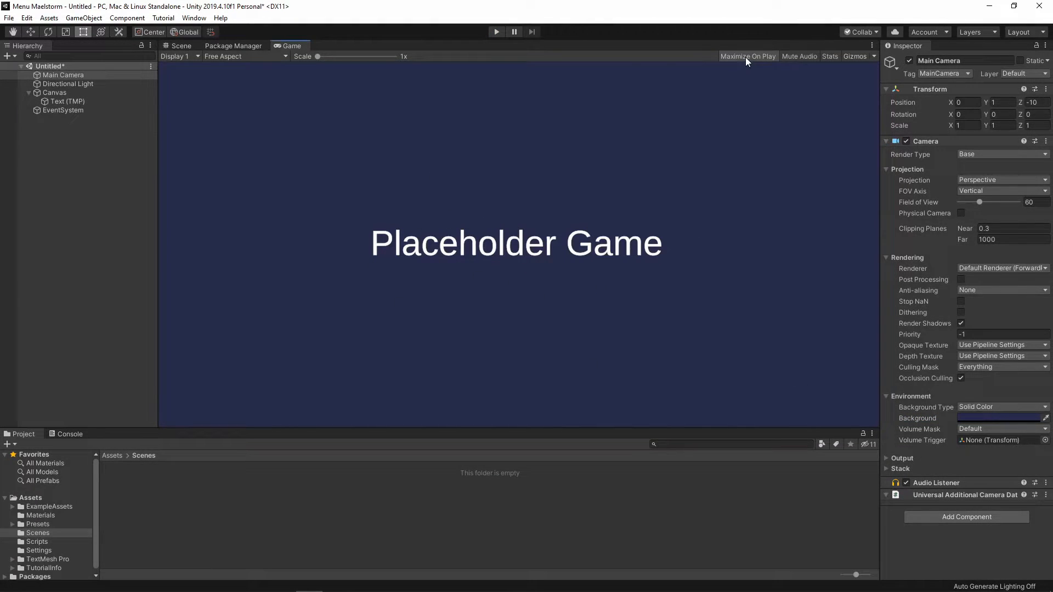
left_click(496, 31)
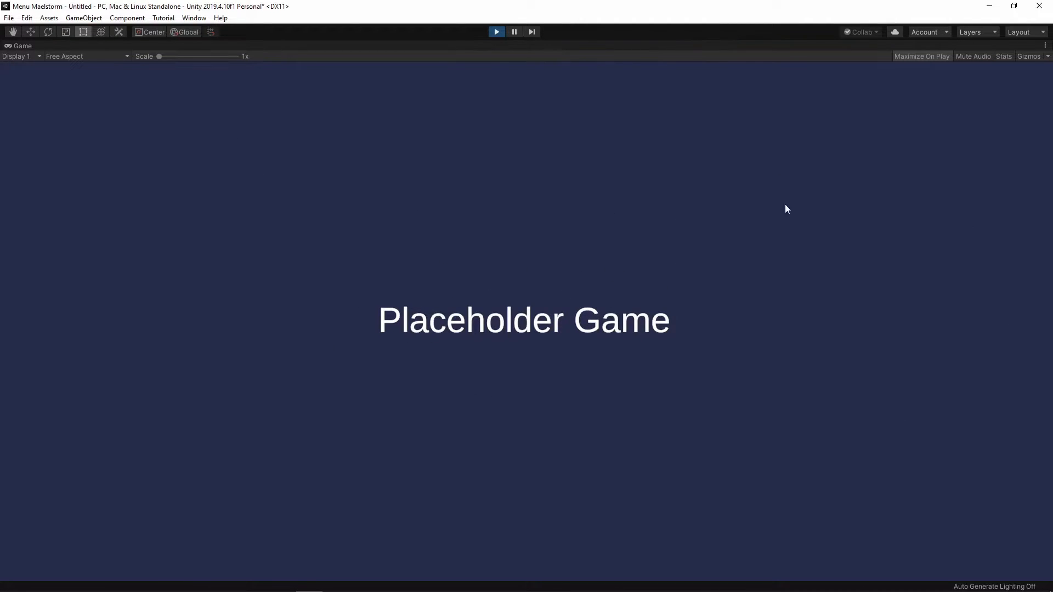
key("ctrl+p")
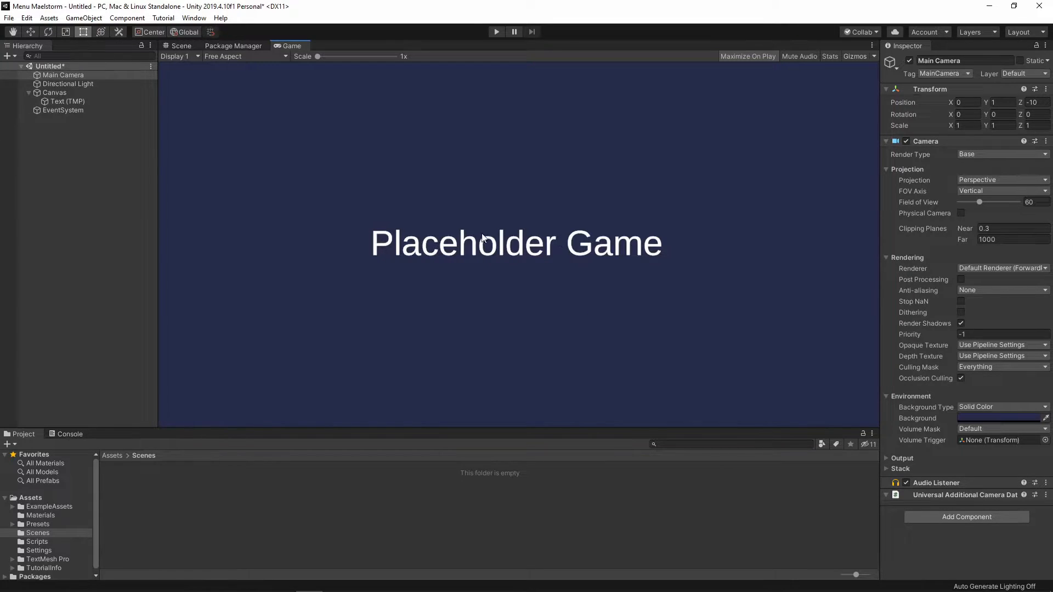
Set the Canvas's UI Scale Mode to Scale With Screen Size in its Canvas Scaler.
left_click(178, 46)
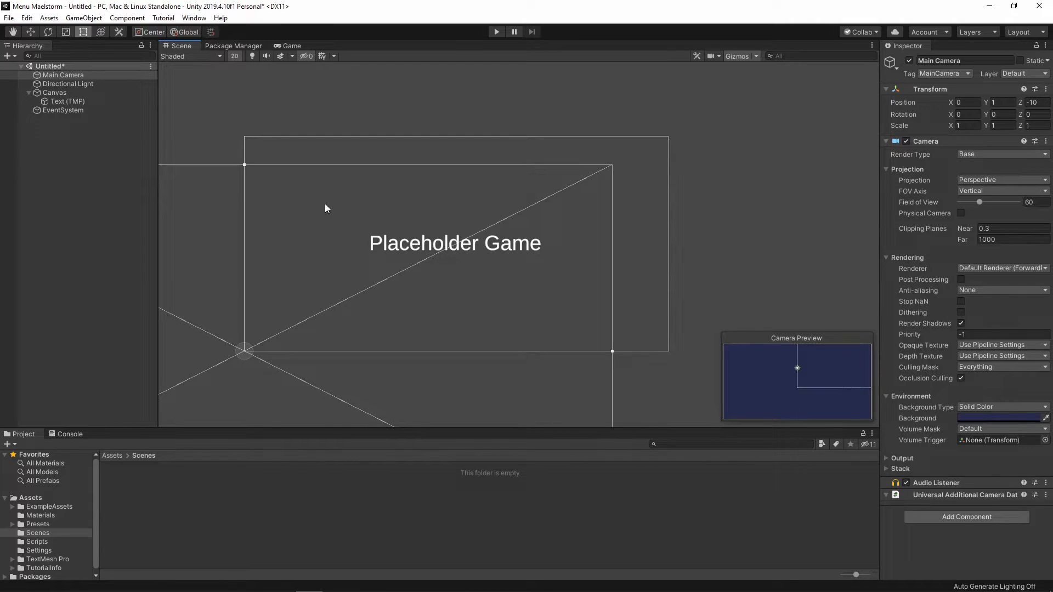
left_click(61, 93)
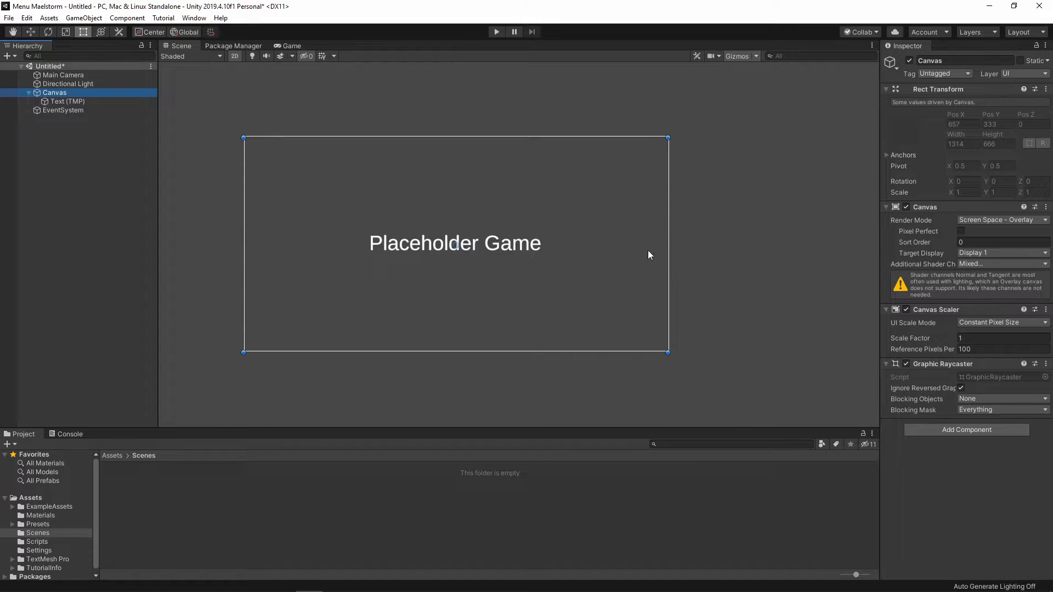
scroll(421, 301, "down", 3)
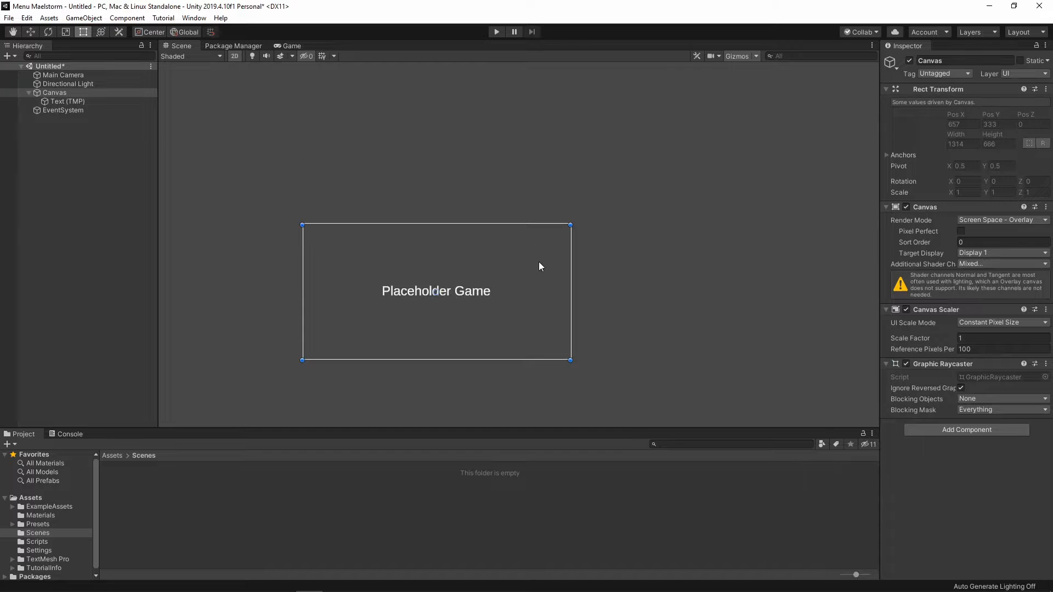
left_click(1028, 325)
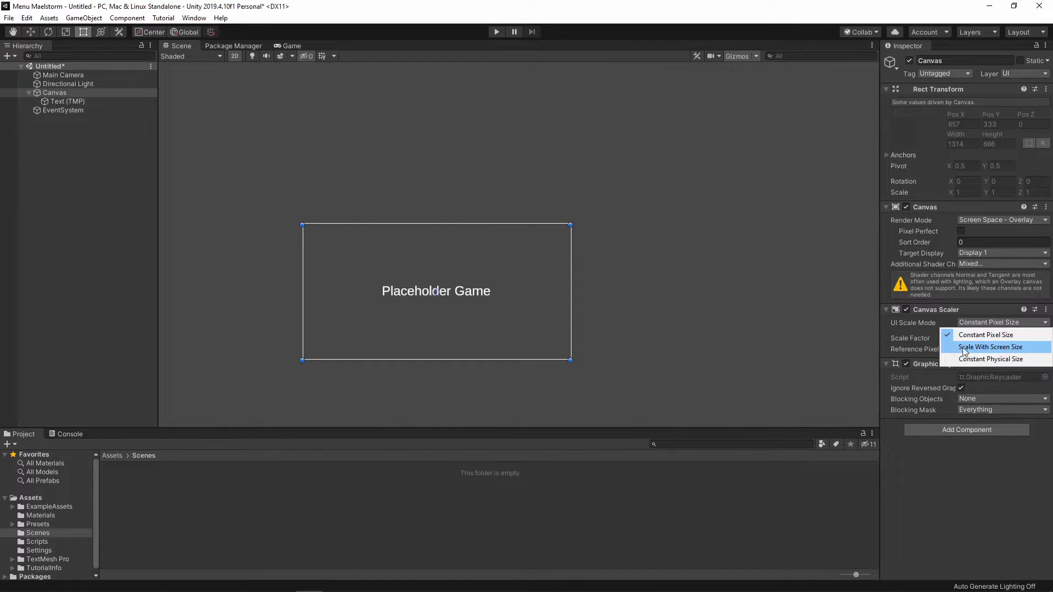
left_click(1005, 350)
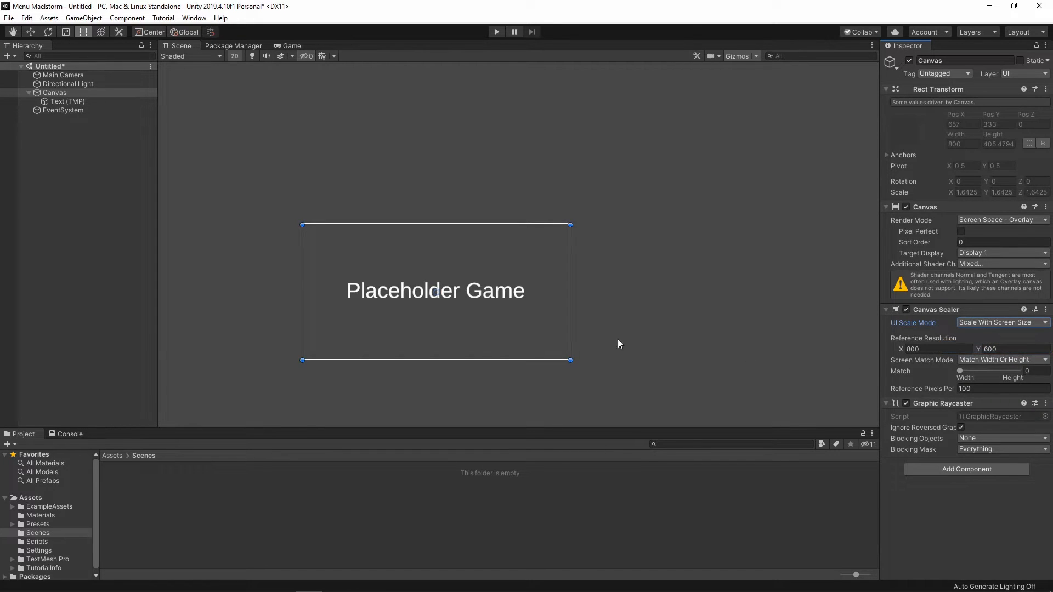
Check the scaled title text in the Scene and Game views, test-play the scene maximized, and stop it.
scroll(446, 300, "up", 4)
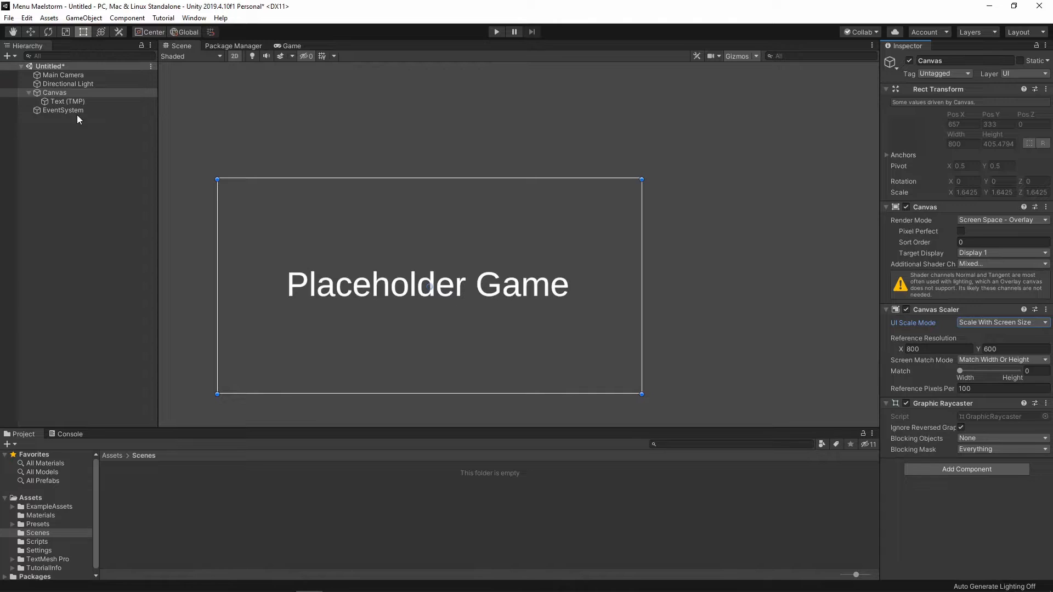
left_click(68, 102)
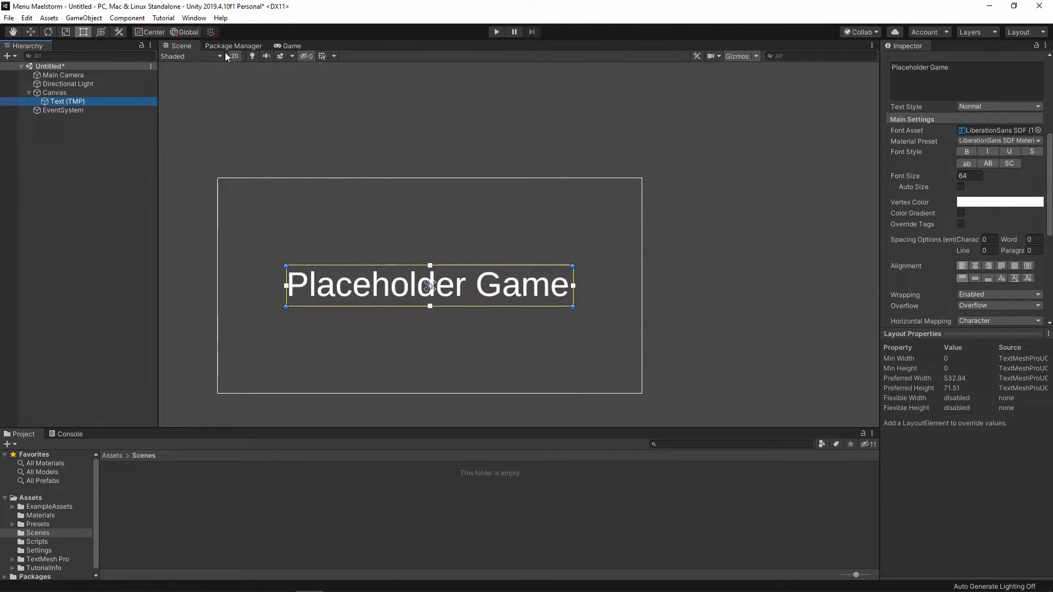
left_click(287, 46)
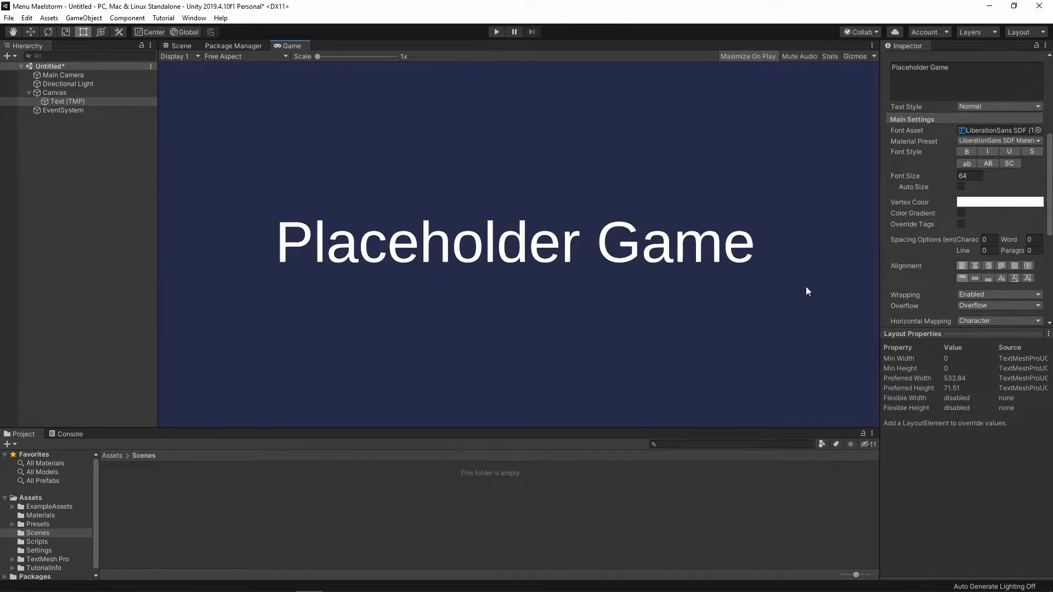
left_click(497, 32)
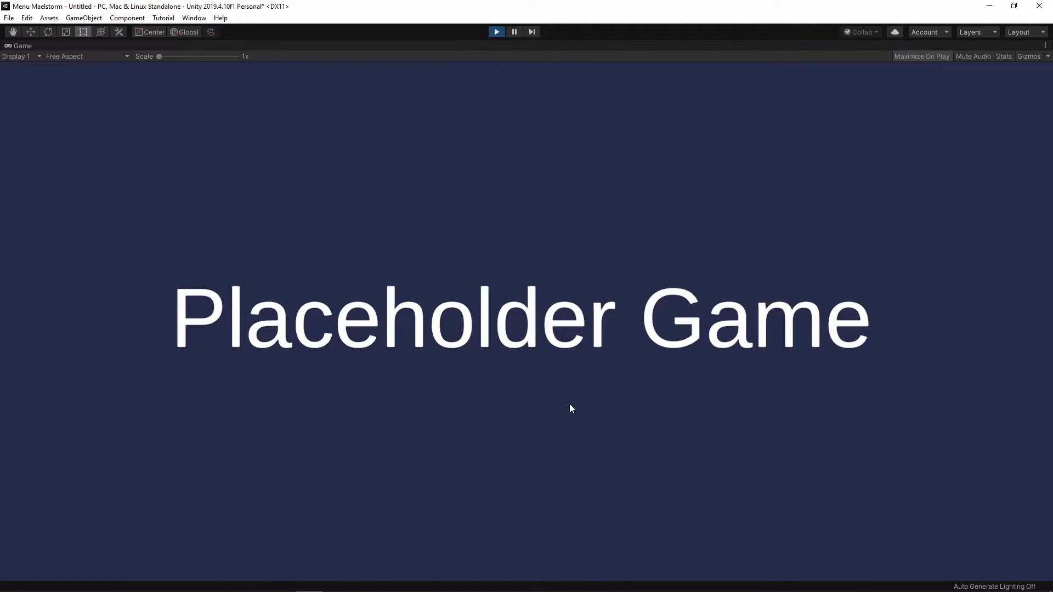
left_click(498, 33)
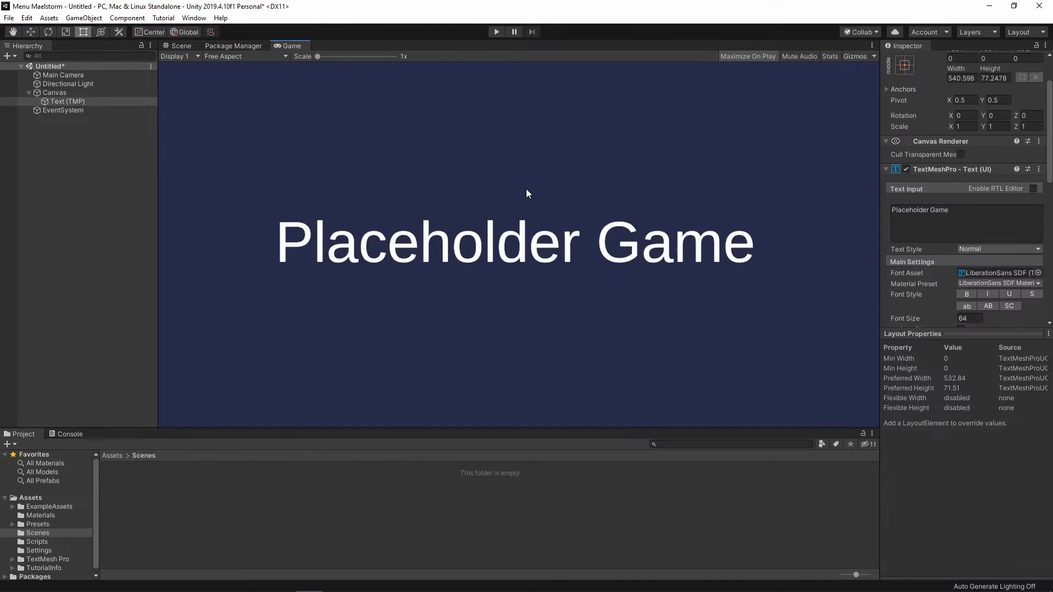
Save the current scene as Game in the project's Scenes folder.
left_click(75, 93)
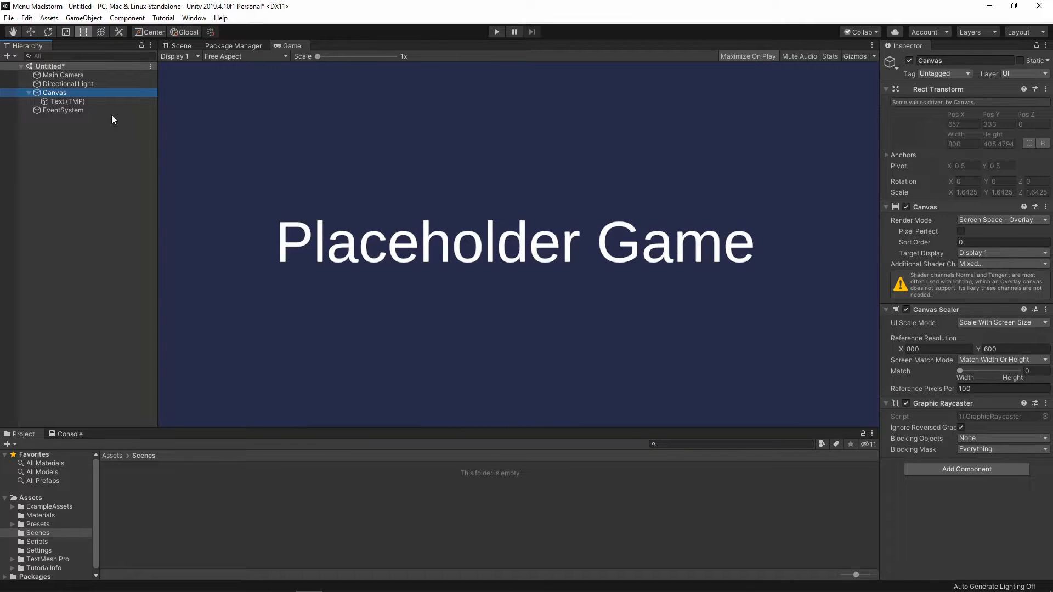
left_click(8, 18)
left_click(32, 70)
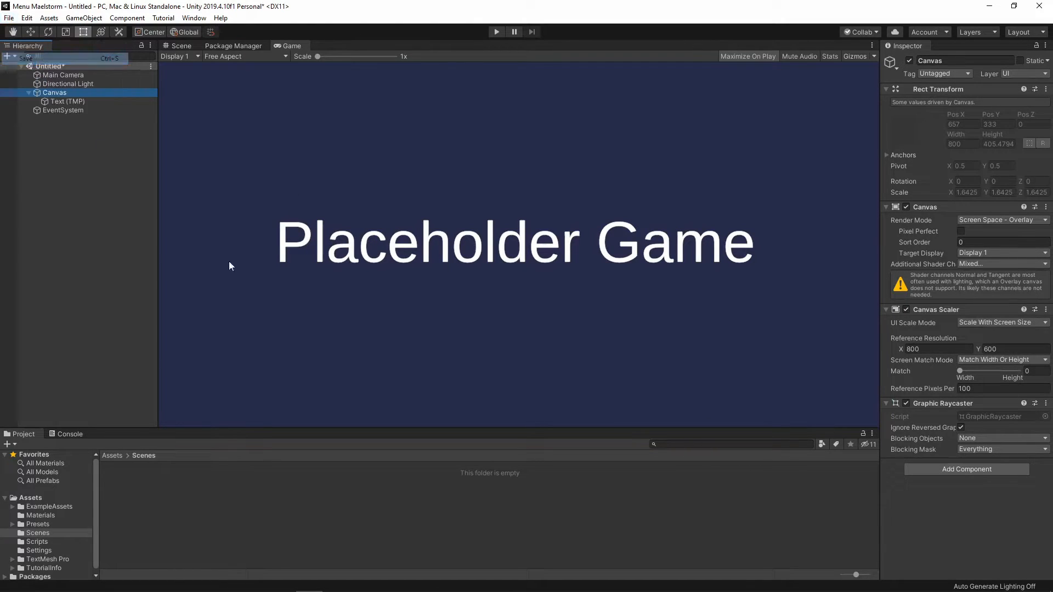
double_click(123, 139)
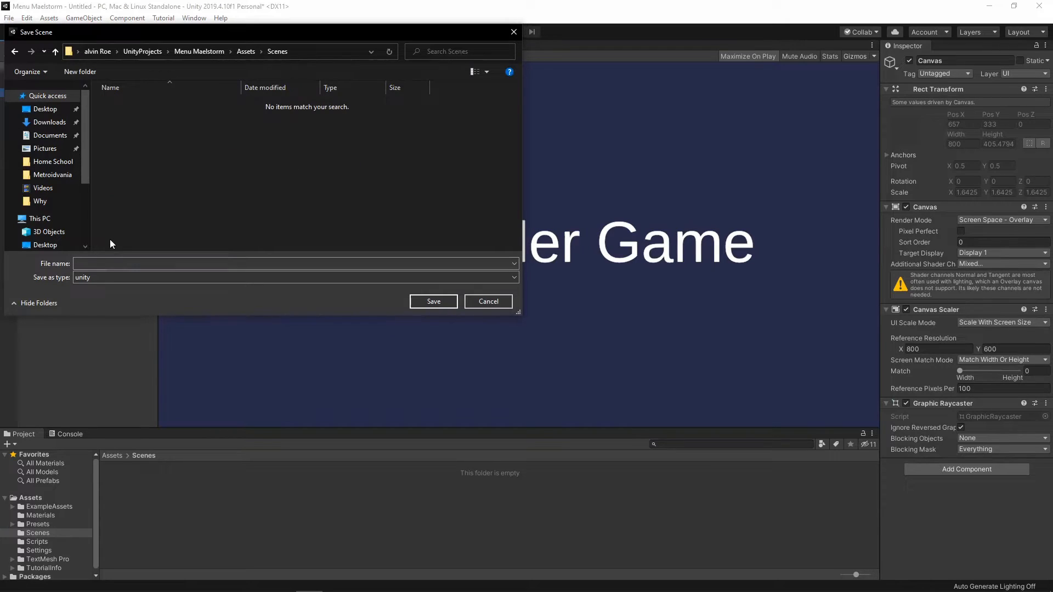
type("Game")
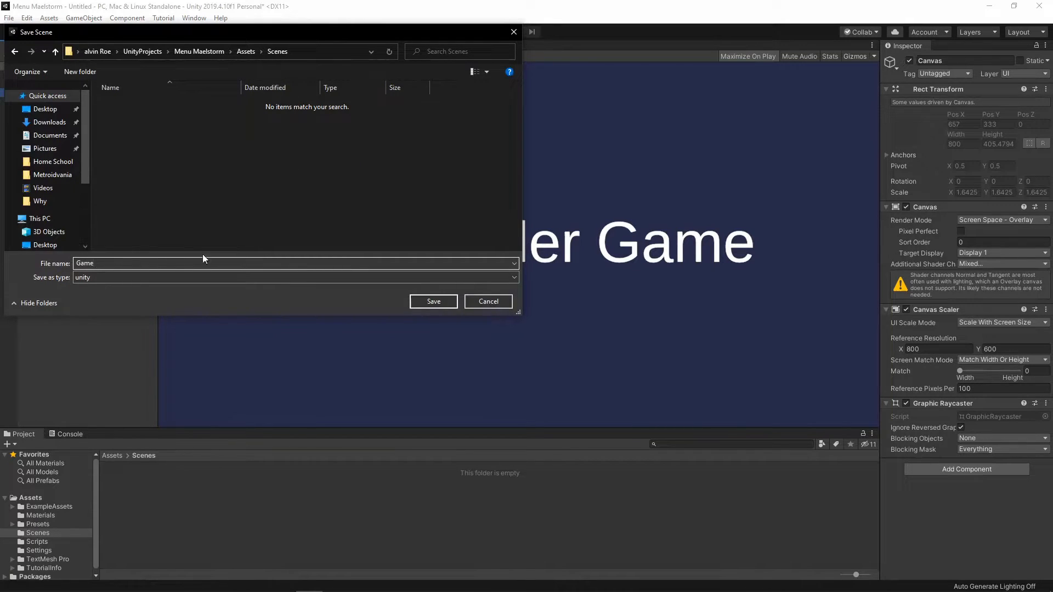
left_click(434, 301)
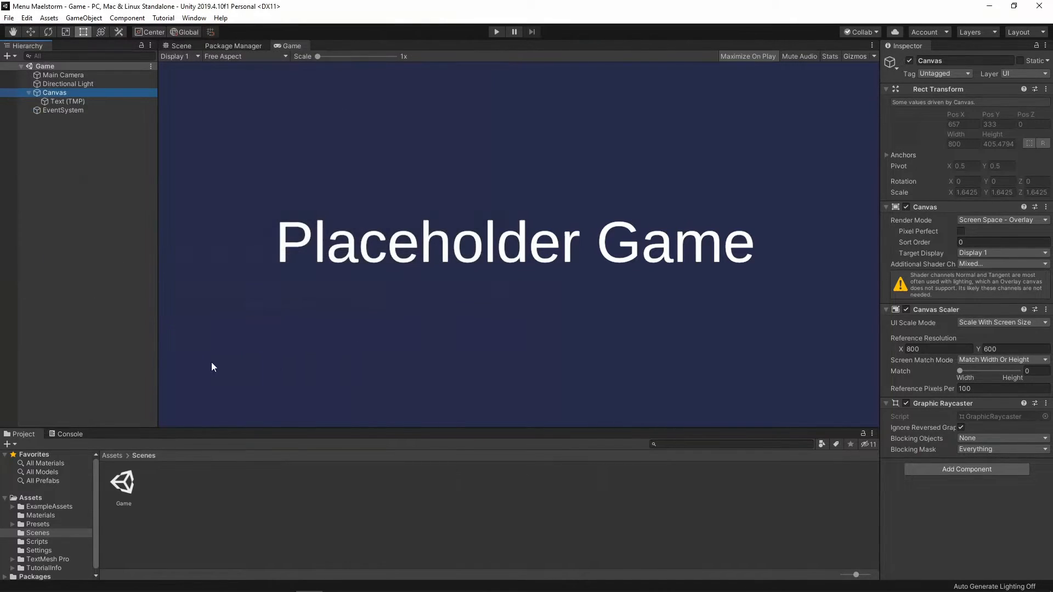
Create a new scene and add a UI Panel to it.
left_click(9, 18)
left_click(34, 32)
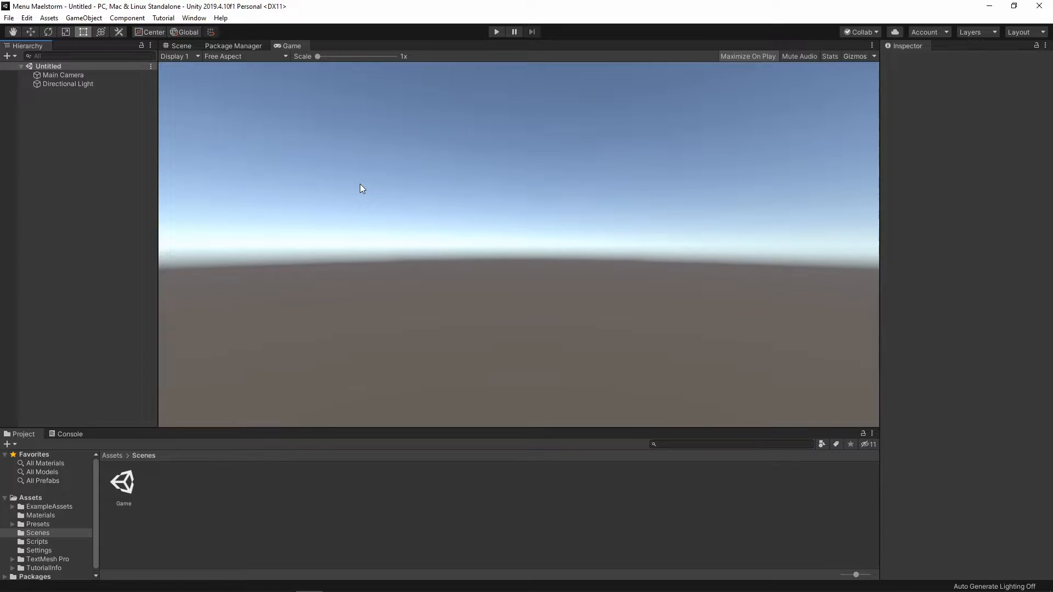
right_click(48, 66)
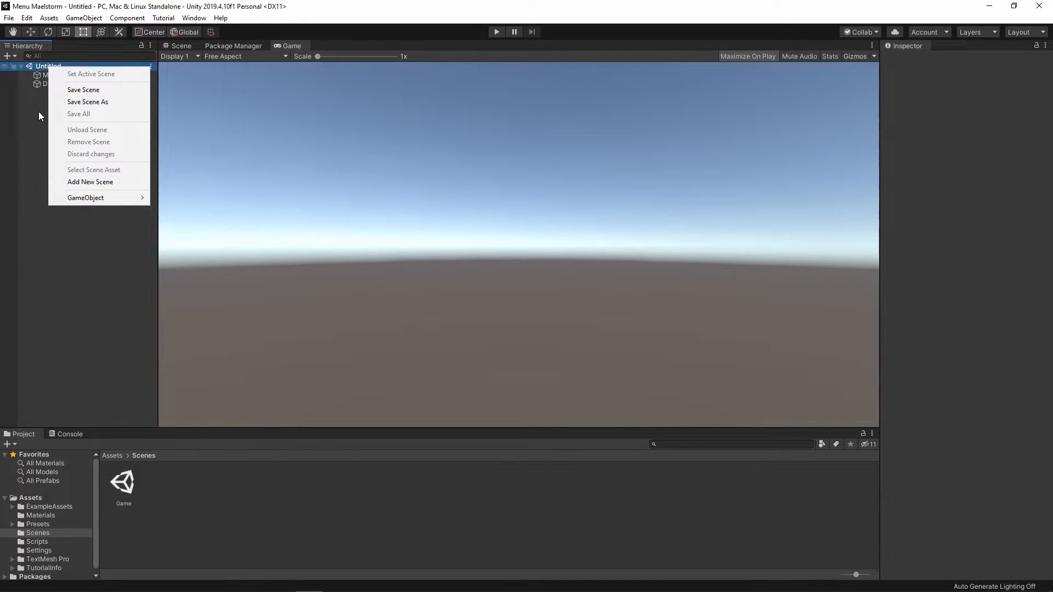
mouse_move(86, 198)
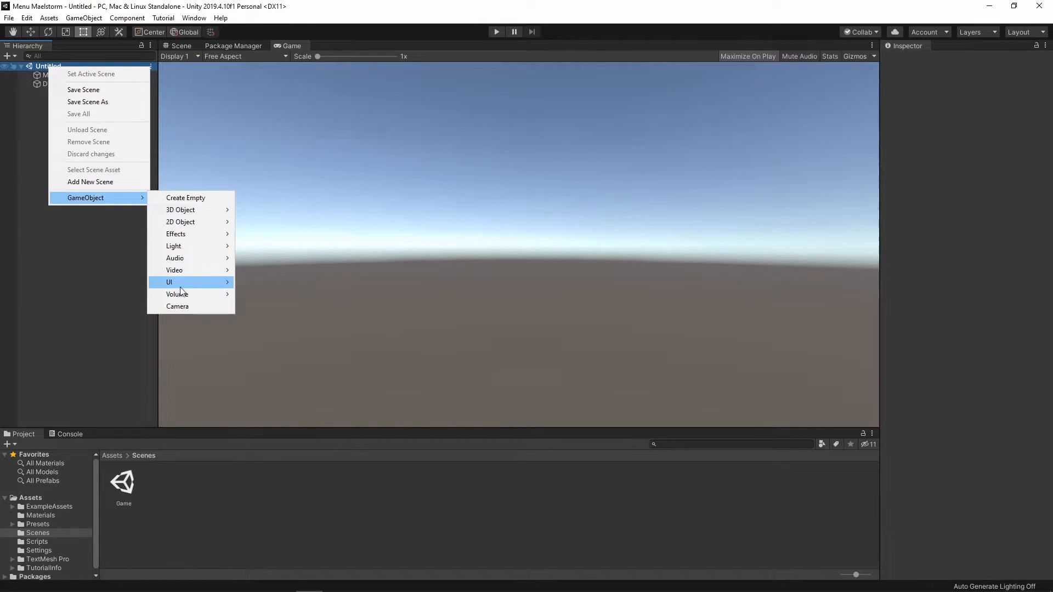
mouse_move(178, 287)
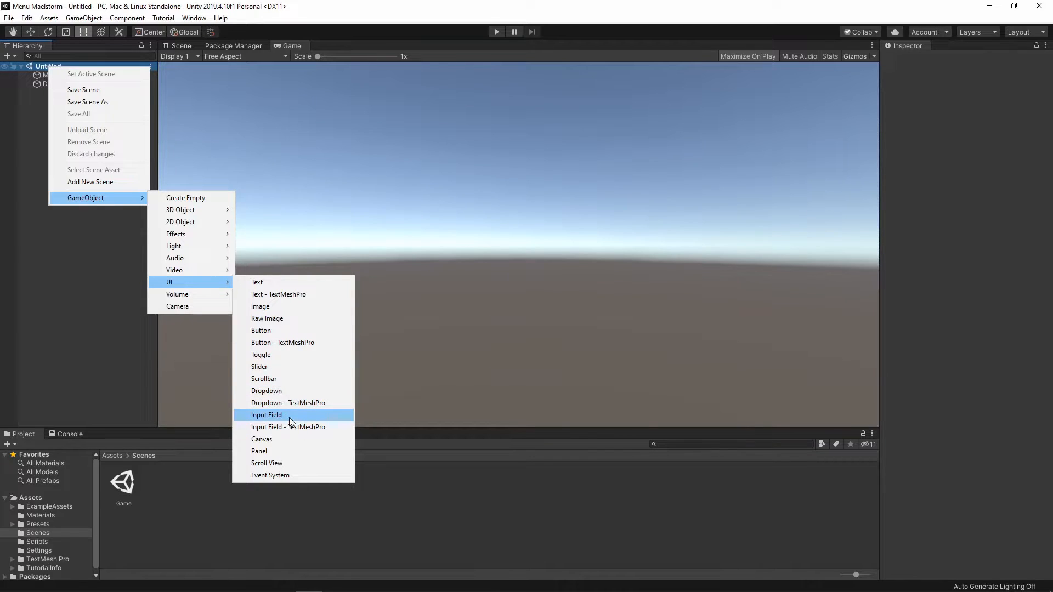
left_click(283, 451)
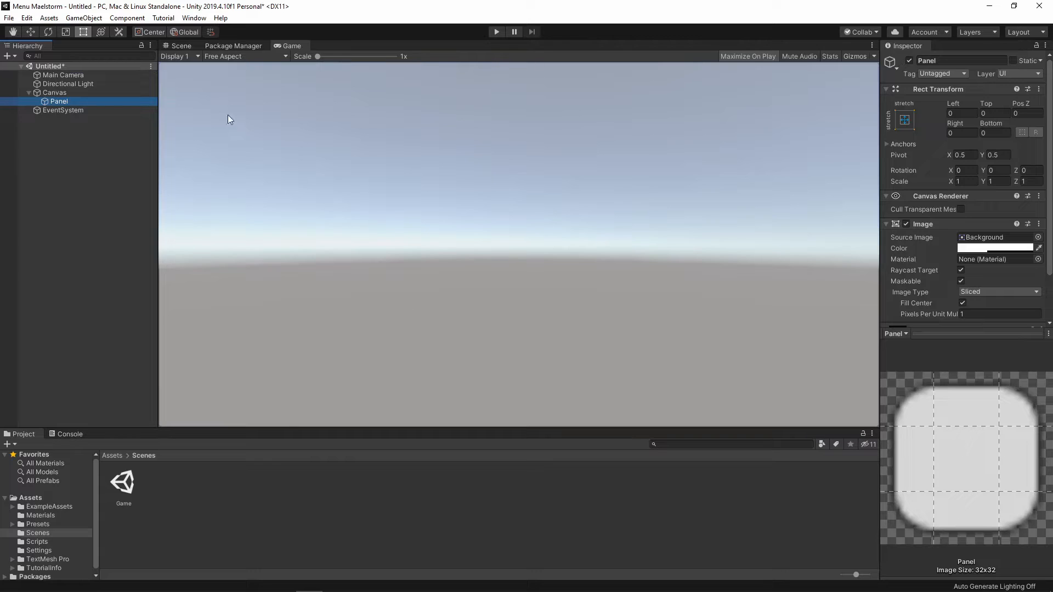
Examine the new panel's Image settings and compare its appearance in the Scene and Game views.
left_click(179, 45)
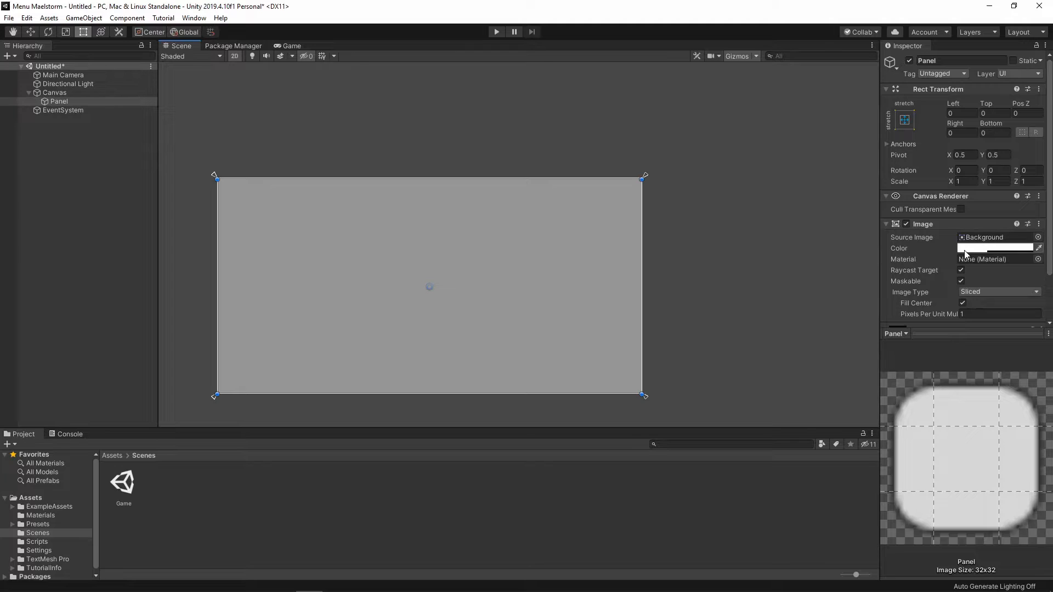
scroll(966, 222, "down", 2)
scroll(965, 223, "up", 2)
scroll(970, 212, "down", 2)
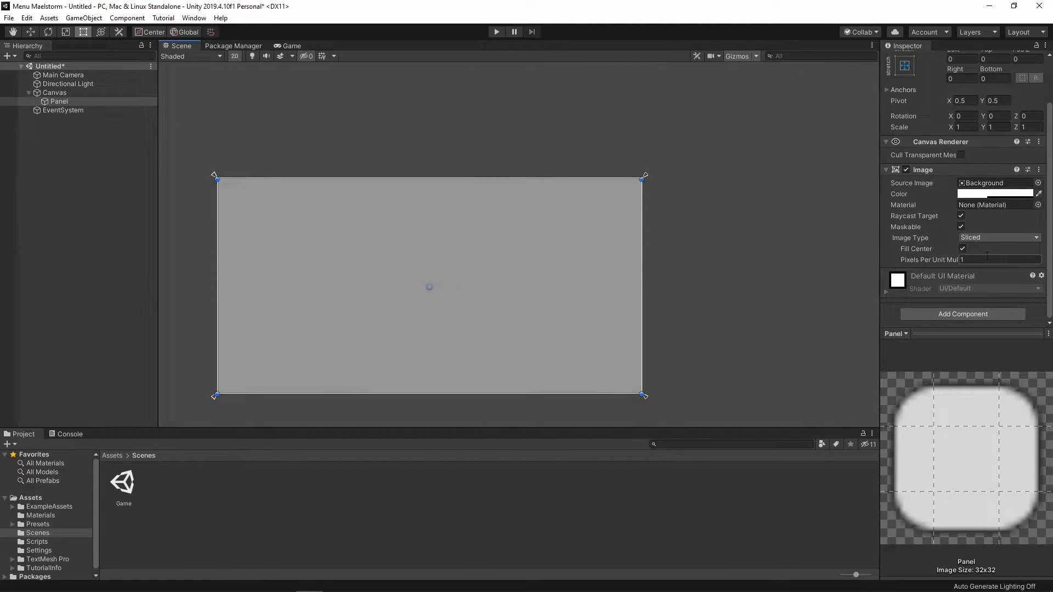
scroll(959, 209, "up", 2)
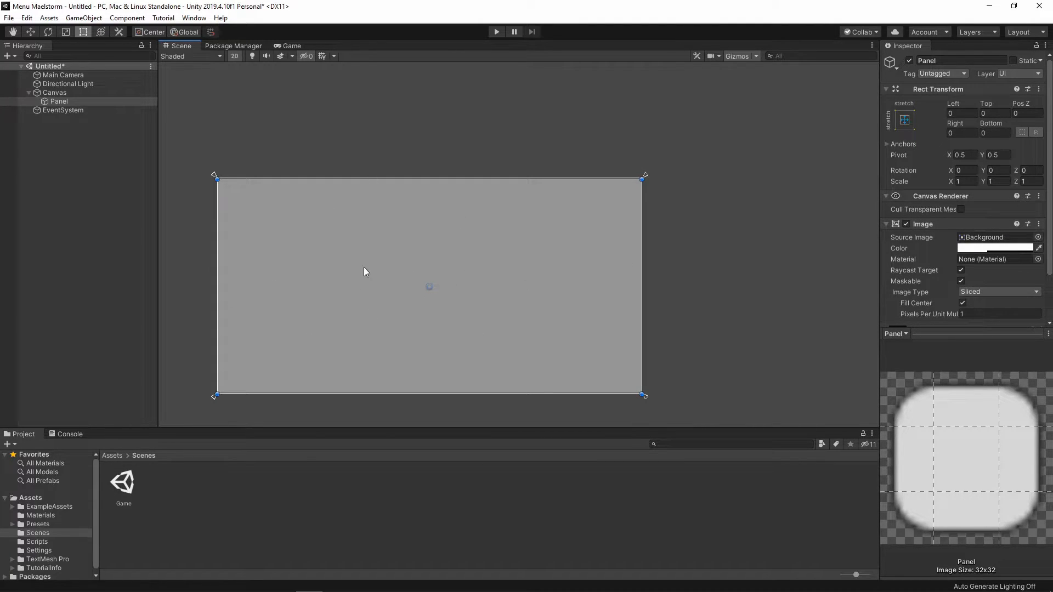
scroll(982, 232, "down", 2)
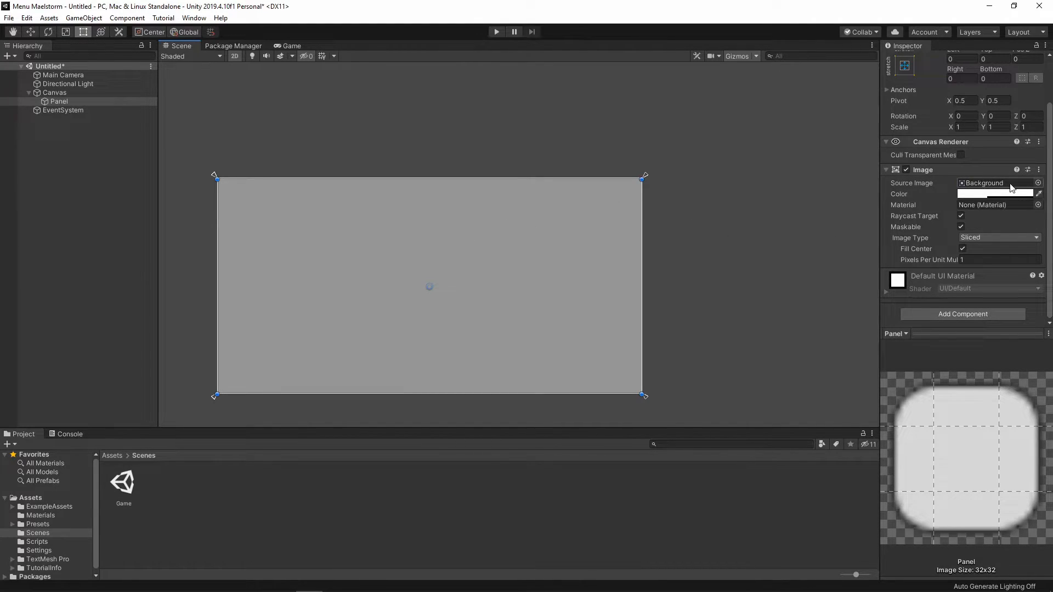
left_click(288, 47)
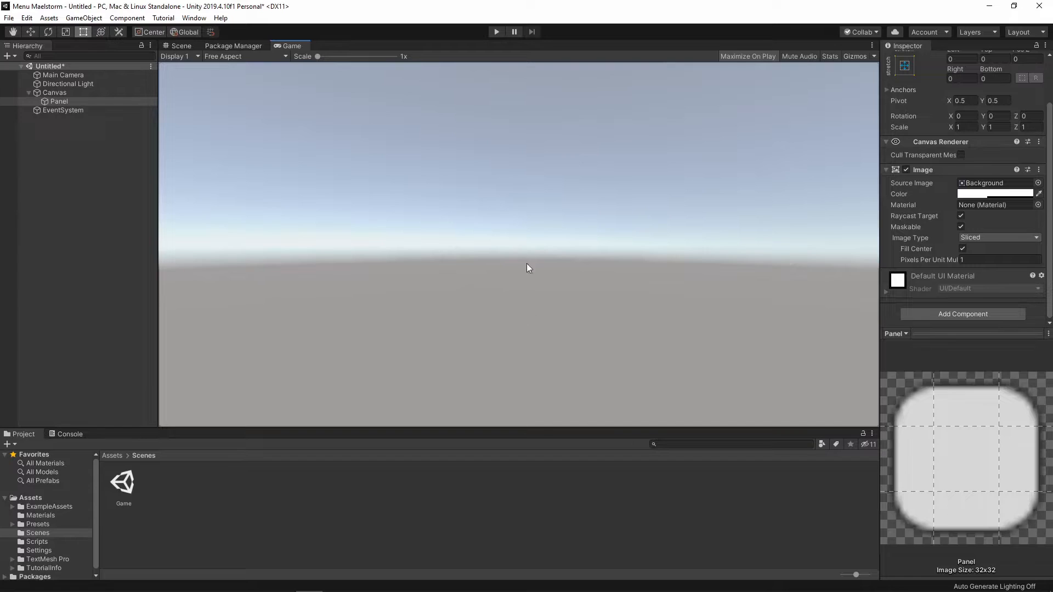
left_click(179, 45)
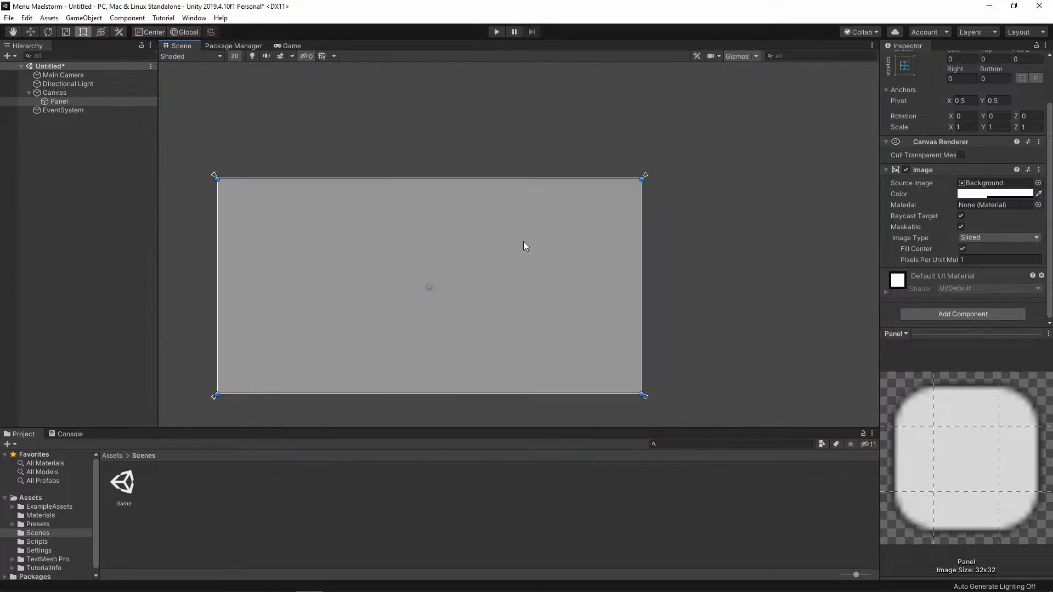
Raise the alpha of the panel's Image colour to 255 and check it in the Game view.
left_click(976, 193)
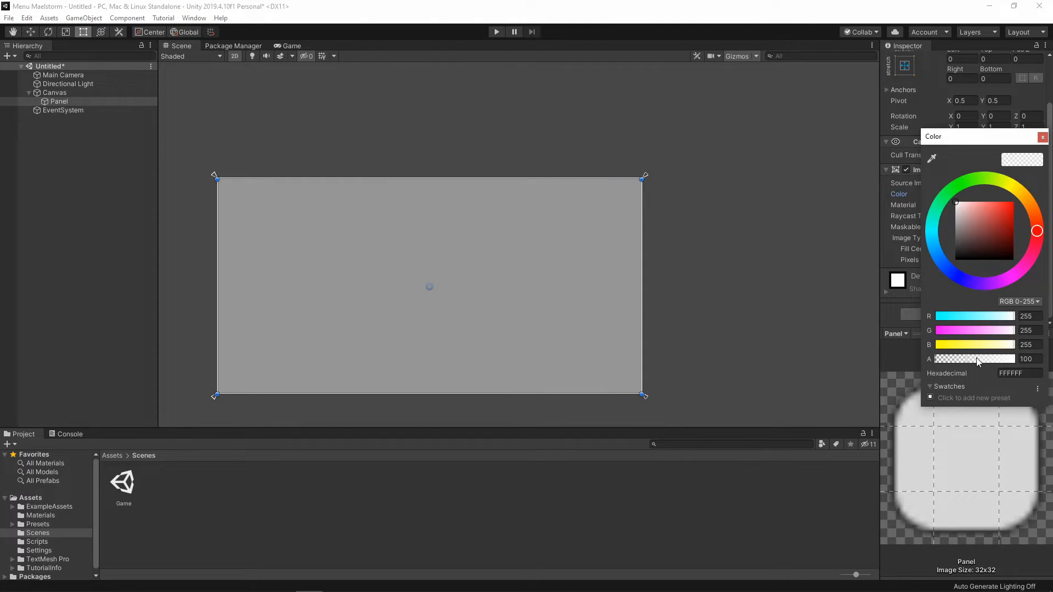
left_click_drag(969, 360, 1015, 362)
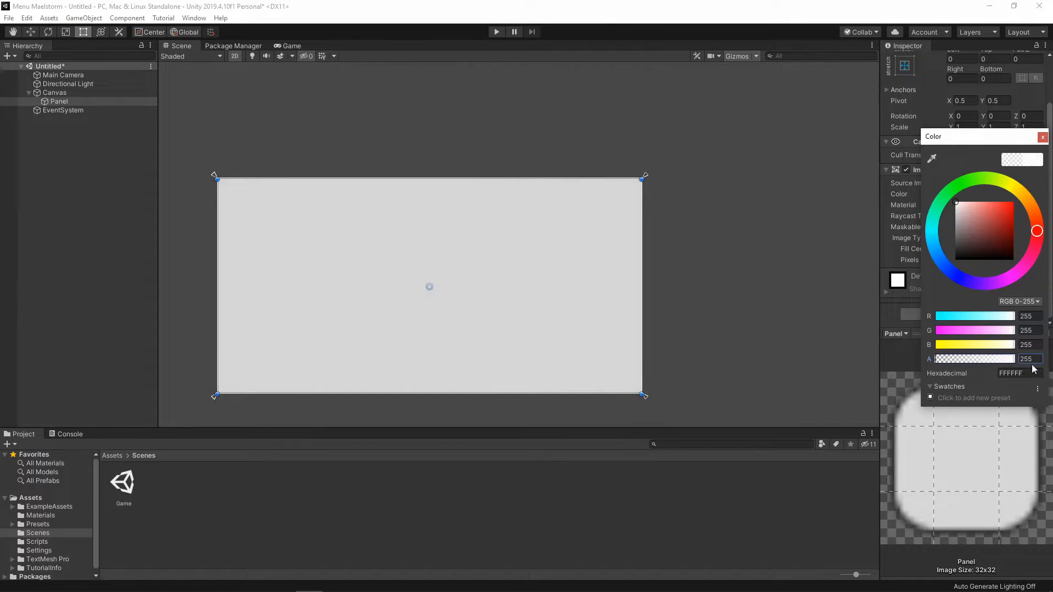
left_click(1042, 137)
left_click(296, 46)
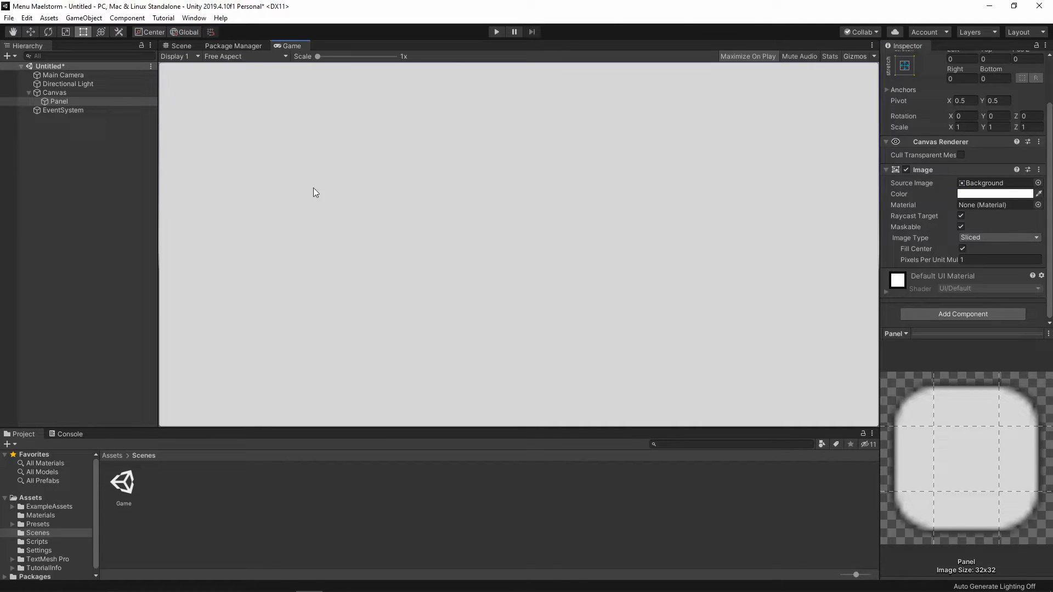
left_click(178, 45)
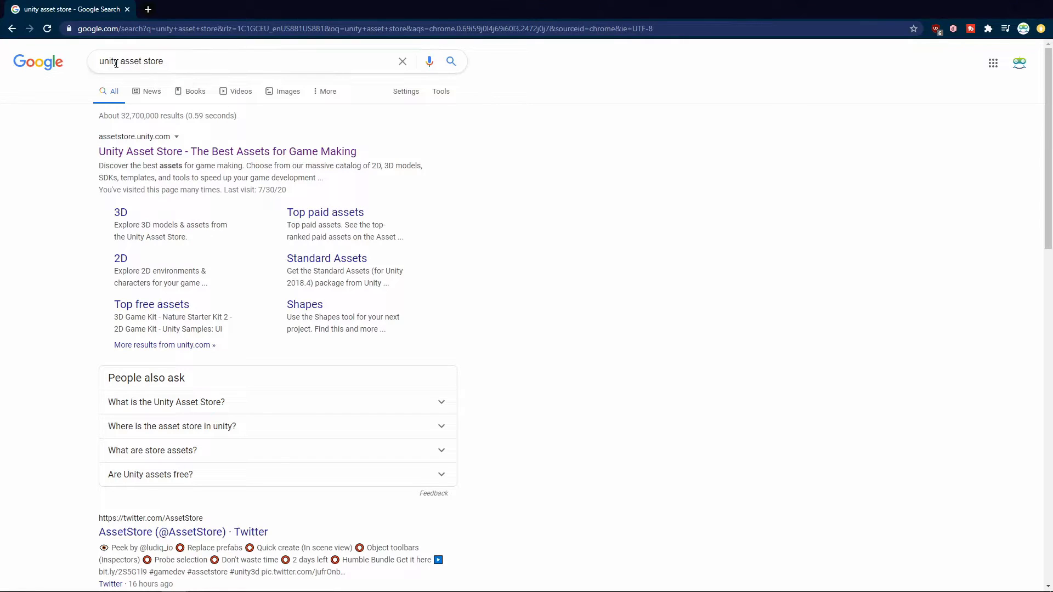
In the web browser, open the Unity Asset Store from the search results and filter the assets to the 2D GUI category.
left_click(162, 151)
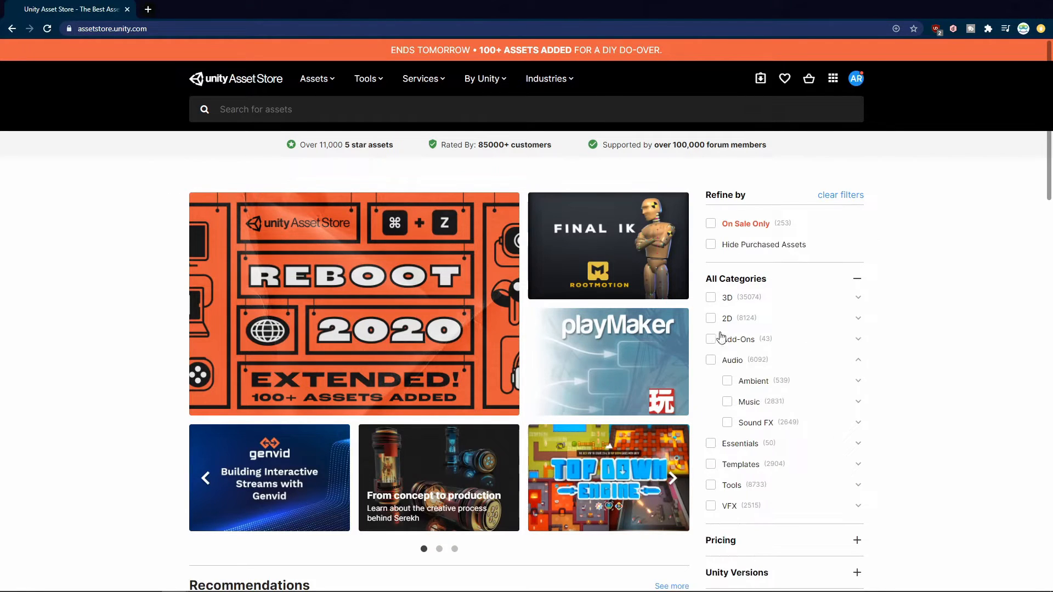
left_click(858, 360)
left_click(710, 318)
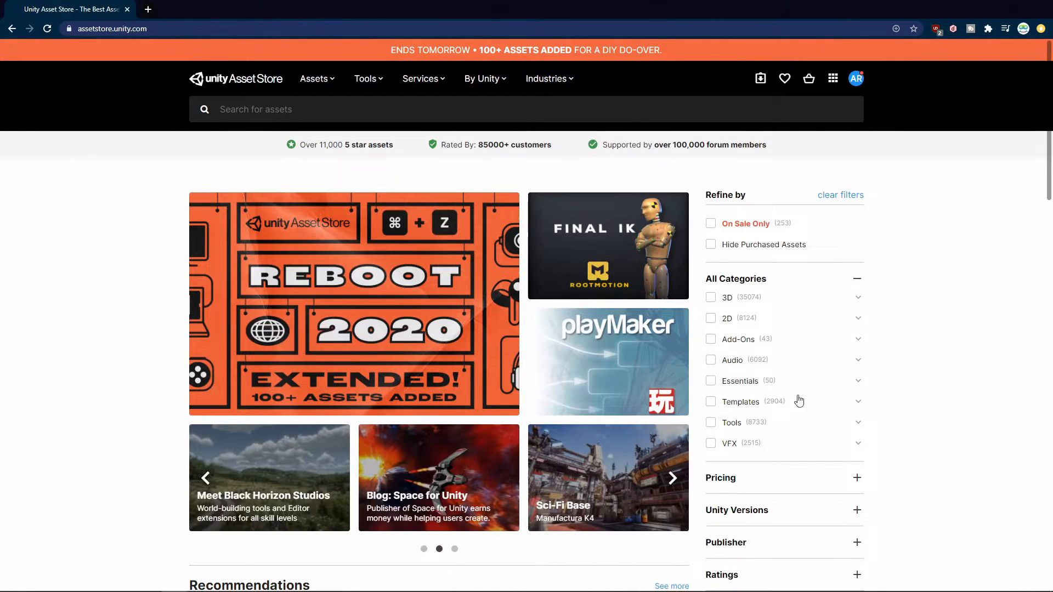
left_click(858, 319)
left_click(858, 319)
left_click(859, 319)
left_click(727, 401)
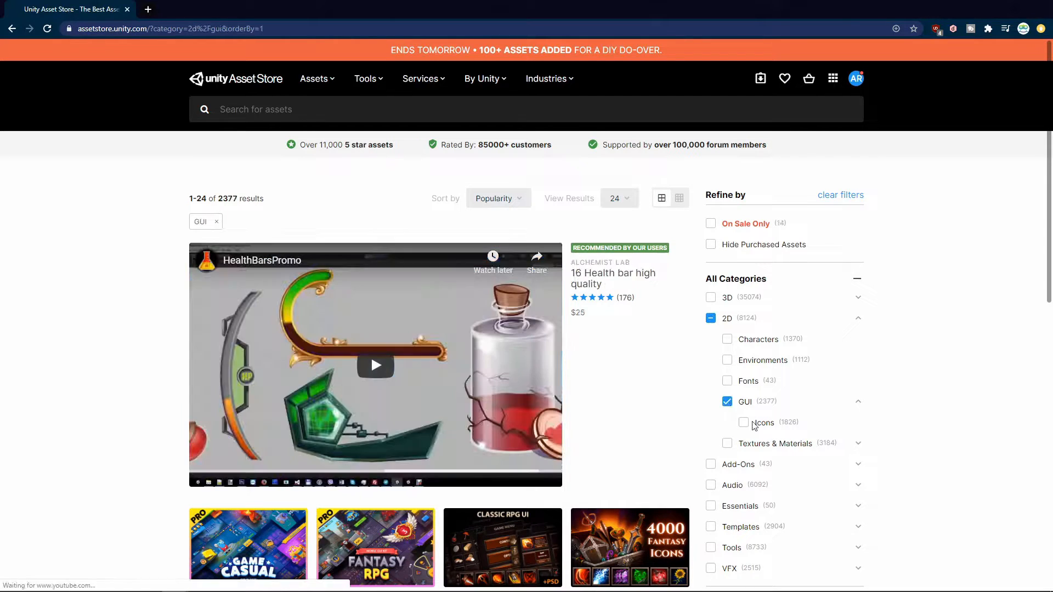
scroll(778, 394, "down", 7)
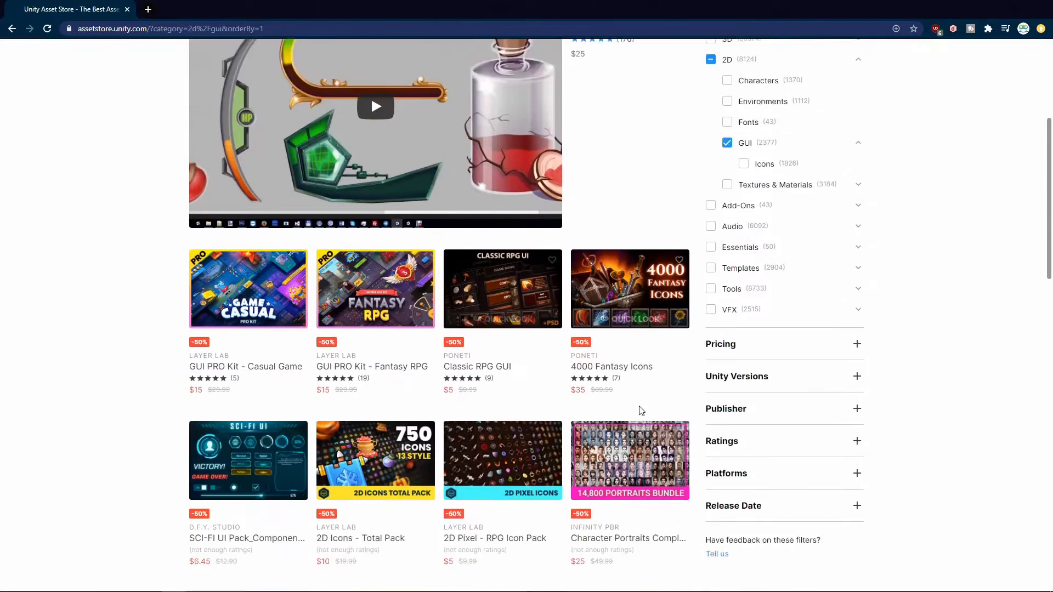
scroll(778, 360, "up", 2)
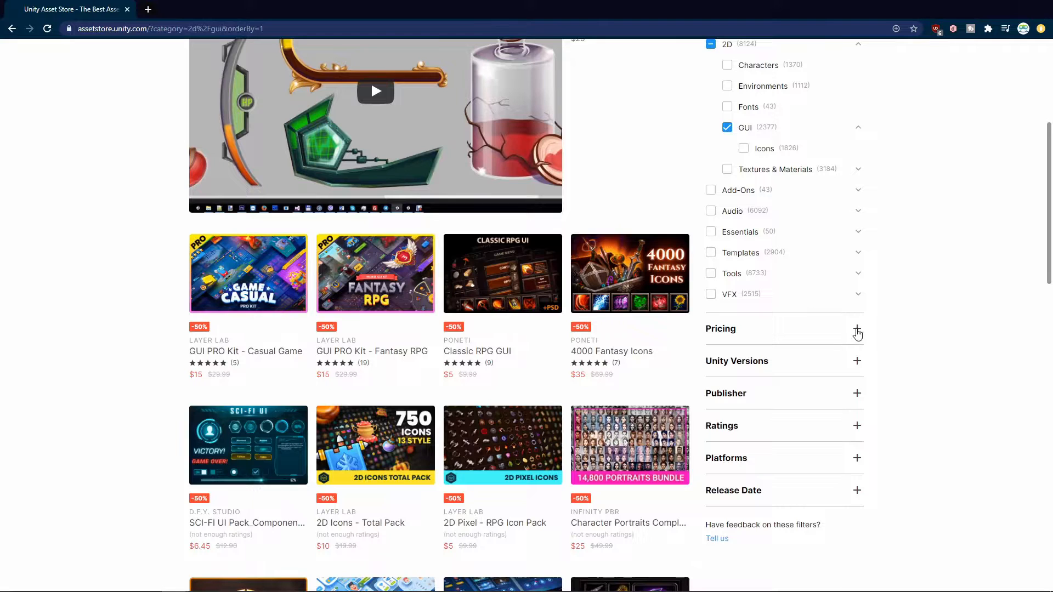
Limit the GUI assets to free ones and open the SIMPLE FANTASY GUI package page from the results.
left_click(857, 331)
left_click(710, 403)
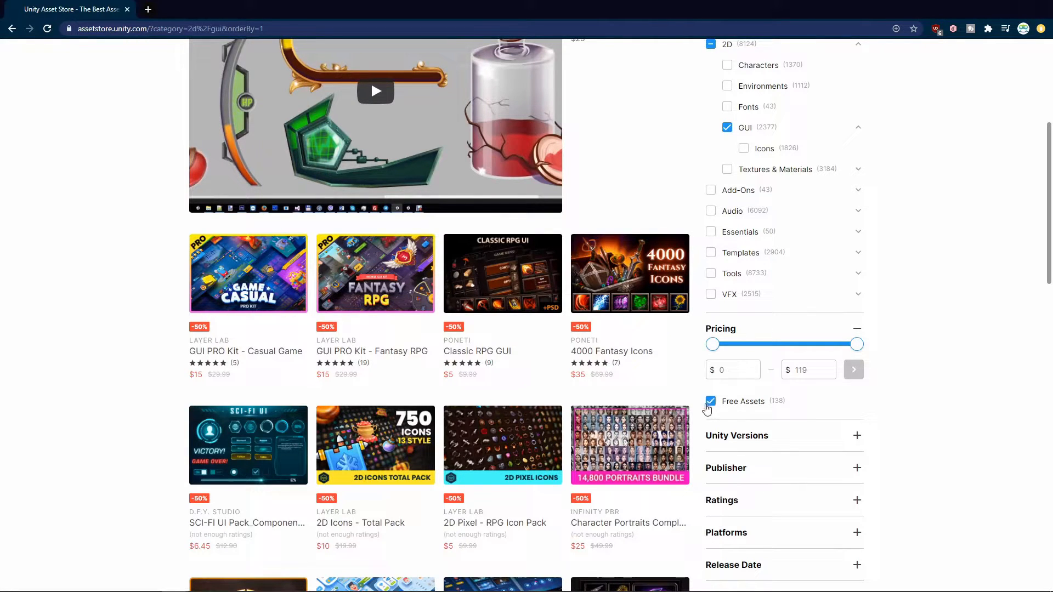
scroll(497, 396, "down", 3)
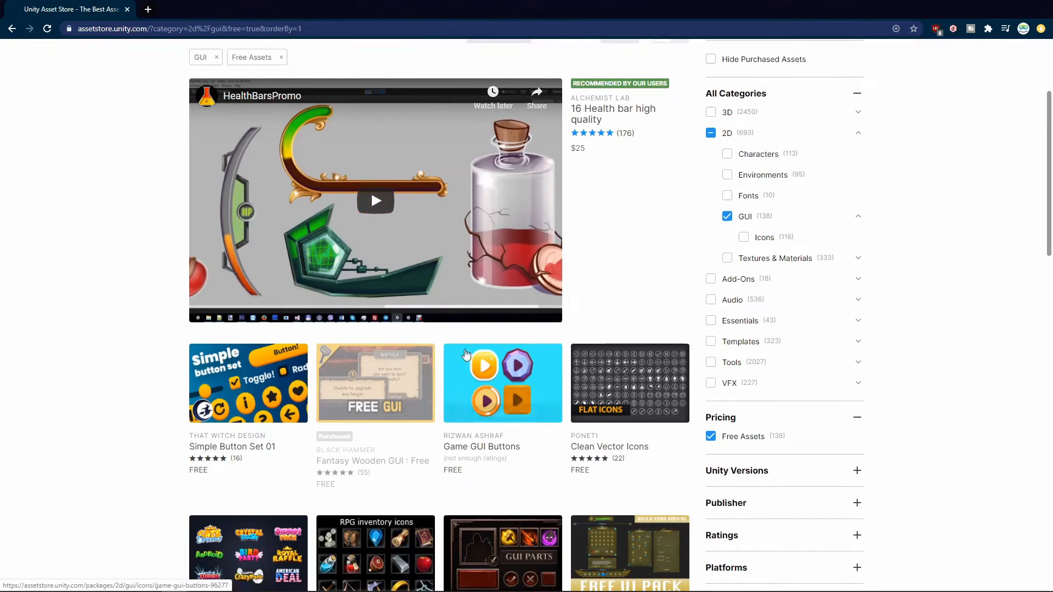
scroll(495, 297, "down", 6)
scroll(549, 329, "down", 6)
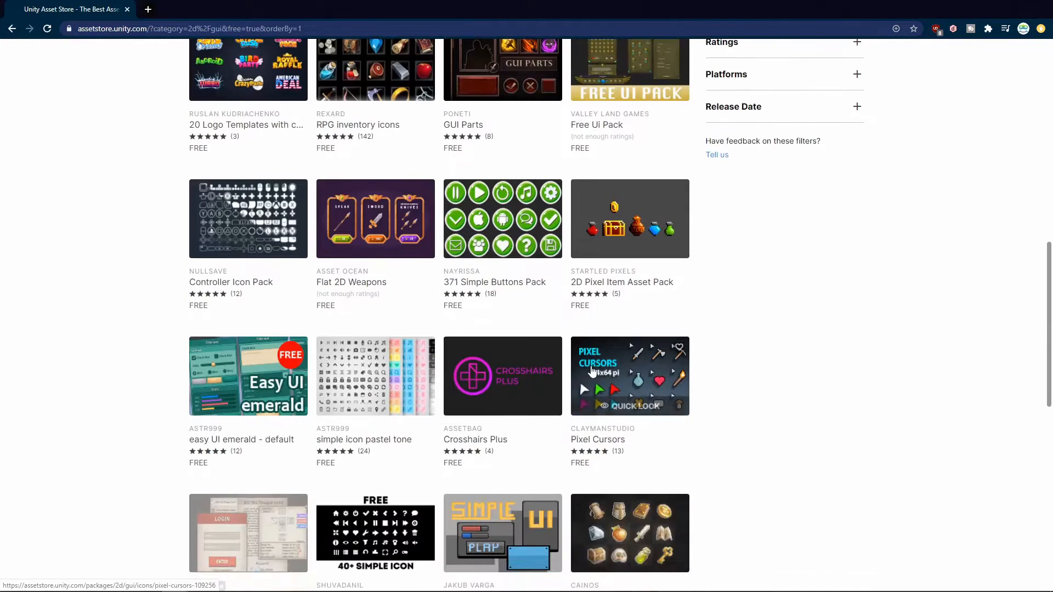
scroll(538, 389, "down", 6)
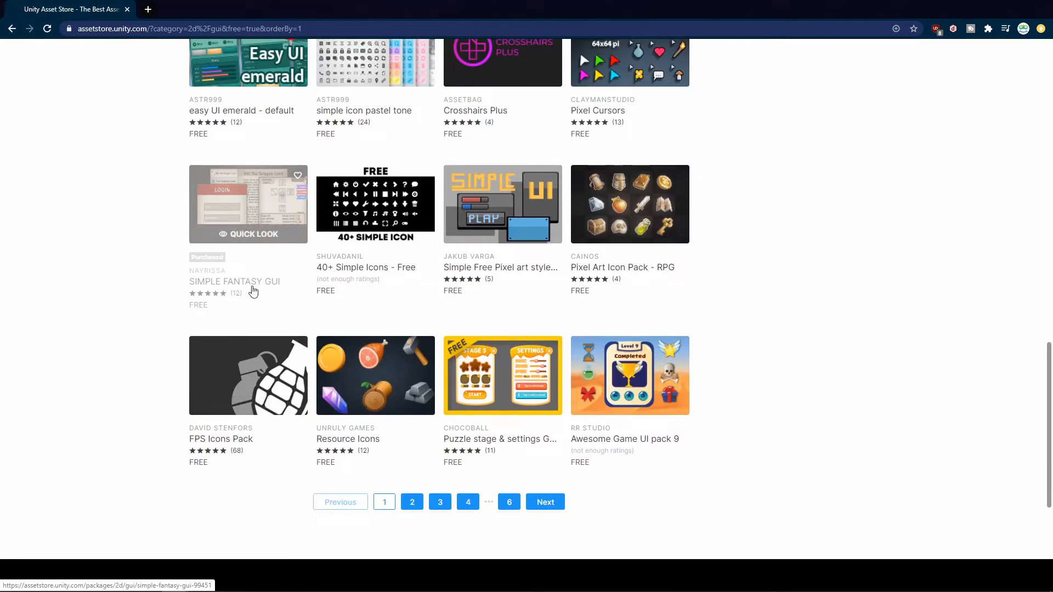
scroll(297, 323, "up", 16)
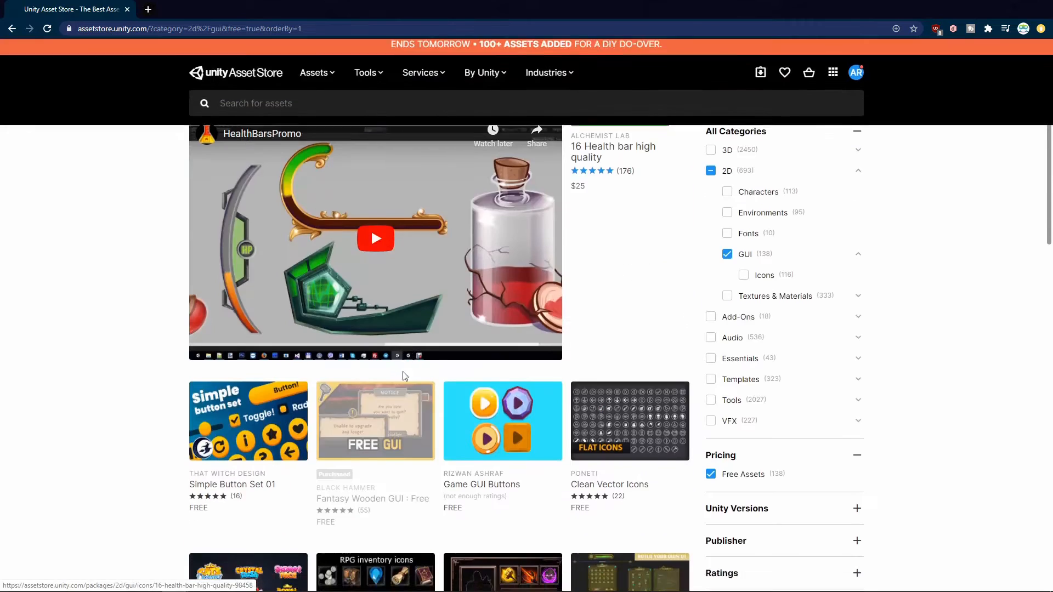
scroll(404, 377, "down", 12)
scroll(343, 374, "down", 5)
left_click(254, 227)
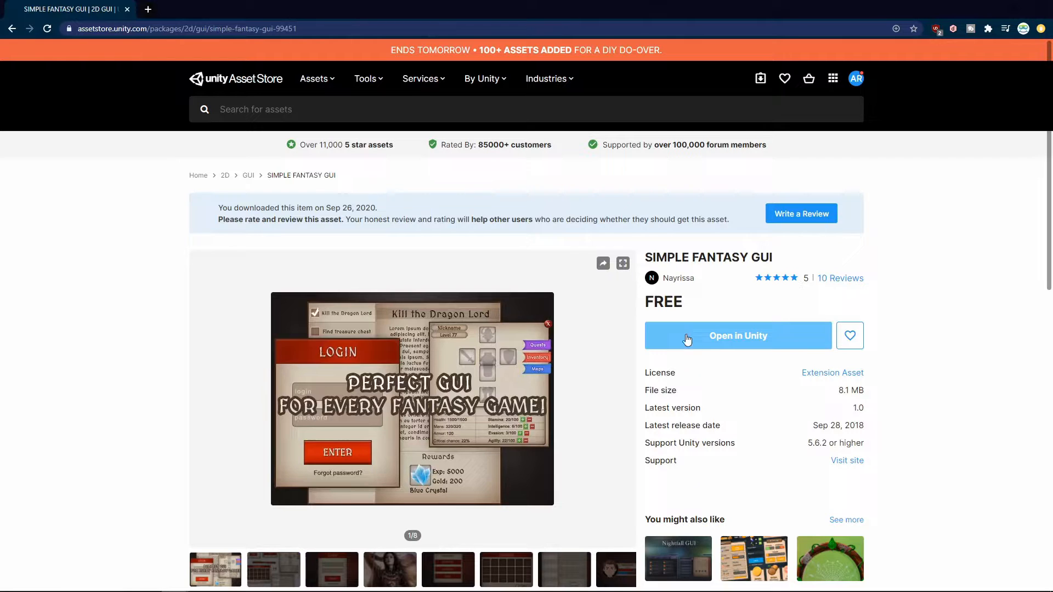
Open the SIMPLE FANTASY GUI package in the Unity Editor and import all of its files into the project.
left_click(748, 344)
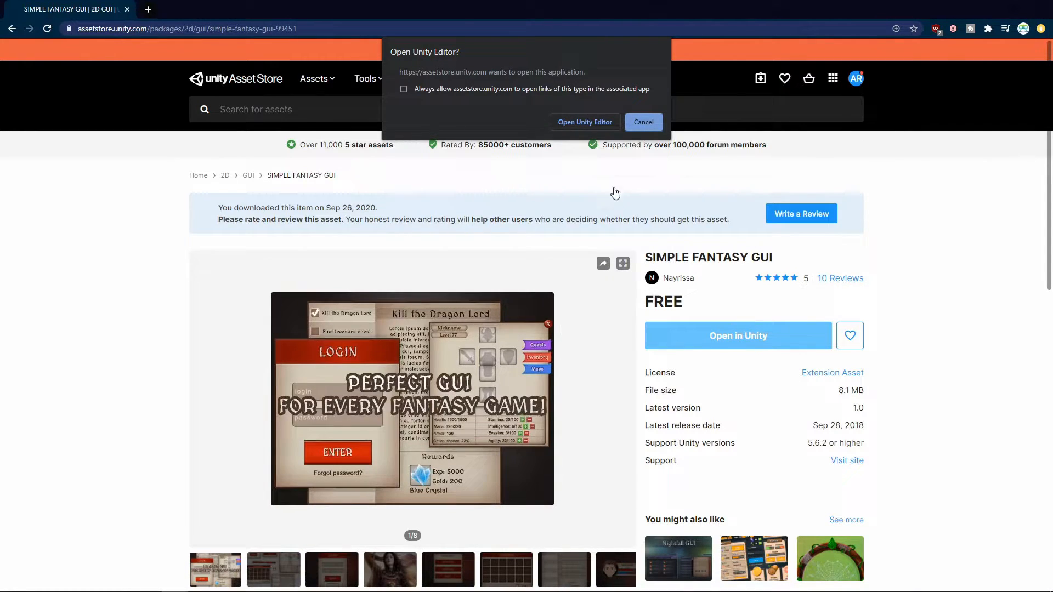
left_click(587, 123)
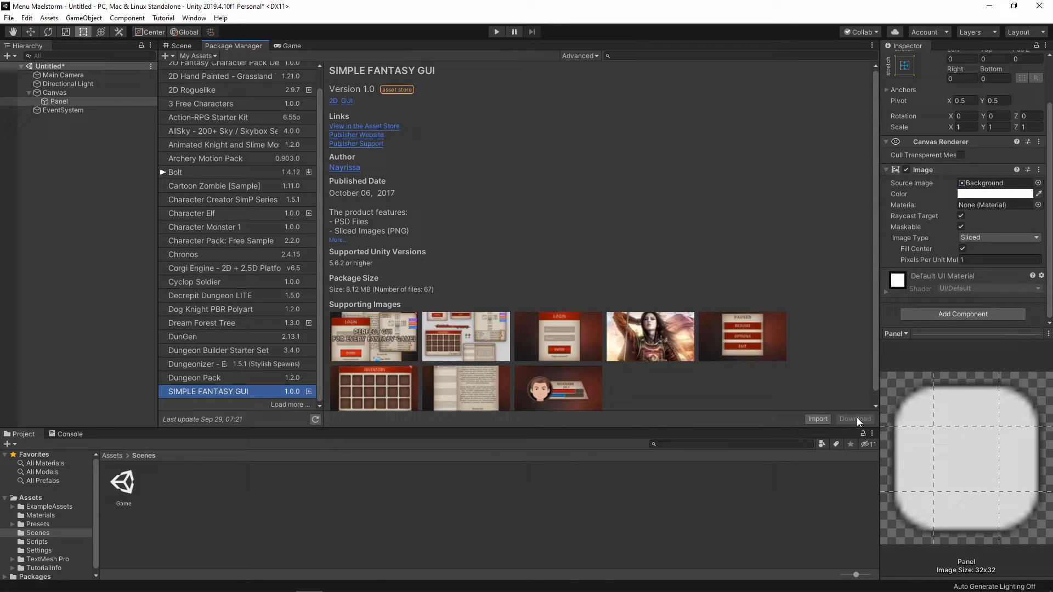
left_click(817, 419)
scroll(83, 220, "down", 10)
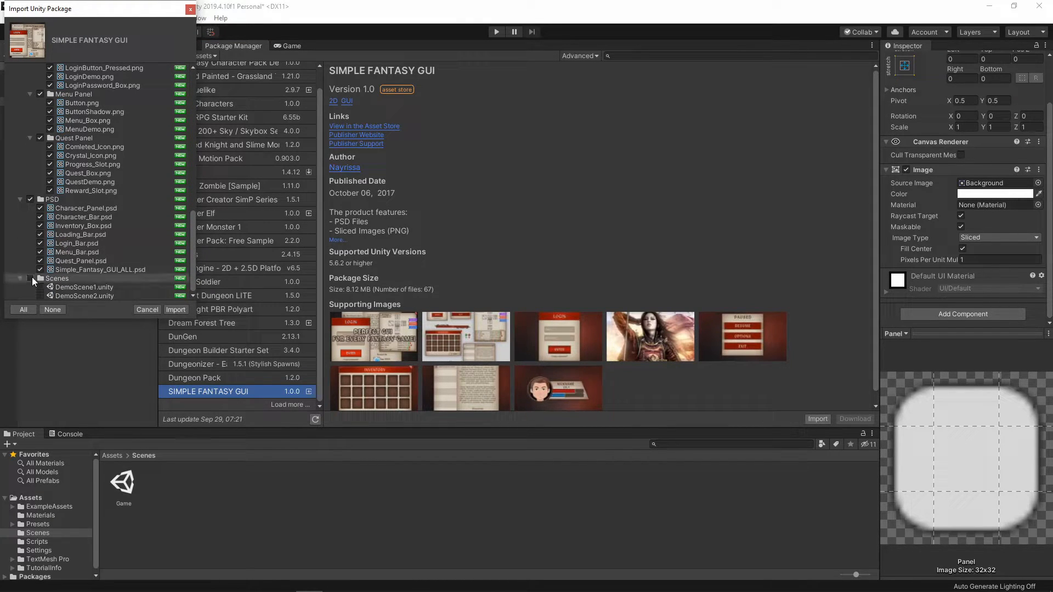
scroll(103, 262, "up", 10)
scroll(126, 271, "up", 3)
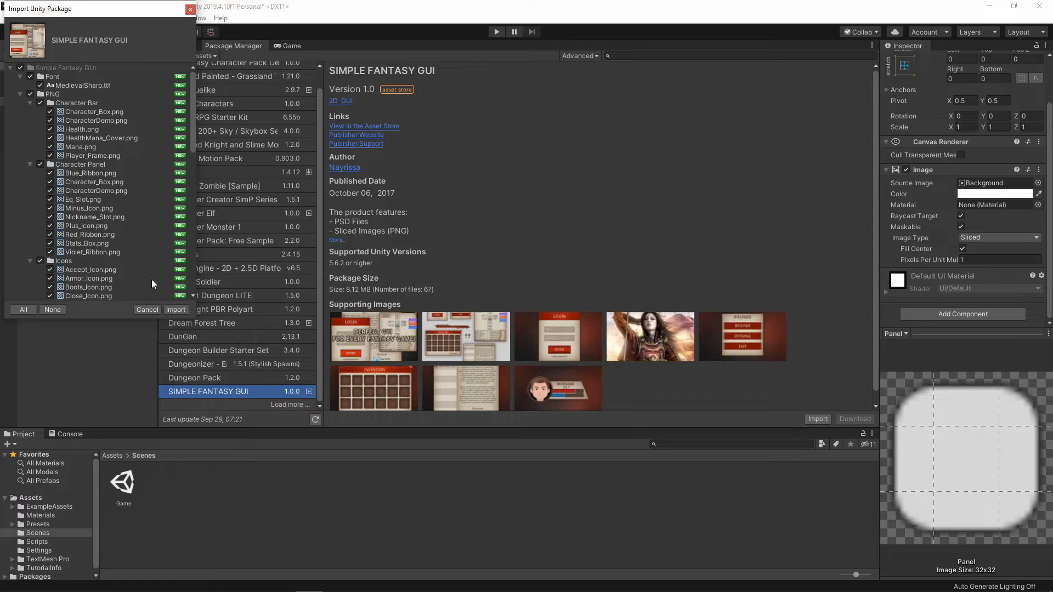
left_click(176, 309)
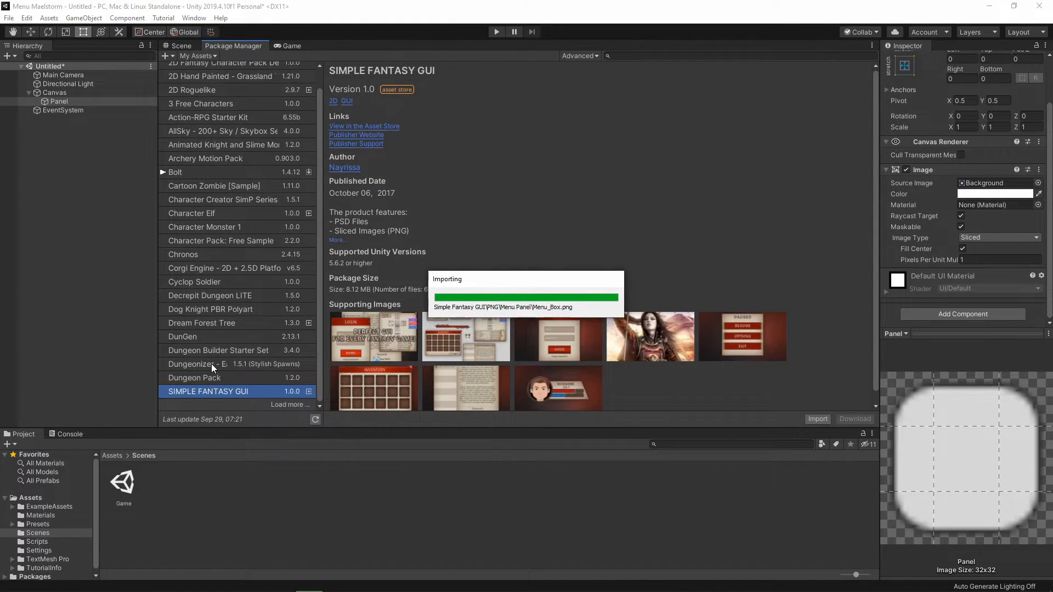
Return to the Scene view and open the project folder Simple Fantasy GUI/PNG/Menu Panel.
left_click(178, 46)
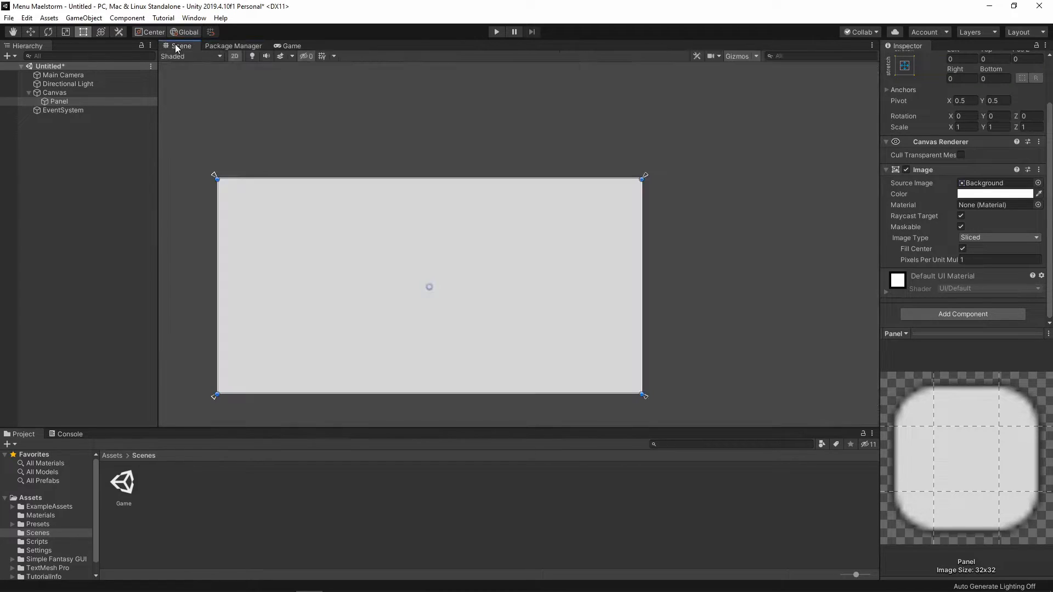
left_click(61, 559)
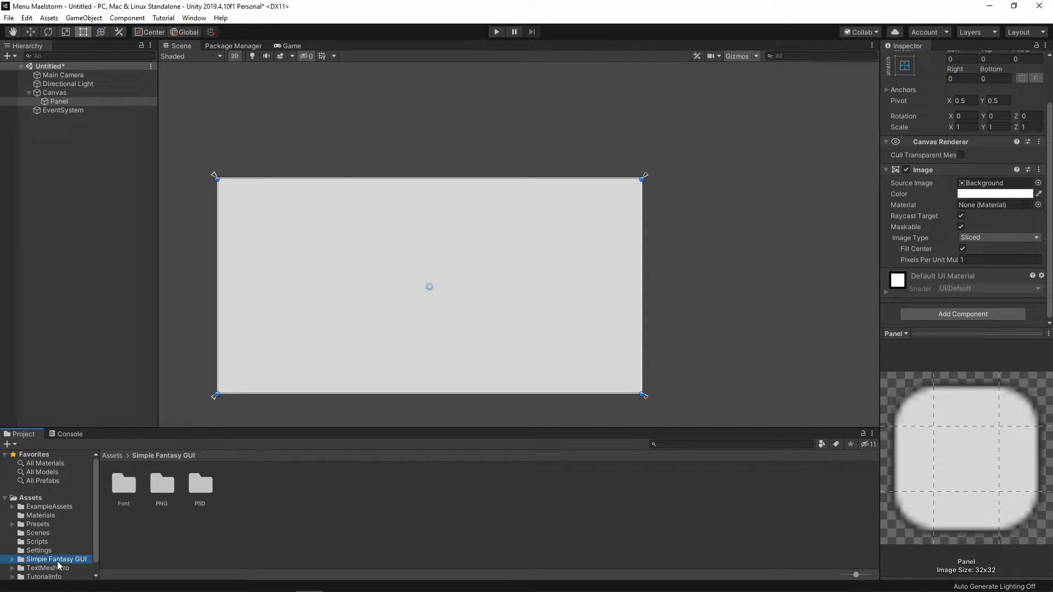
double_click(163, 486)
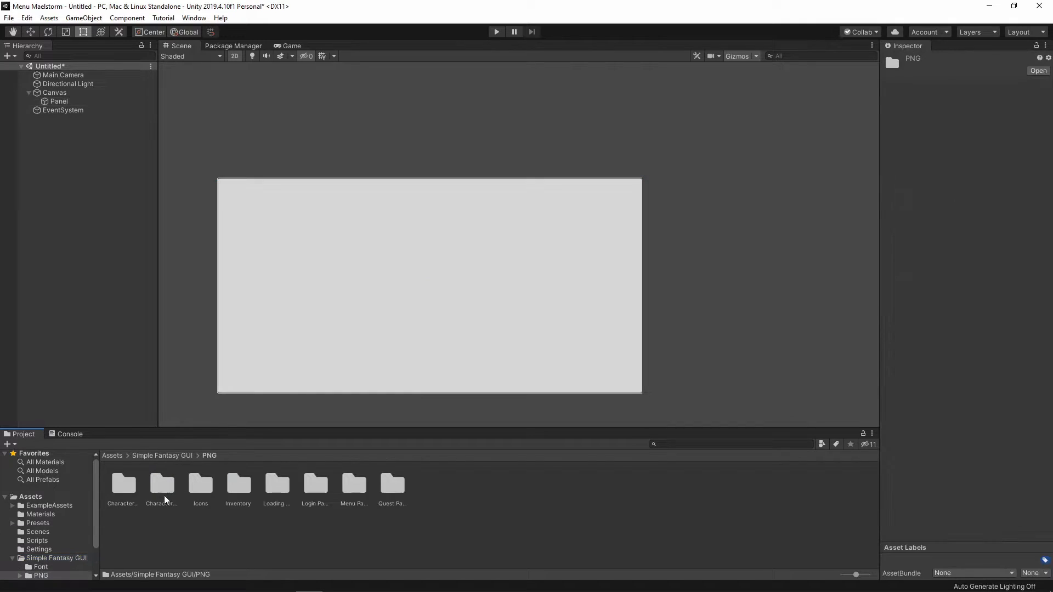
double_click(351, 486)
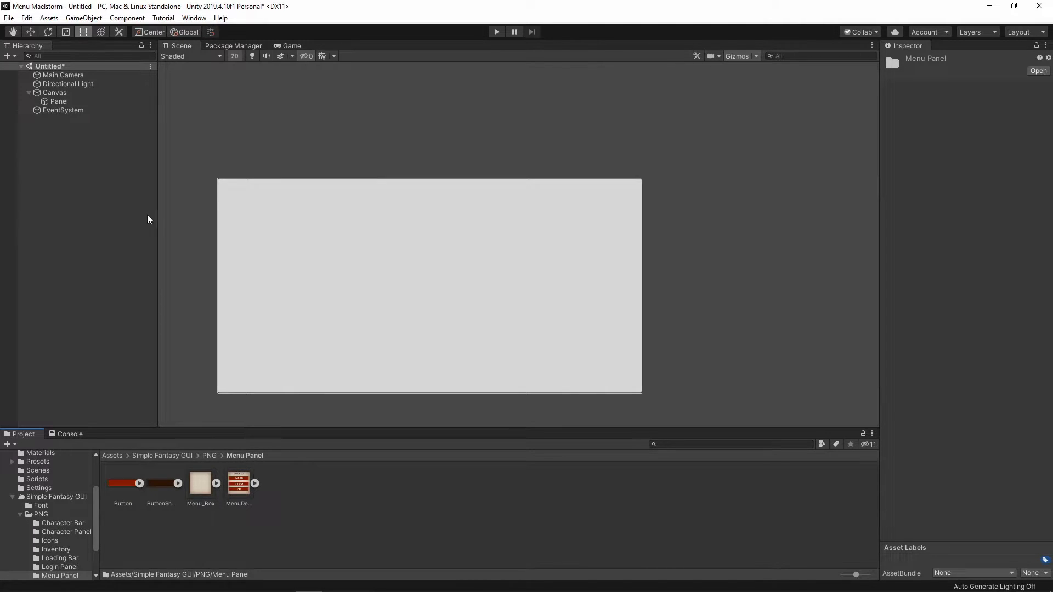
With the Inspector locked on the Panel, set its source image to the Menu_Box sprite and check it in the Game view.
left_click(60, 102)
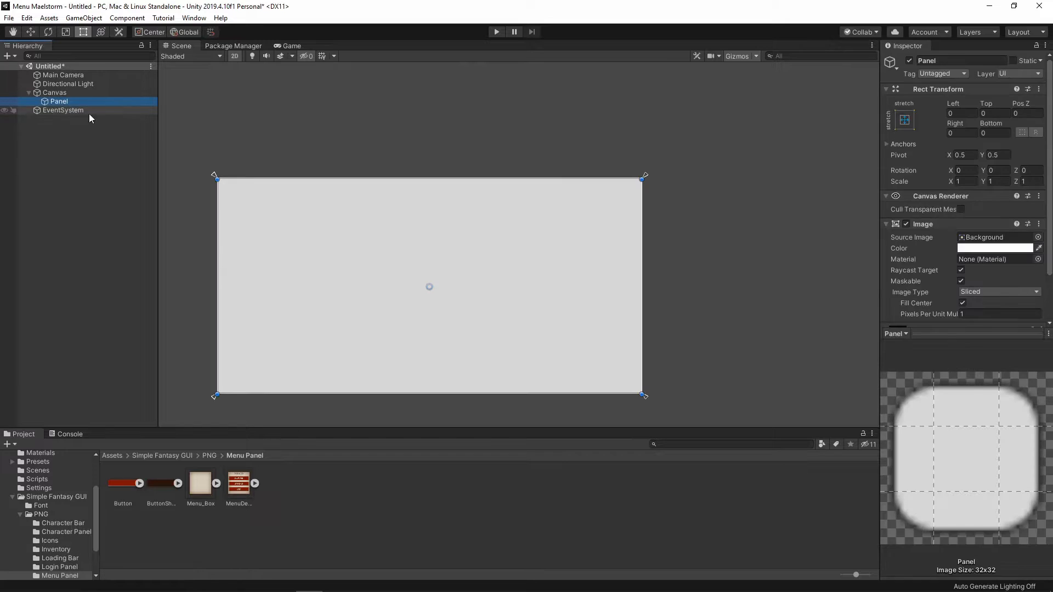
left_click(1036, 46)
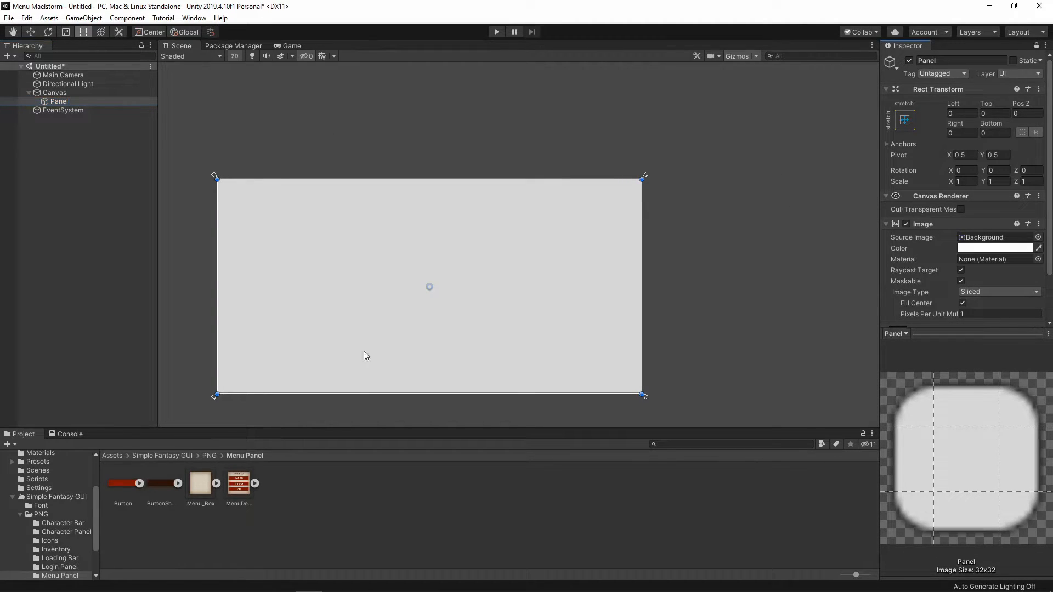
left_click(242, 487)
left_click(202, 491)
left_click(159, 492)
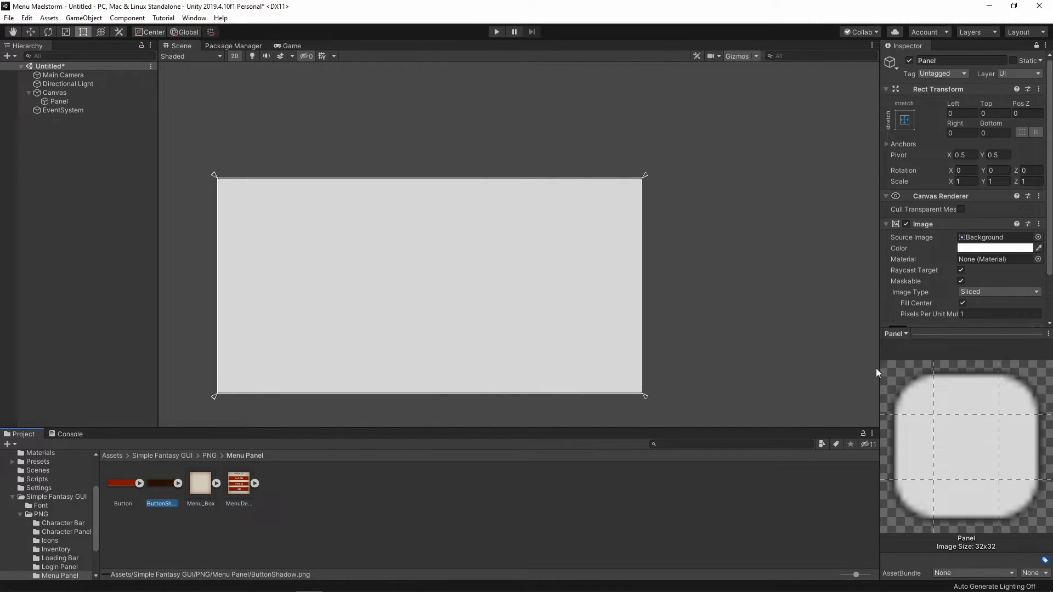
left_click(200, 487)
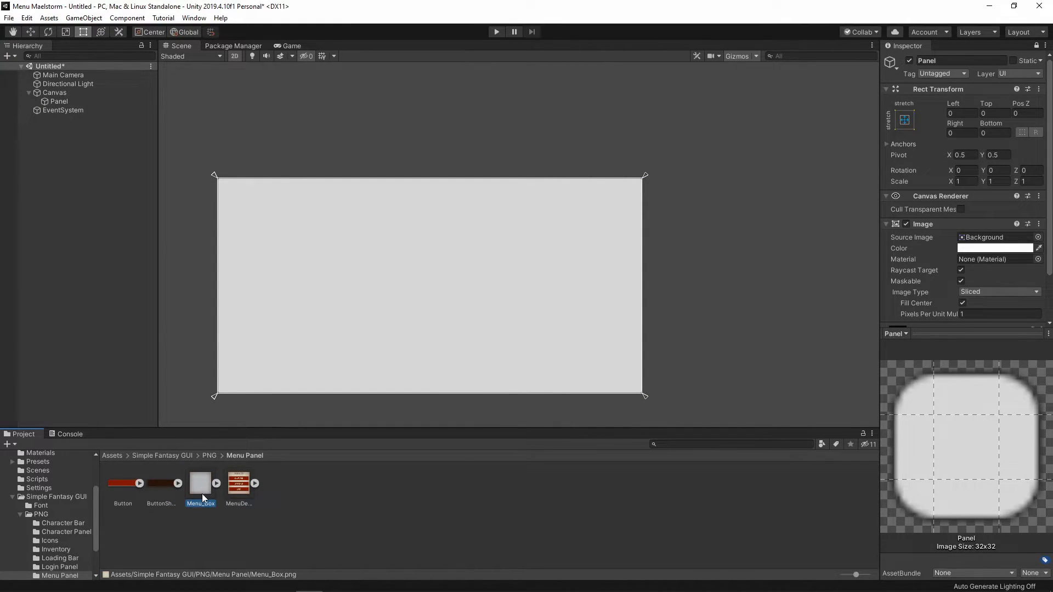
left_click_drag(199, 492, 975, 240)
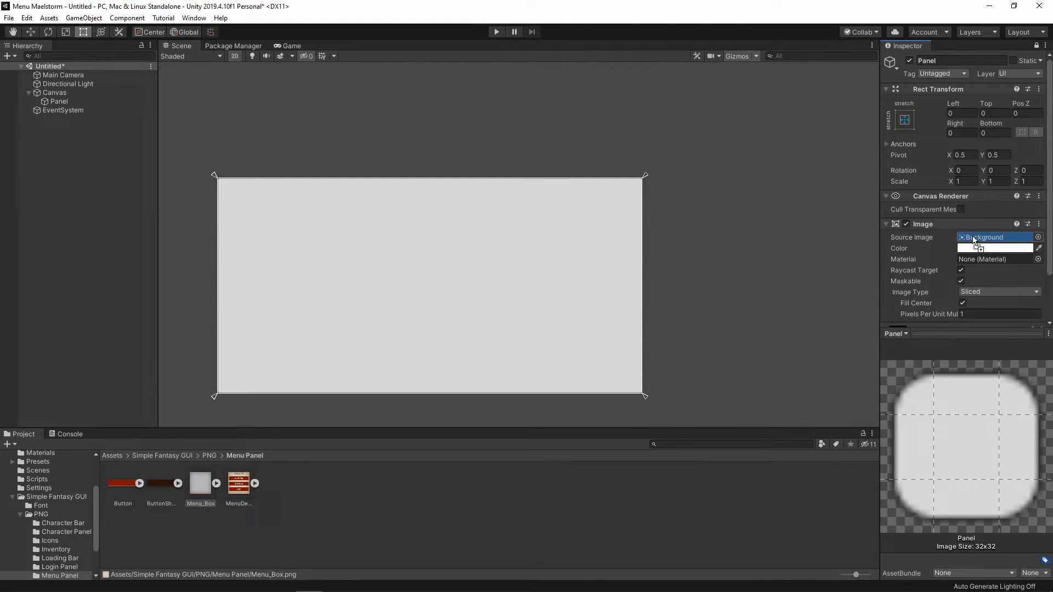
left_click_drag(975, 240, 975, 239)
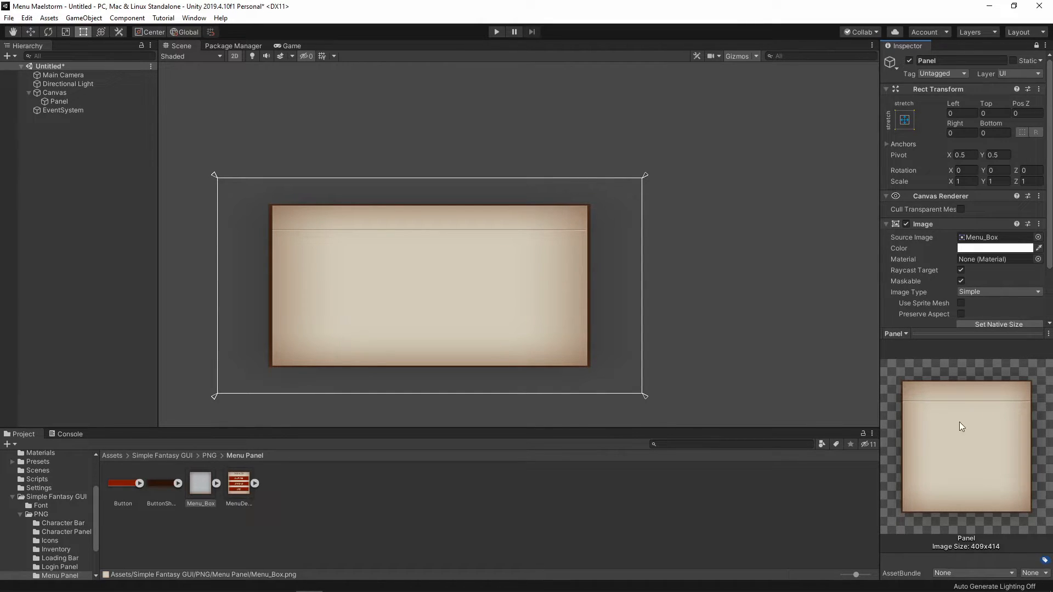
left_click(292, 46)
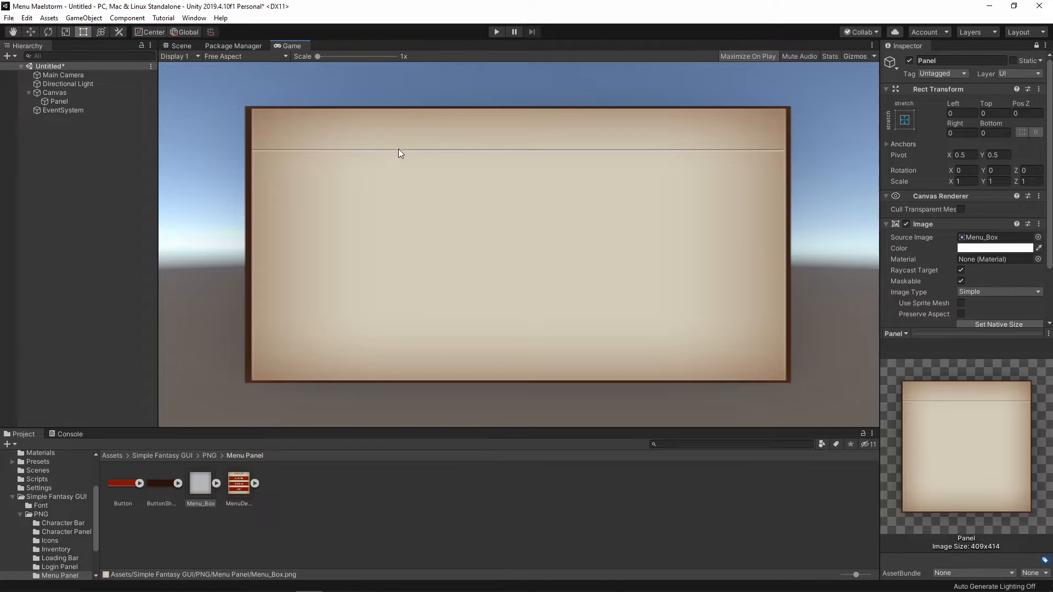
key("ctrl+1")
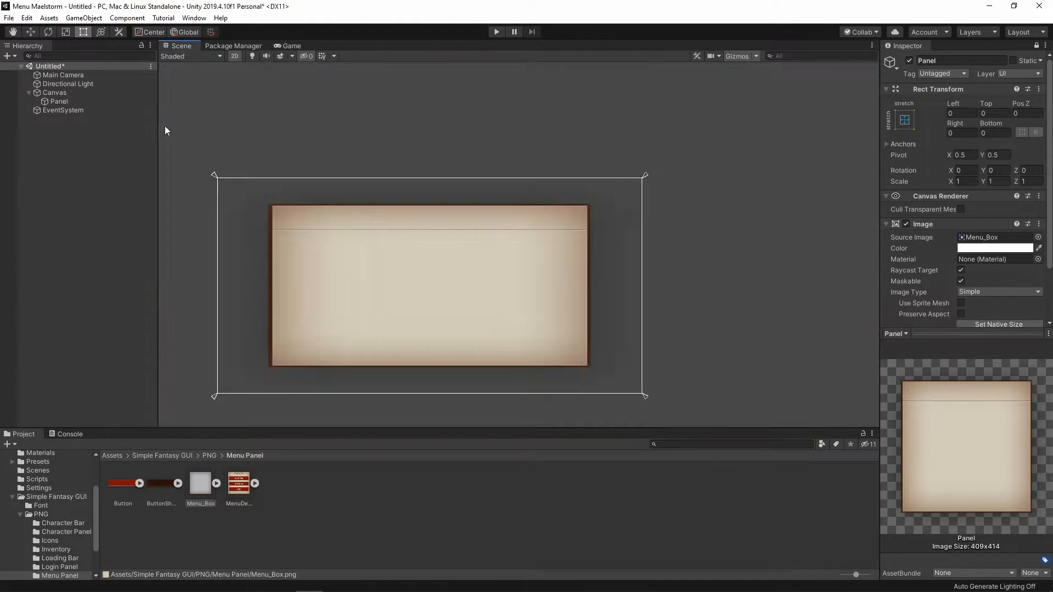
Rename the Canvas as StartMenu and its child Panel as Background.
left_click(60, 92)
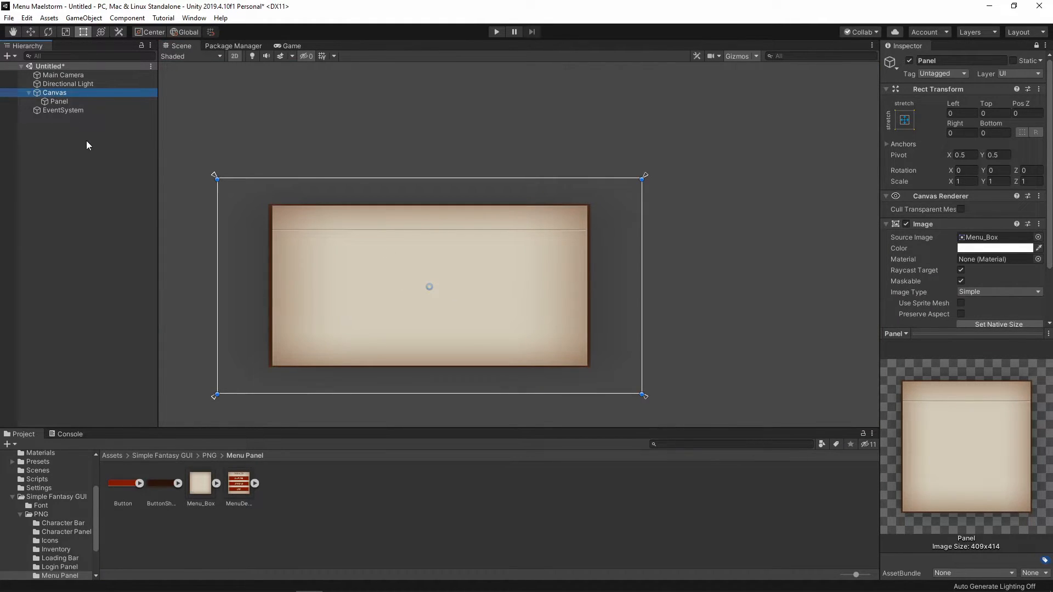
left_click(61, 94)
type("StartMenu")
key("Return")
left_click(68, 100)
left_click(68, 101)
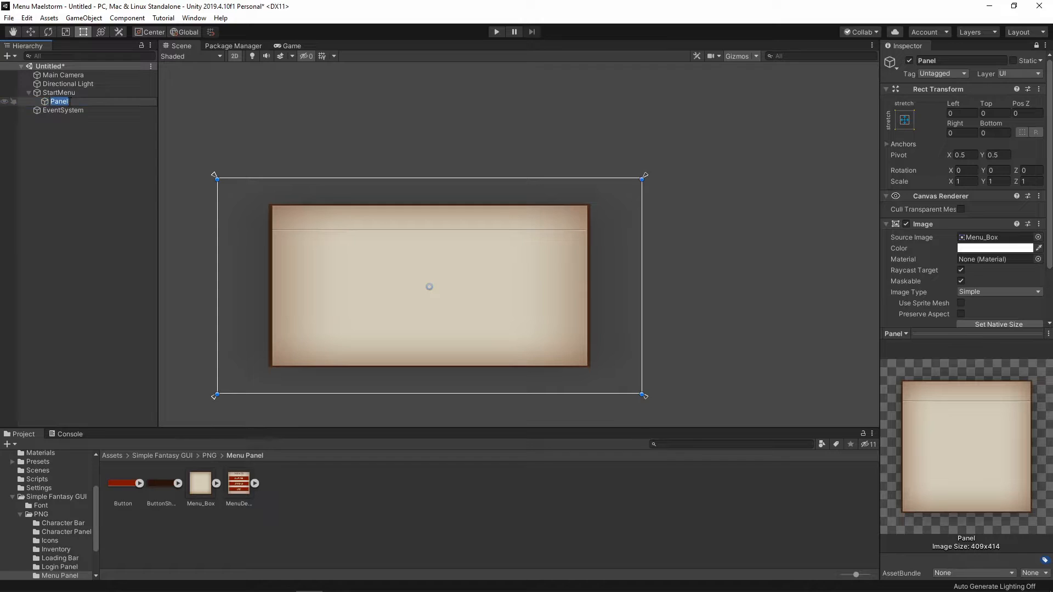
type("Background")
key("Return")
left_click(104, 132)
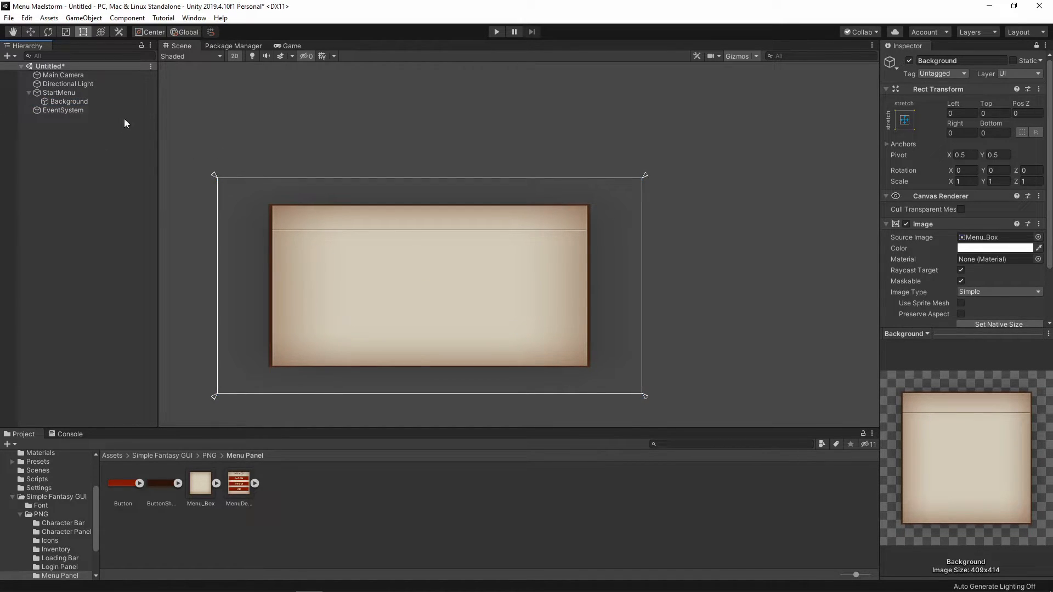
Add a TextMeshPro text as a child of Background and move it up into the header strip, at about Pos Y 208.
right_click(66, 102)
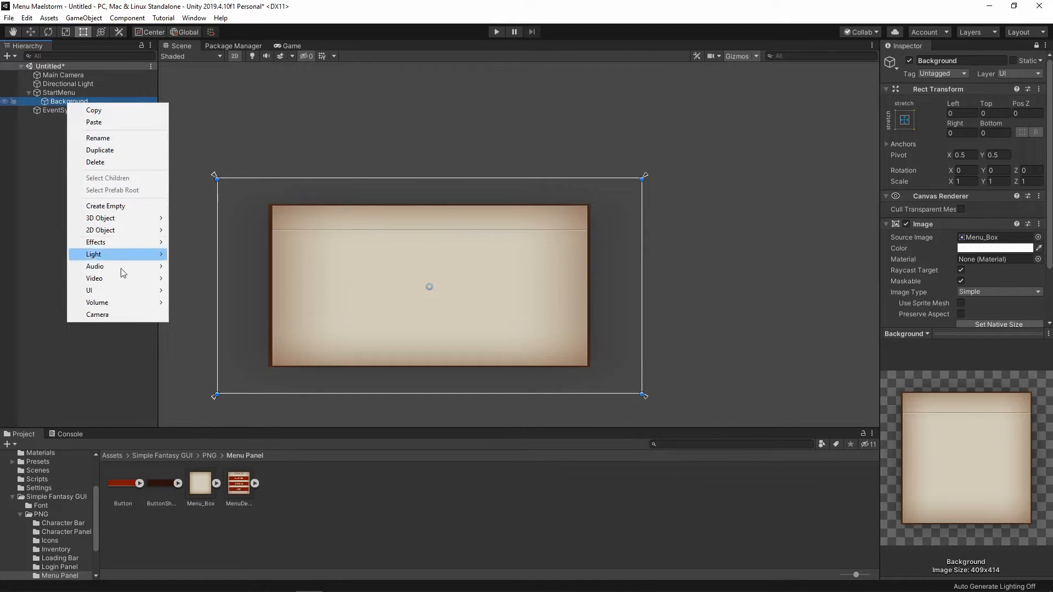
left_click(54, 298)
left_click(64, 92)
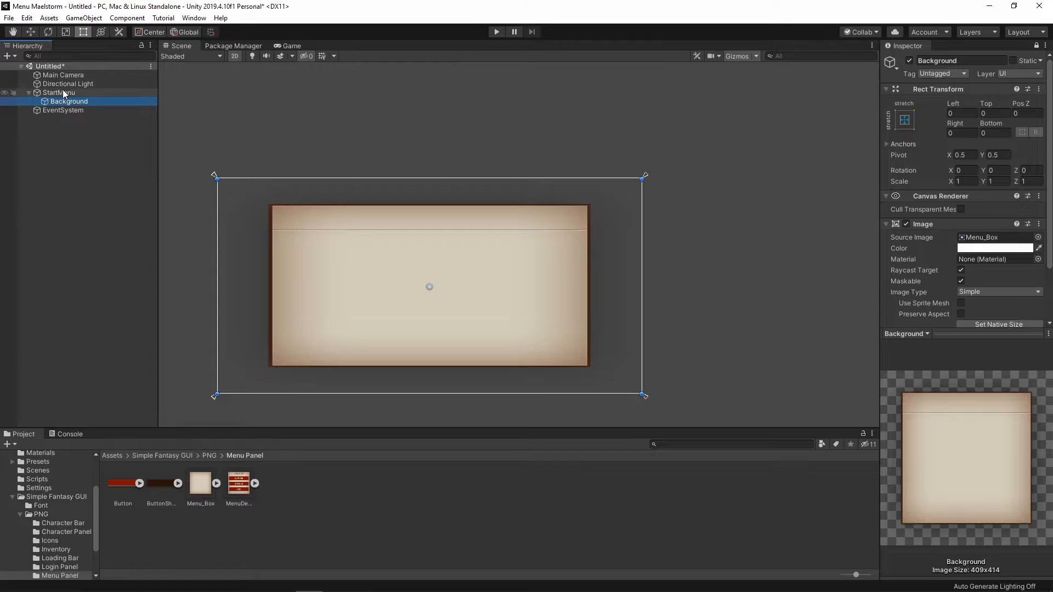
left_click(67, 102)
right_click(67, 104)
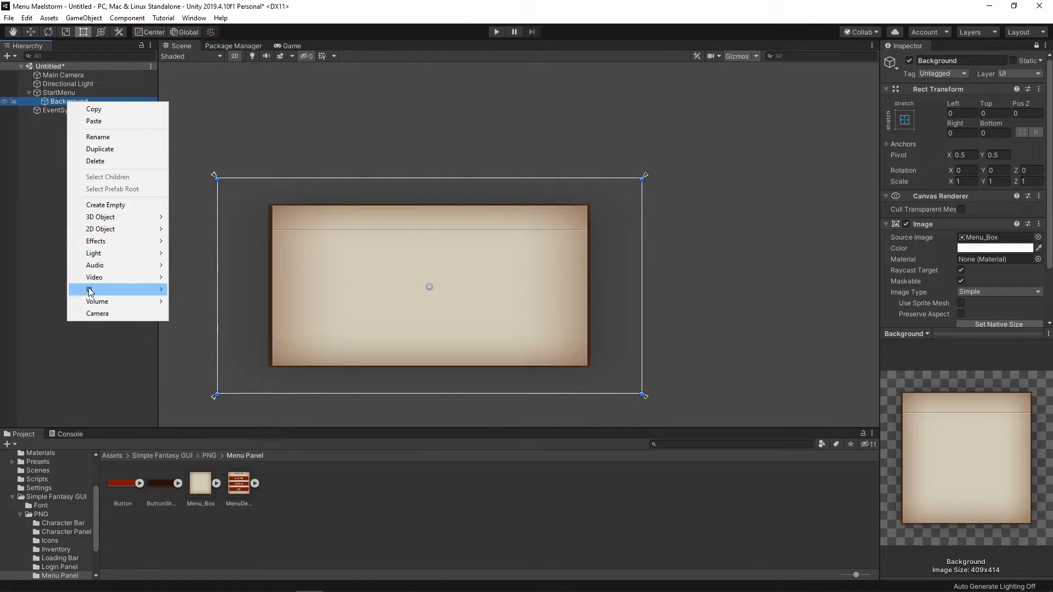
mouse_move(90, 291)
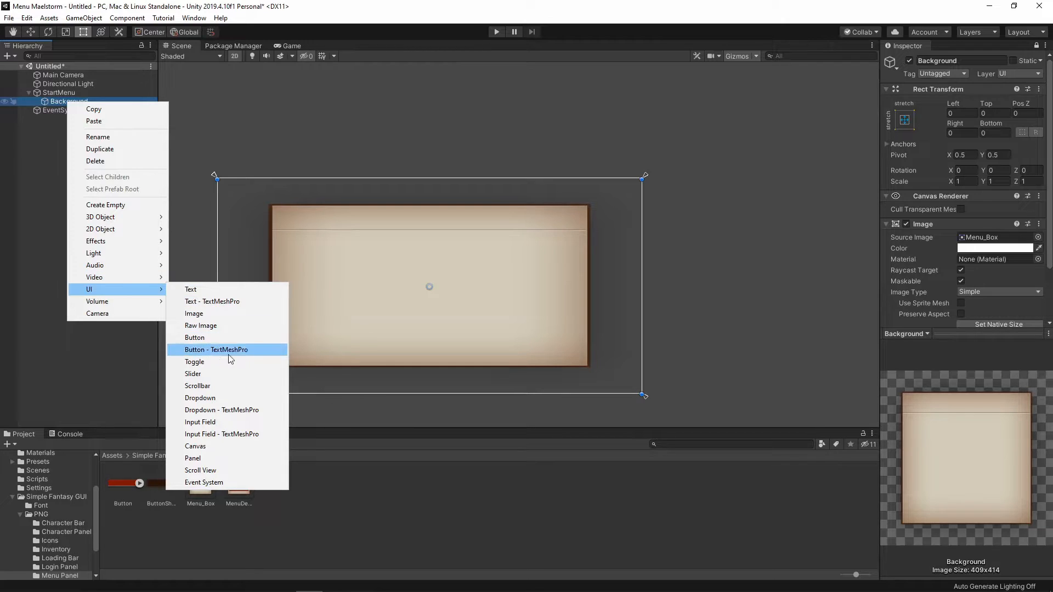
left_click(204, 303)
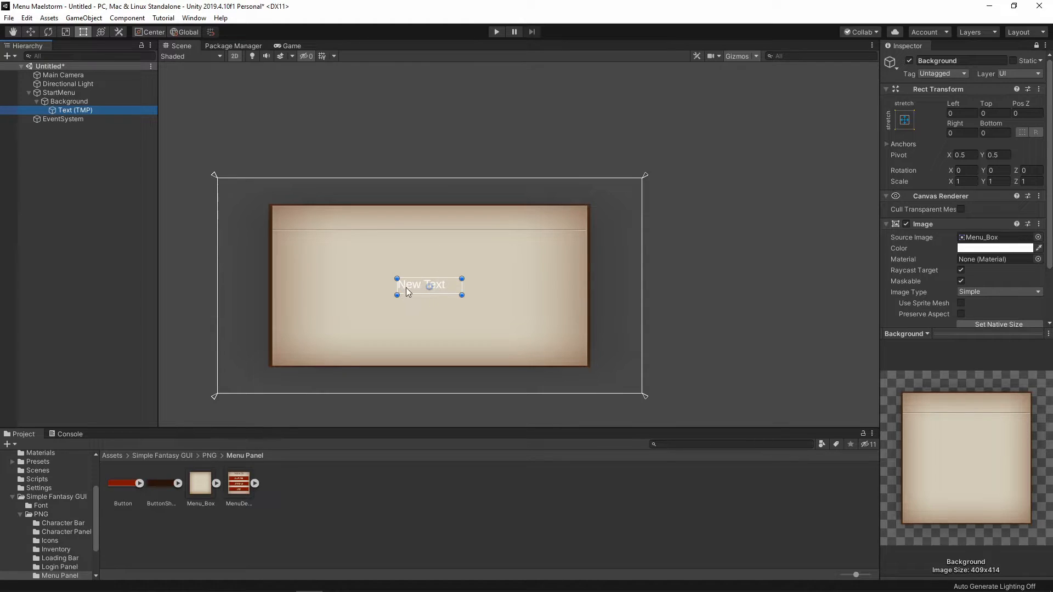
left_click_drag(410, 284, 409, 217)
scroll(422, 239, "up", 2)
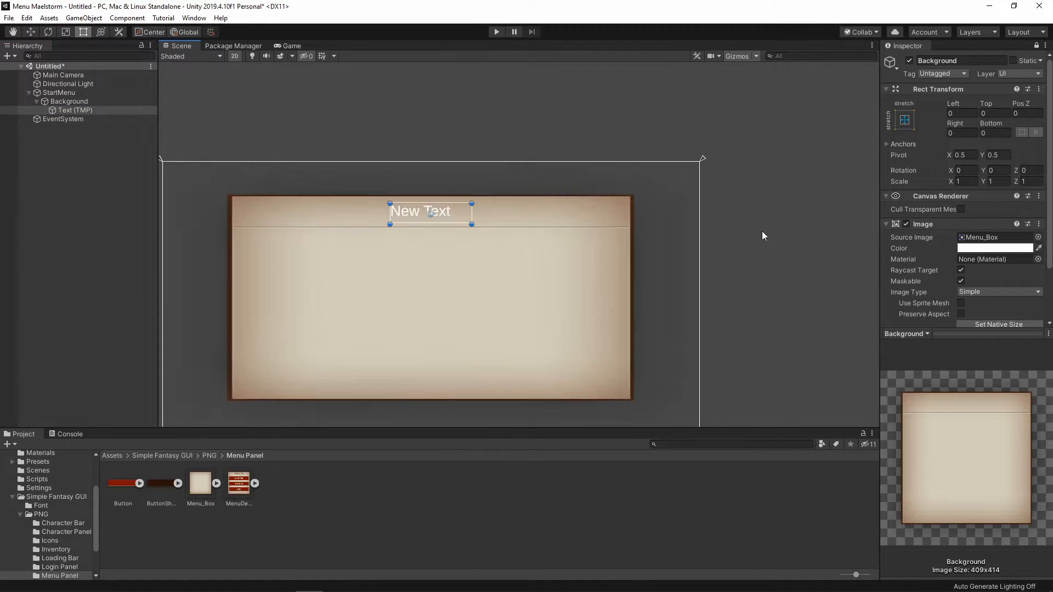
Unlock the Inspector and set the header text to "Menu Maelstorm".
left_click(1035, 46)
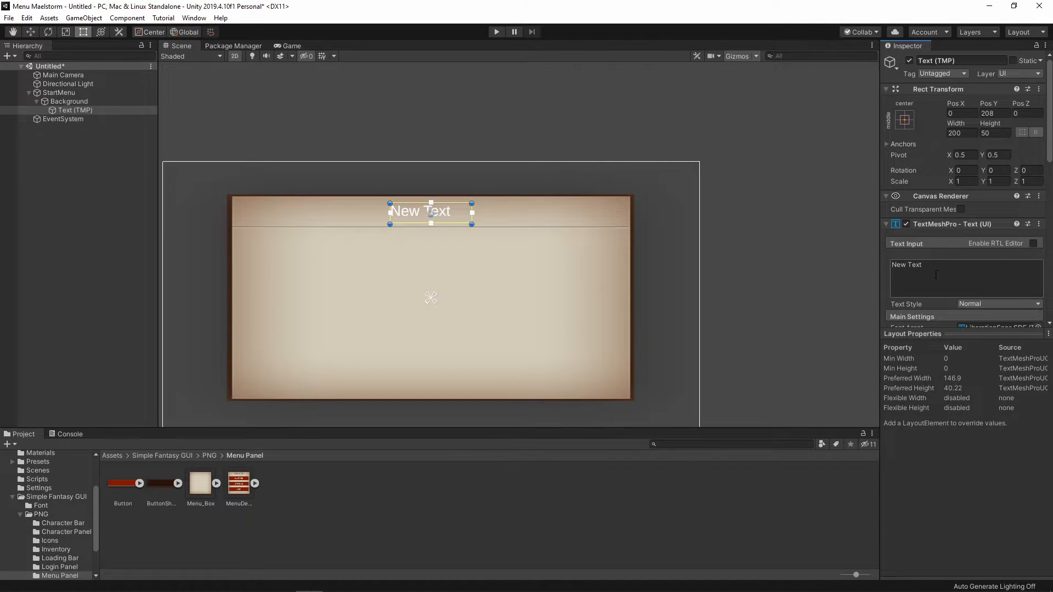
type("Menu Mael")
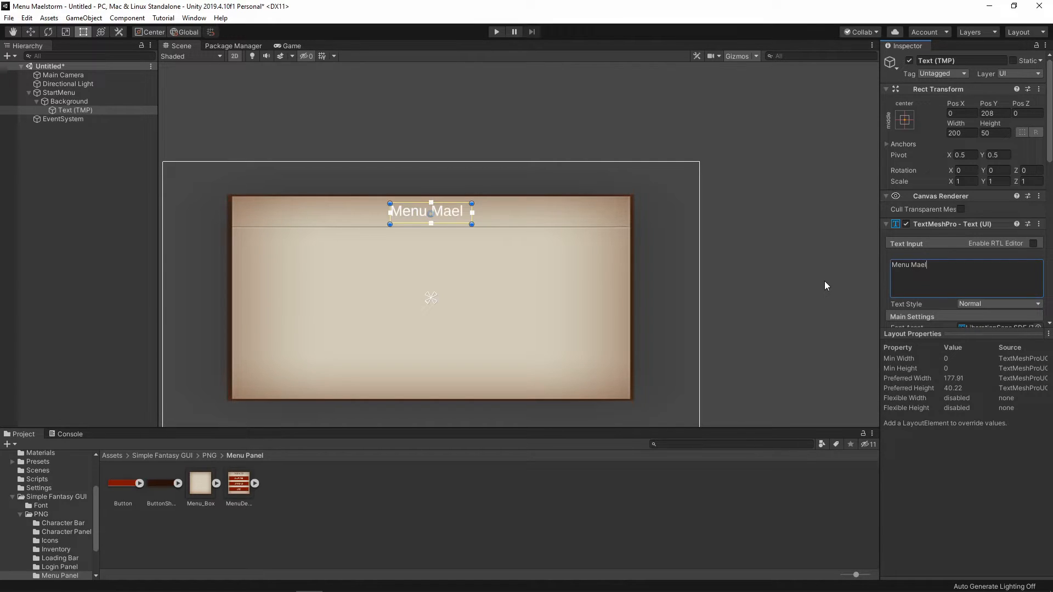
type("storm")
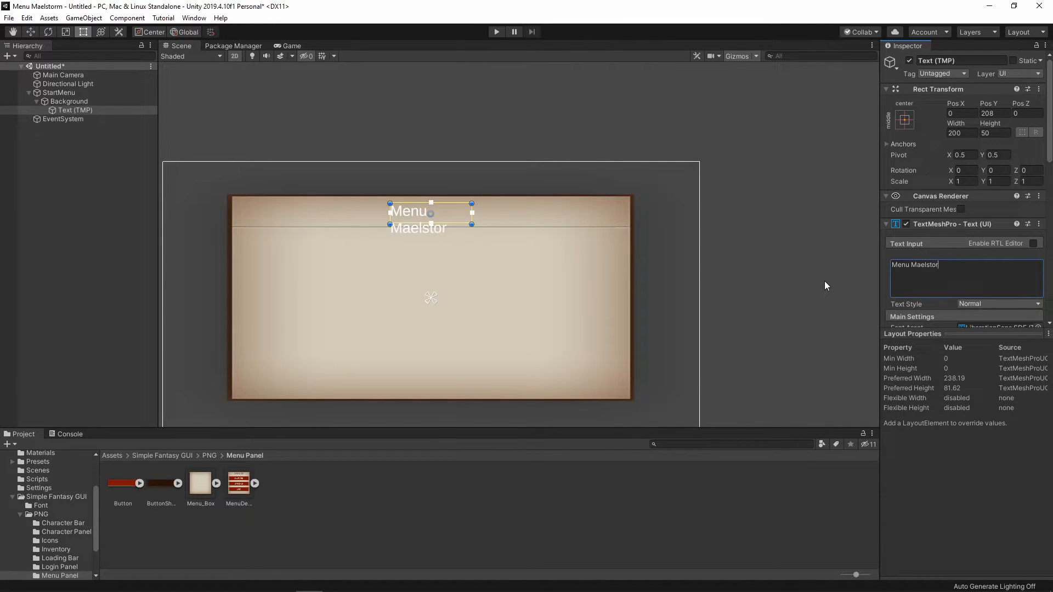
Set the title's font size to 64 and widen its text box so the words fit on one line.
scroll(968, 289, "down", 3)
left_click(973, 275)
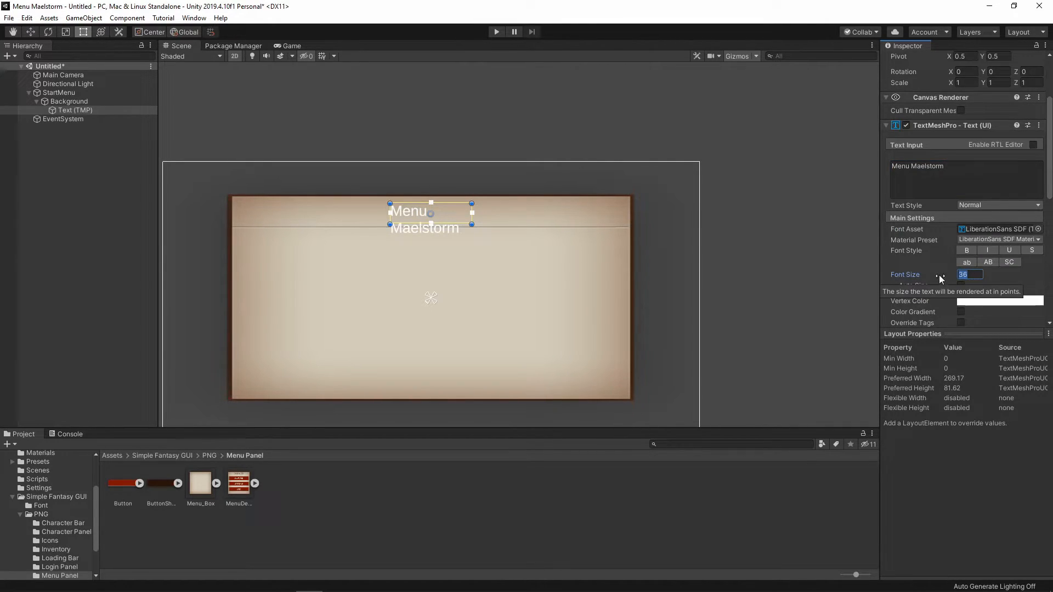
type("64")
left_click_drag(471, 224, 529, 227)
Align the title text to the center and middle, and enlarge its box symmetrically to about 534 by 77.
scroll(962, 282, "down", 3)
scroll(962, 282, "down", 5)
scroll(950, 265, "up", 3)
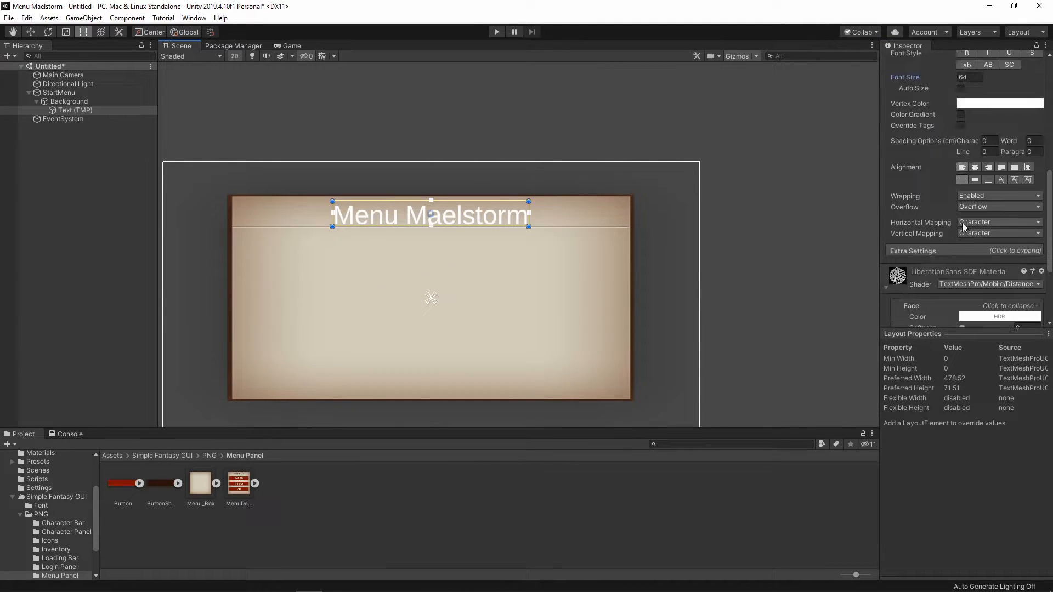
left_click(973, 181)
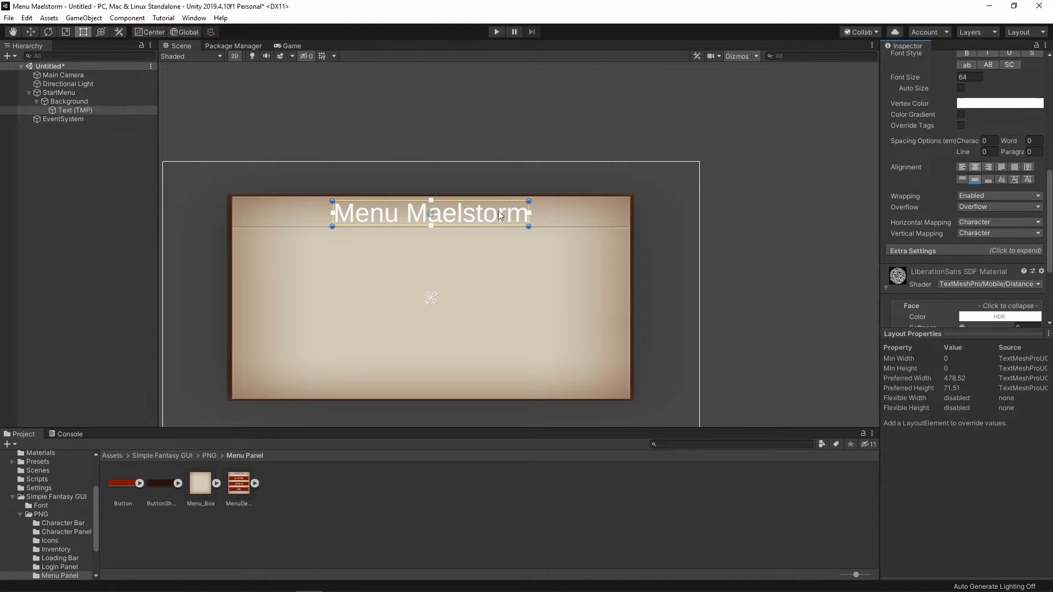
middle_click_drag(530, 226, 540, 224)
left_click_drag(540, 225, 555, 227, "alt")
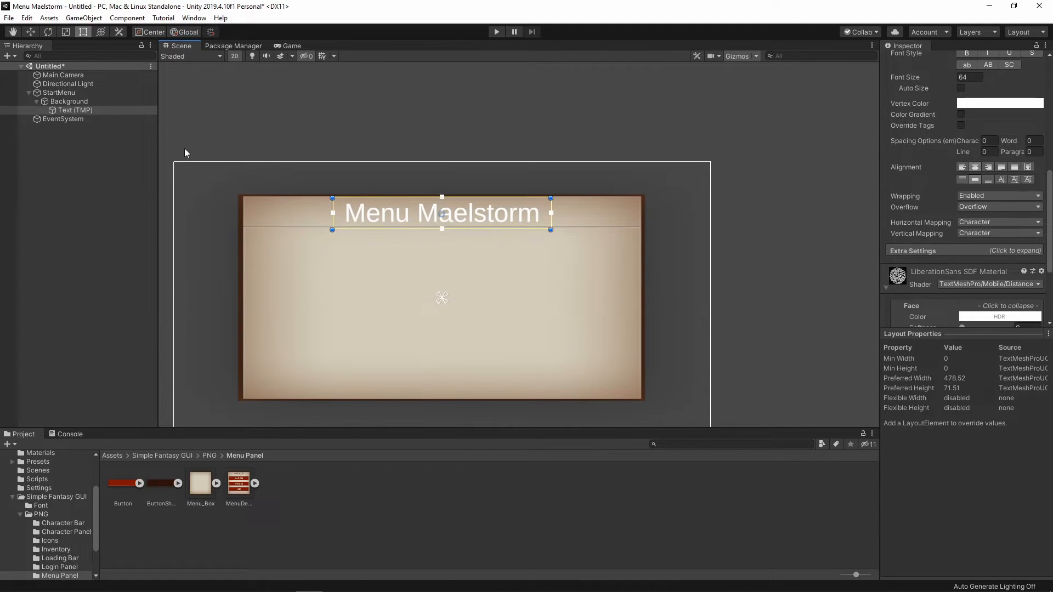
Set the StartMenu canvas's UI Scale Mode to Scale With Screen Size.
left_click(58, 92)
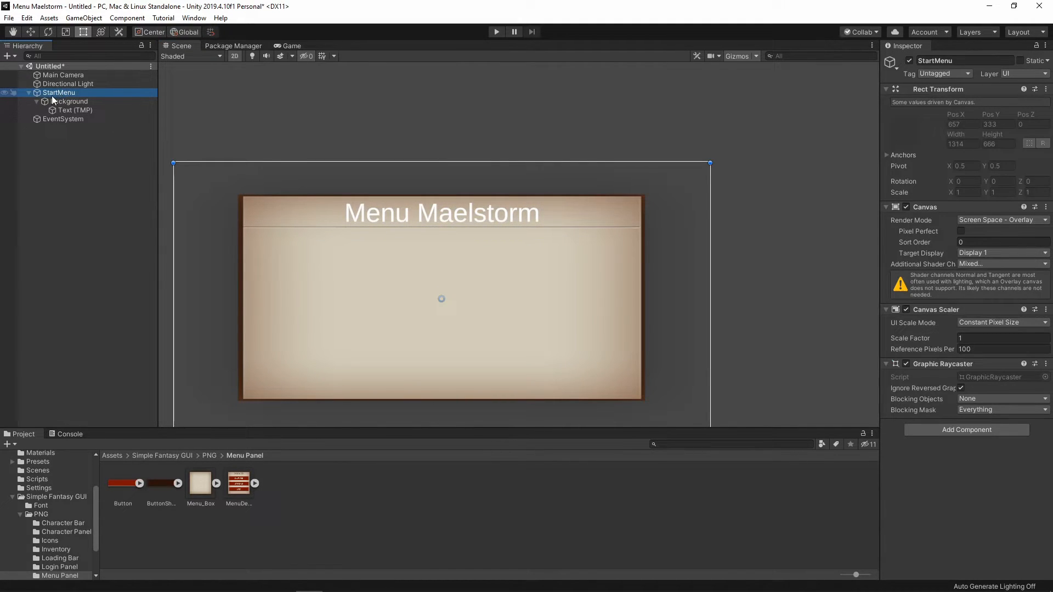
left_click(1005, 325)
left_click(984, 347)
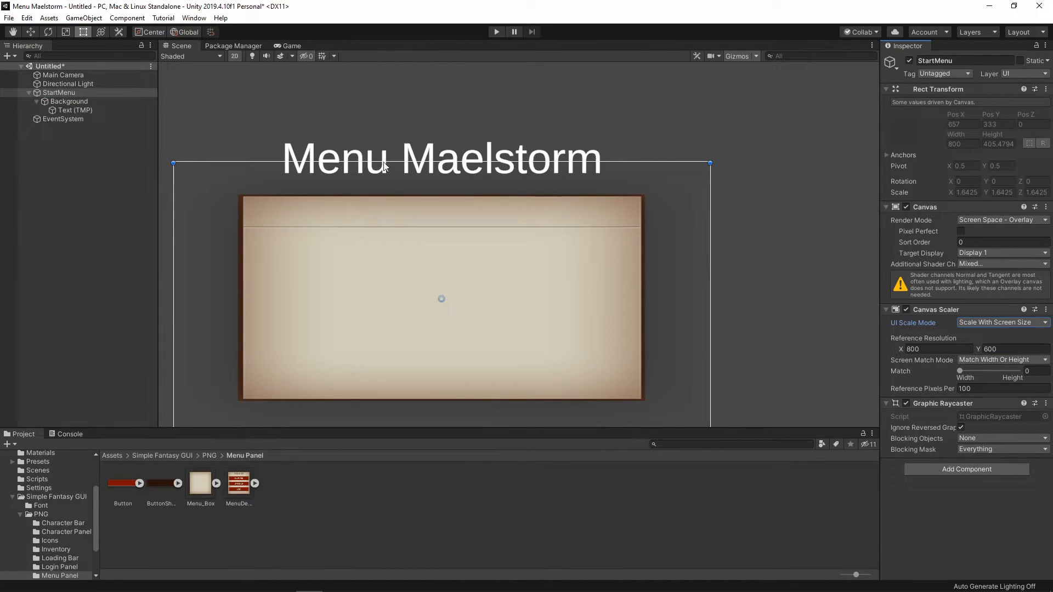
Keep the title text's anchors at the center and move it down into the Background's header strip, at about Pos Y 128.5.
left_click(70, 102)
left_click(99, 110)
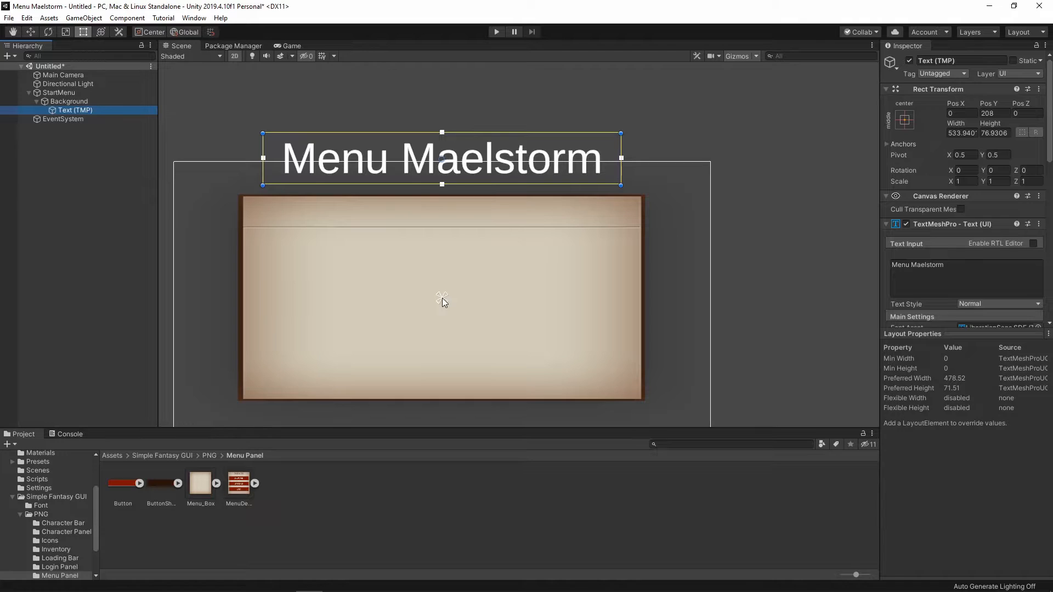
left_click_drag(444, 301, 443, 198)
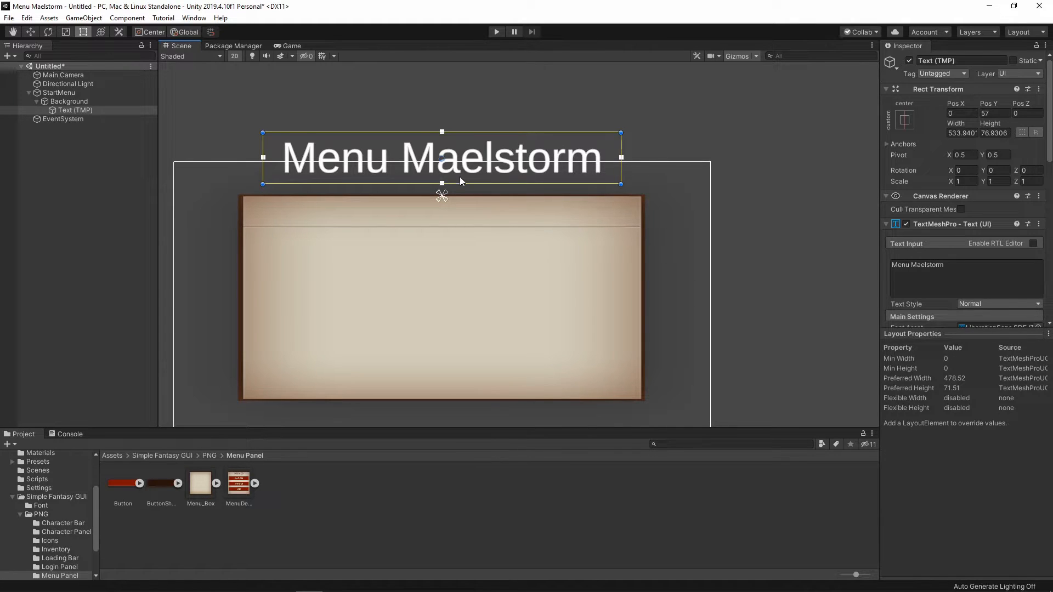
left_click_drag(445, 198, 437, 309)
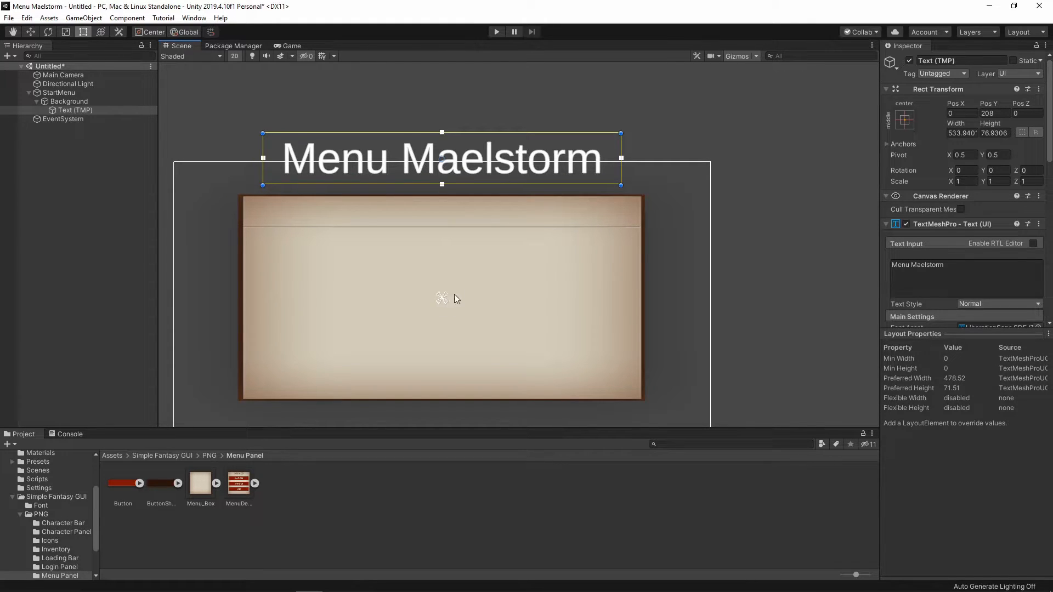
left_click_drag(419, 169, 419, 227)
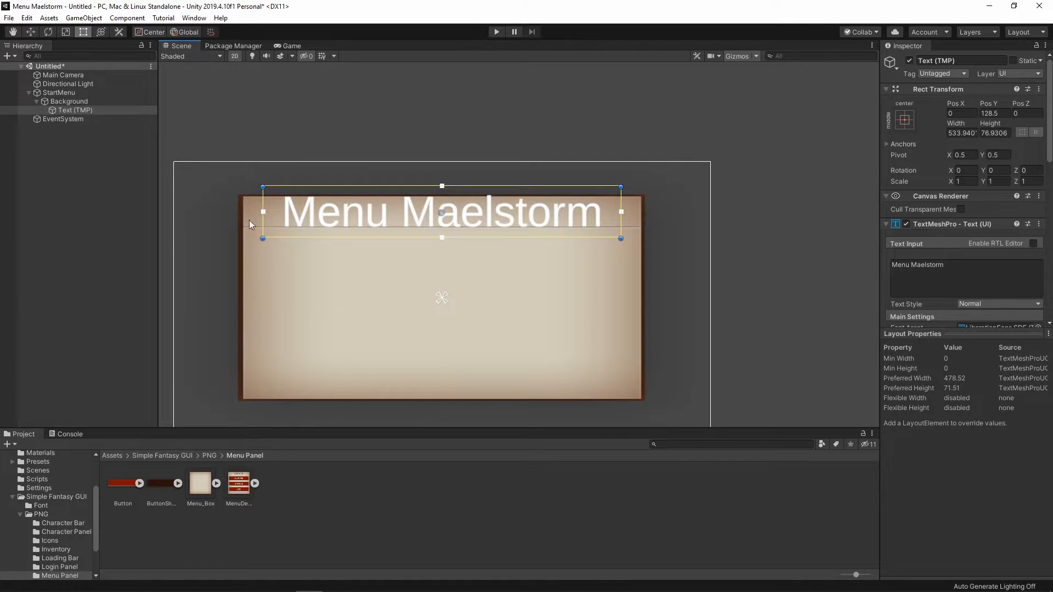
Check the title's placement in the Game view and in a maximized Play mode run.
left_click(287, 45)
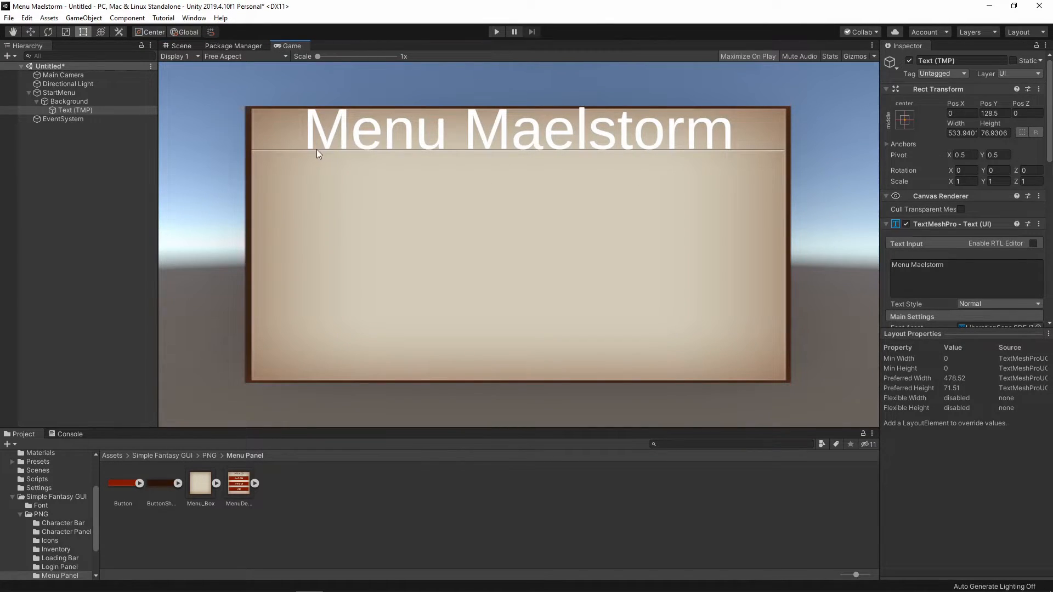
left_click(495, 33)
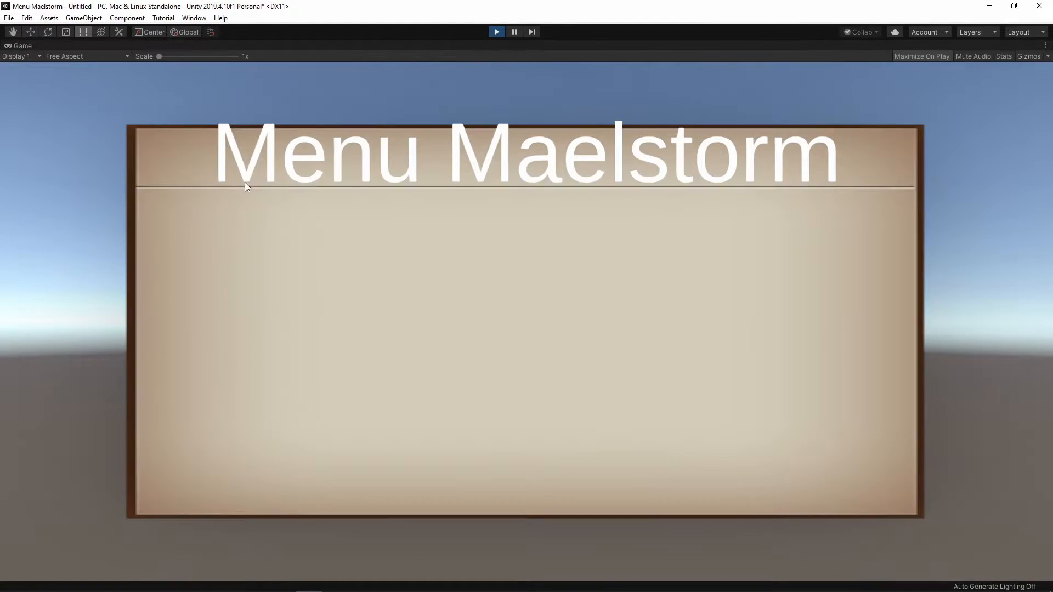
key("ctrl+p")
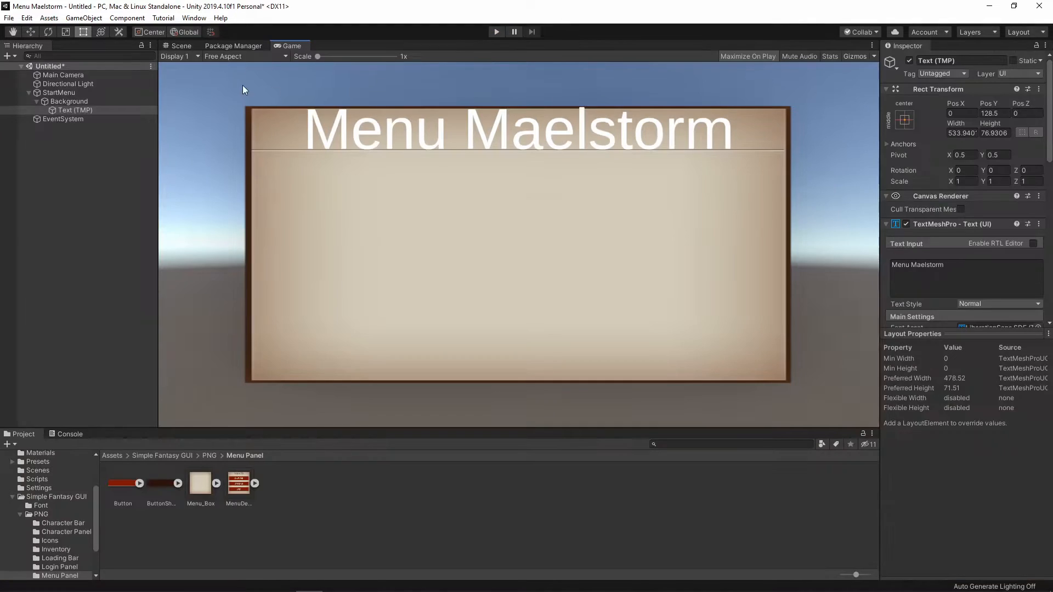
In the Scene view, move the title's anchors up to the header's divider line and test the layout in Play mode.
left_click(178, 46)
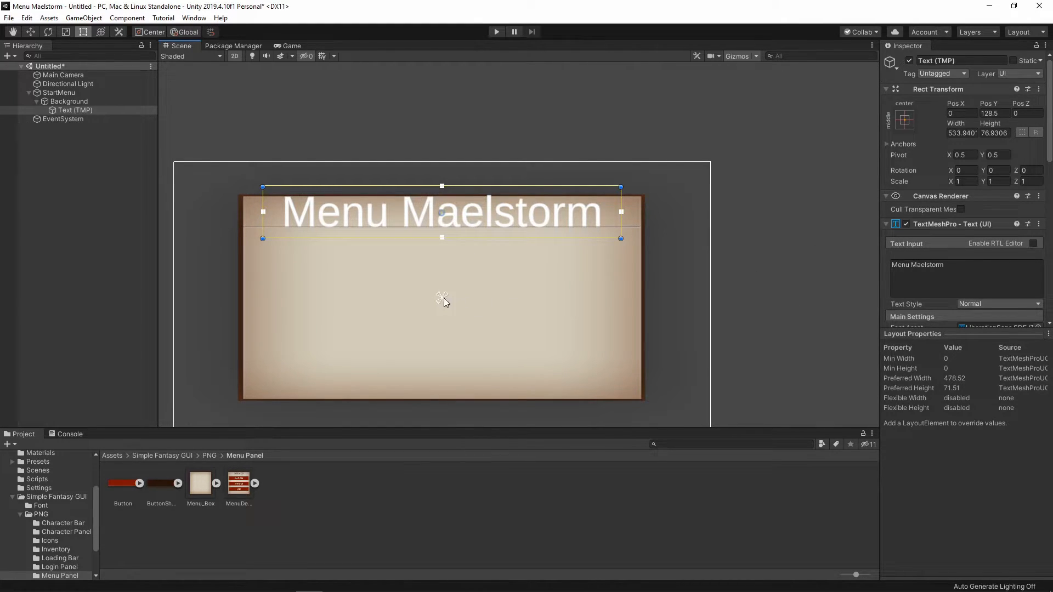
left_click_drag(442, 298, 443, 227)
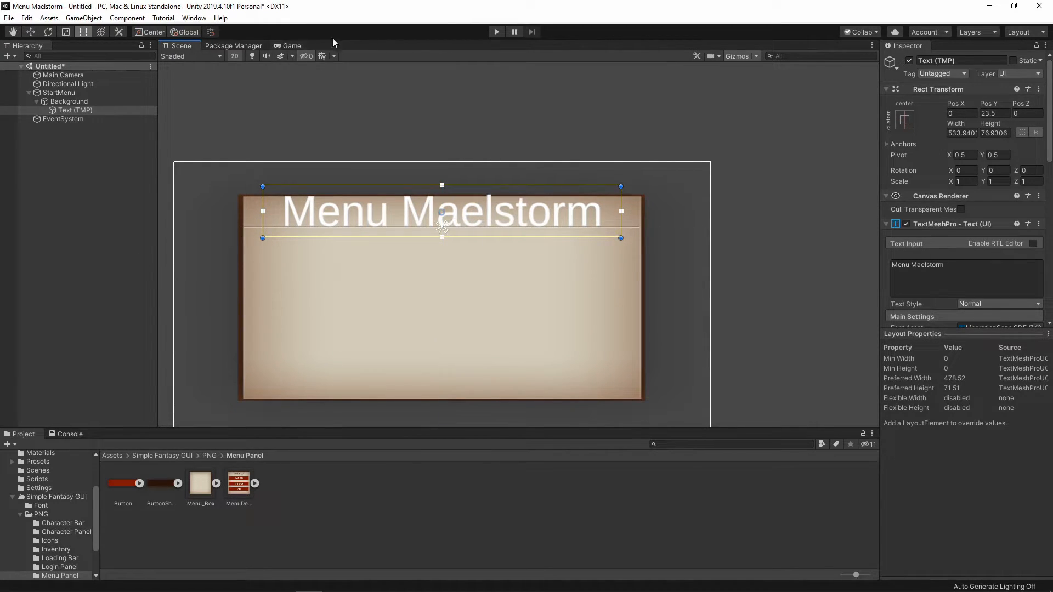
left_click(496, 32)
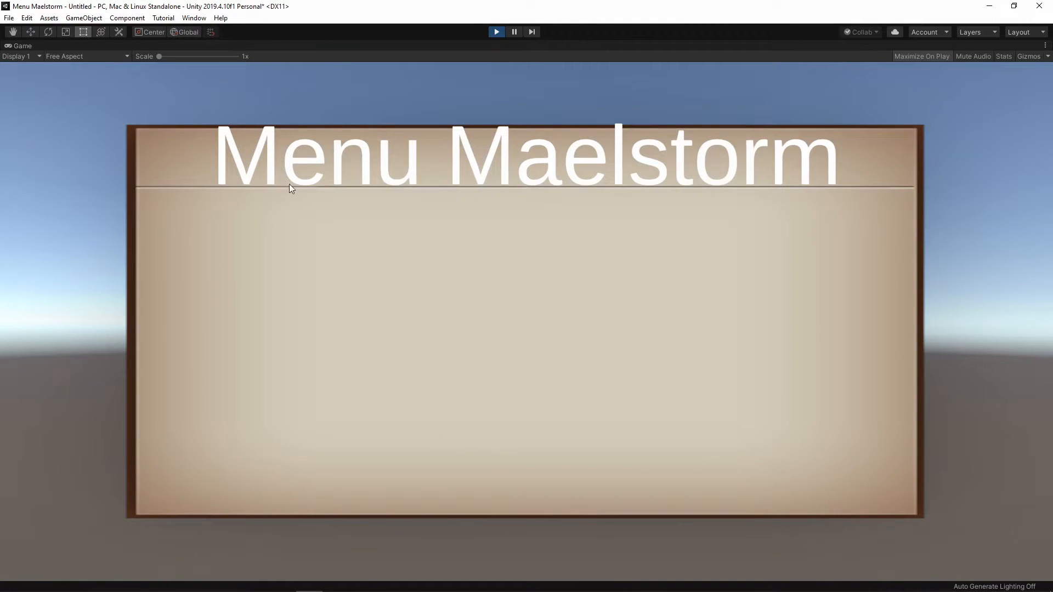
left_click(492, 34)
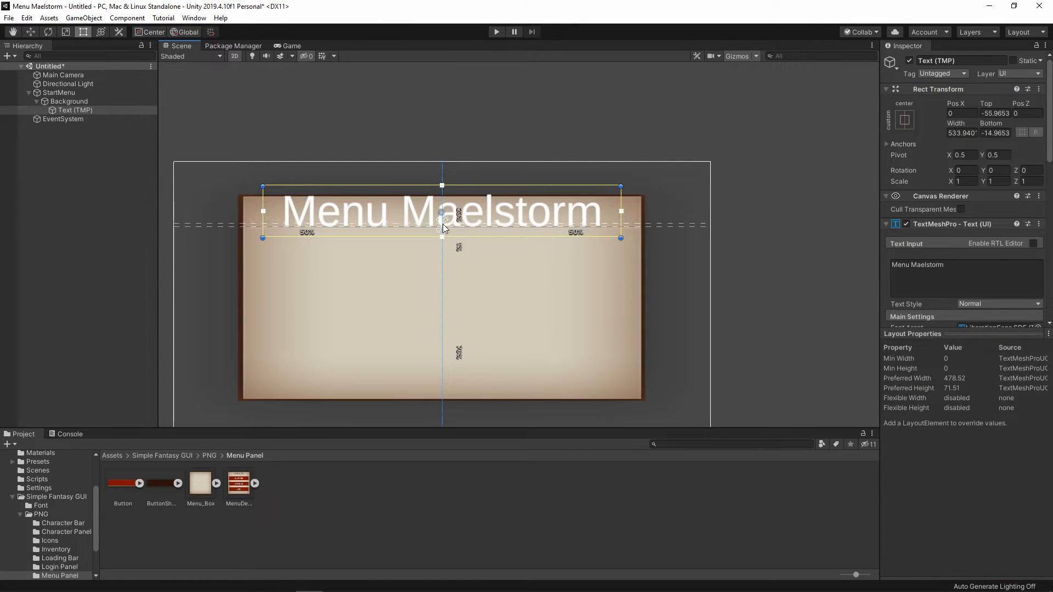
Move the title's anchors up to the Background's upper edge and test the layout in Play mode.
left_click_drag(442, 222, 443, 200)
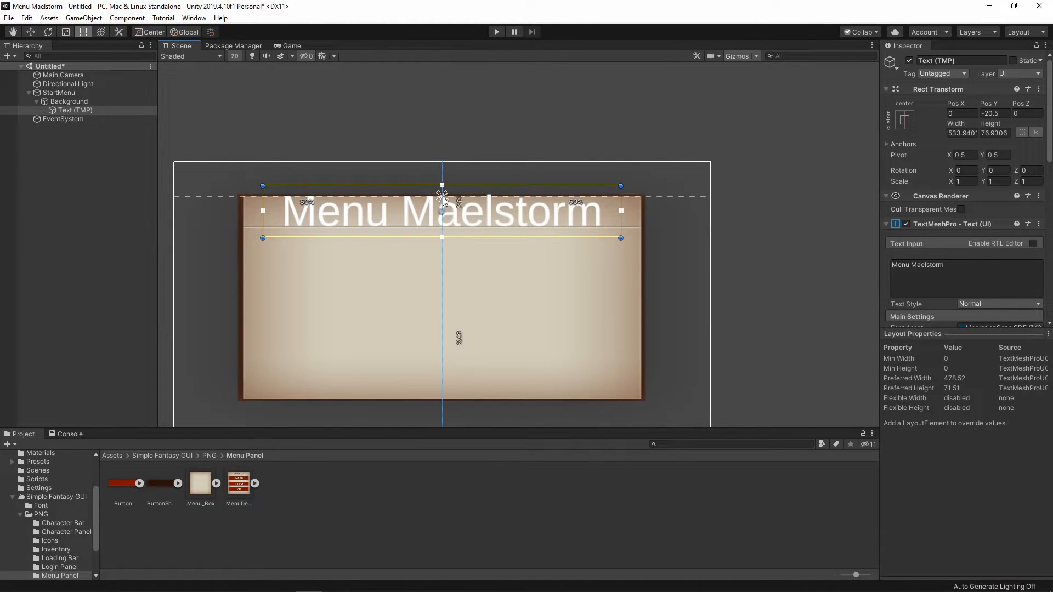
left_click(496, 32)
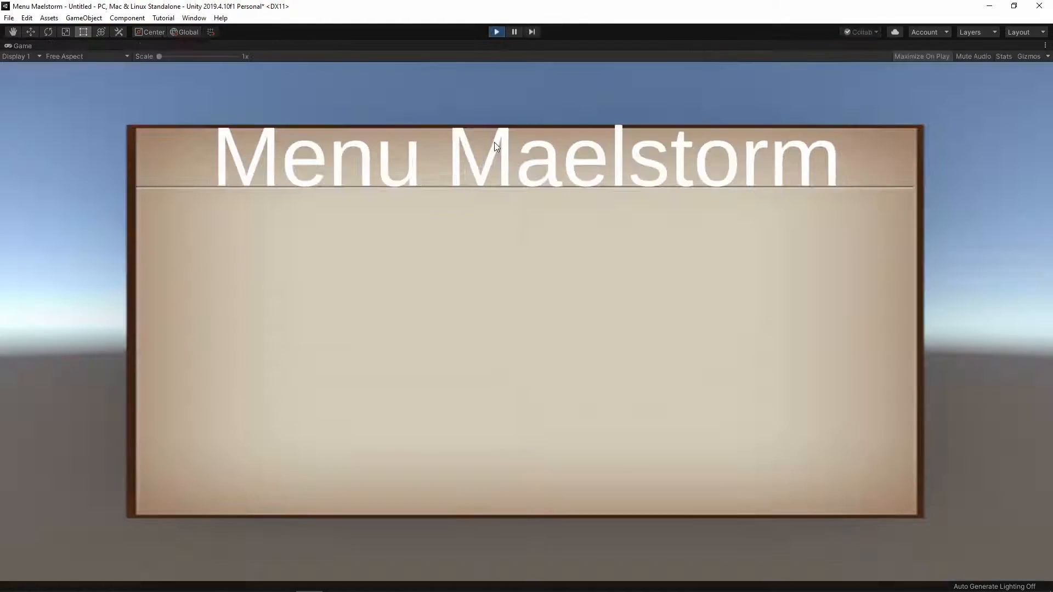
left_click(496, 32)
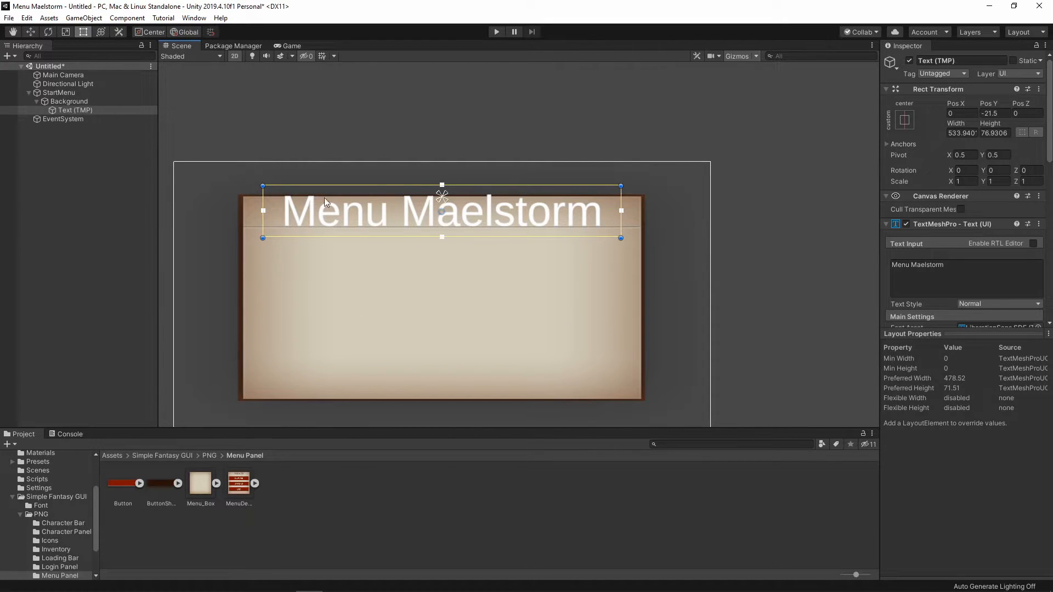
Rename the Text (TMP) object under Background as Title.
left_click(79, 110)
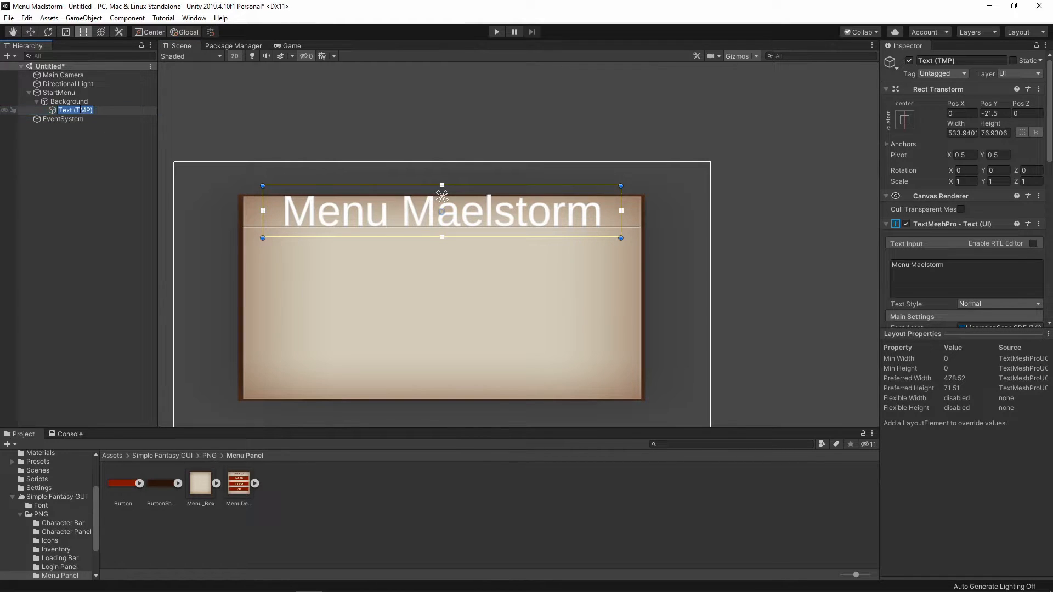
type("Title")
key("Return")
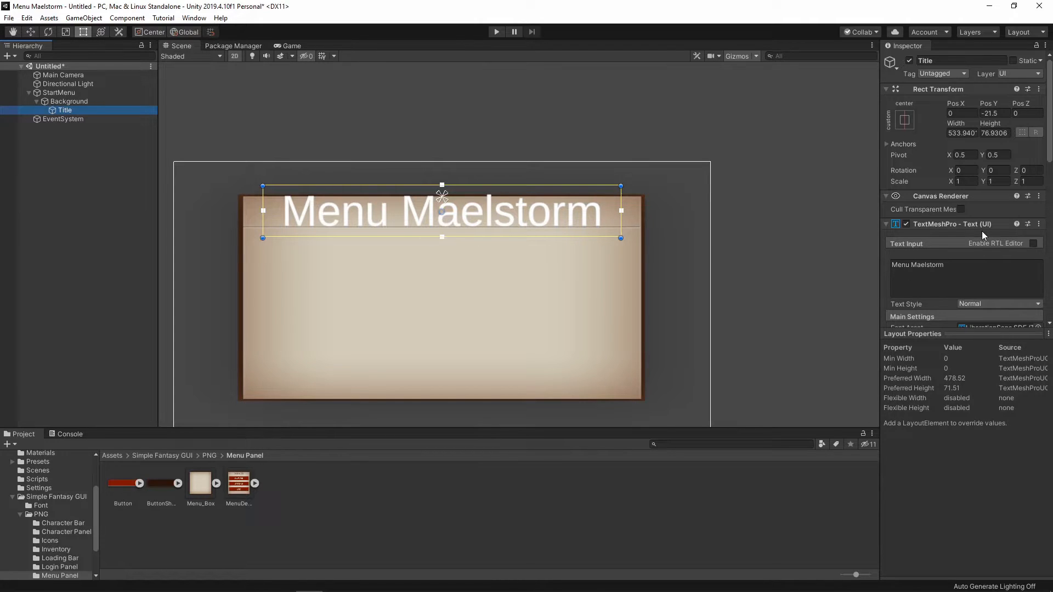
Open the Simple Fantasy GUI Font folder and try to assign its medieval font directly as the Title's font asset.
scroll(986, 236, "down", 3)
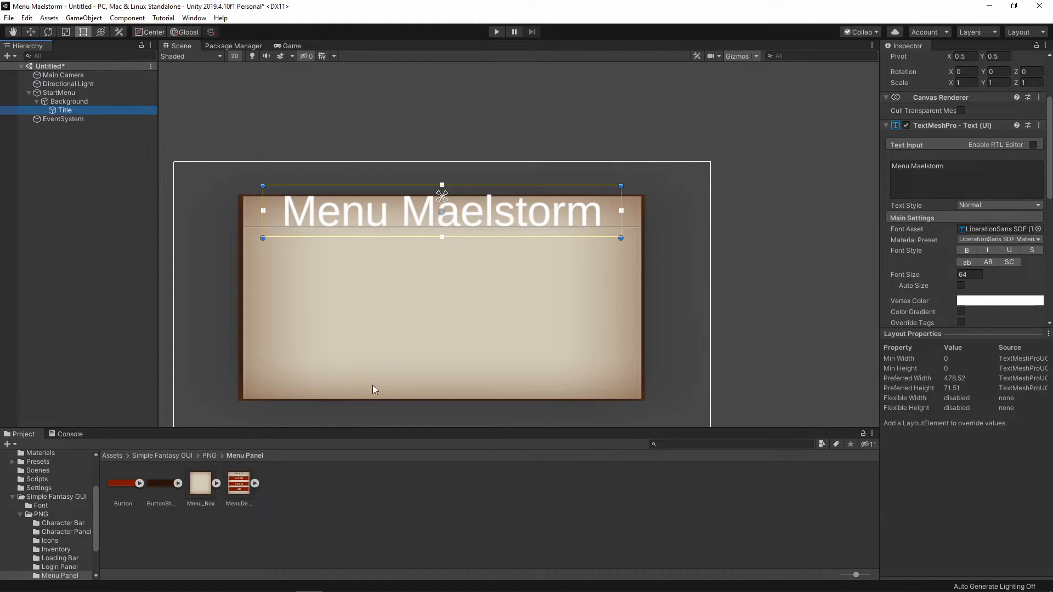
left_click(41, 505)
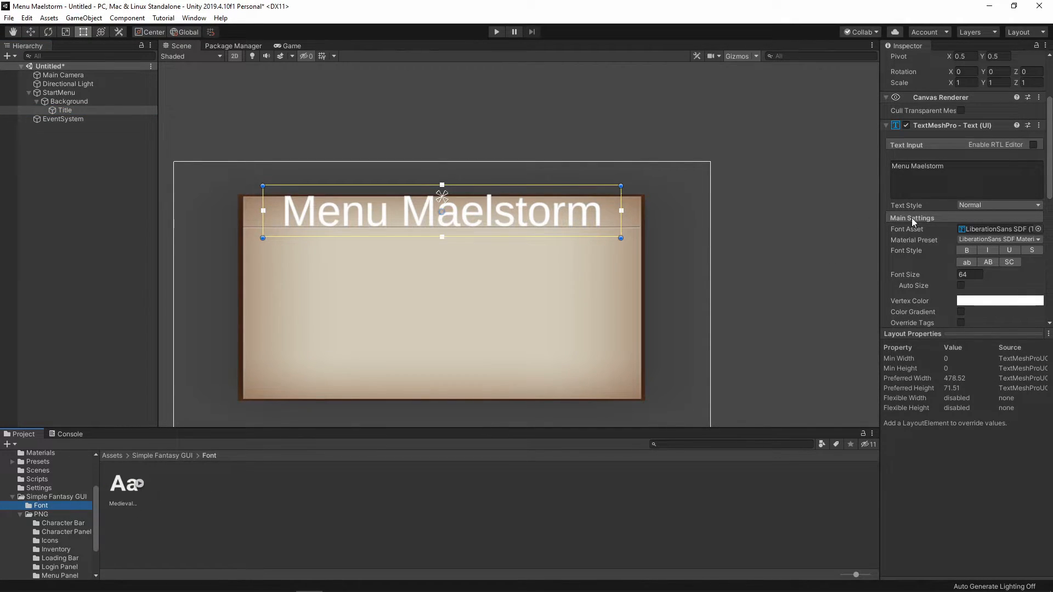
scroll(932, 230, "up", 4)
scroll(1007, 211, "down", 4)
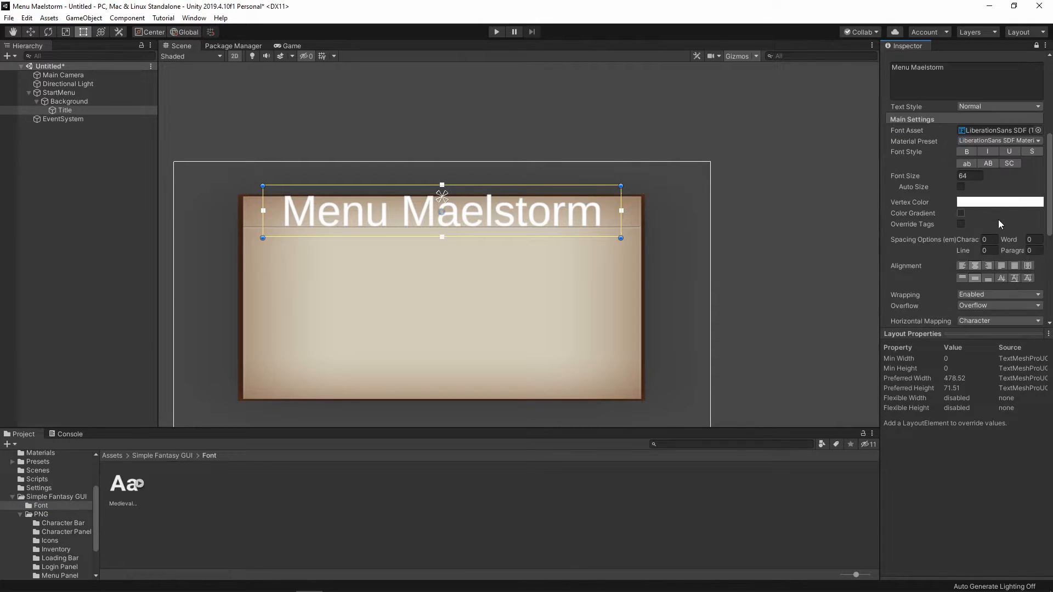
left_click_drag(124, 486, 991, 134)
Generate a font asset from MedievalSharp with the Font Asset Creator, save it as MedievalSharp SDF, and assign it to the Title.
left_click(195, 18)
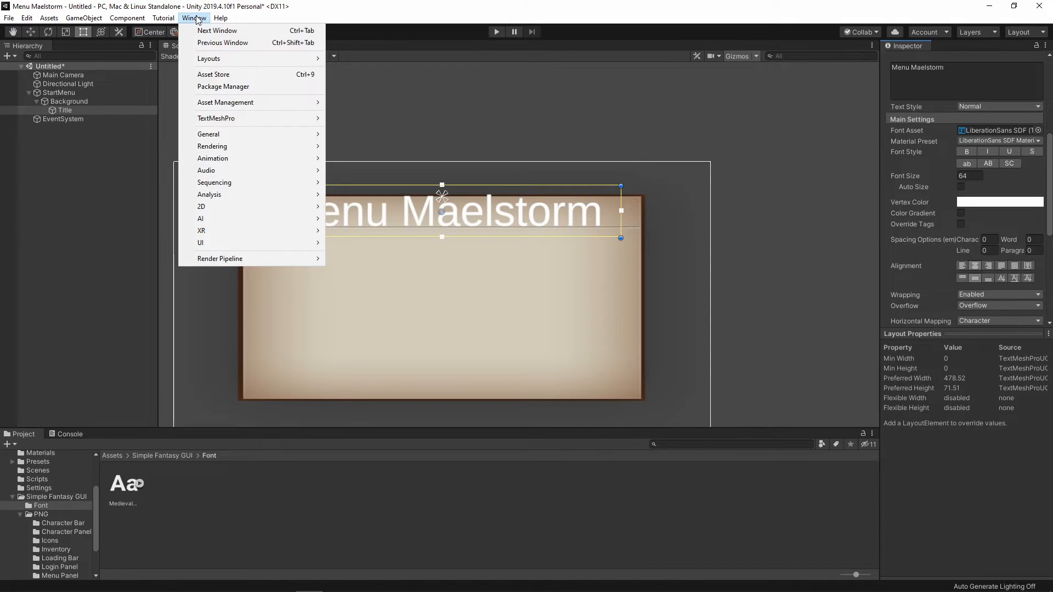
mouse_move(297, 119)
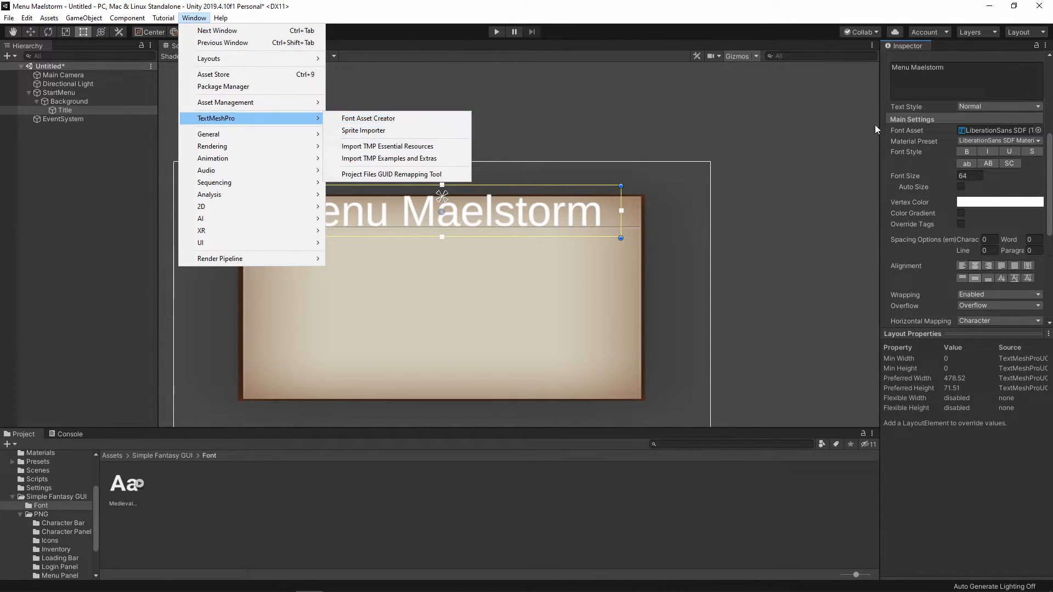
left_click(372, 119)
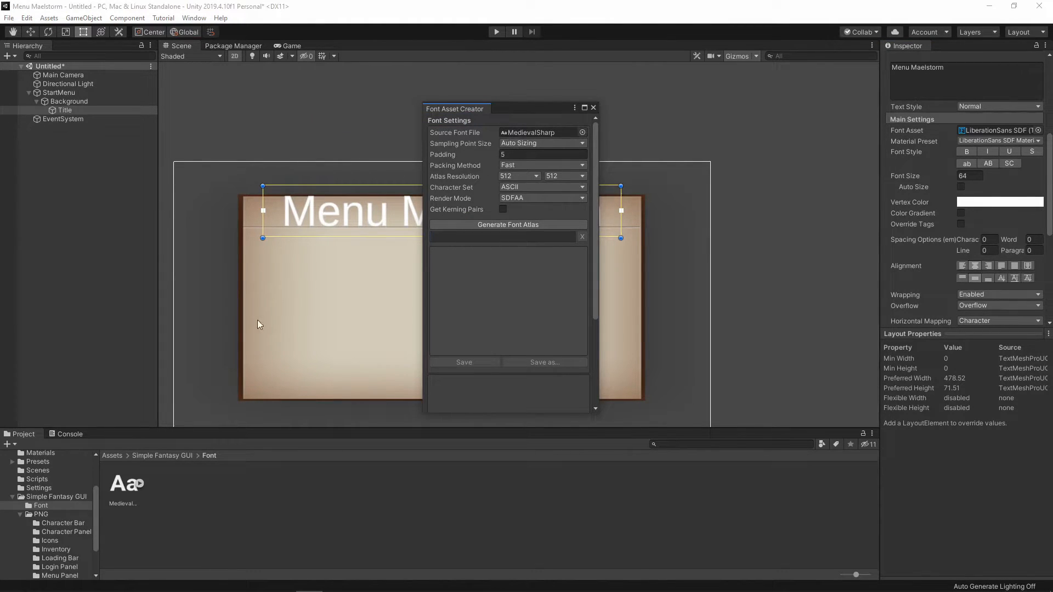
left_click_drag(123, 485, 522, 130)
left_click(528, 226)
left_click(482, 363)
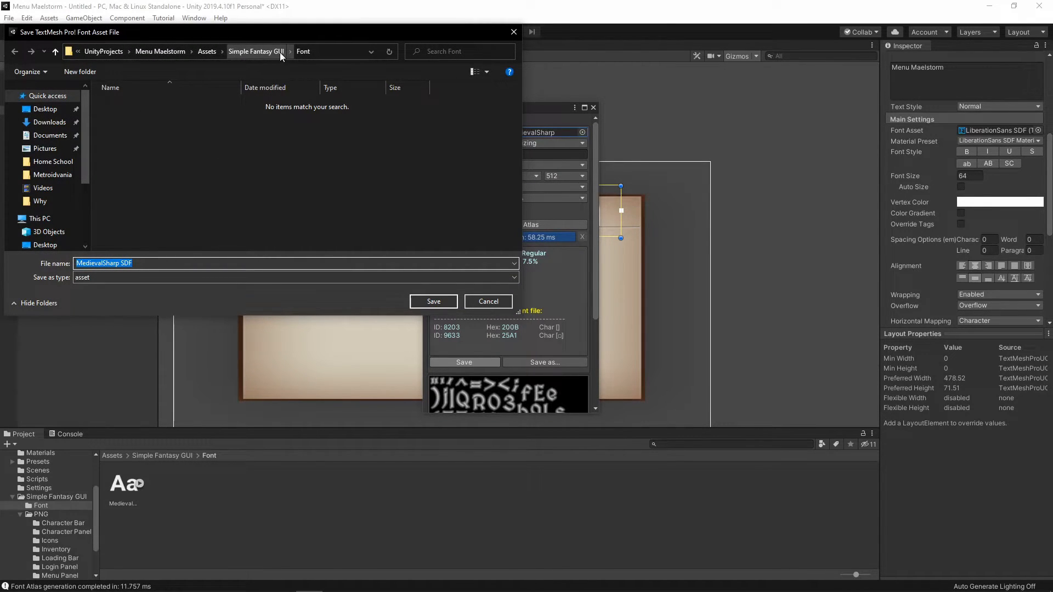
left_click(433, 301)
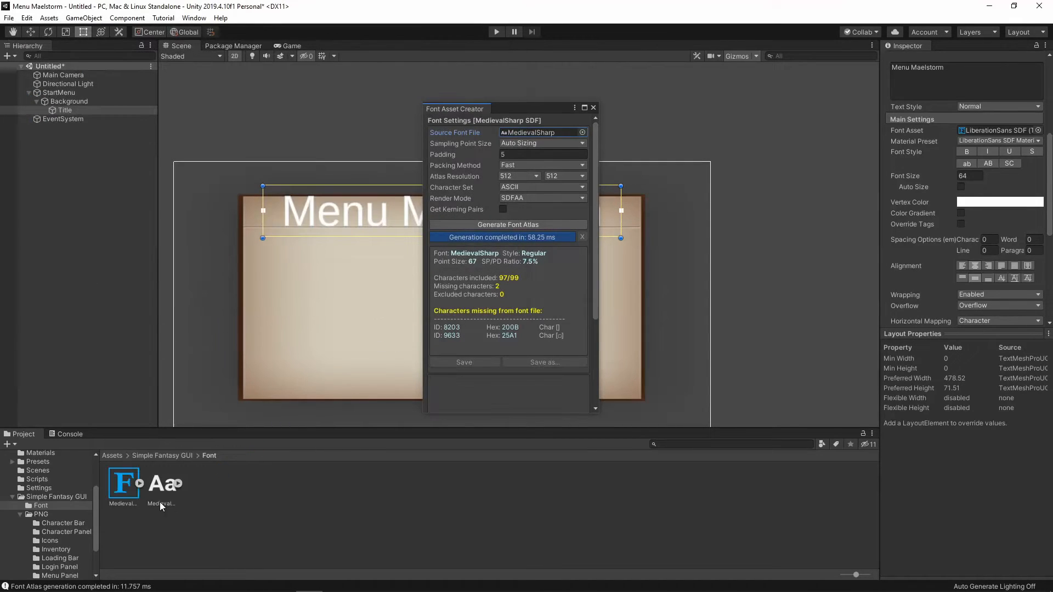
left_click_drag(124, 491, 993, 139)
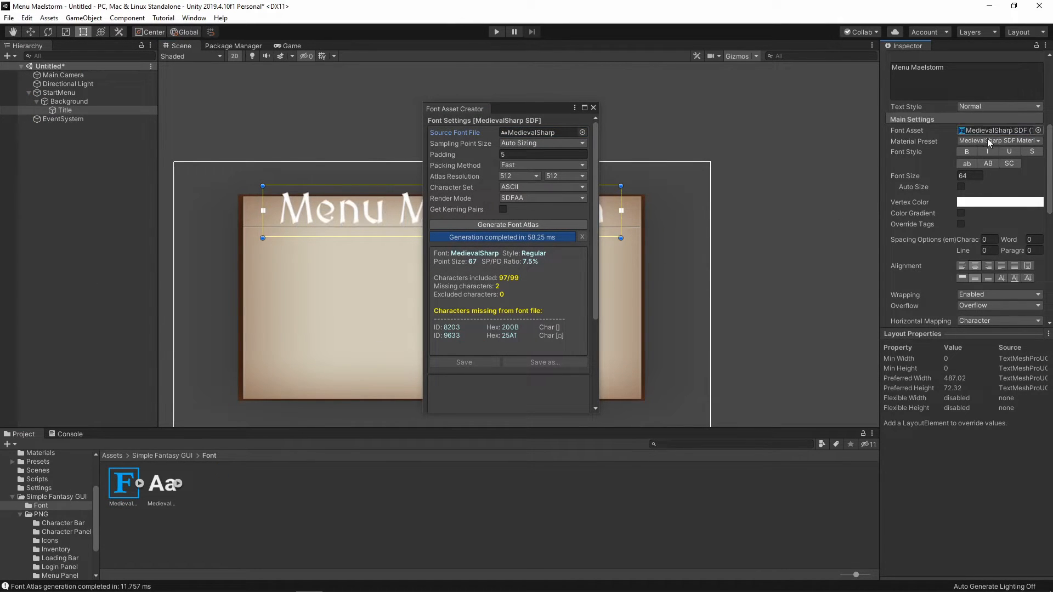
left_click(592, 107)
Nudge the Title down to about Pos Y -26.4 and check it in Play mode.
left_click_drag(485, 207, 485, 210)
left_click_drag(485, 210, 485, 210)
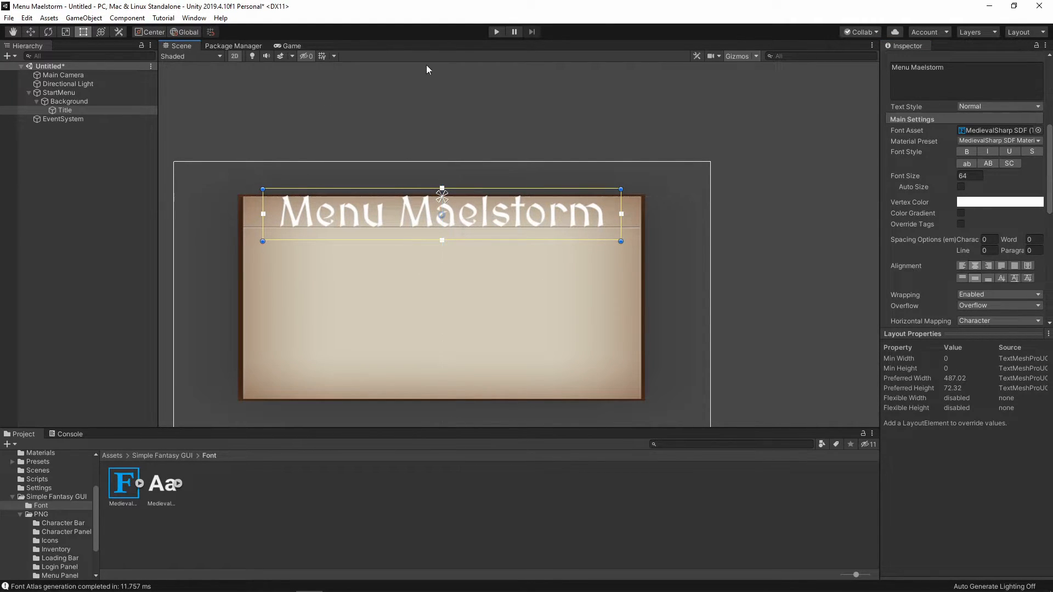
left_click(495, 32)
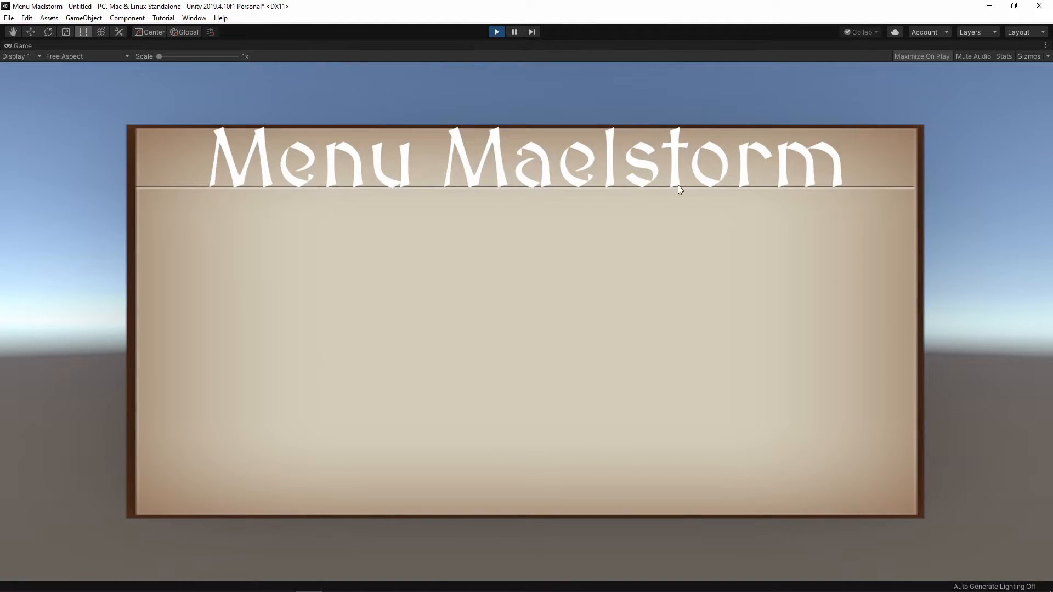
left_click(497, 32)
Set the Title's font size to 72 and enlarge its text box symmetrically to about 585 by 79.
left_click(969, 318)
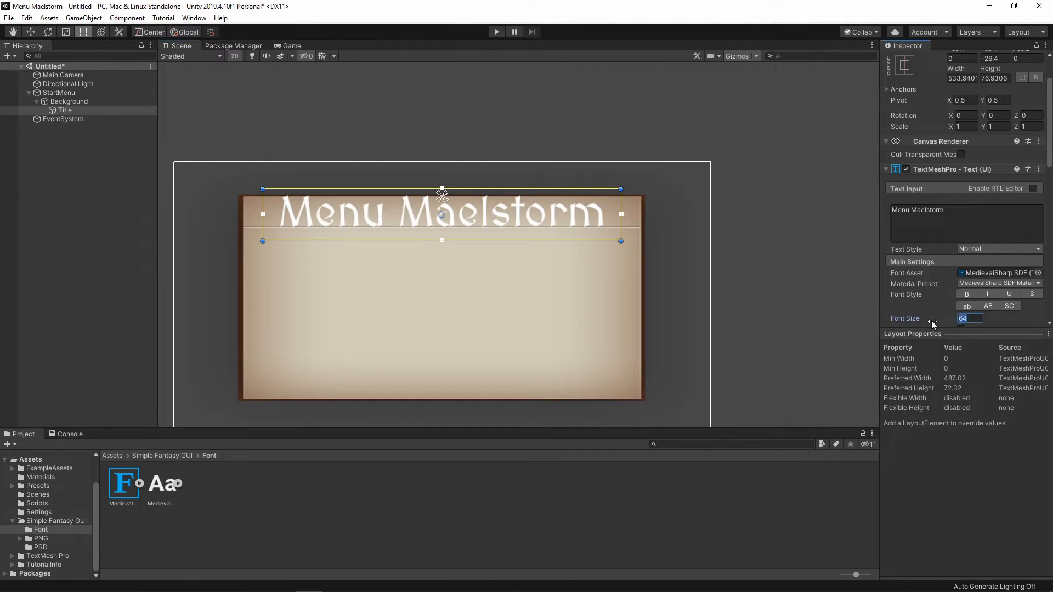
type("72")
left_click_drag(621, 239, 636, 239, "alt")
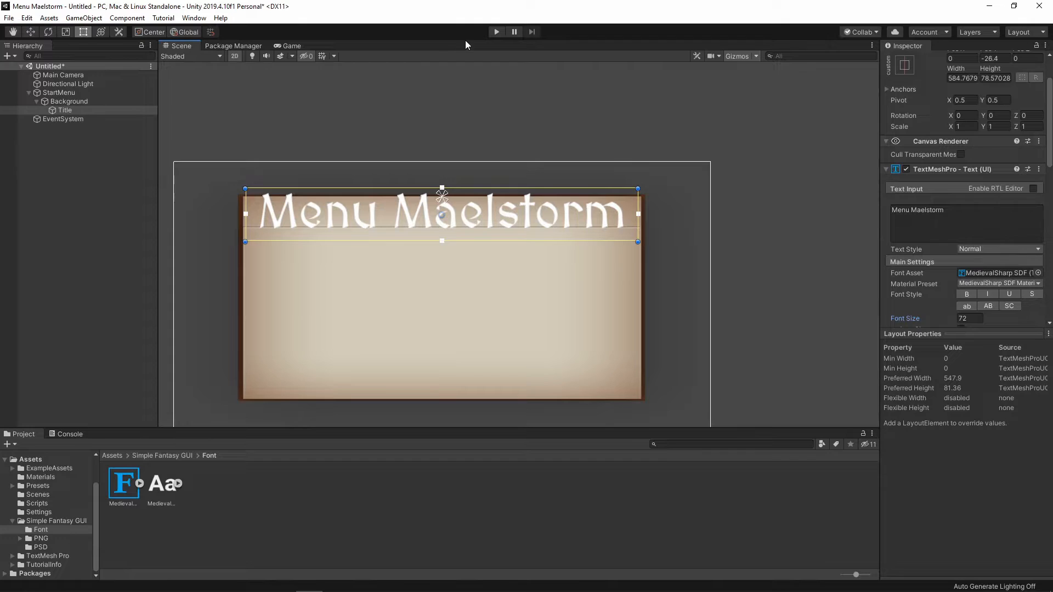
Check the enlarged Title in Play mode, exit Play mode and clear the selection.
left_click(492, 34)
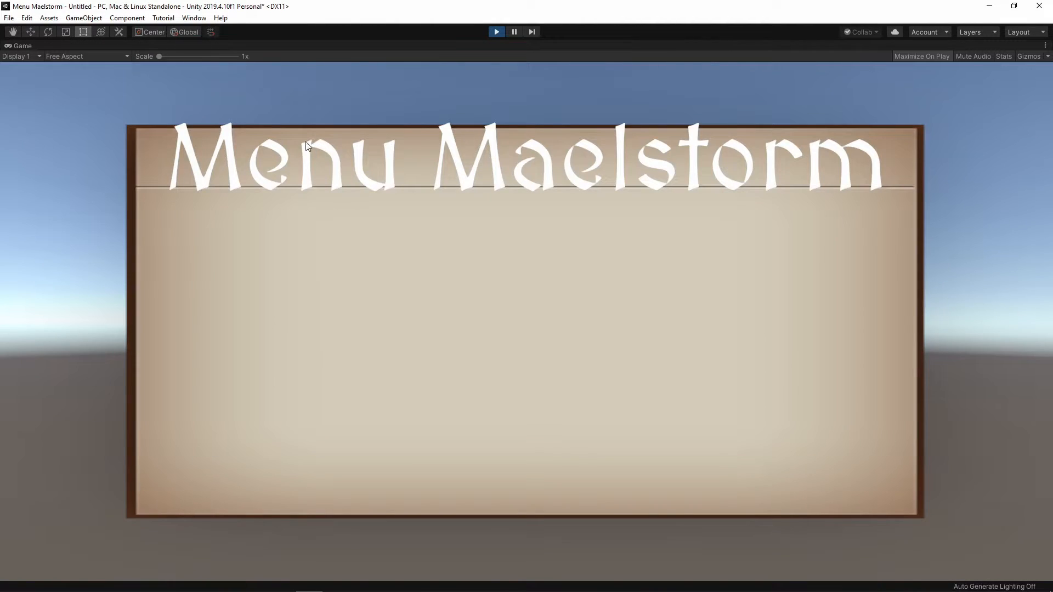
key("ctrl+p")
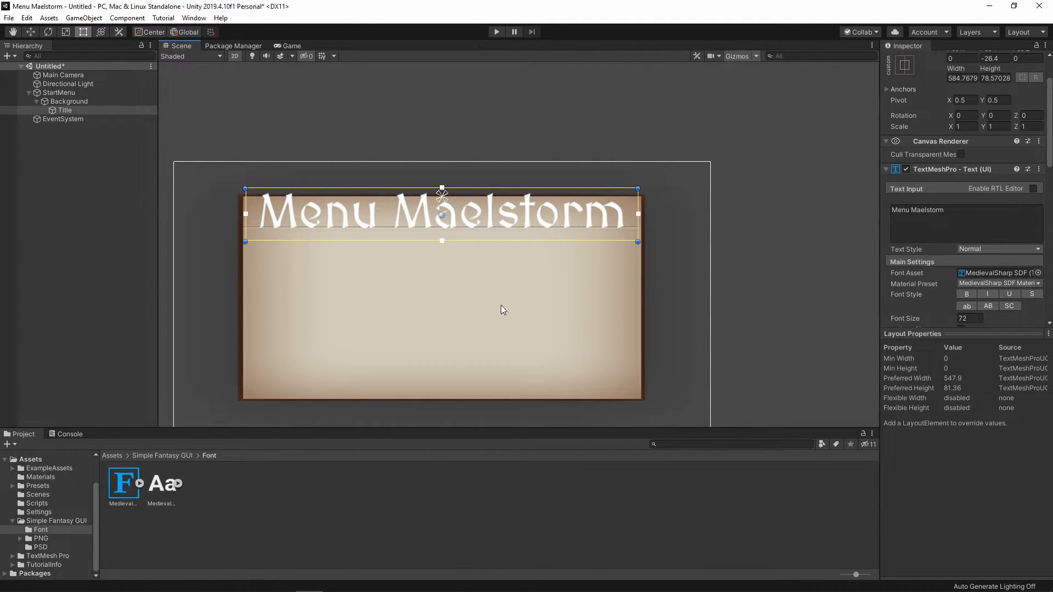
left_click(763, 256)
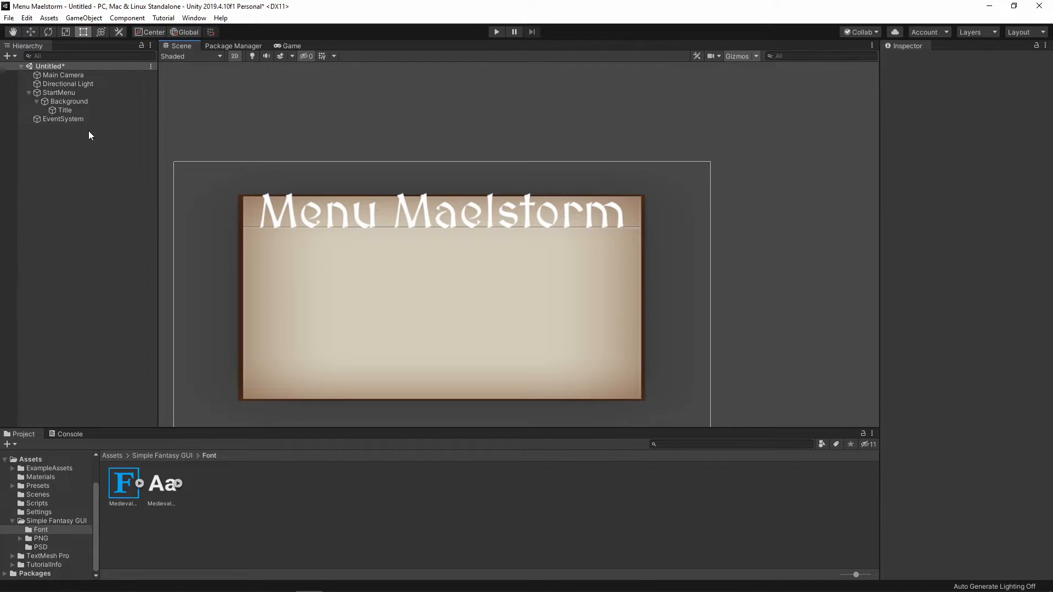
Add a TextMeshPro button as a child of StartMenu, inspect its text child and reselect the button.
left_click(60, 94)
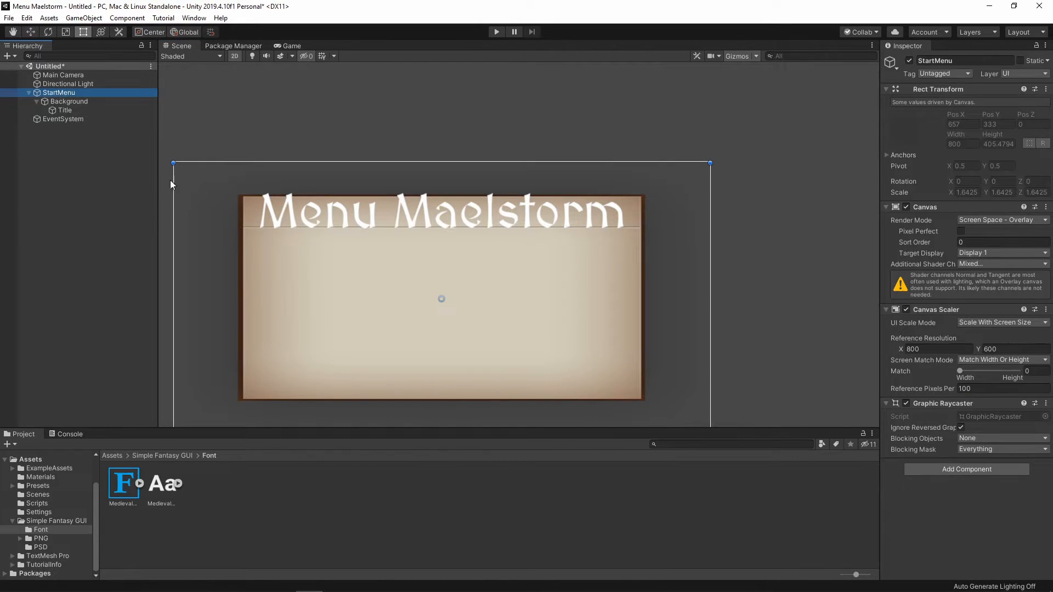
right_click(61, 94)
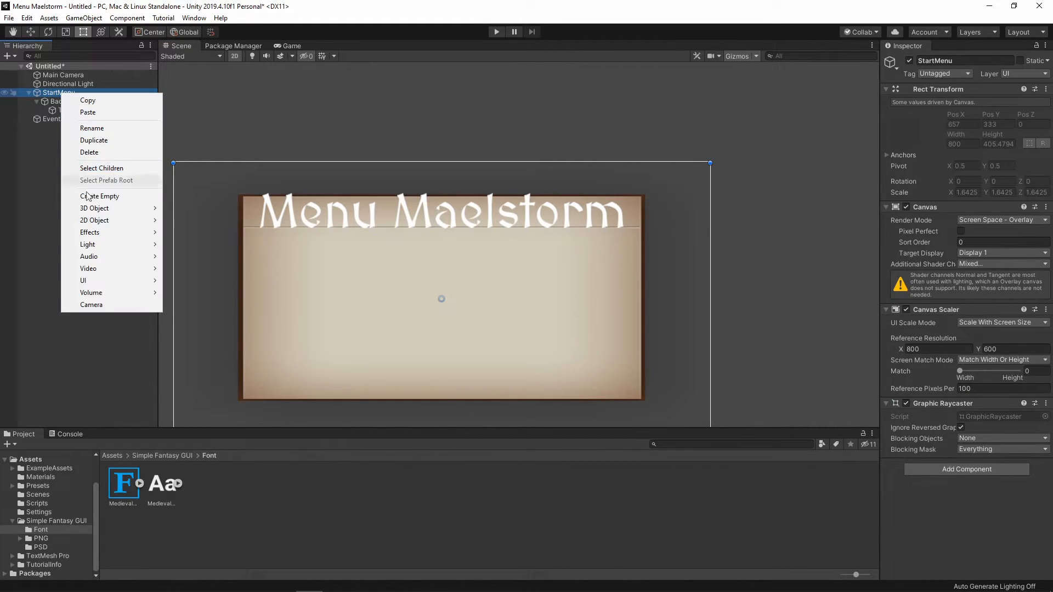
left_click(49, 158)
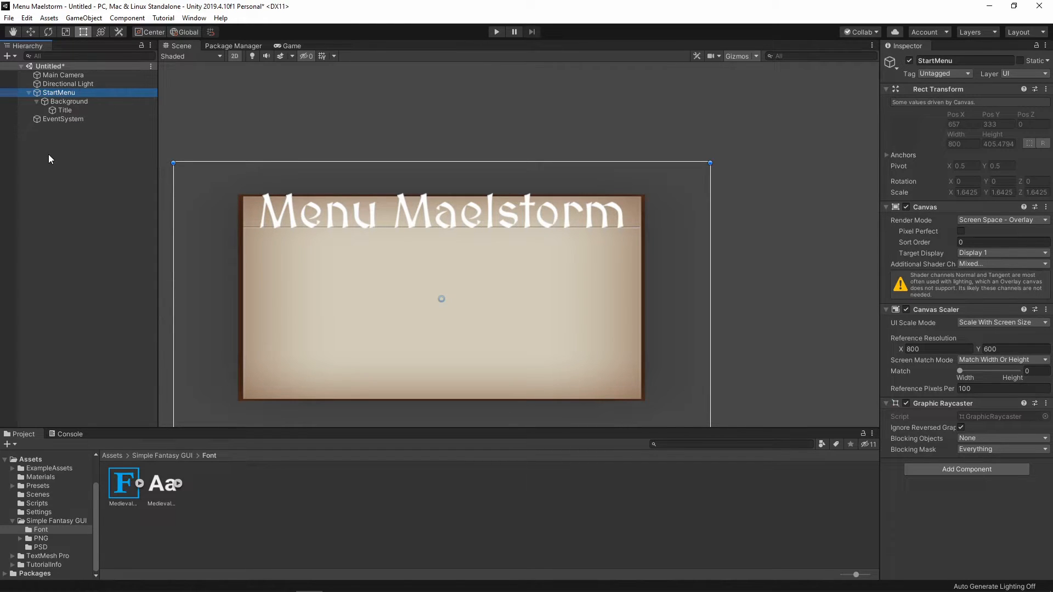
right_click(56, 92)
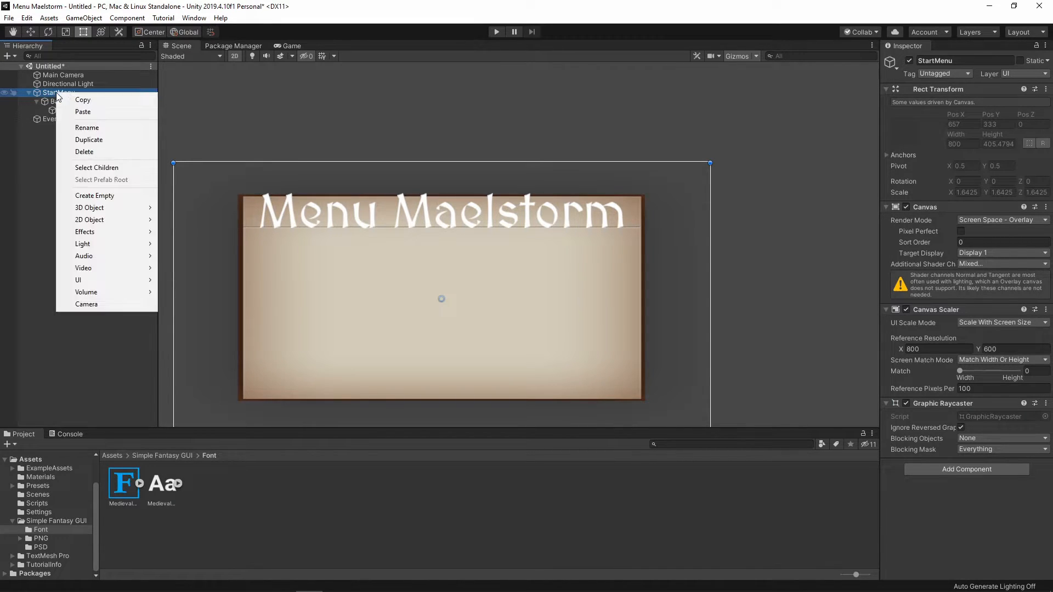
mouse_move(85, 281)
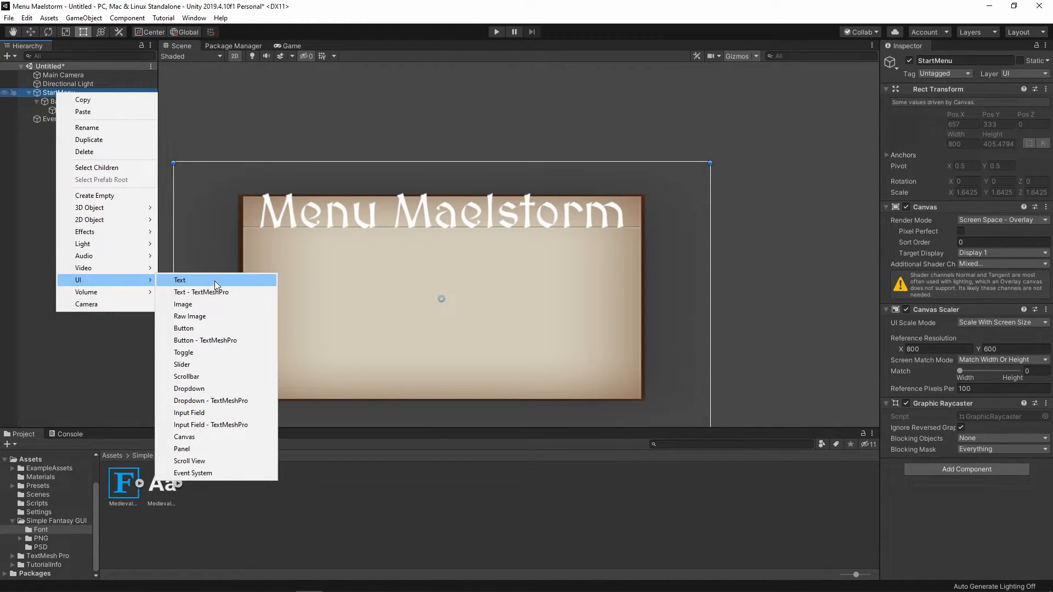
left_click(216, 341)
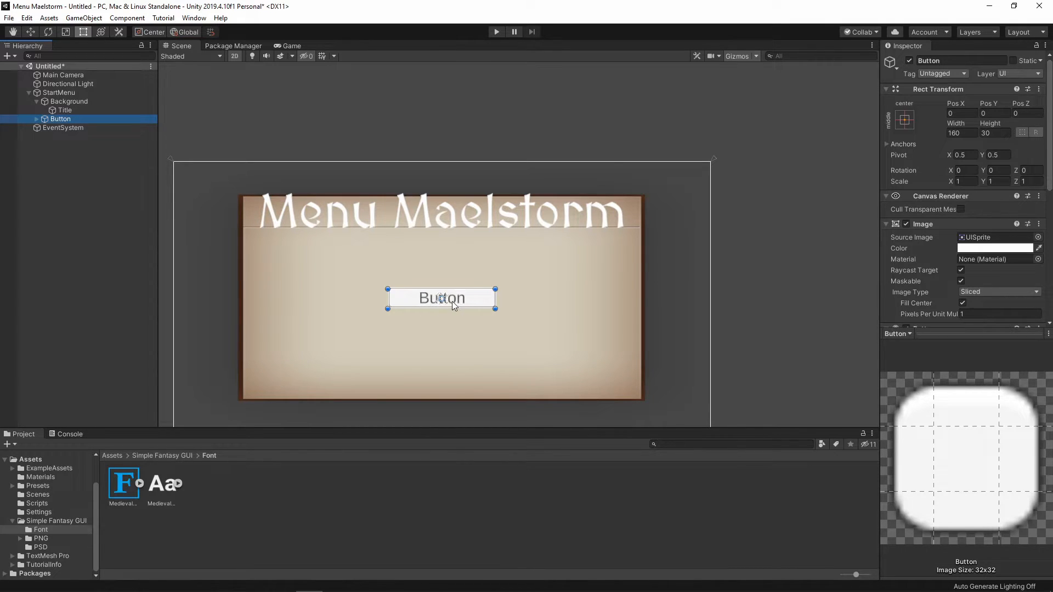
left_click(36, 119)
left_click(61, 127)
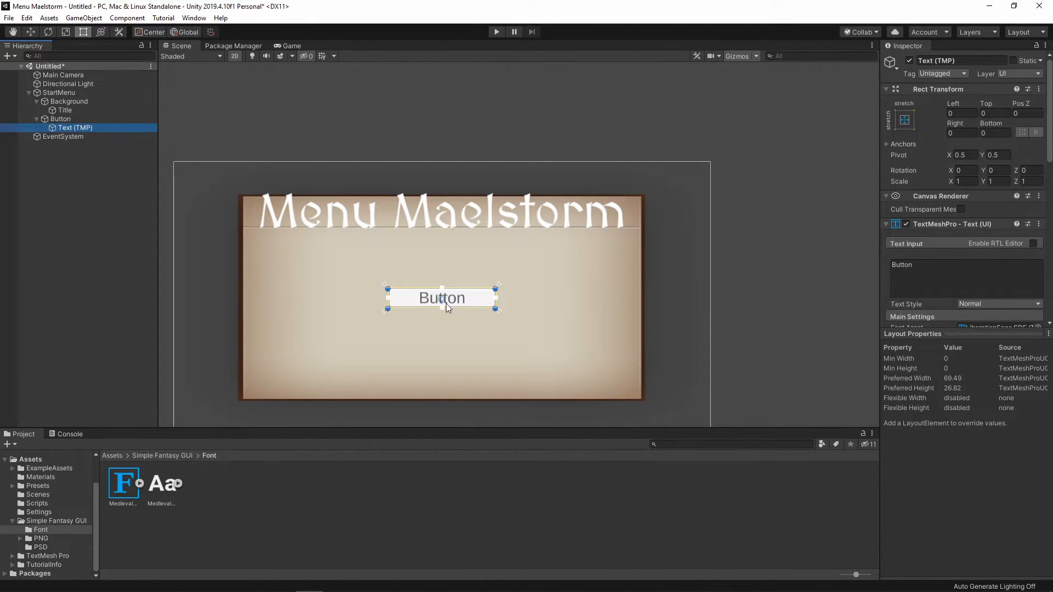
key("Up")
Test how the new button responds to repeated presses in Play mode.
left_click(495, 34)
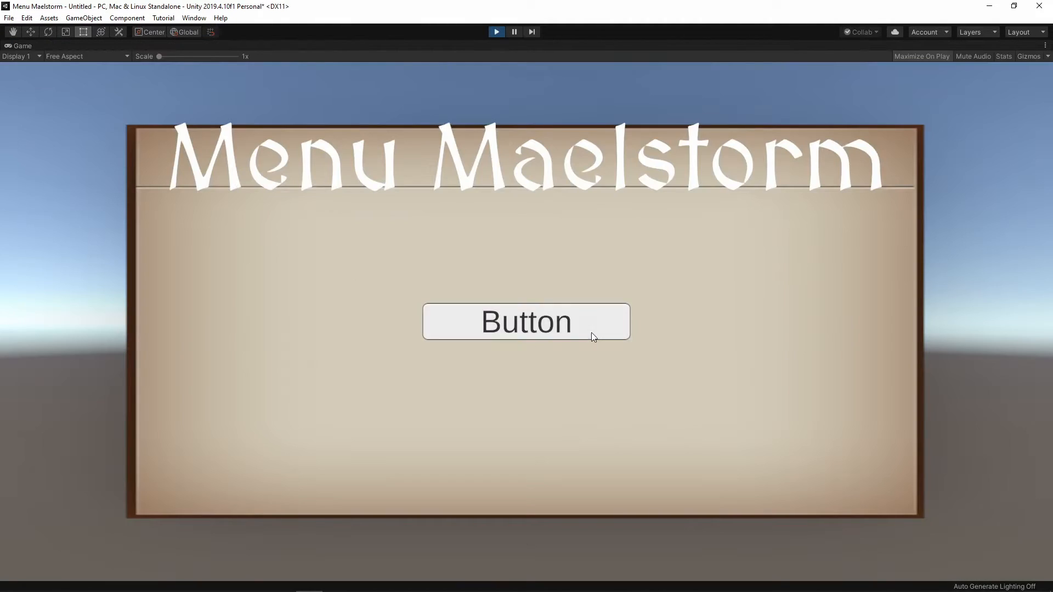
left_click(524, 329)
left_click(521, 330)
left_click(521, 330)
left_click(601, 331)
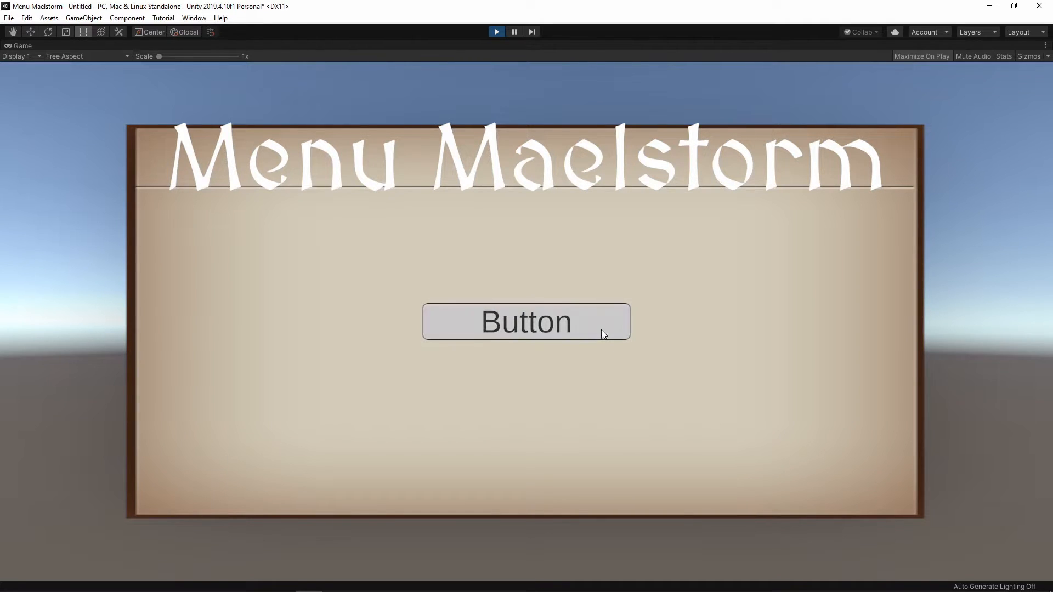
left_click(598, 328)
left_click(598, 328)
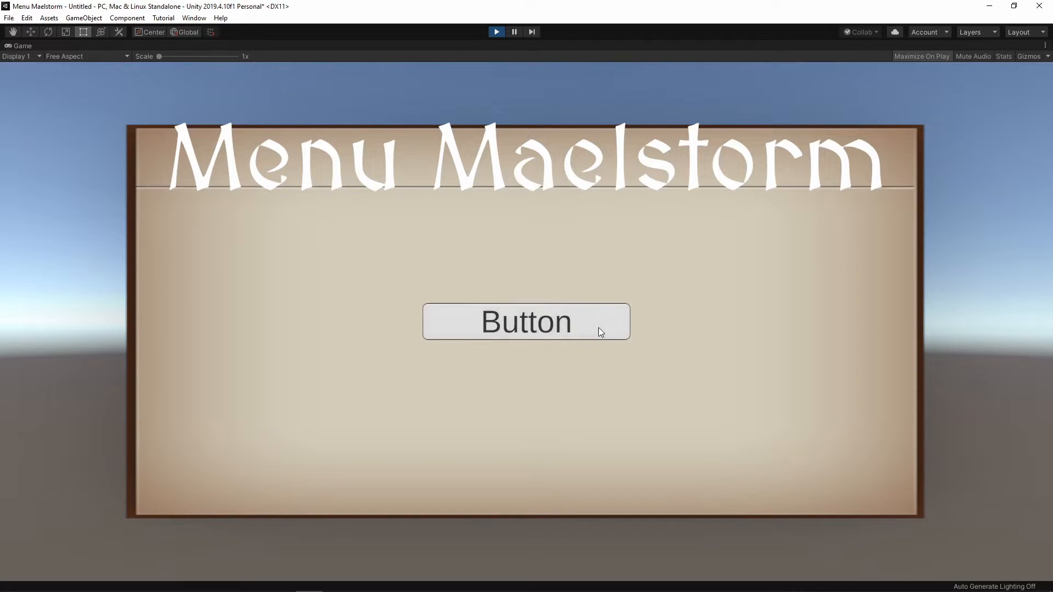
left_click(495, 34)
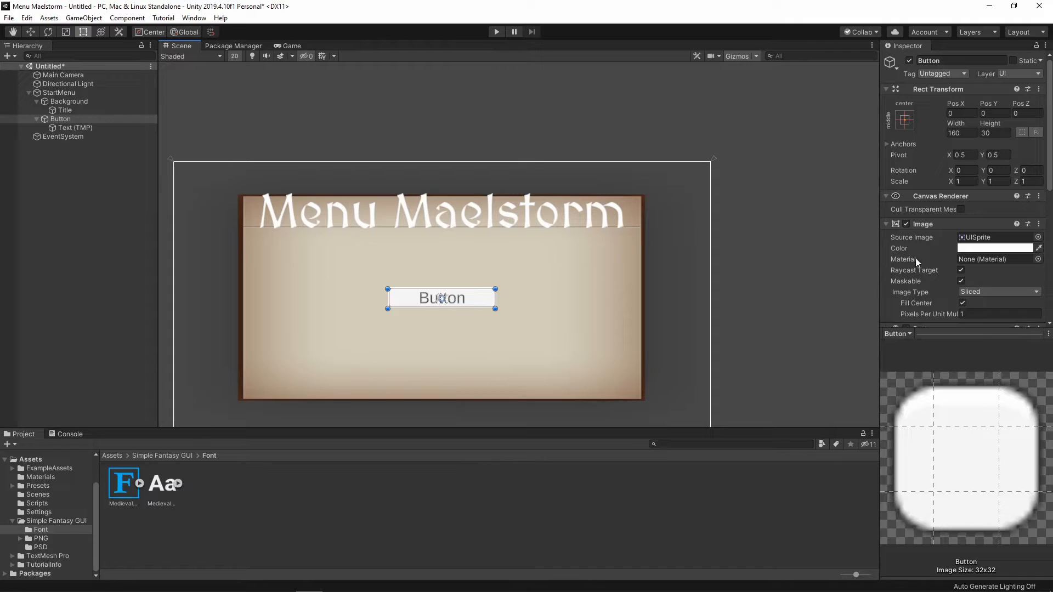
Assign the Button sprite from Simple Fantasy GUI's PNG Menu Panel folder as the menu button's source image.
scroll(978, 266, "down", 5)
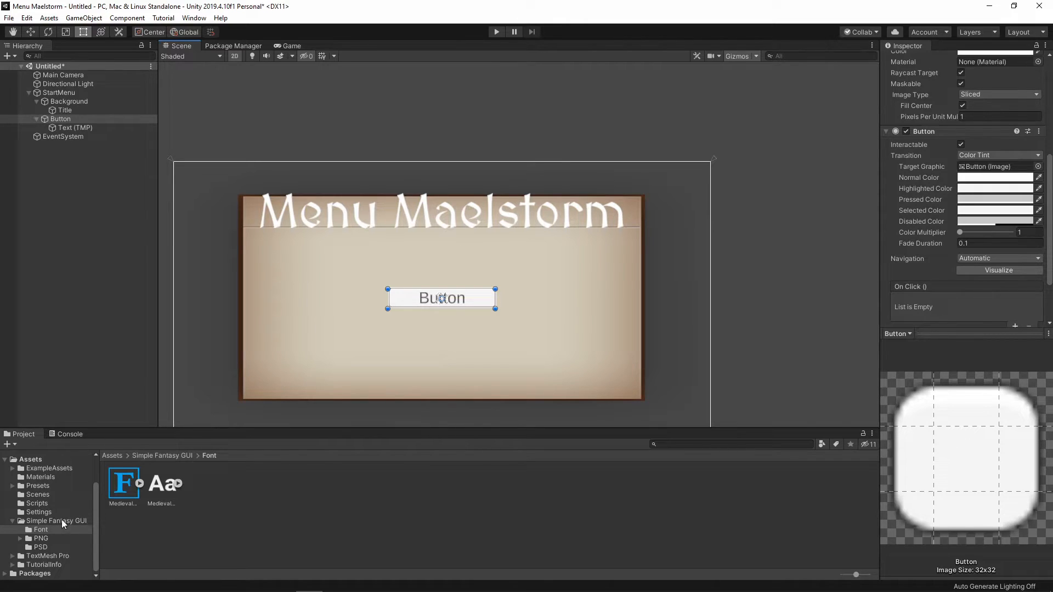
left_click(41, 539)
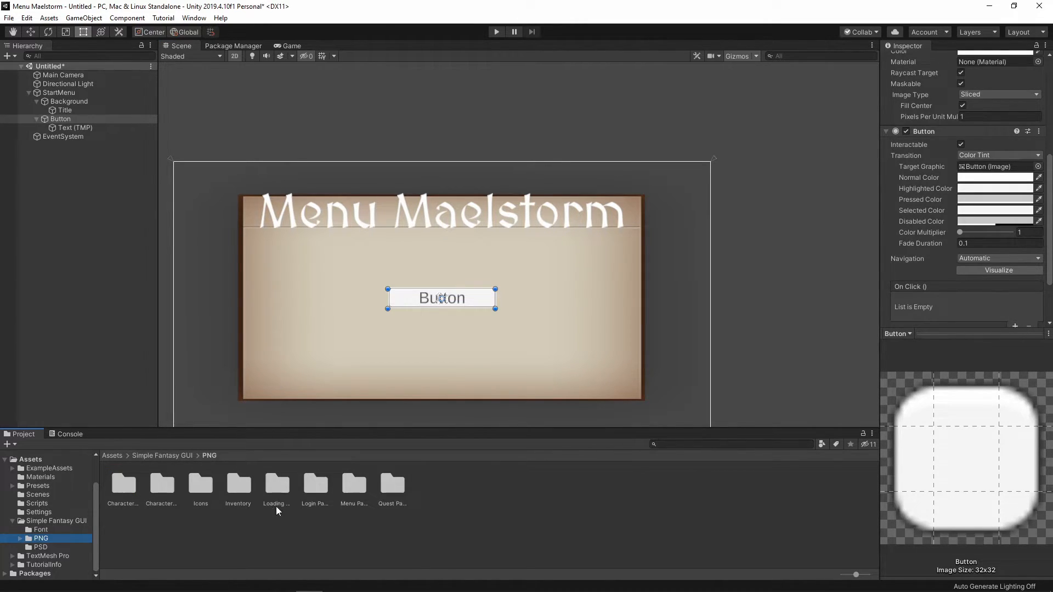
double_click(353, 485)
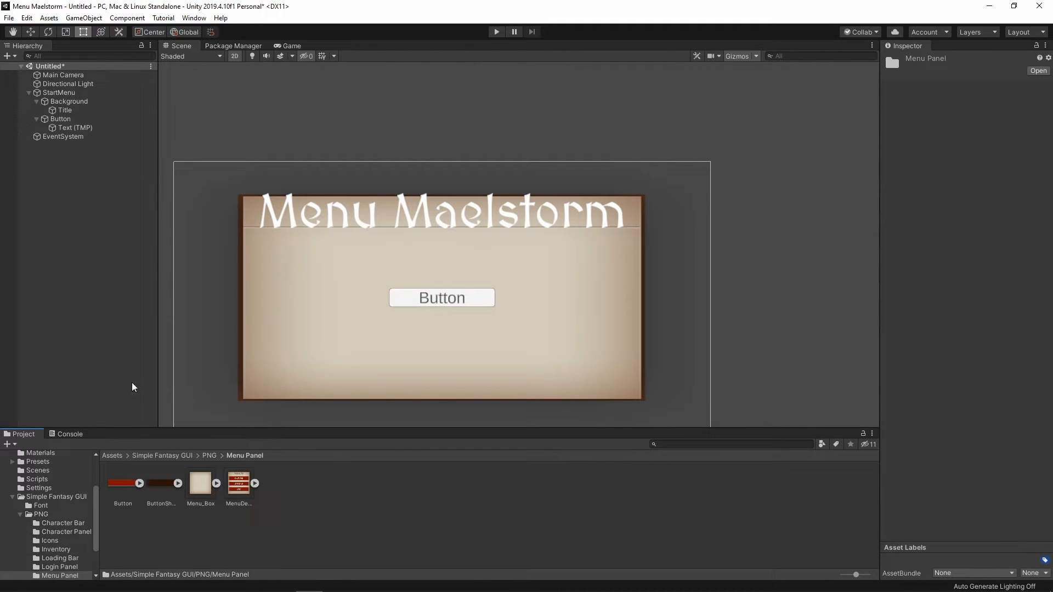
left_click(65, 119)
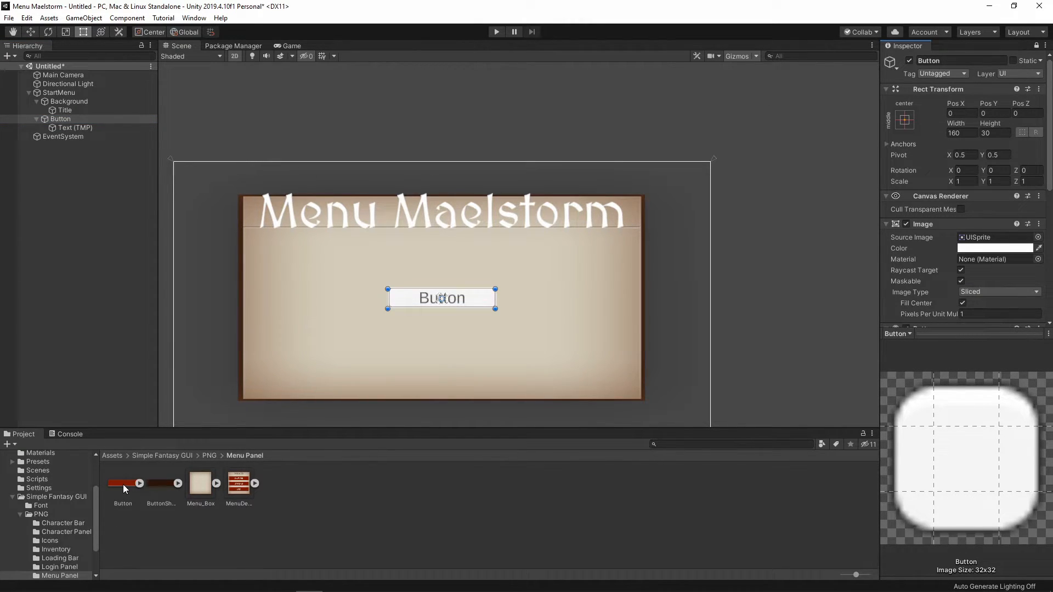
scroll(972, 297, "down", 3)
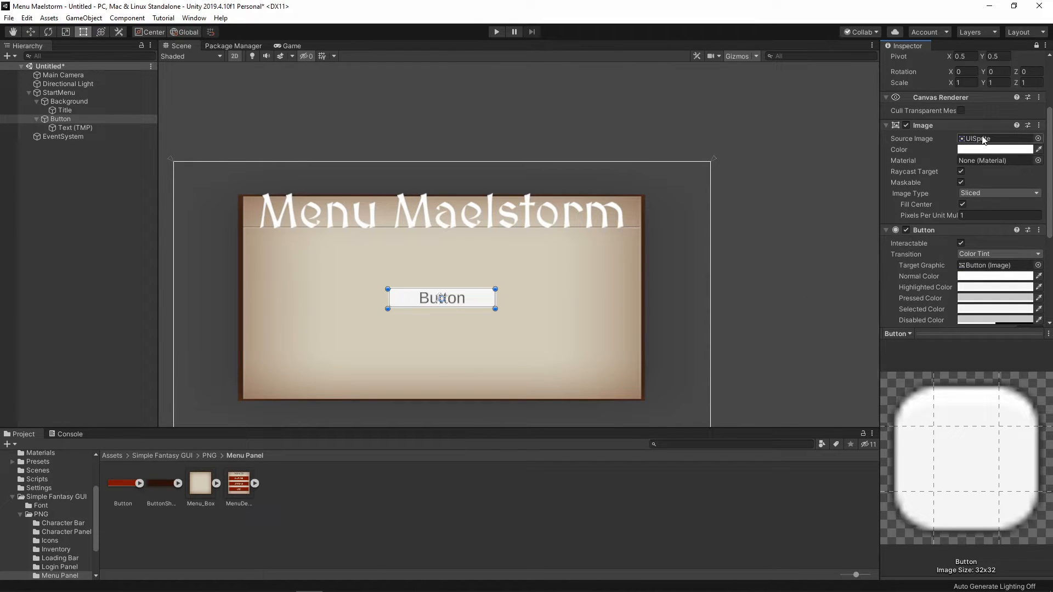
left_click_drag(120, 483, 984, 140)
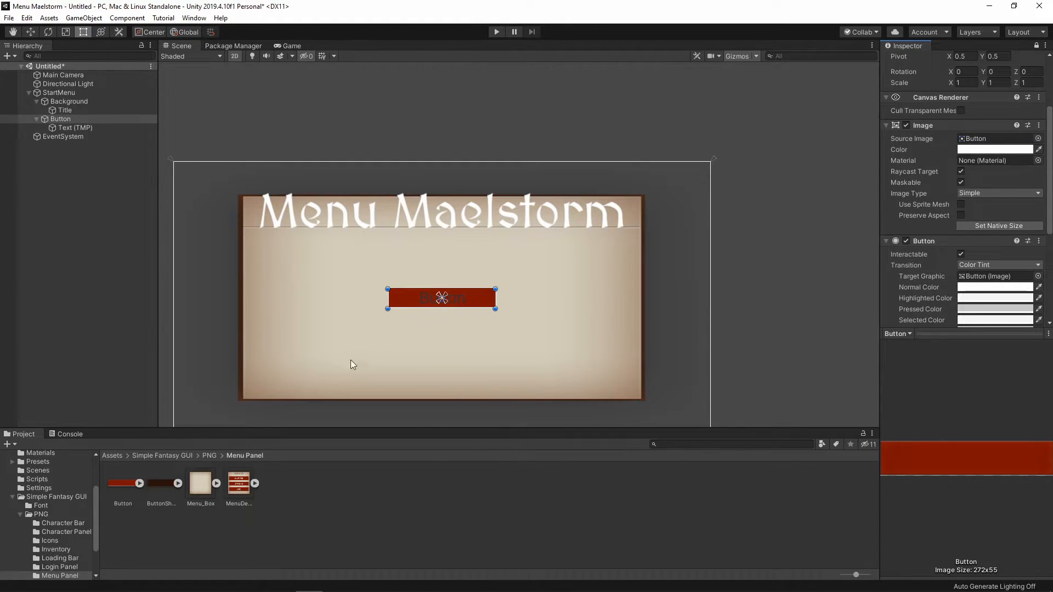
Set the button's transition to Sprite Swap and assign ButtonShadow as its pressed sprite.
scroll(912, 167, "down", 3)
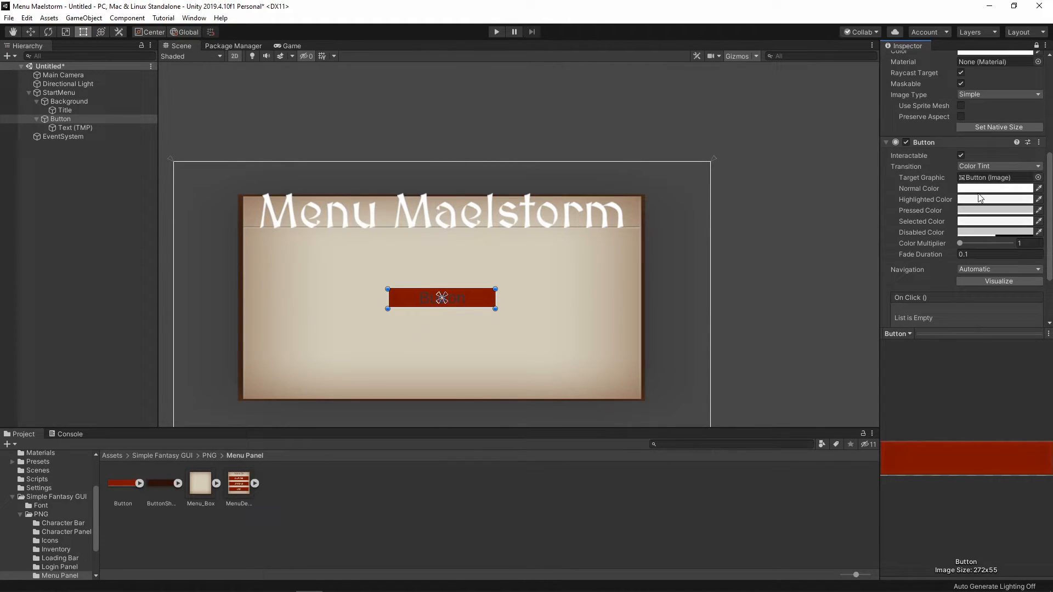
left_click(994, 167)
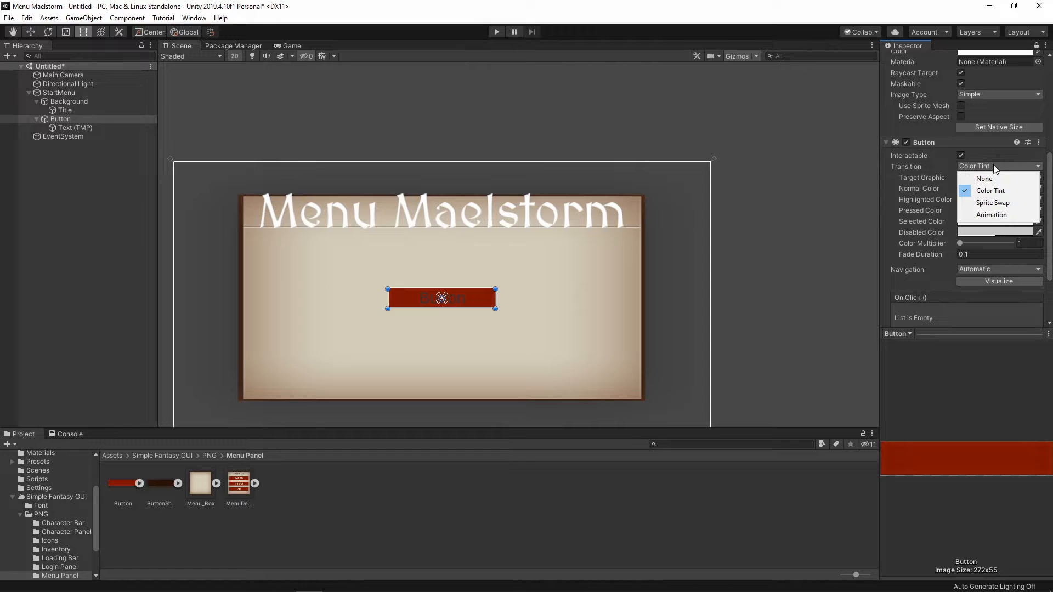
left_click(999, 203)
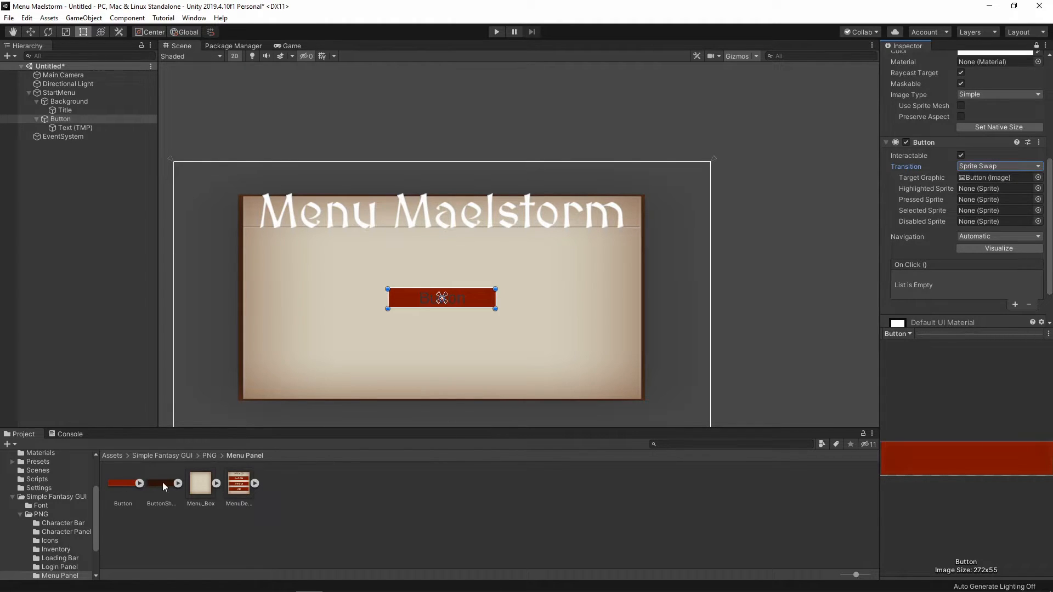
scroll(989, 127, "up", 3)
scroll(982, 226, "down", 3)
left_click_drag(164, 484, 978, 153)
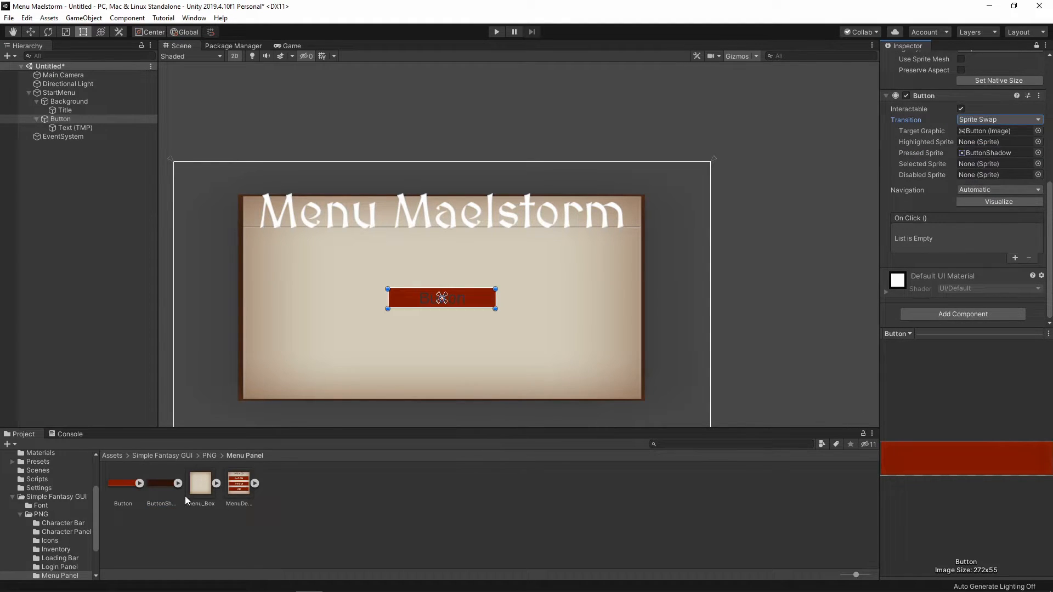
Test the button's ButtonShadow sprite swap with repeated presses in Play mode.
key("ctrl+p")
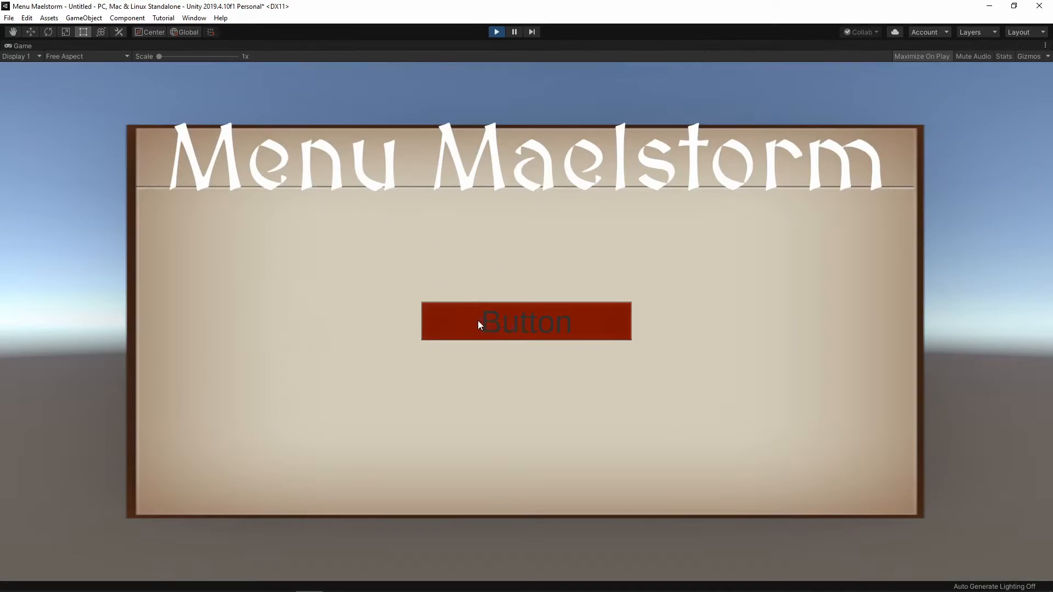
left_click(560, 323)
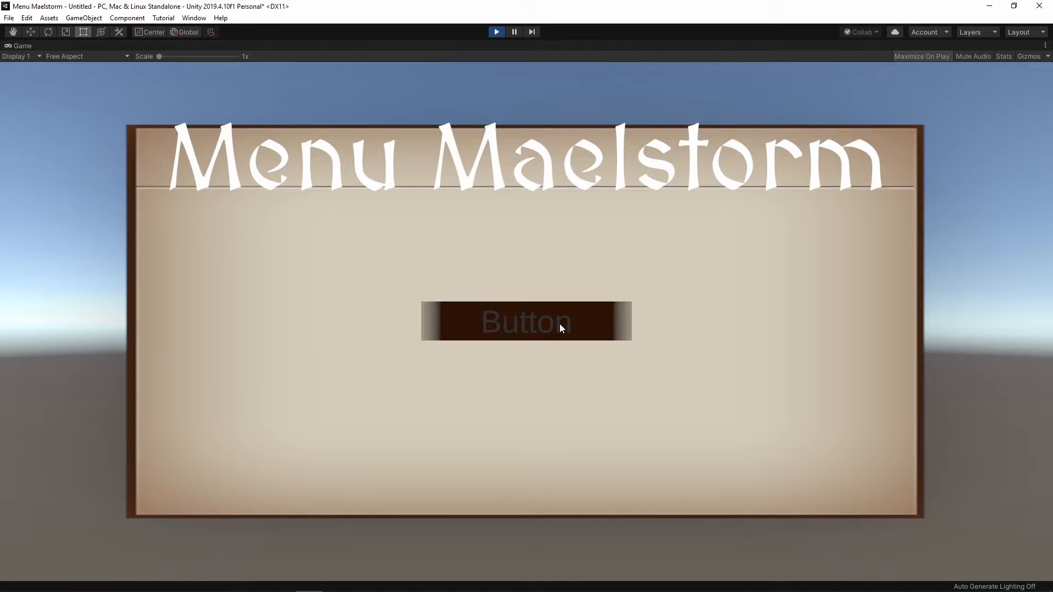
left_click(579, 328)
left_click(572, 329)
left_click(572, 327)
left_click(571, 334)
left_click(571, 330)
left_click(569, 332)
left_click(568, 331)
left_click(543, 331)
left_click(543, 327)
key("ctrl+p")
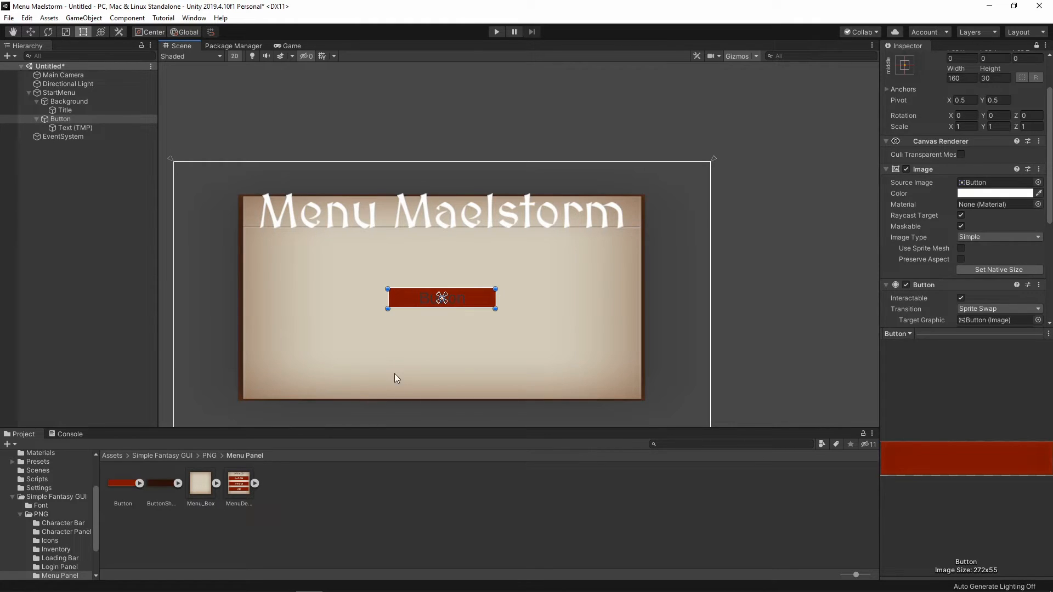
Examine the button's image and Sprite Swap settings and its text label on the red sprite.
scroll(1001, 259, "down", 2)
scroll(986, 272, "up", 4)
scroll(985, 272, "down", 5)
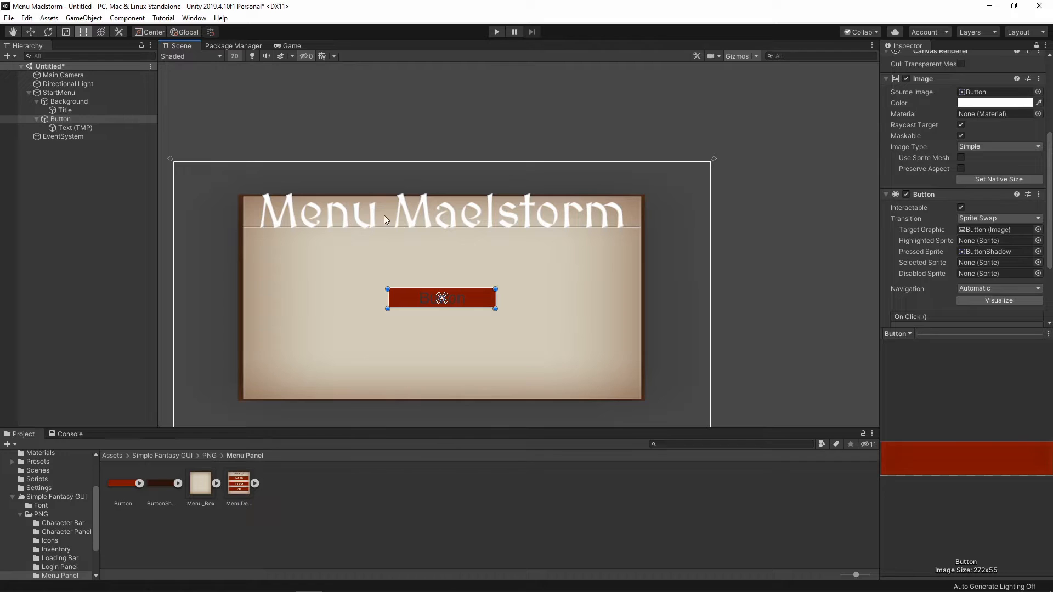
left_click(88, 128)
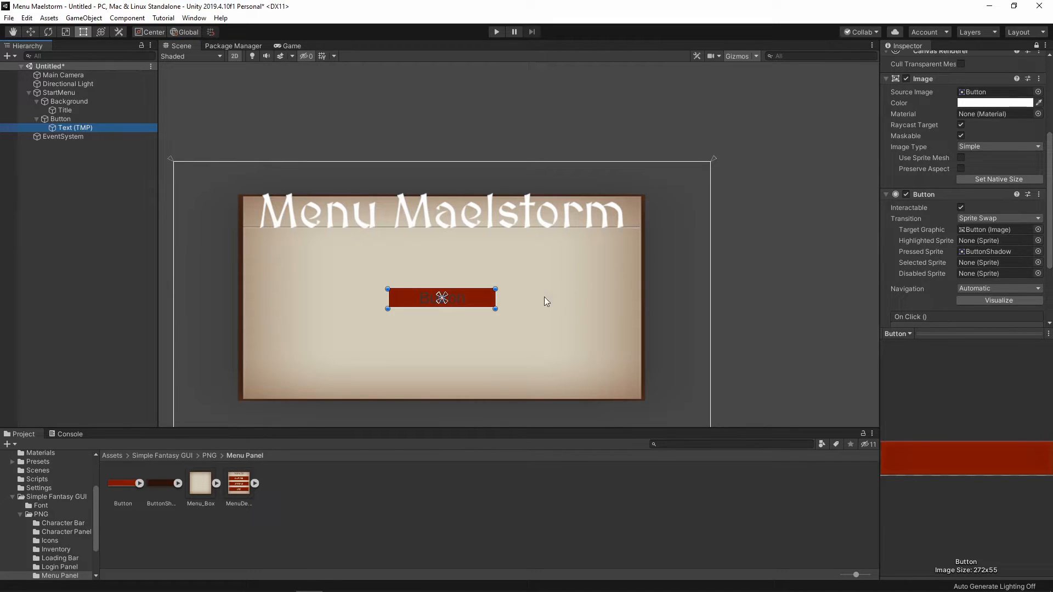
scroll(484, 323, "up", 5)
scroll(399, 323, "up", 3)
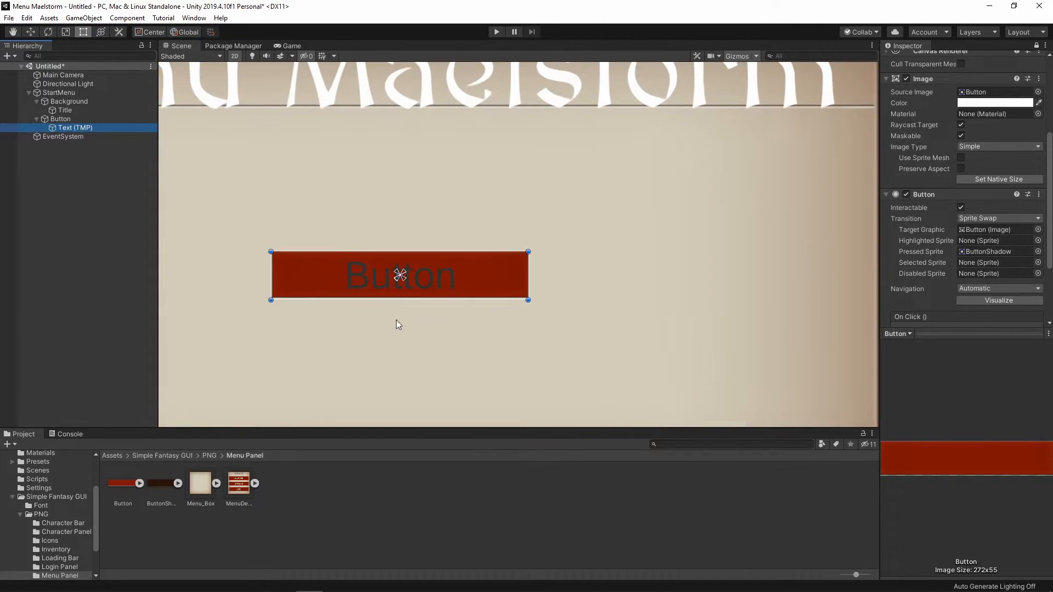
middle_click_drag(399, 324, 427, 289)
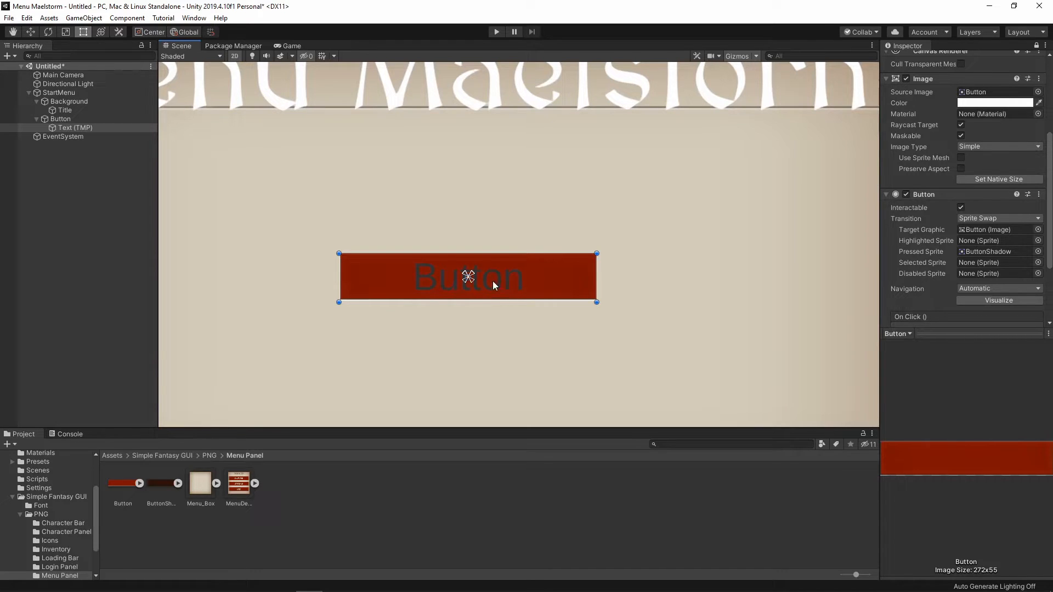
scroll(478, 280, "down", 5)
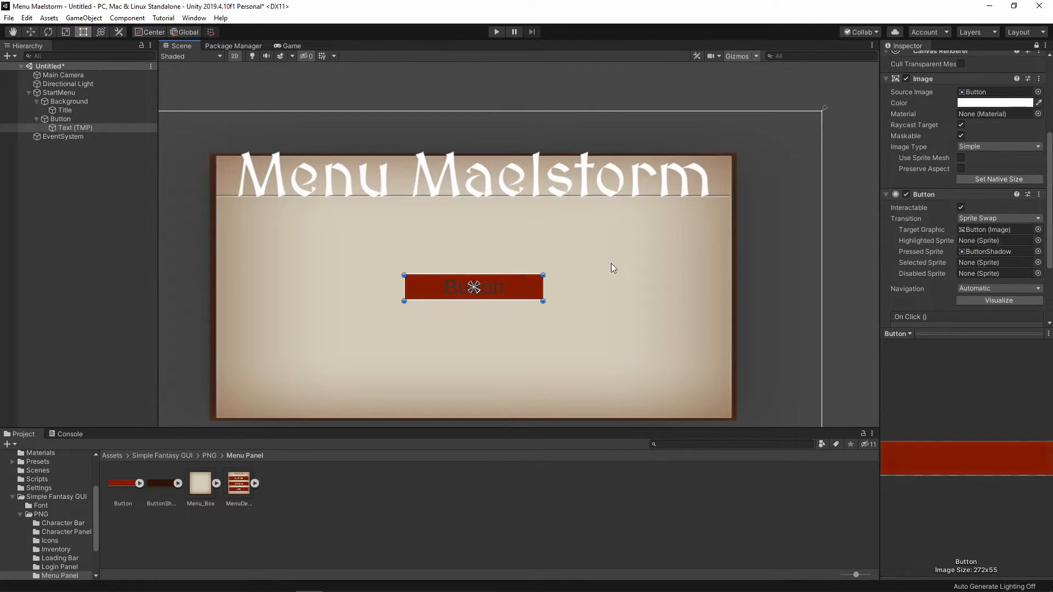
scroll(965, 230, "up", 5)
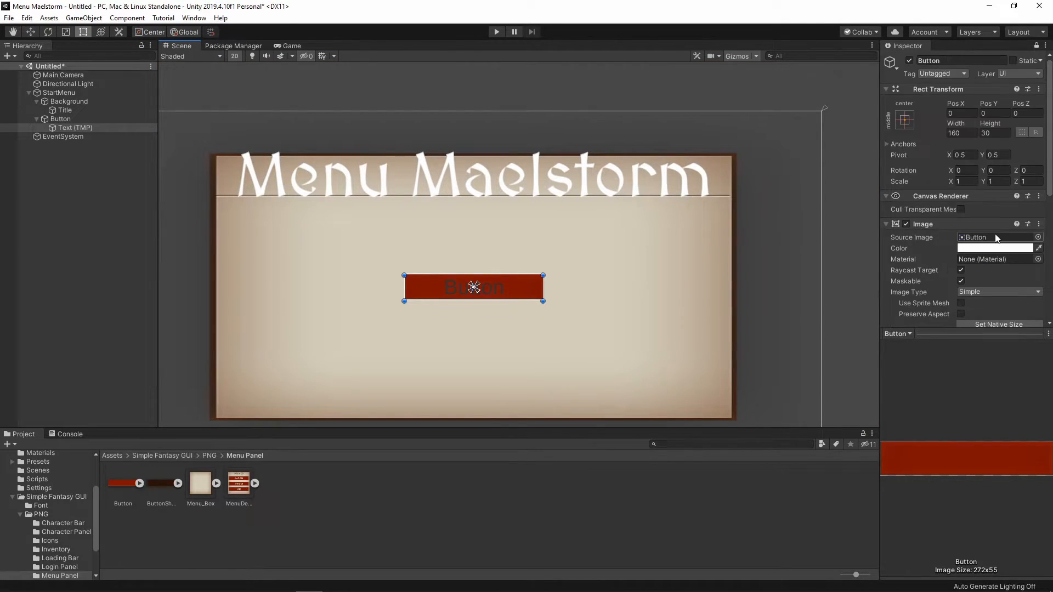
Unlock the Inspector and set the button text's vertex color to the beige D3CDBB sampled from the menu background.
left_click(1037, 46)
left_click(73, 127)
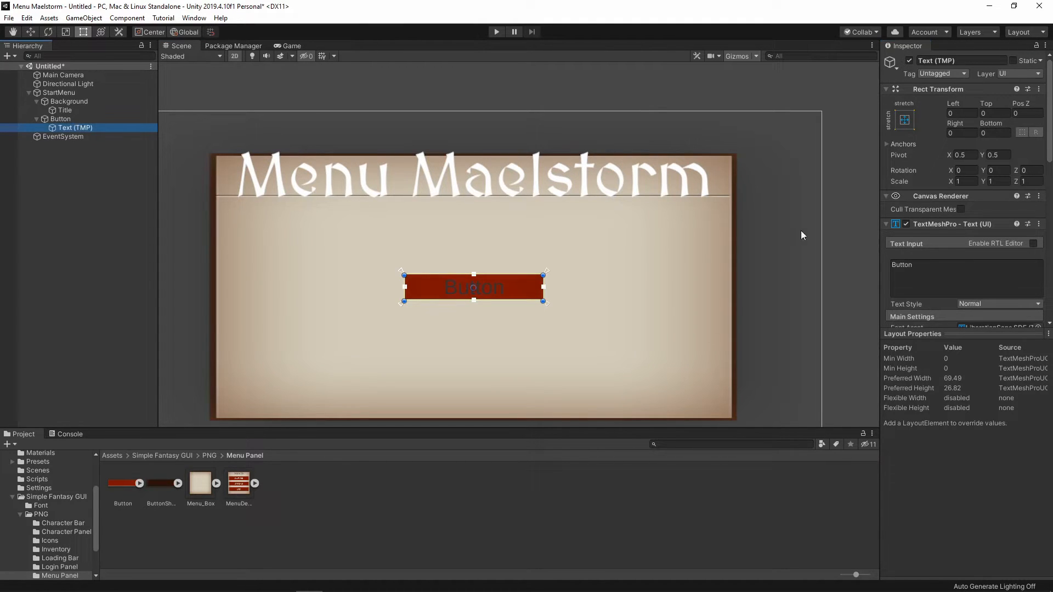
scroll(955, 262, "down", 6)
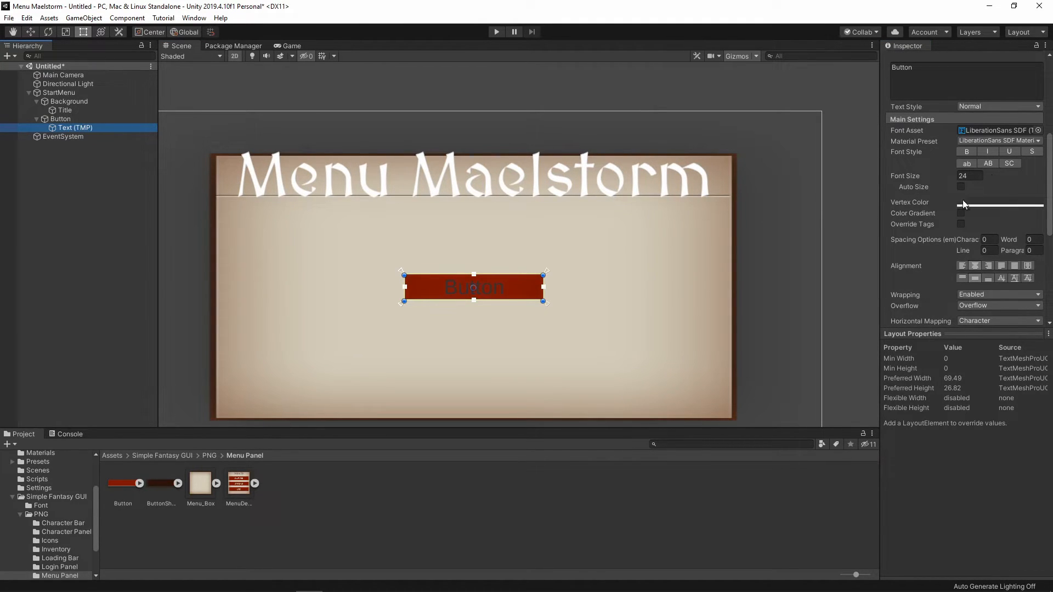
scroll(976, 206, "up", 3)
scroll(995, 225, "down", 3)
left_click(968, 205)
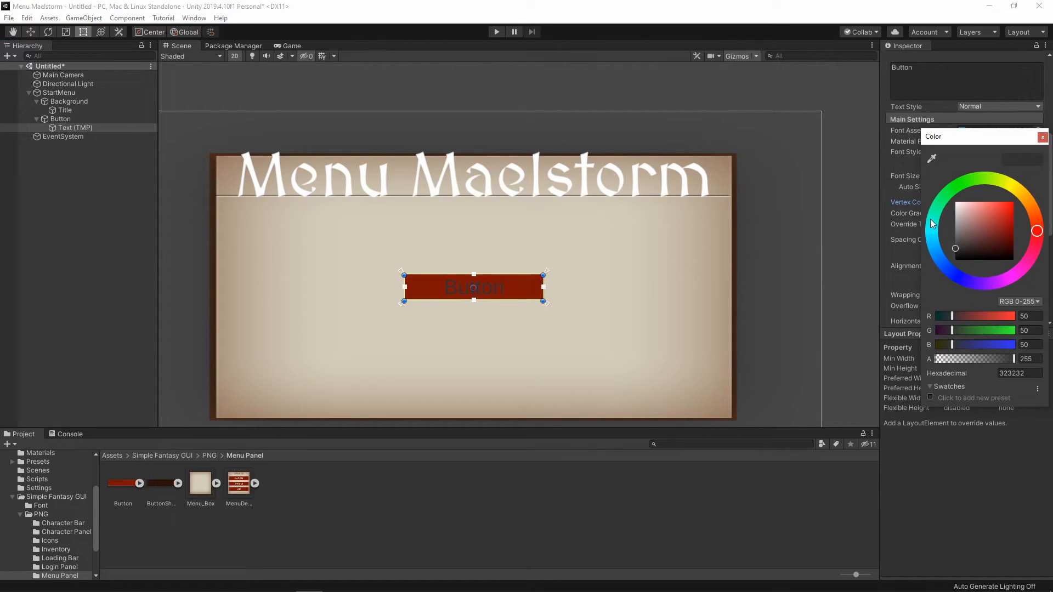
left_click(933, 159)
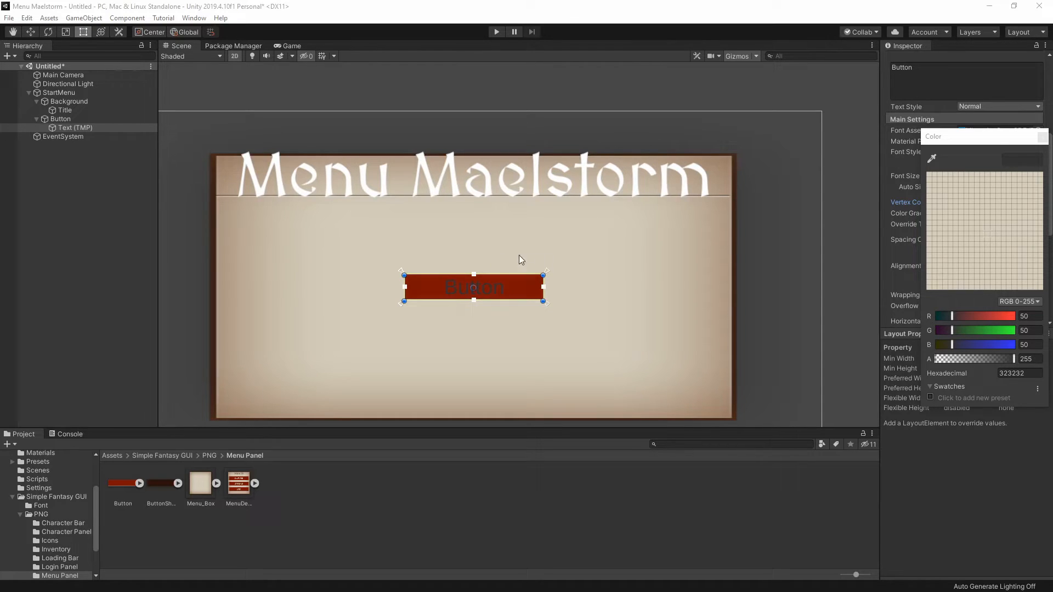
left_click(490, 263)
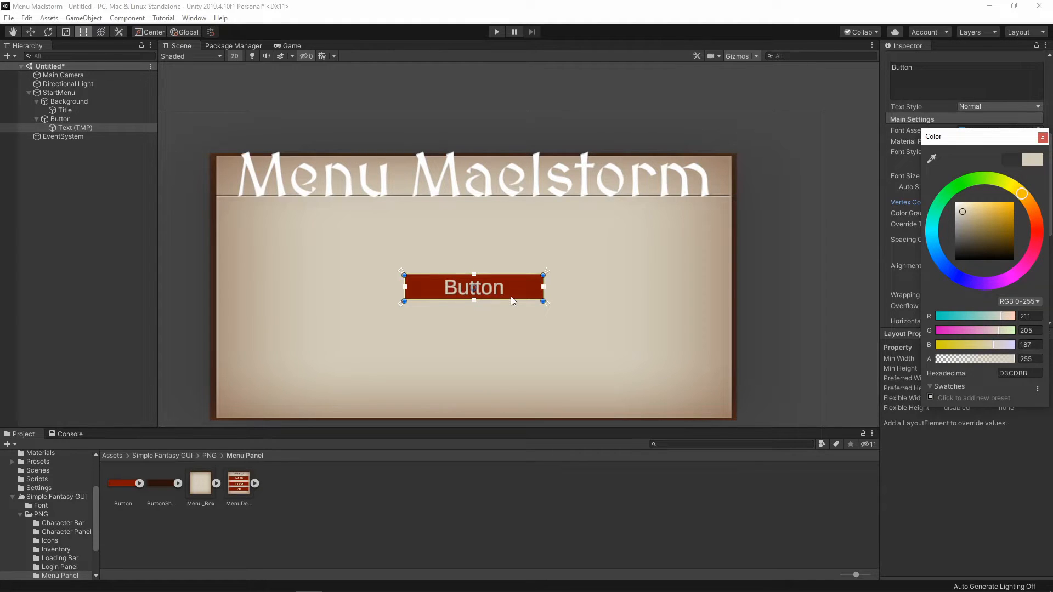
left_click(1042, 137)
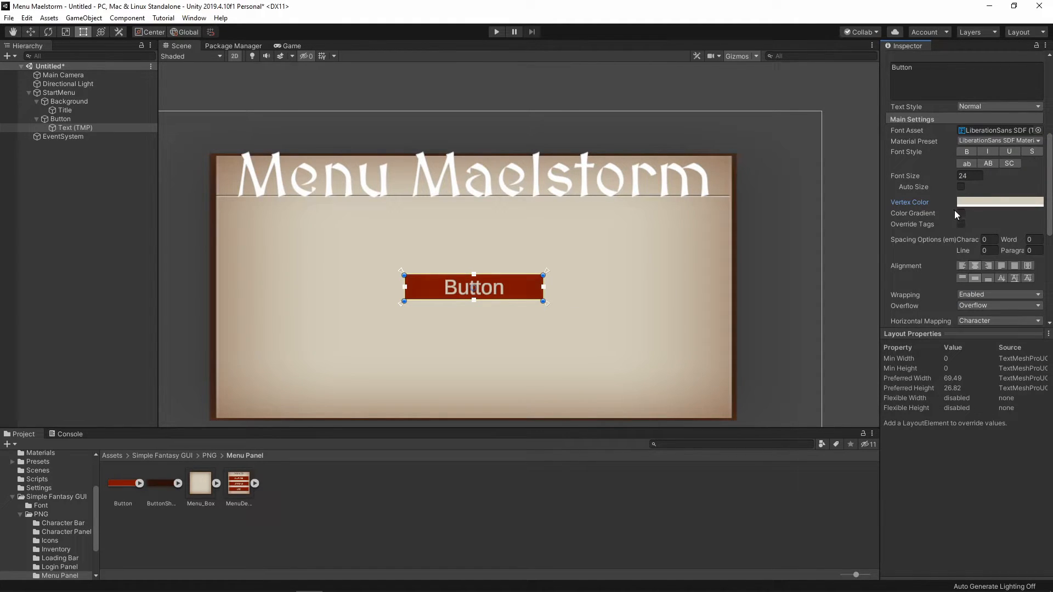
Assign MedievalSharp SDF as the button text's font asset.
left_click(1038, 130)
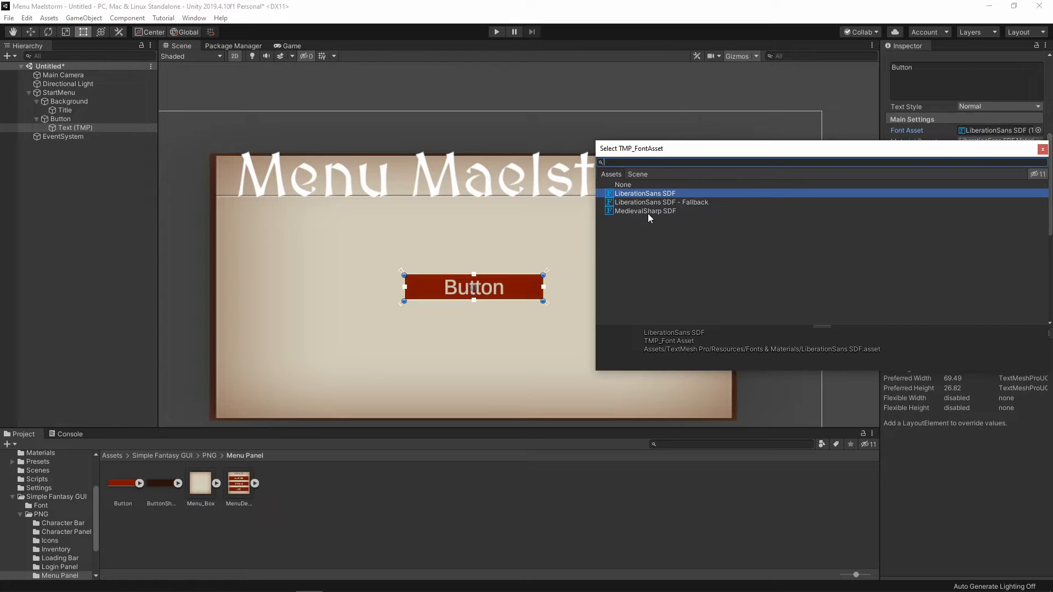
double_click(648, 212)
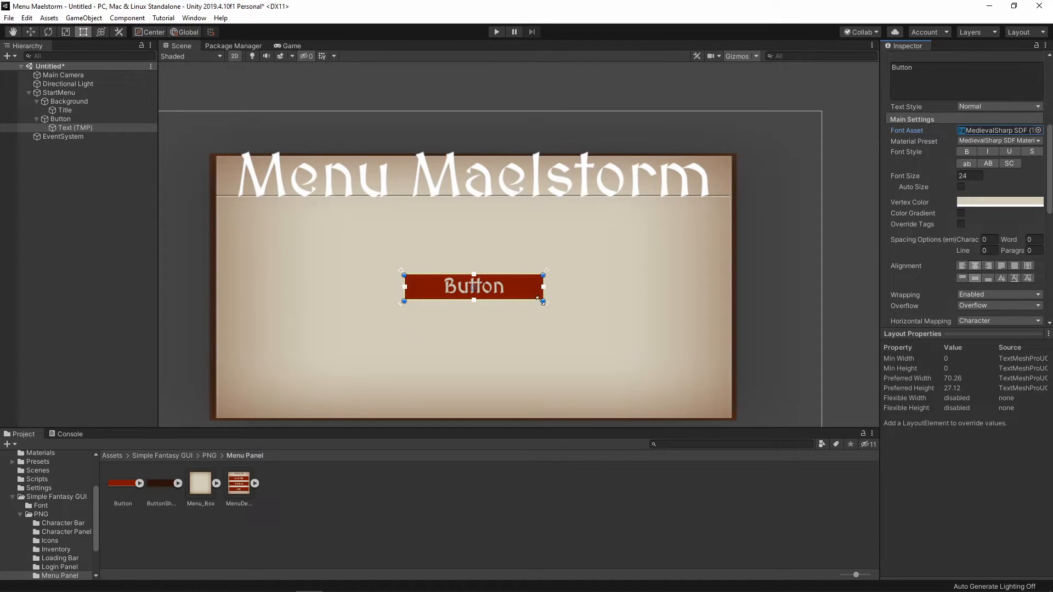
scroll(590, 327, "down", 3)
scroll(519, 329, "up", 2)
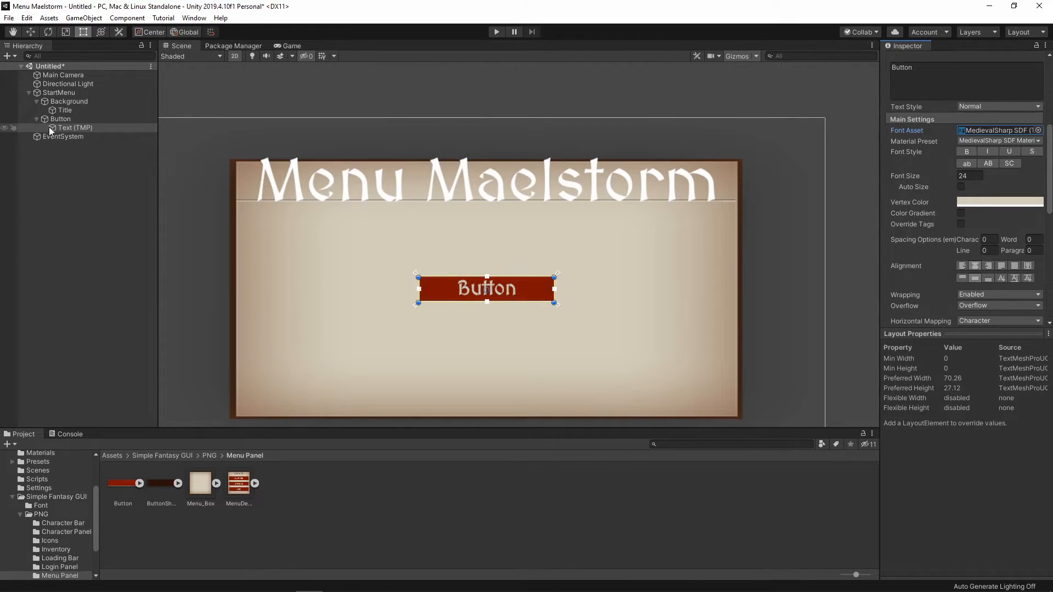
Create a folder named Prefabs in the project's root Assets folder.
scroll(43, 491, "up", 3)
left_click(39, 498)
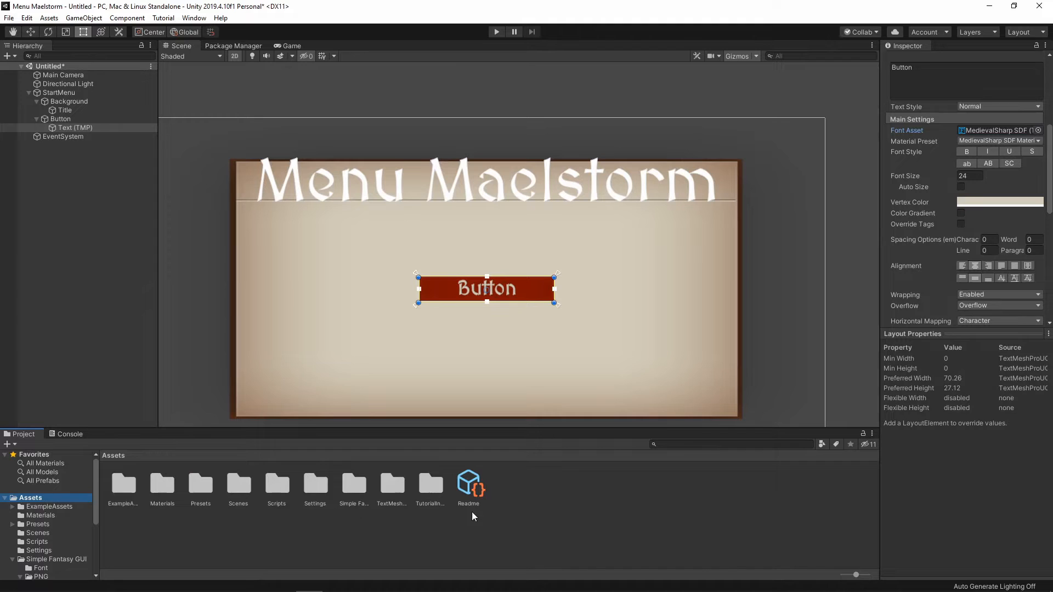
right_click(525, 509)
mouse_move(592, 232)
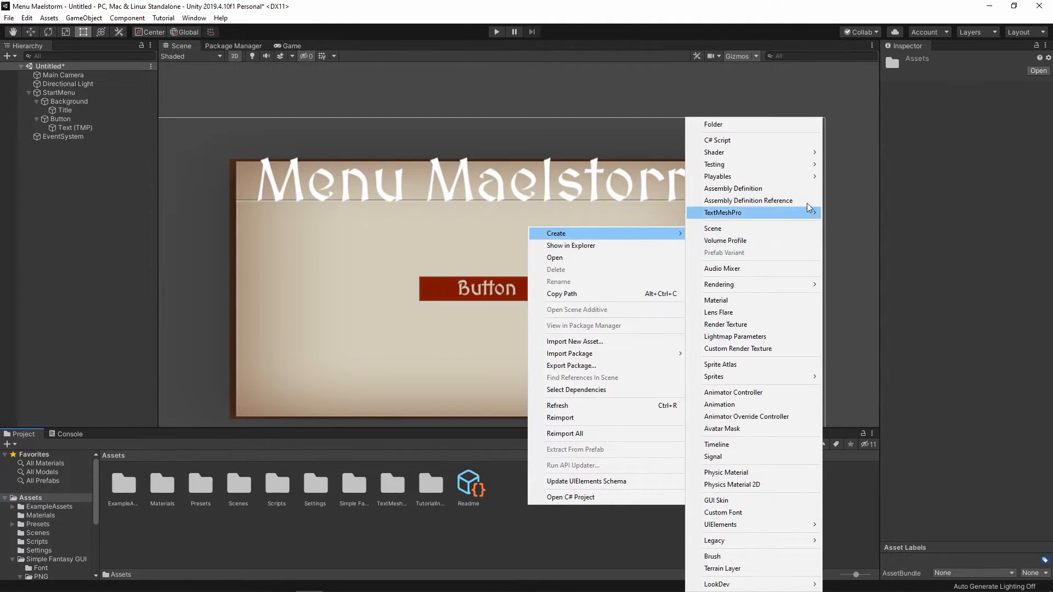
left_click(772, 125)
type("Prefabs")
key("Return")
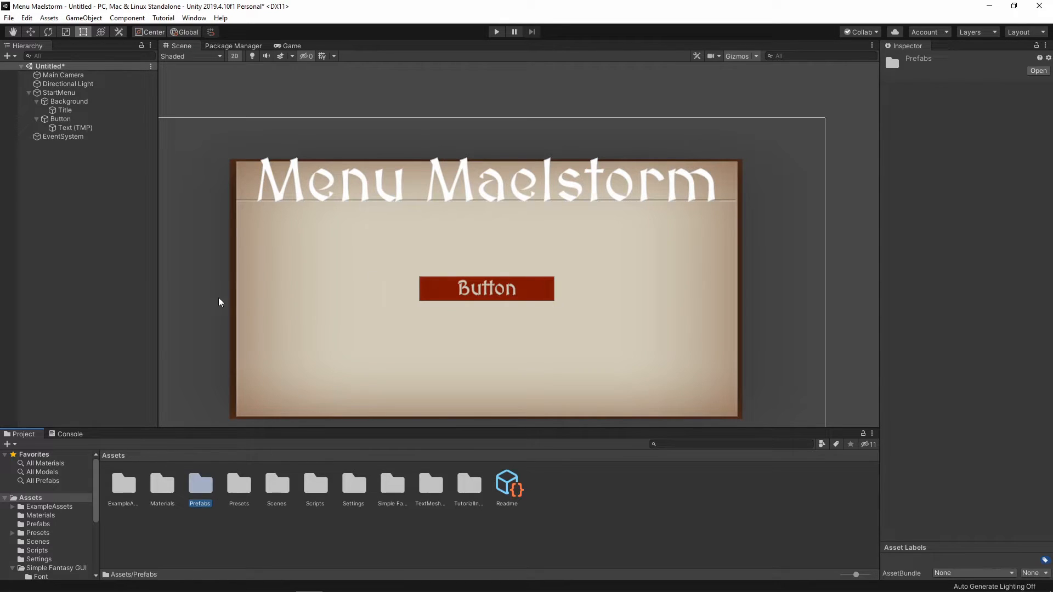
Save the Button object as a prefab in the Prefabs folder and preview the menu in Play mode.
double_click(201, 484)
left_click_drag(57, 119, 134, 497)
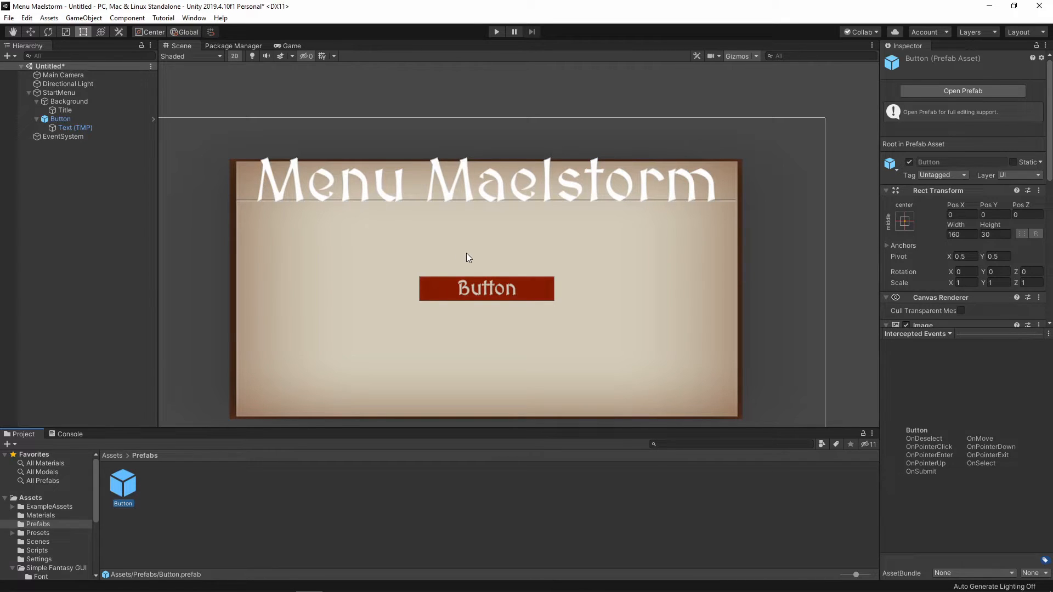
left_click(495, 32)
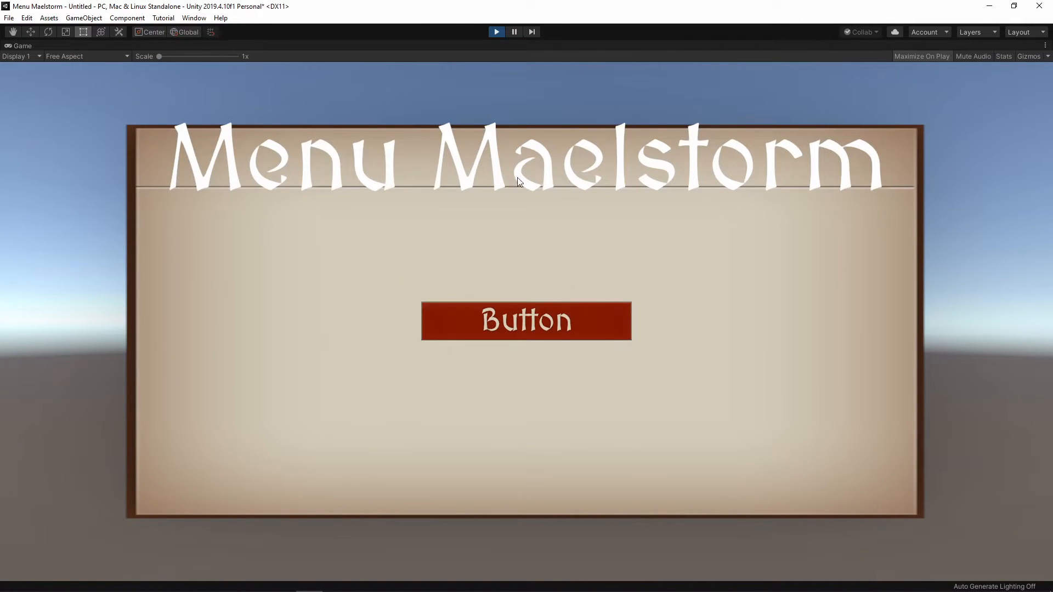
left_click(497, 33)
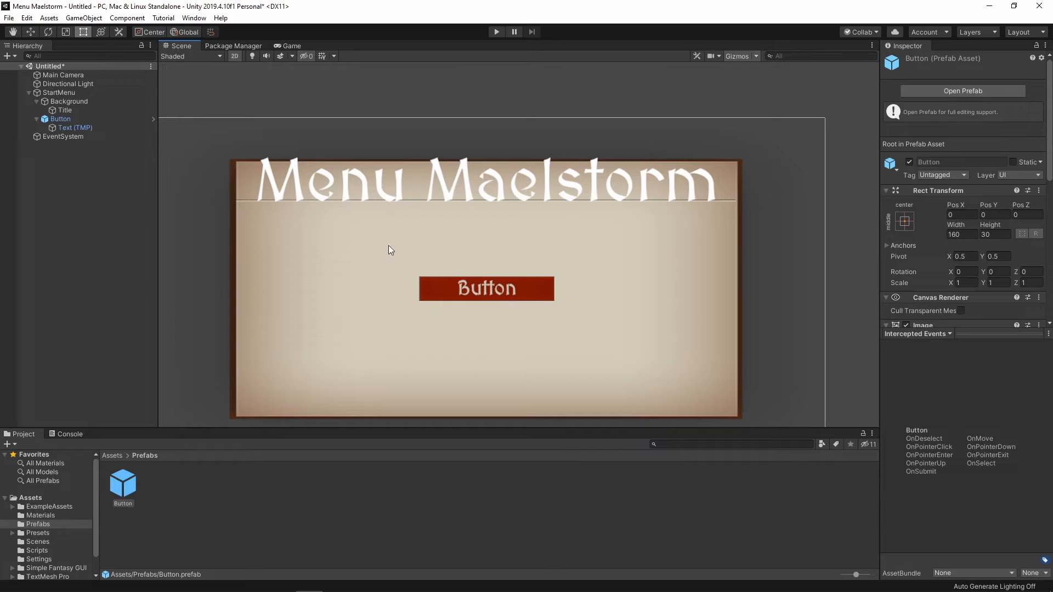
Rename the button in the scene as PlayButton and its text child as PlayButtonText.
left_click(59, 118)
left_click(65, 121)
type("PlayBu")
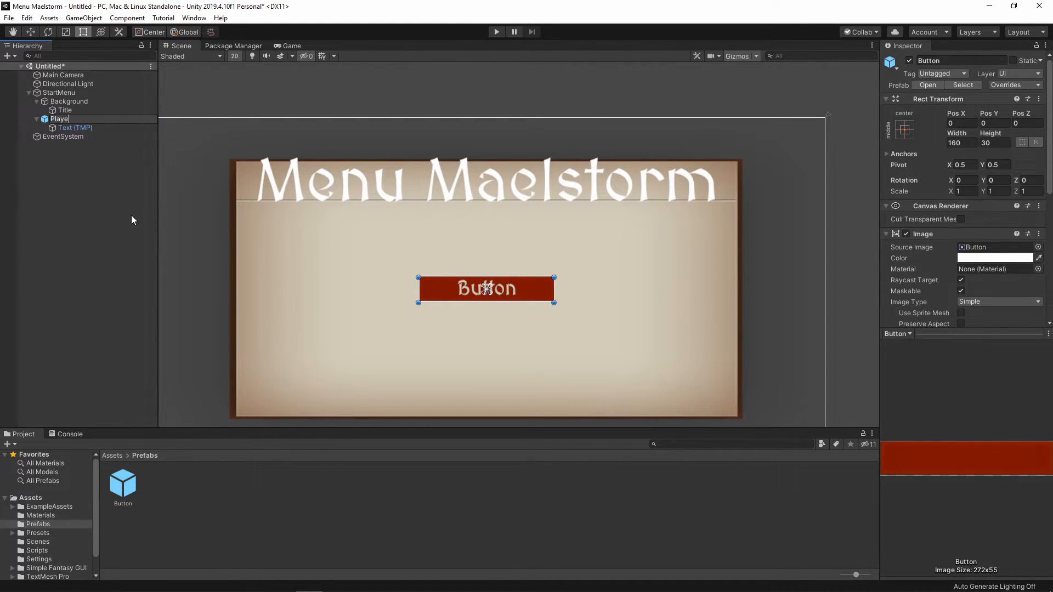
type("tton")
key("Return")
double_click(80, 130)
left_click(80, 130)
type("PlayButtonText")
key("Return")
Change the text shown on PlayButton to Play.
scroll(295, 275, "down", 3)
scroll(295, 280, "down", 5)
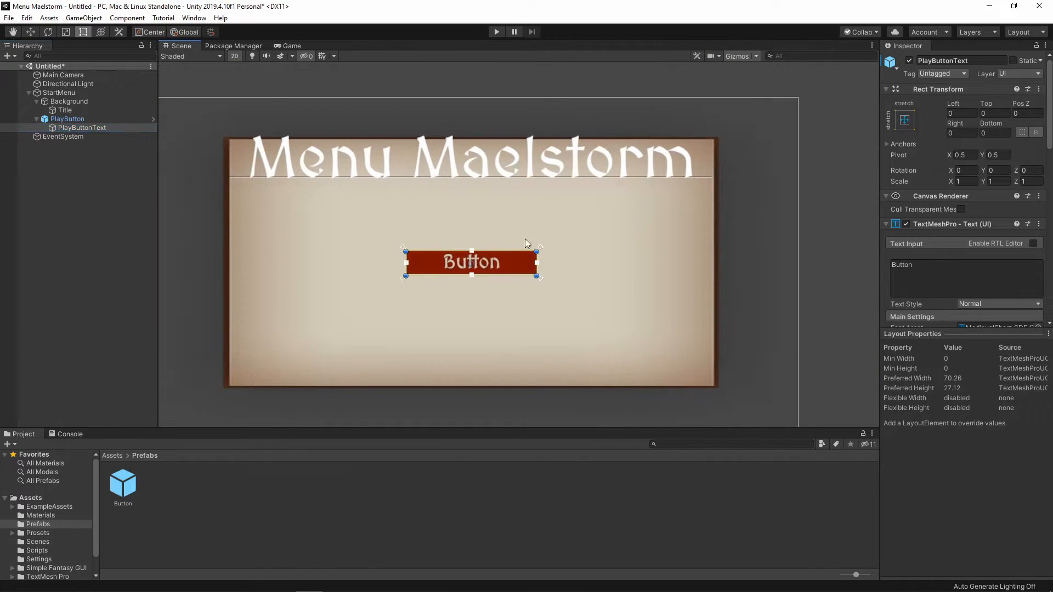
left_click_drag(934, 267, 858, 265)
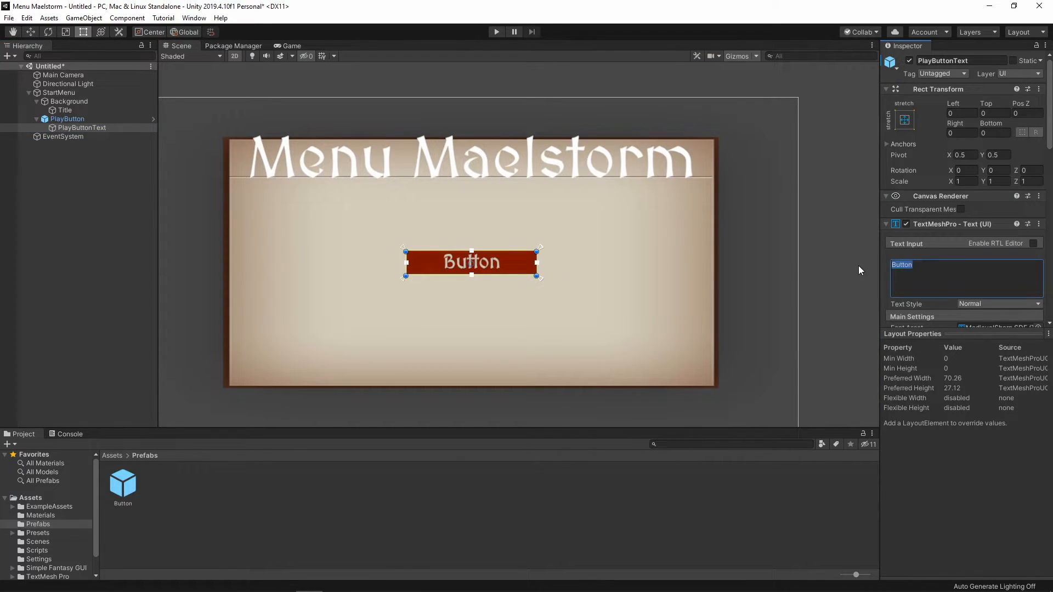
type("Play")
left_click(569, 251)
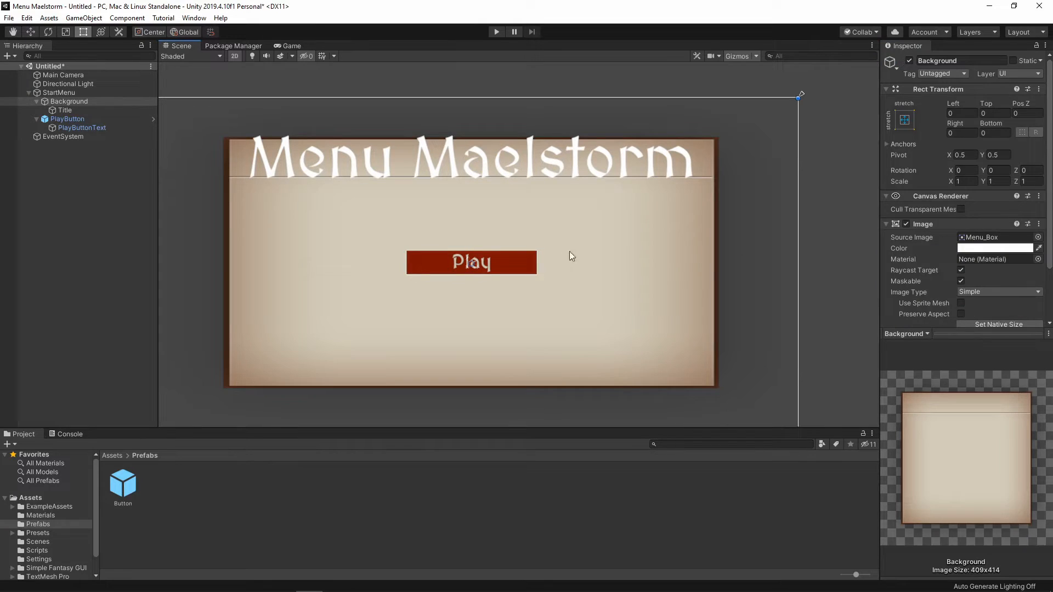
Move PlayButton up to about Pos Y 49 and place a duplicate of it below at about Pos Y -3.8.
left_click(499, 264)
left_click_drag(515, 263, 518, 222)
left_click(73, 125)
left_click(73, 120)
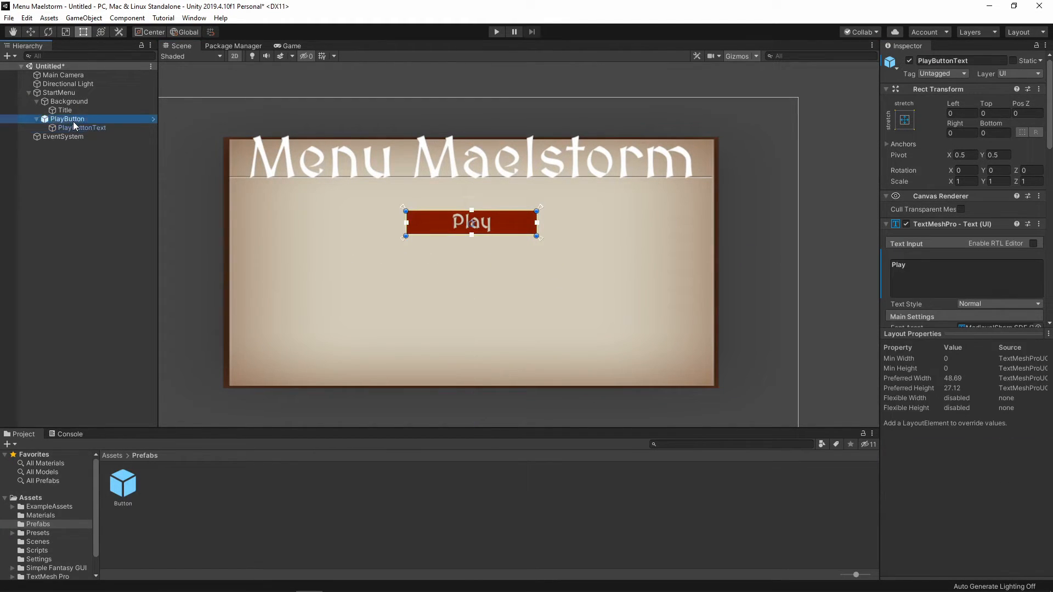
key("ctrl+d")
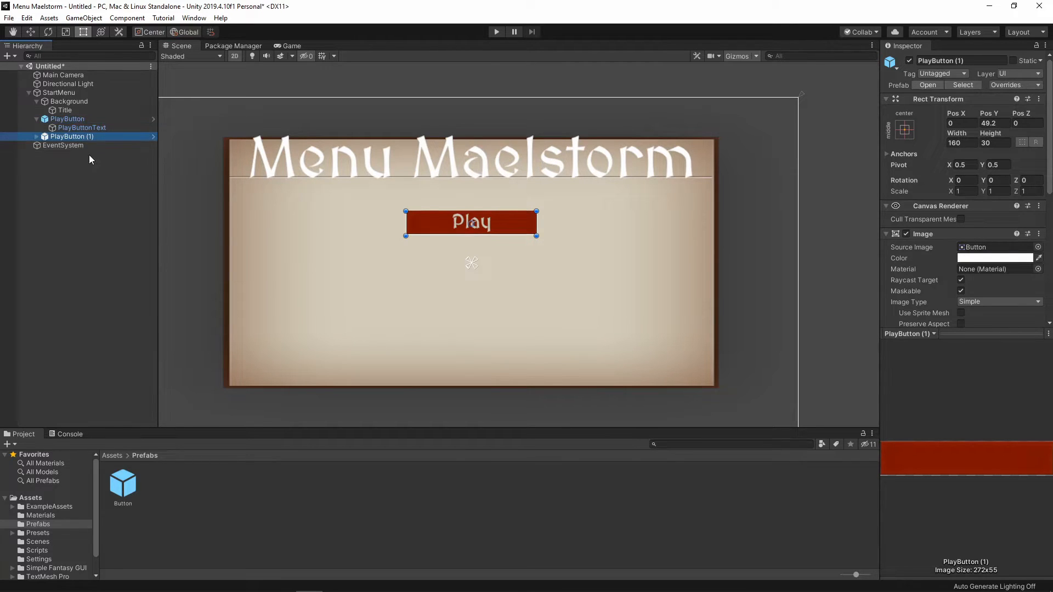
left_click_drag(509, 223, 508, 266)
Rename the duplicated button as SettingsButton and its text child as SettingsButtonText.
left_click(60, 137)
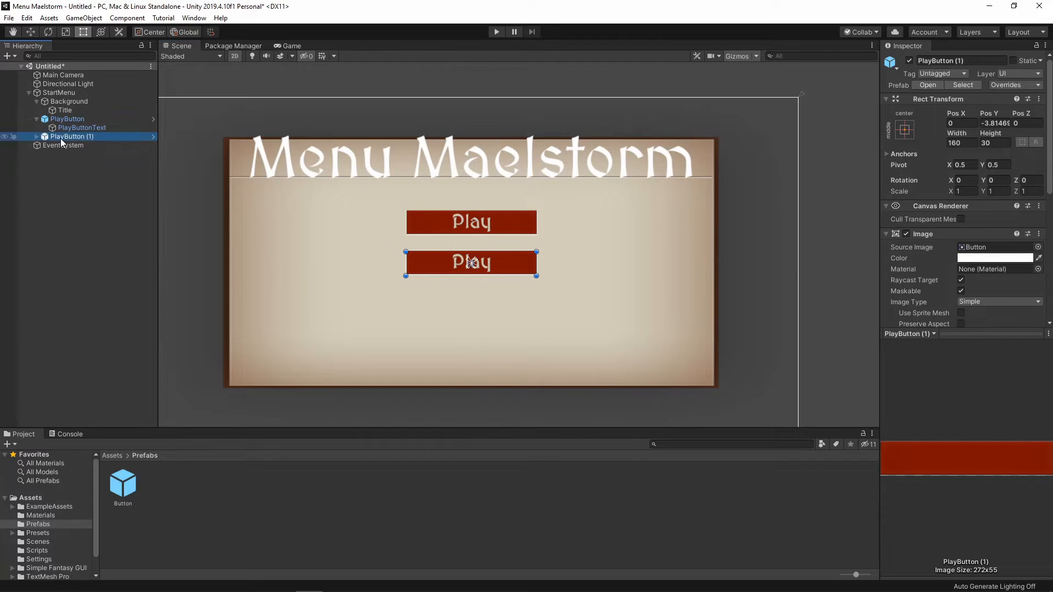
left_click(61, 137)
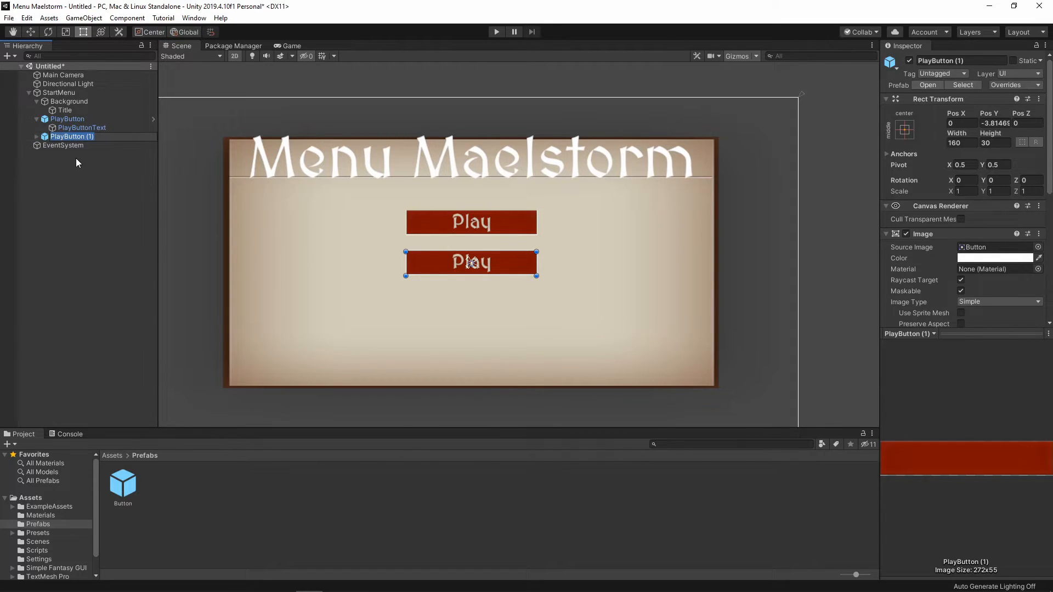
type("sButton")
key("Return")
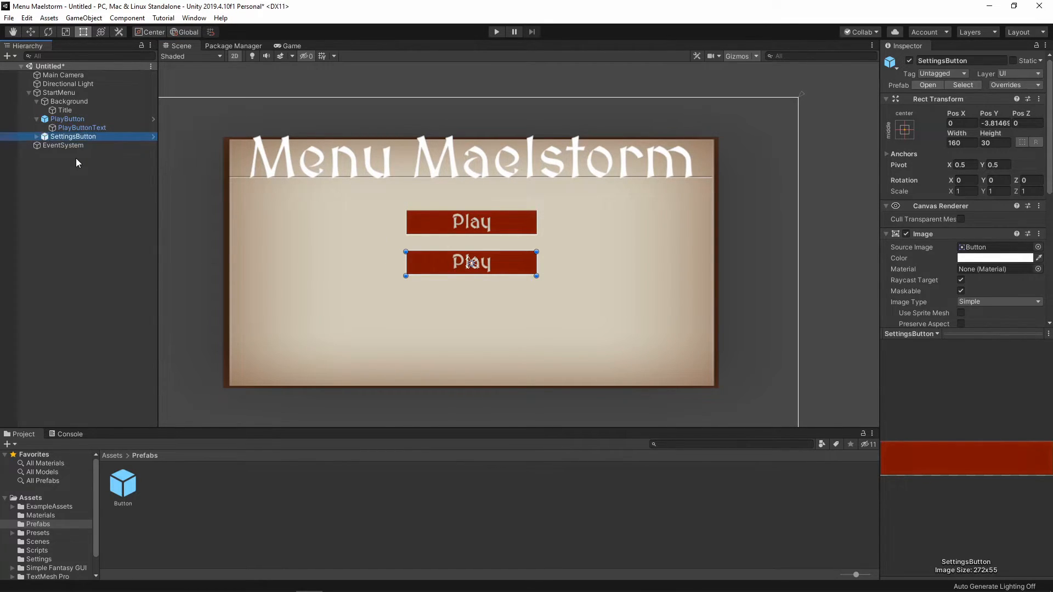
key("Right")
key("Down")
left_click(84, 147)
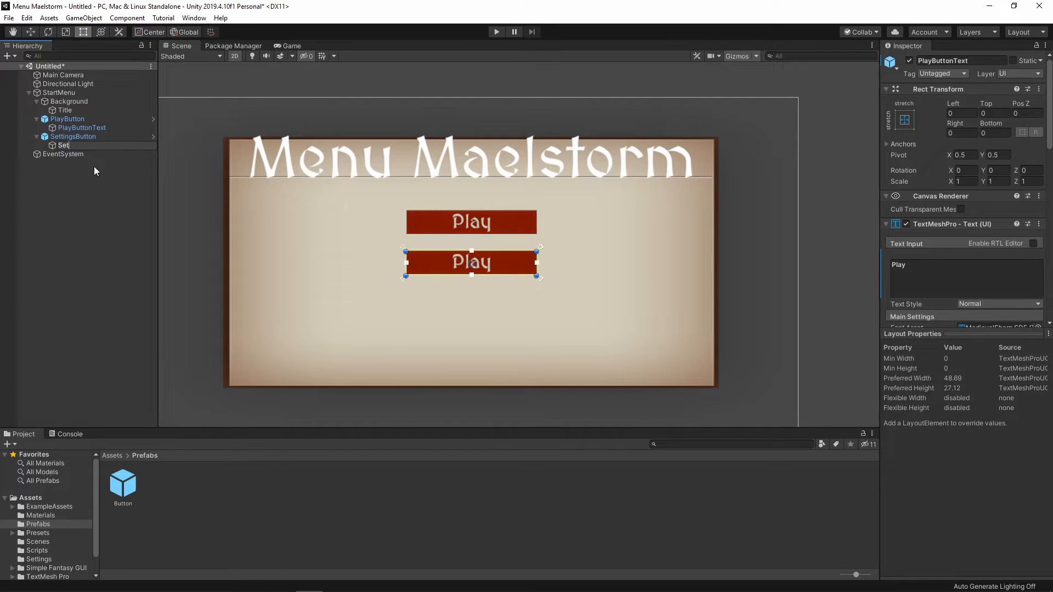
type("SettingsButtonText")
key("Return")
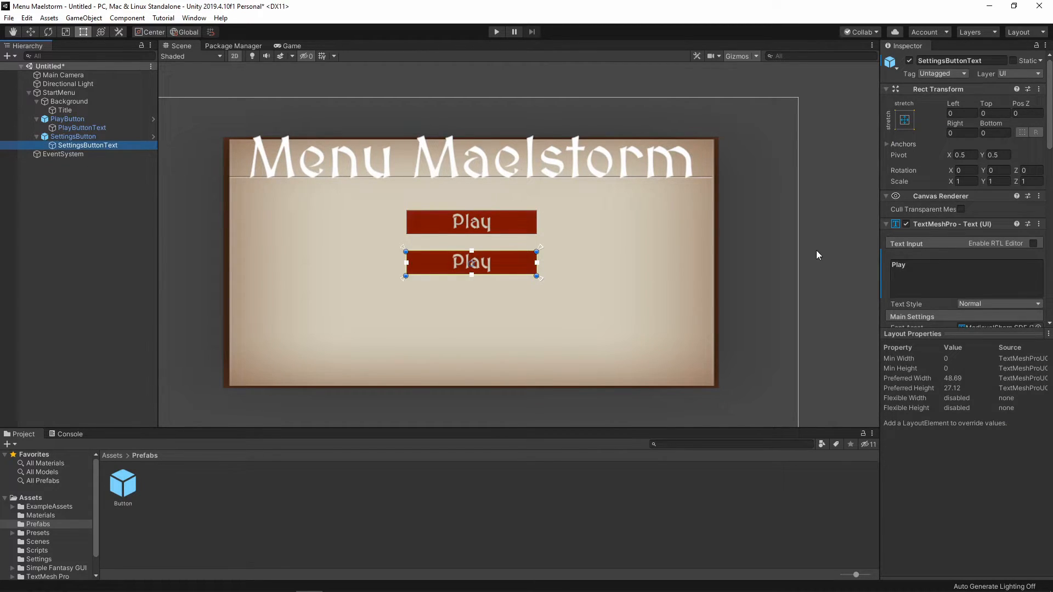
Change the text shown on SettingsButton to Settings and select the SettingsButton object.
left_click_drag(926, 272, 826, 267)
type("Settings")
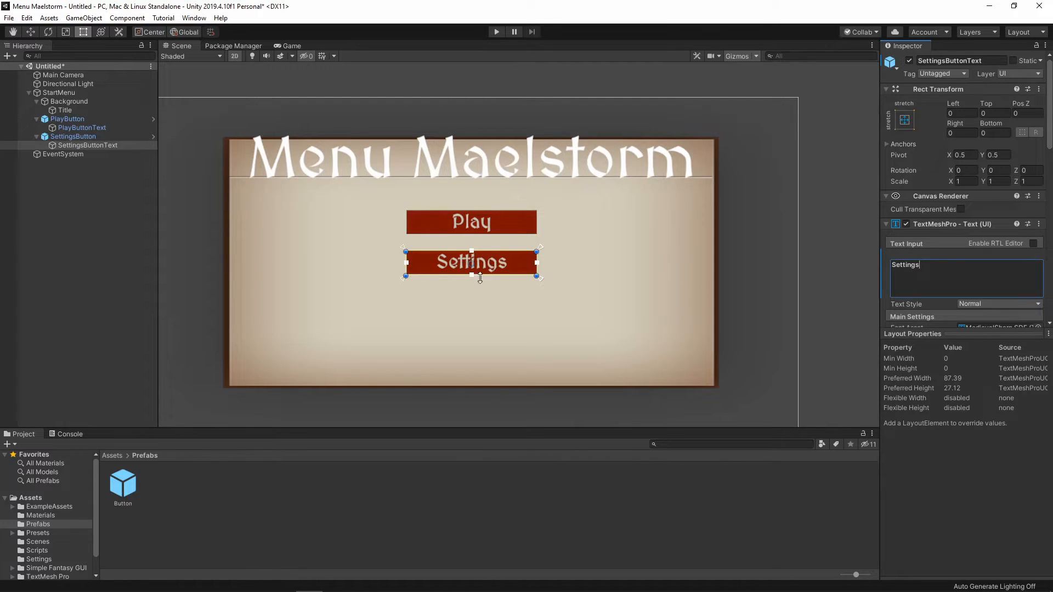
left_click(90, 137)
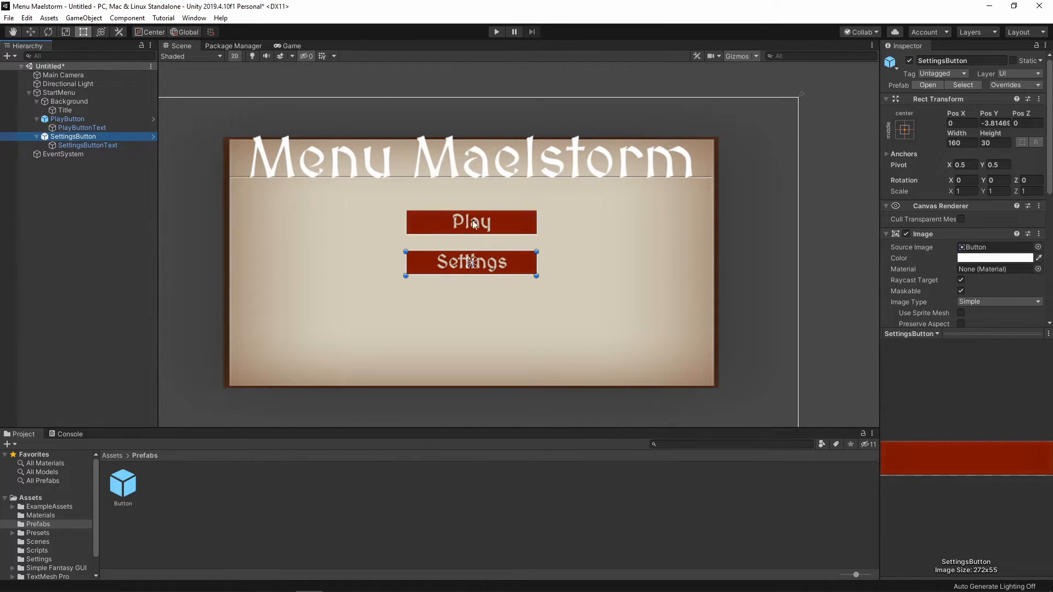
Run the scene in play mode, test the Play button's pressed look, and stop the run.
left_click(496, 34)
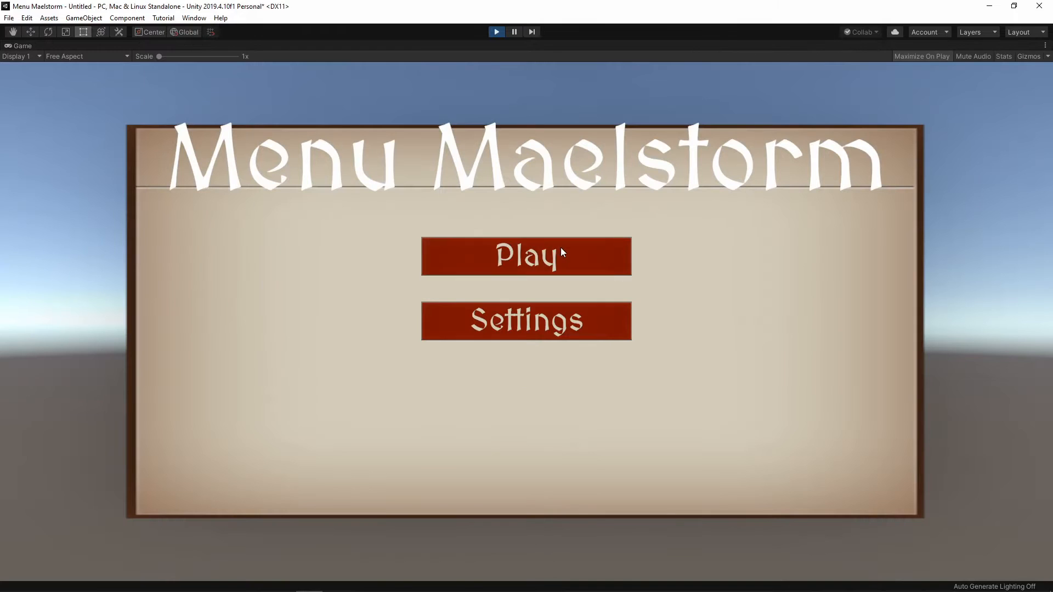
left_click(558, 272)
left_click(504, 33)
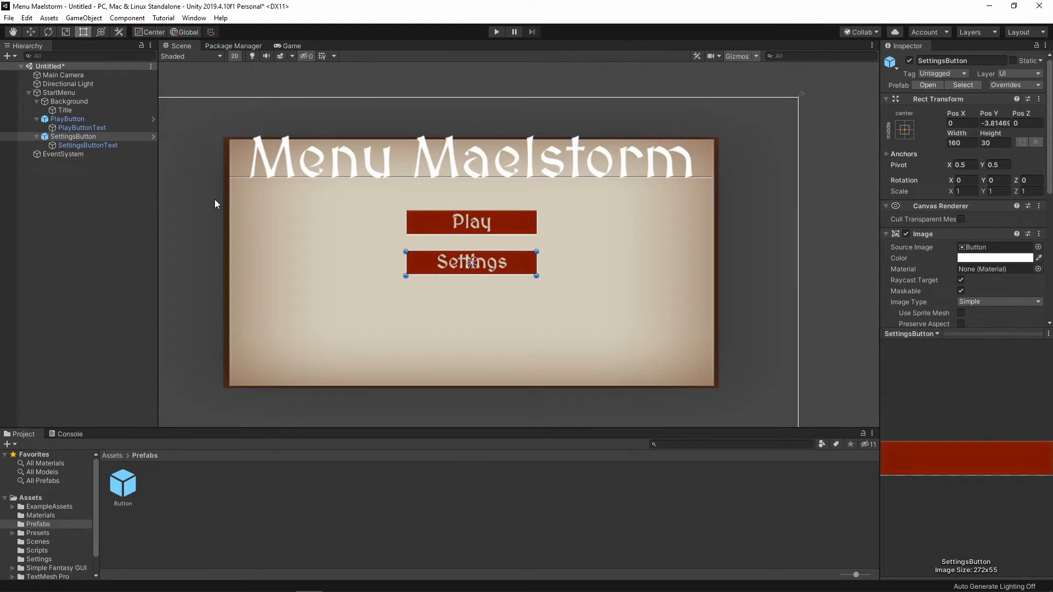
Duplicate SettingsButton, place the copy directly below the original, and rename it QuitButton.
left_click(51, 136)
key("ctrl+d")
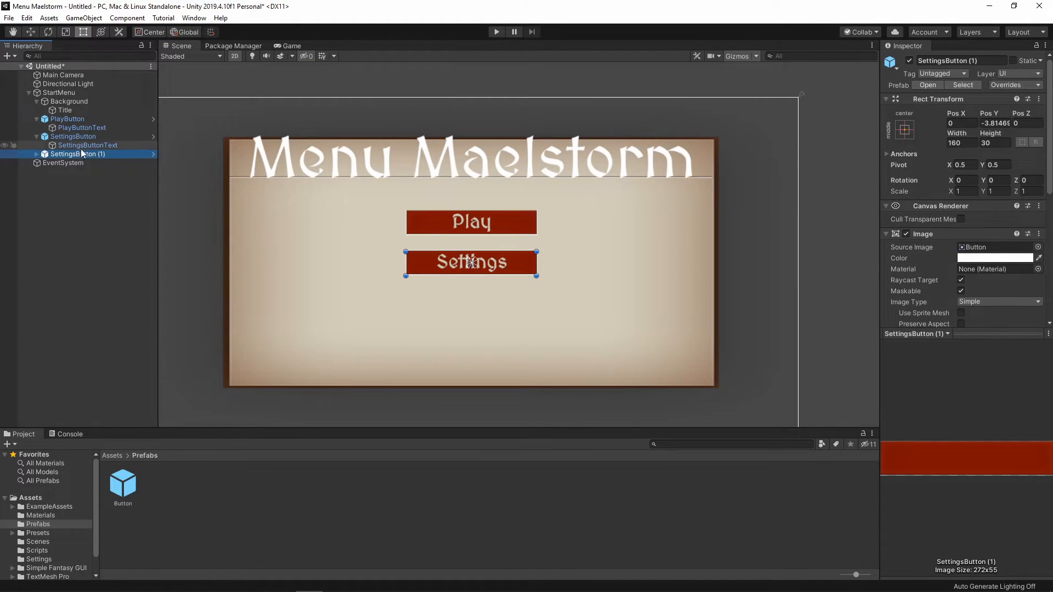
left_click_drag(524, 271, 524, 314)
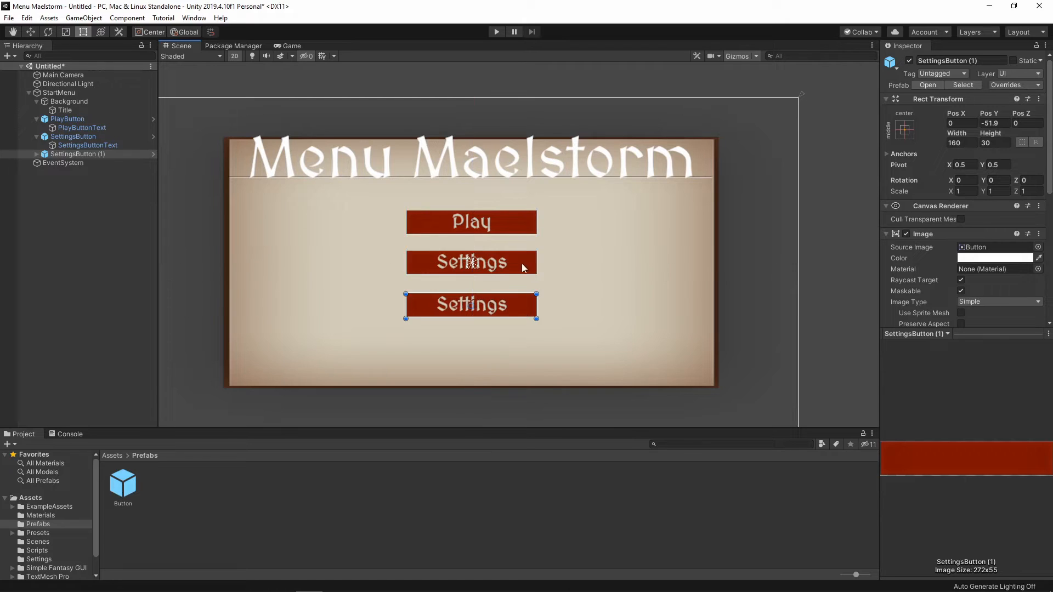
left_click(36, 154)
left_click(56, 156)
type("QuitButton")
Rename the text object inside QuitButton as QuitButtonText and set its displayed text to Quit.
left_click(82, 163)
left_click(91, 164)
type("QuitButtonText")
key("Return")
double_click(913, 268)
type("Q")
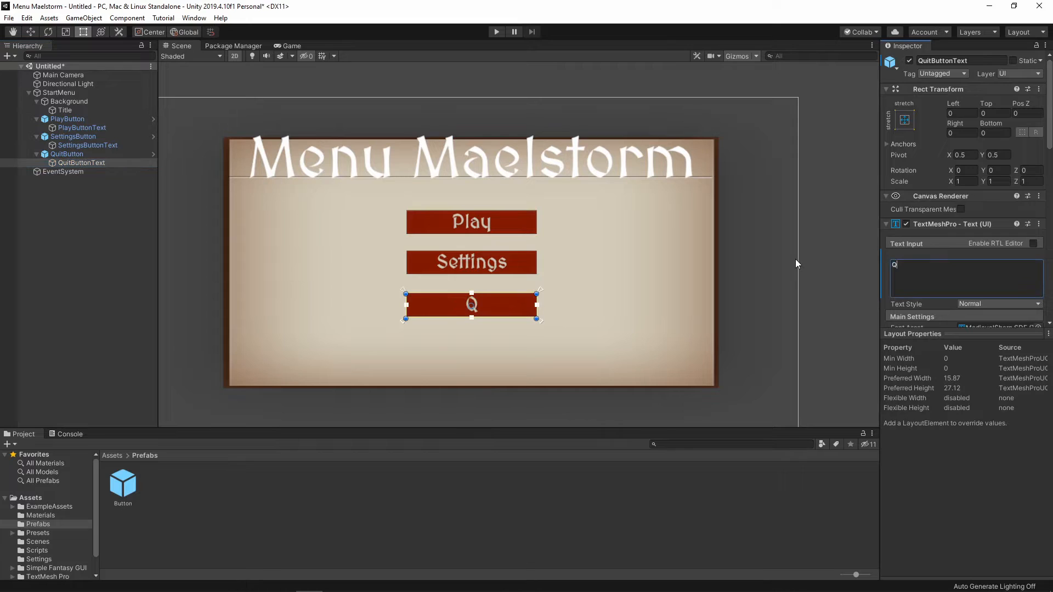
type("uit")
Move the Play, Settings and Quit buttons together slightly lower on the menu background and collapse their hierarchy entries.
left_click_drag(546, 206, 406, 340)
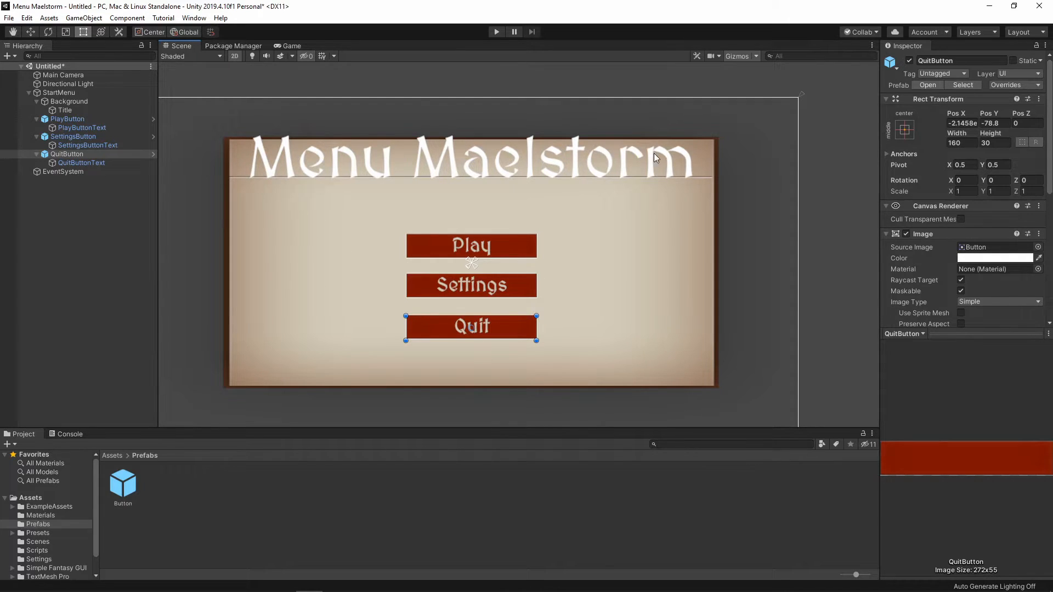
left_click(37, 119)
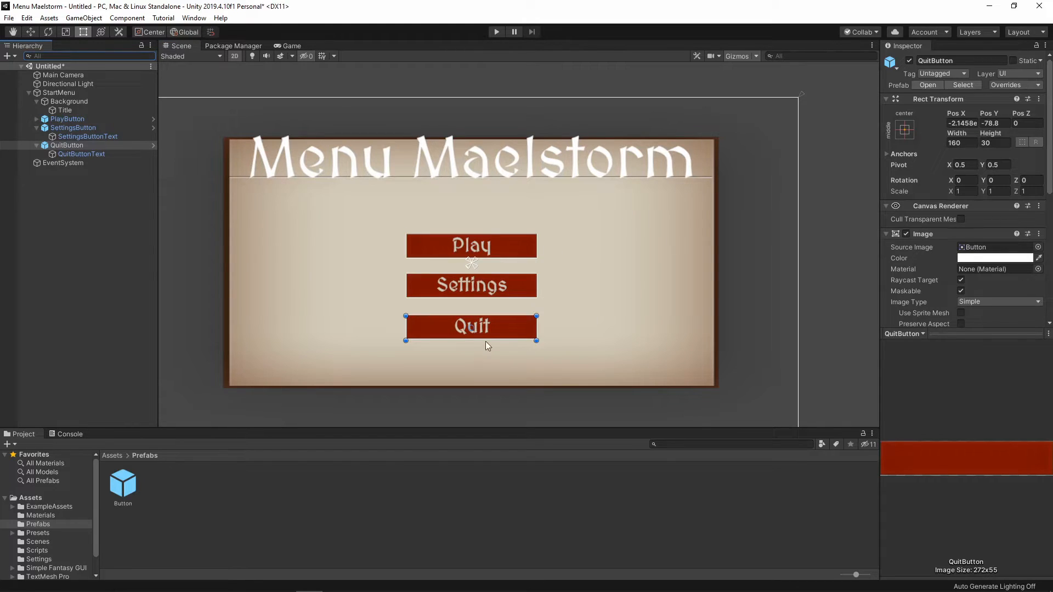
left_click(36, 128)
left_click(35, 138)
Set the Title text's vertex color to the dark red sampled from the Play button.
left_click(66, 112)
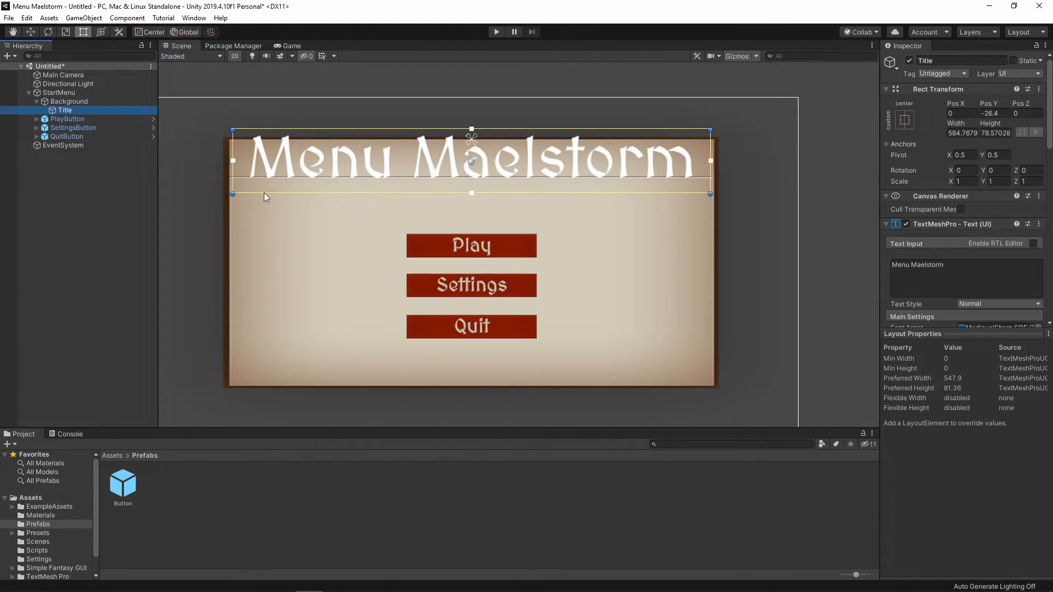
scroll(976, 269, "down", 3)
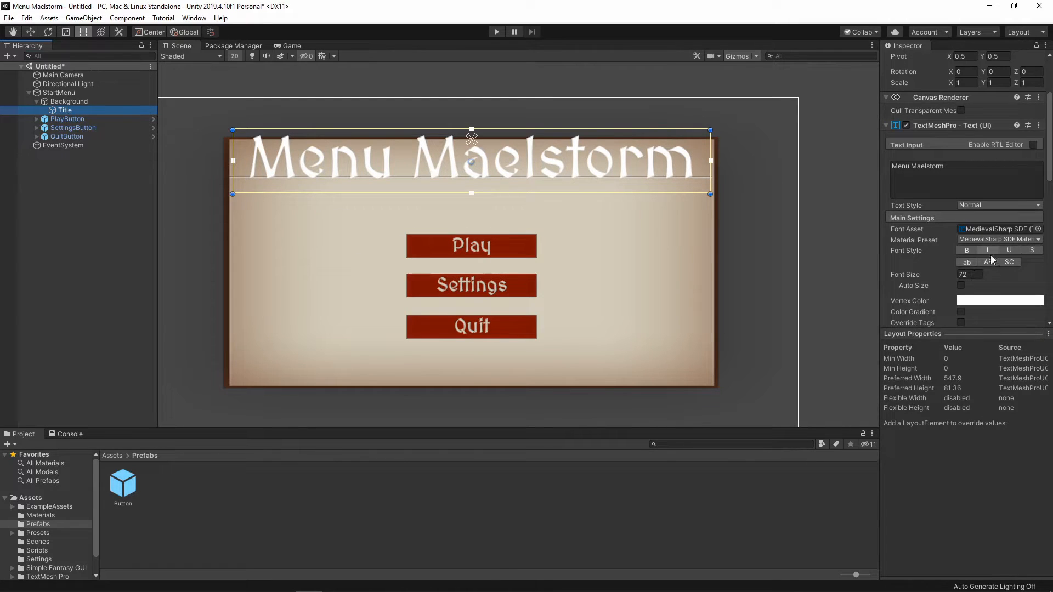
left_click(962, 301)
left_click(932, 159)
left_click(508, 244)
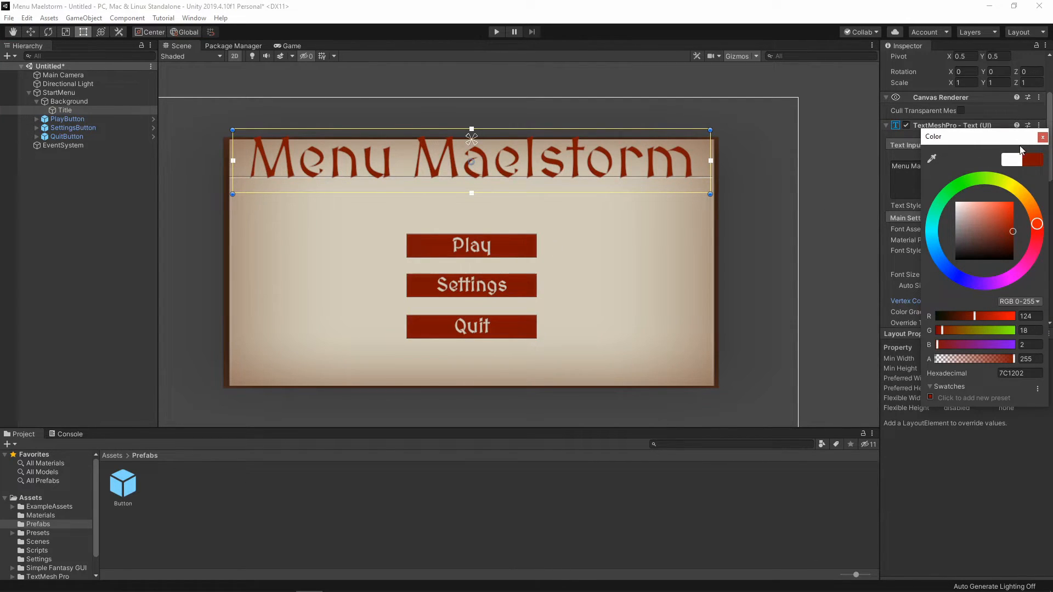
left_click(1042, 137)
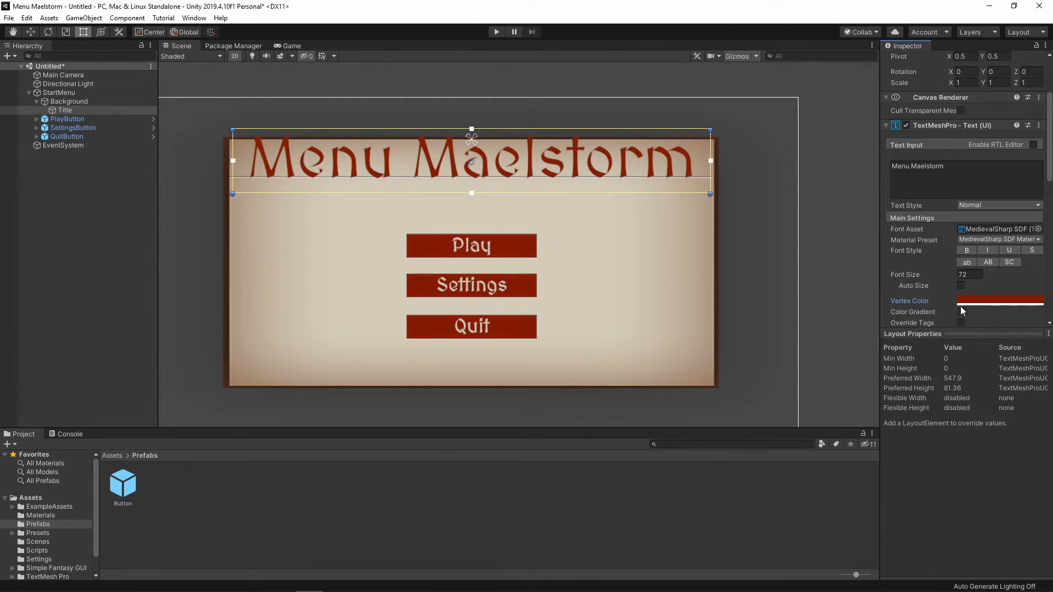
Enable the color gradient on the Title text and set its vertex color to white FFFFFF.
scroll(965, 304, "down", 3)
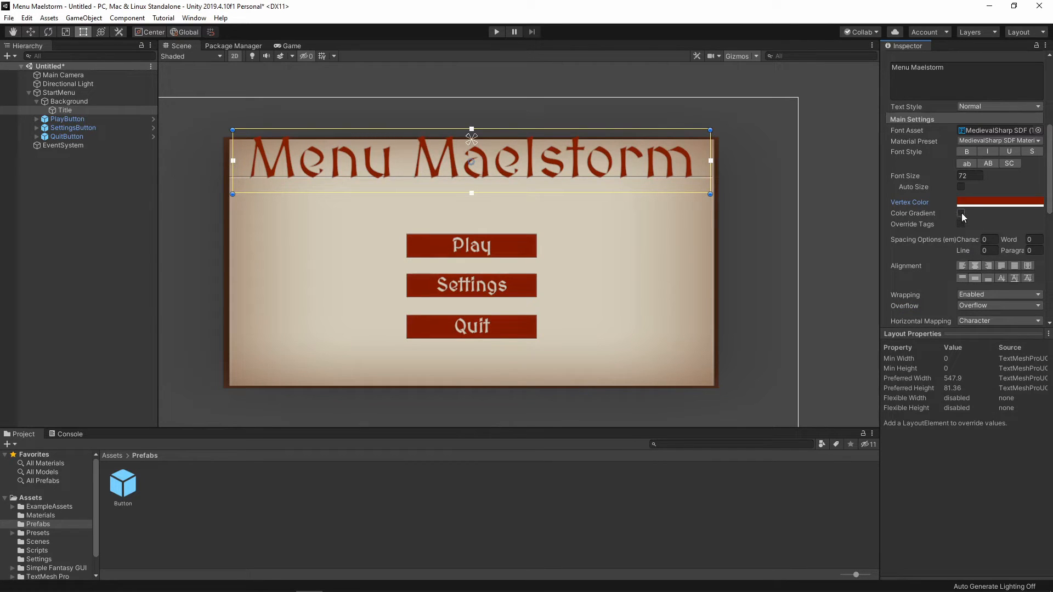
left_click(961, 213)
left_click(987, 250)
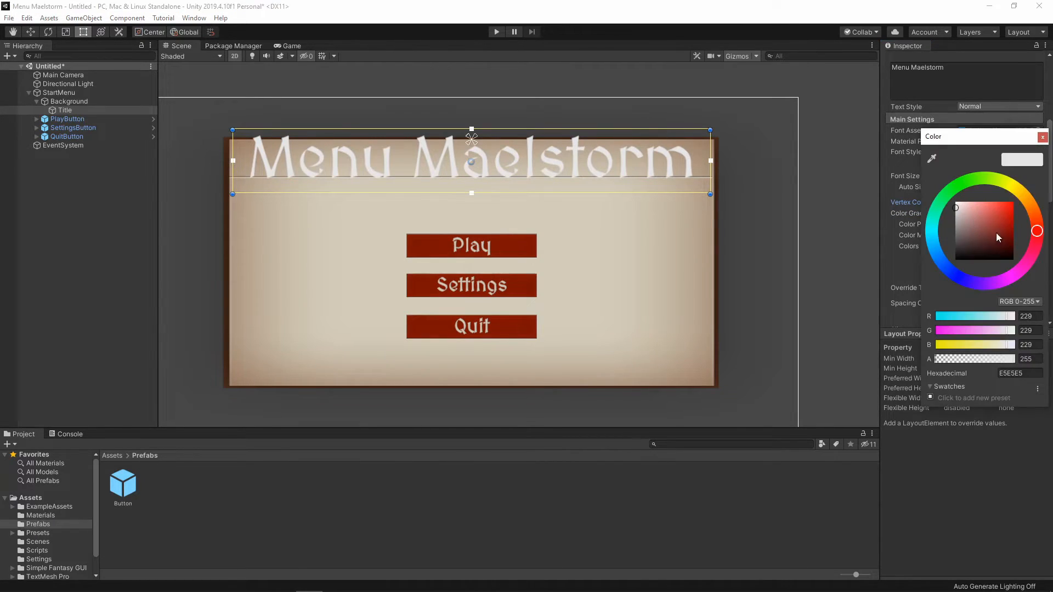
left_click_drag(963, 211, 934, 199)
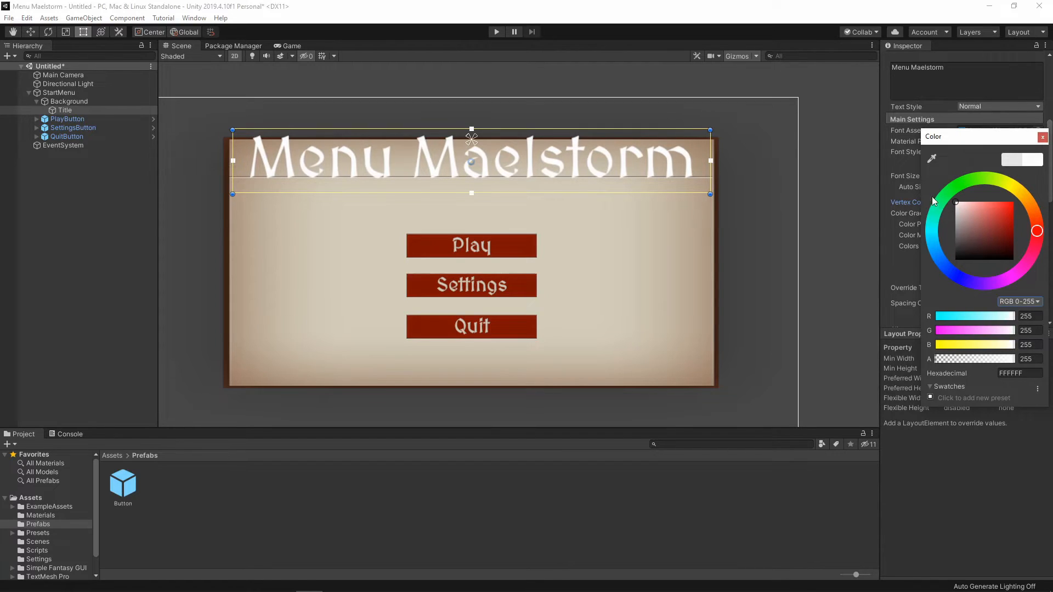
left_click(1042, 137)
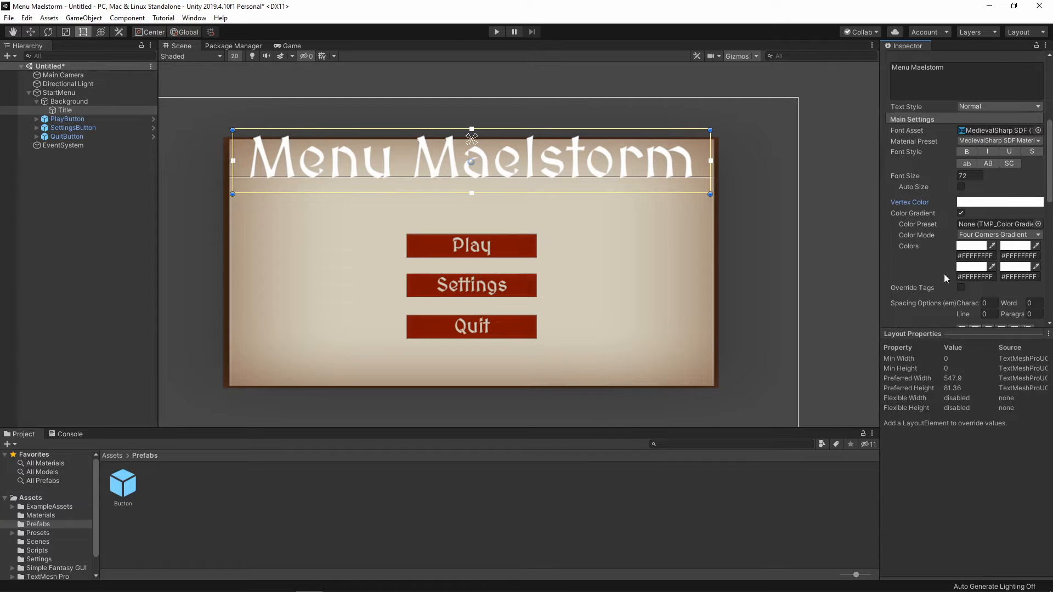
Change the Title's color mode to Vertical Gradient and sample the buttons' dark red for both gradient colors.
left_click(990, 235)
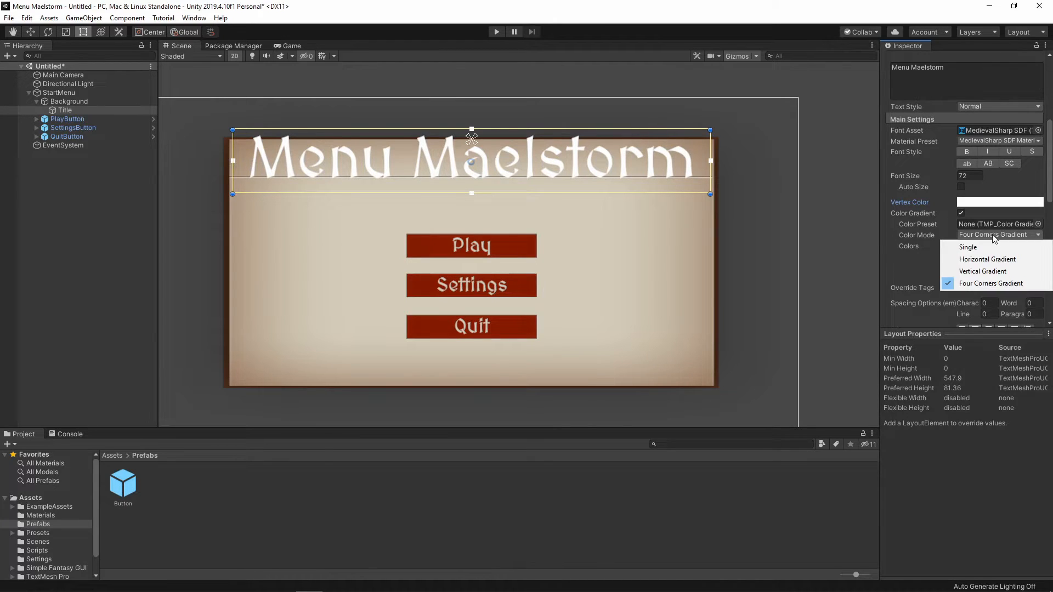
left_click(980, 277)
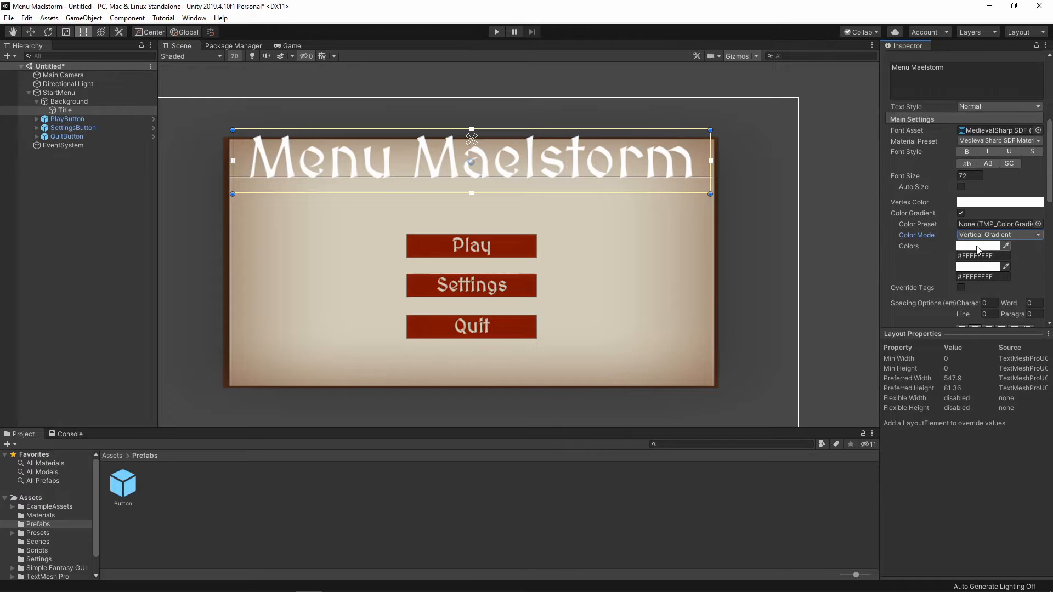
left_click(1005, 246)
left_click(527, 252)
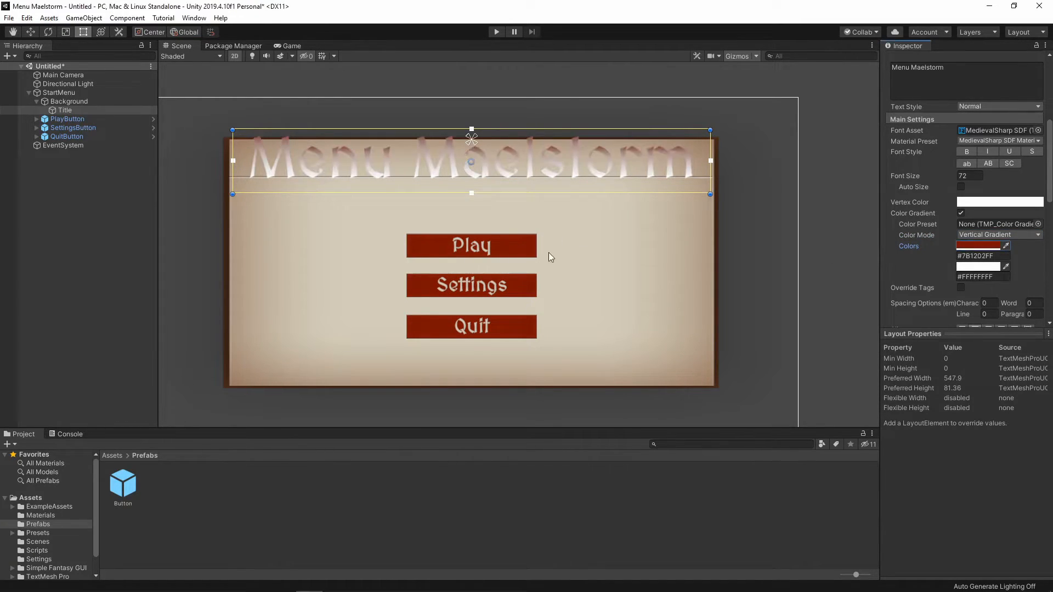
left_click(1005, 267)
left_click(510, 294)
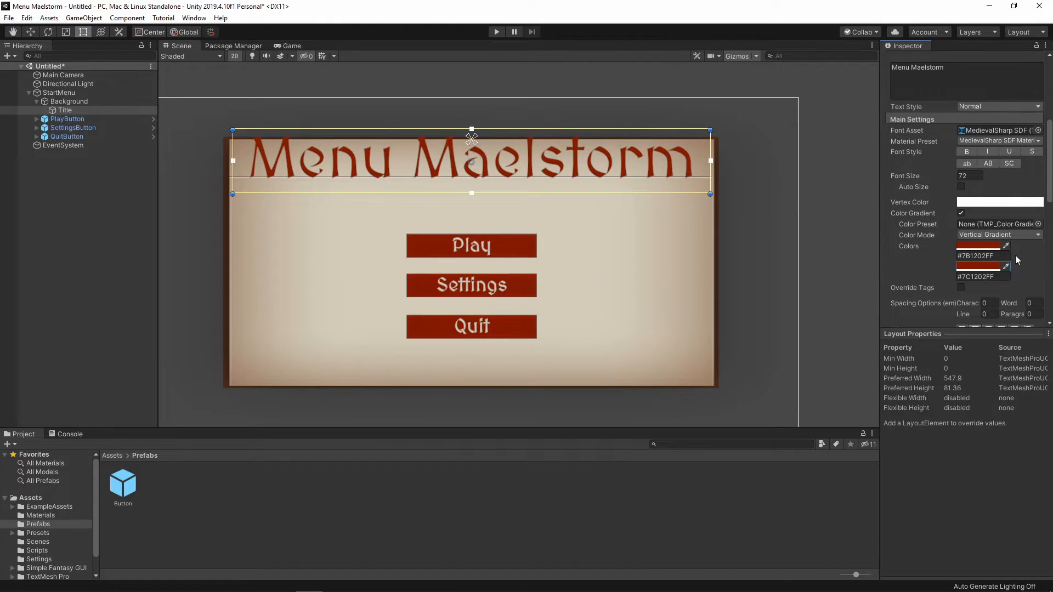
Adjust the Title's vertical gradient to a lighter top color, B26A5F, and a darker bottom color, 350700.
left_click(969, 245)
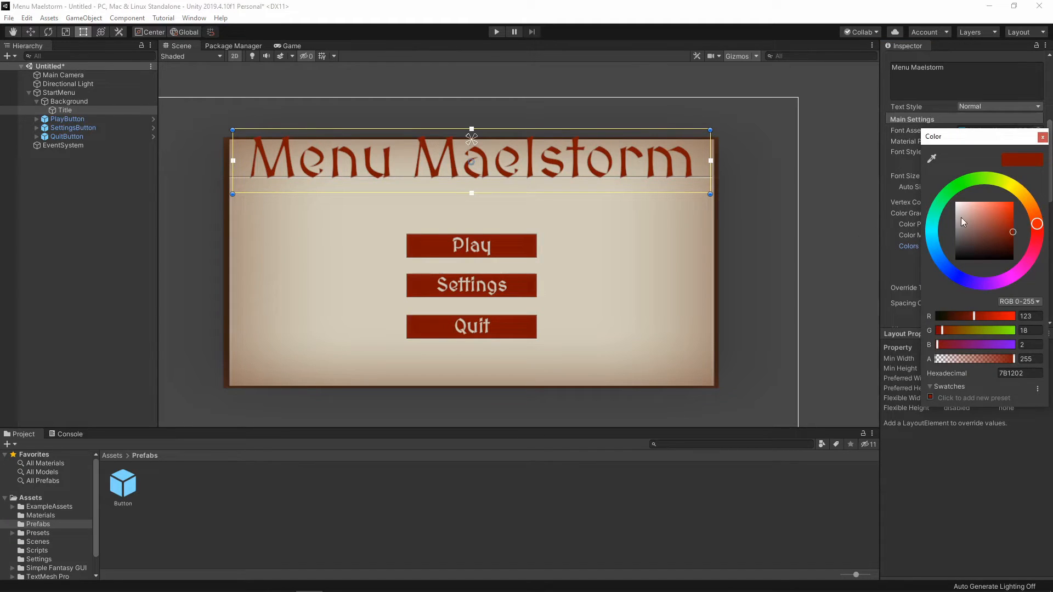
left_click_drag(1012, 232, 991, 226)
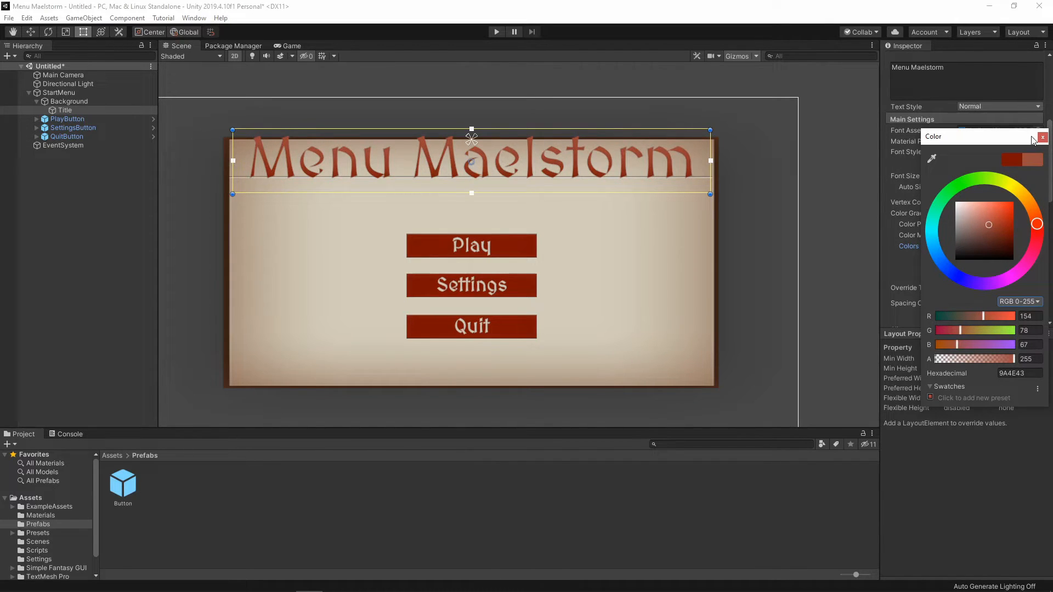
left_click(1042, 137)
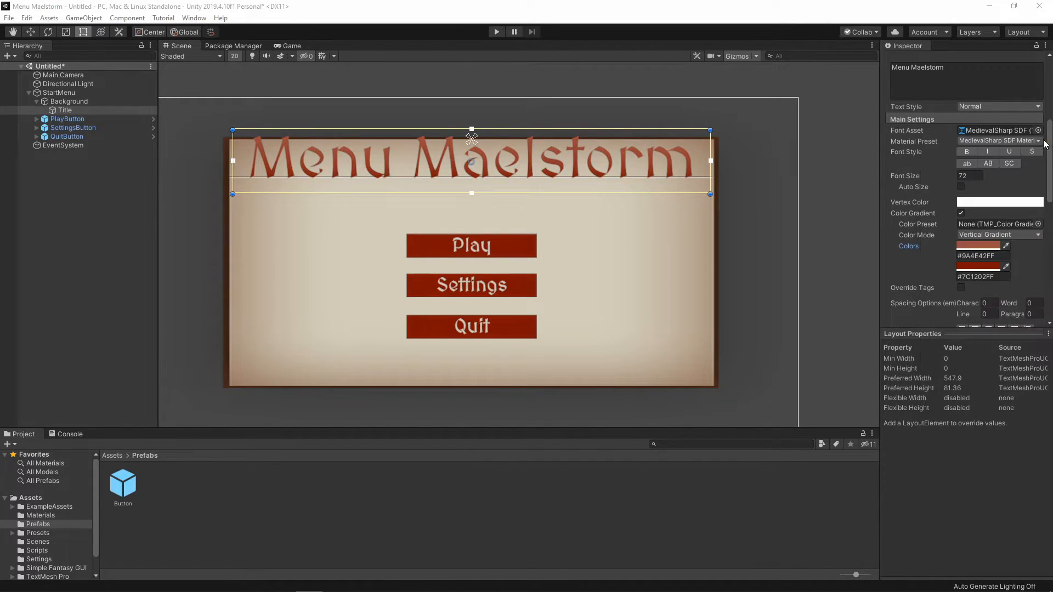
left_click(976, 266)
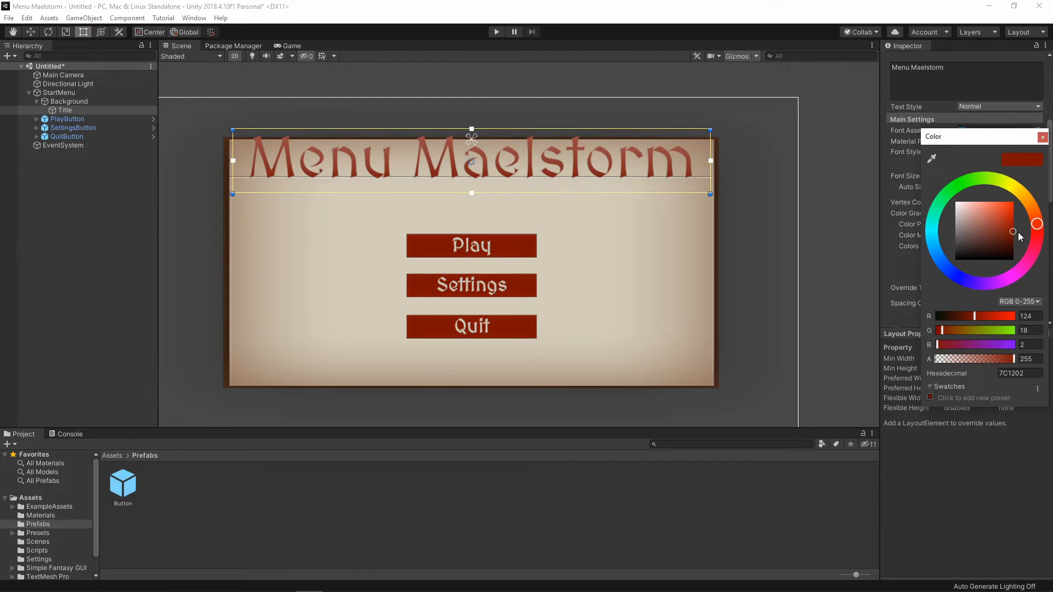
left_click_drag(1014, 232, 1015, 250)
left_click_drag(1014, 252, 983, 219)
left_click(905, 192)
left_click(974, 248)
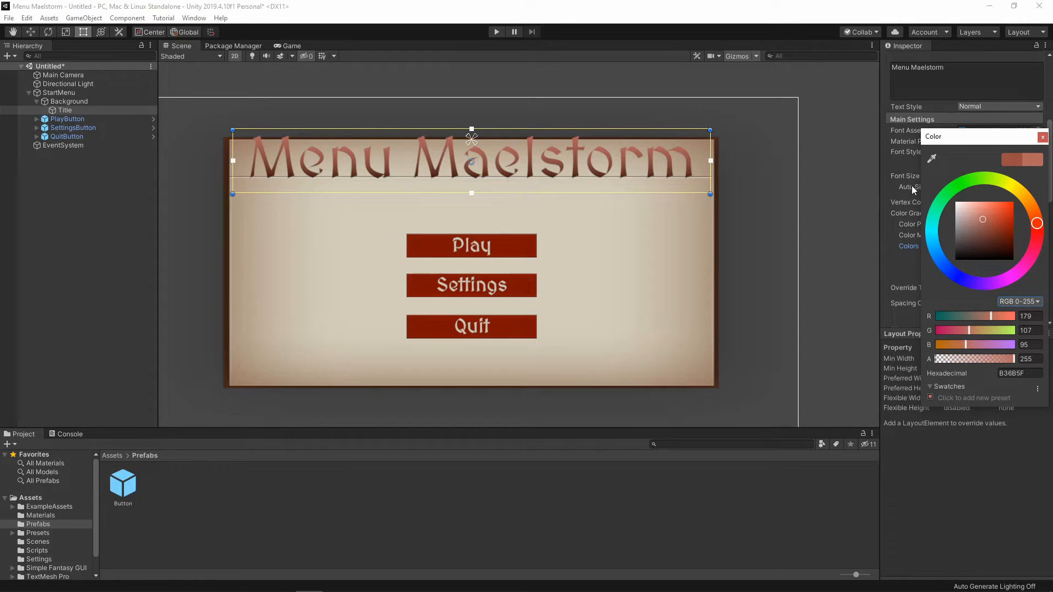
left_click(890, 167)
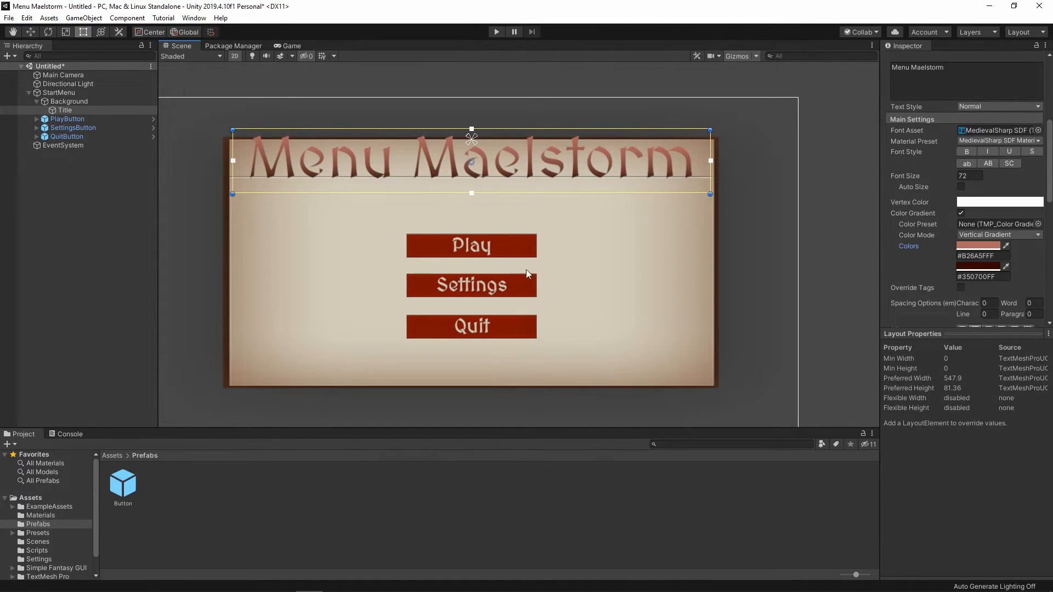
Deselect the Title, preview the three-button menu in play mode, and stop the run.
left_click(506, 163)
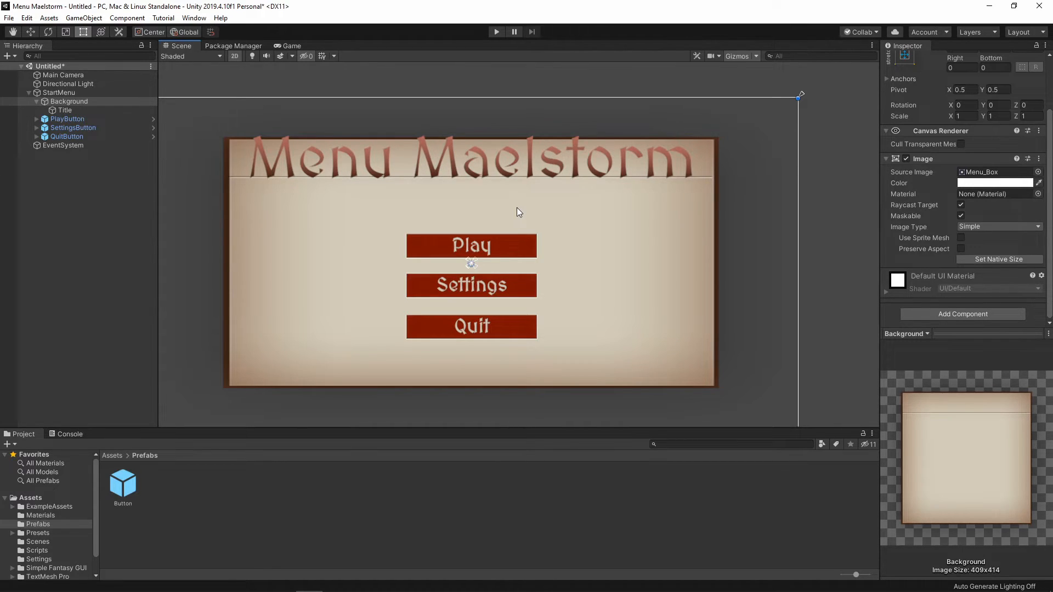
left_click(494, 31)
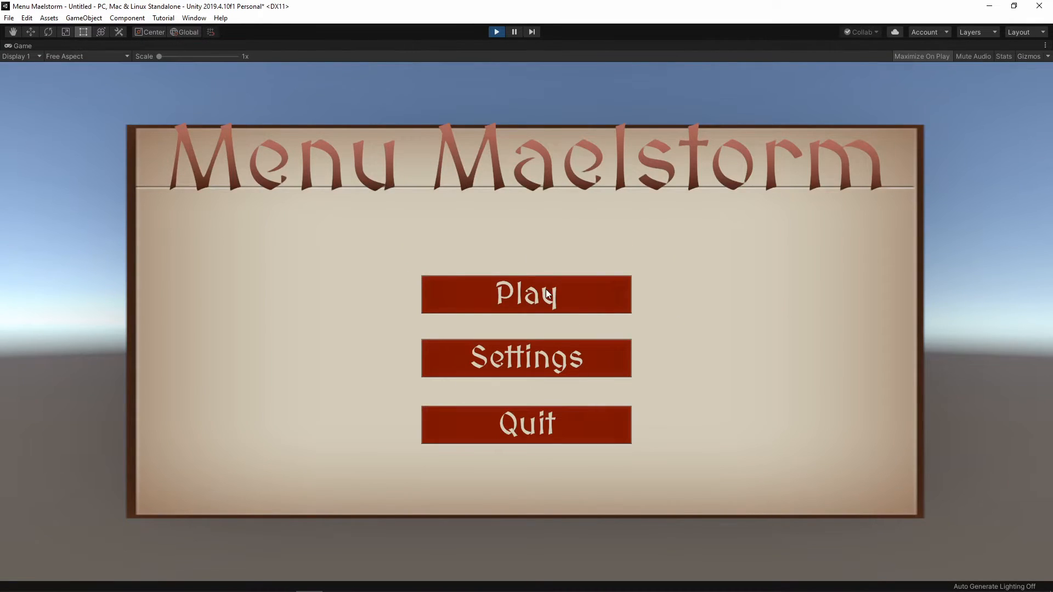
left_click(498, 36)
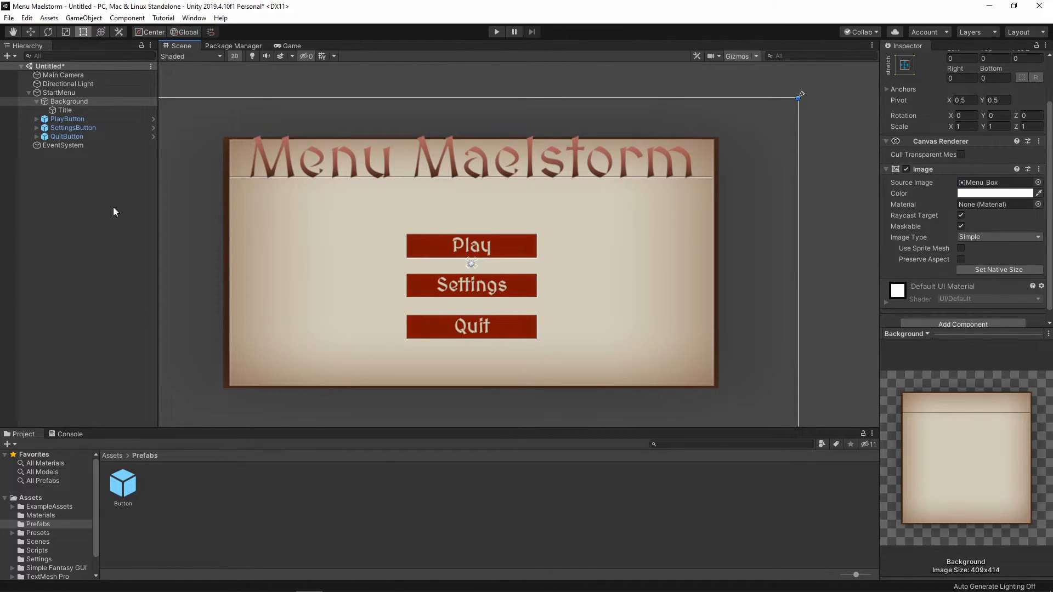
Add an On Click event to PlayButton and assign StartMenu as its target object.
left_click(67, 119)
scroll(980, 260, "down", 5)
scroll(976, 278, "up", 5)
scroll(972, 278, "down", 5)
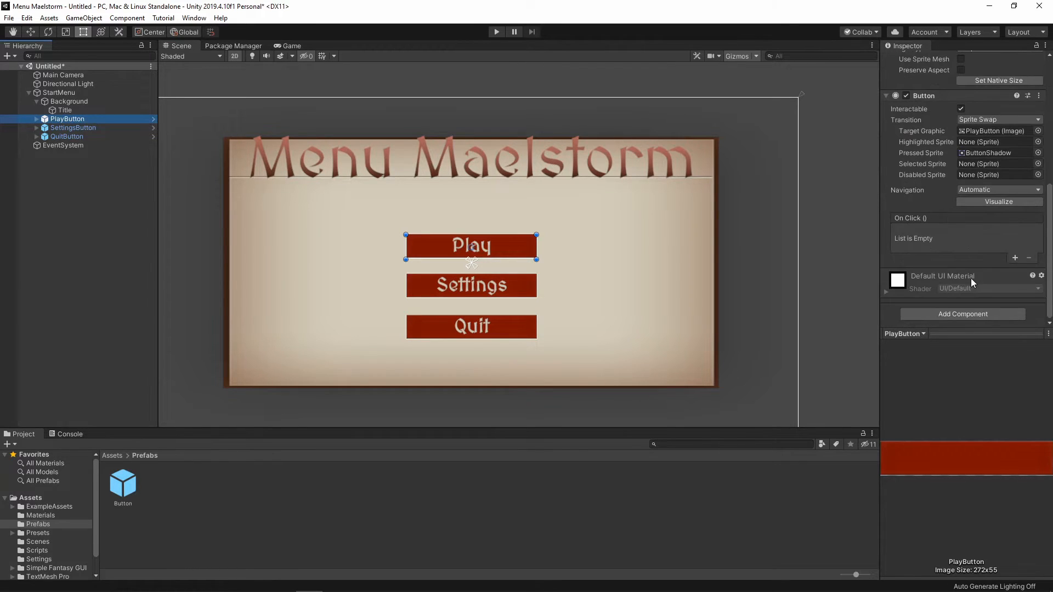
scroll(987, 219, "up", 3)
scroll(980, 217, "down", 3)
left_click(1014, 258)
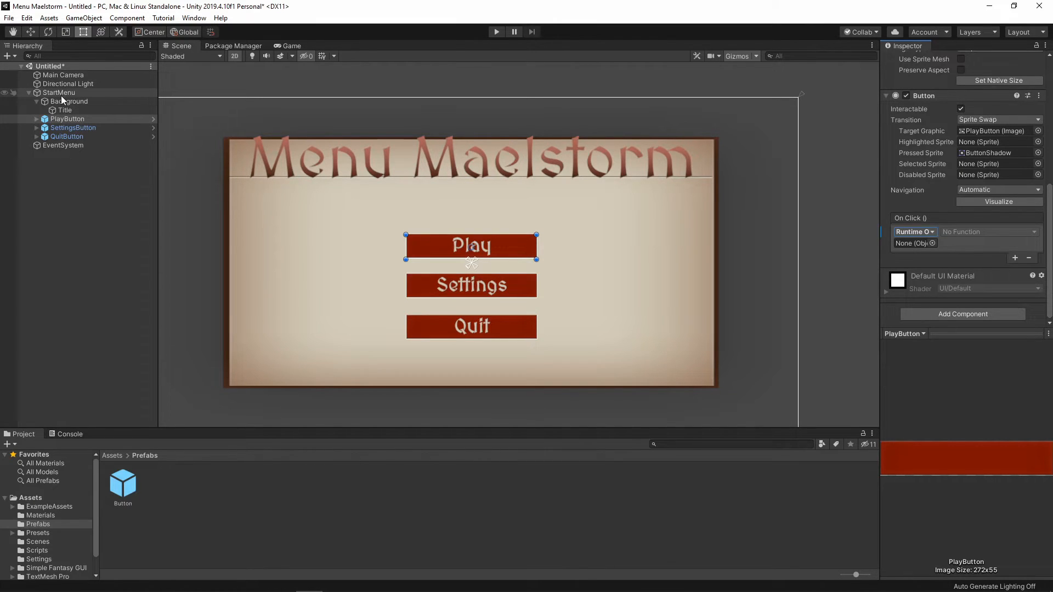
left_click_drag(61, 94, 915, 243)
Set PlayButton's On Click function to GameObject.SetActive with the value left unchecked.
left_click(984, 234)
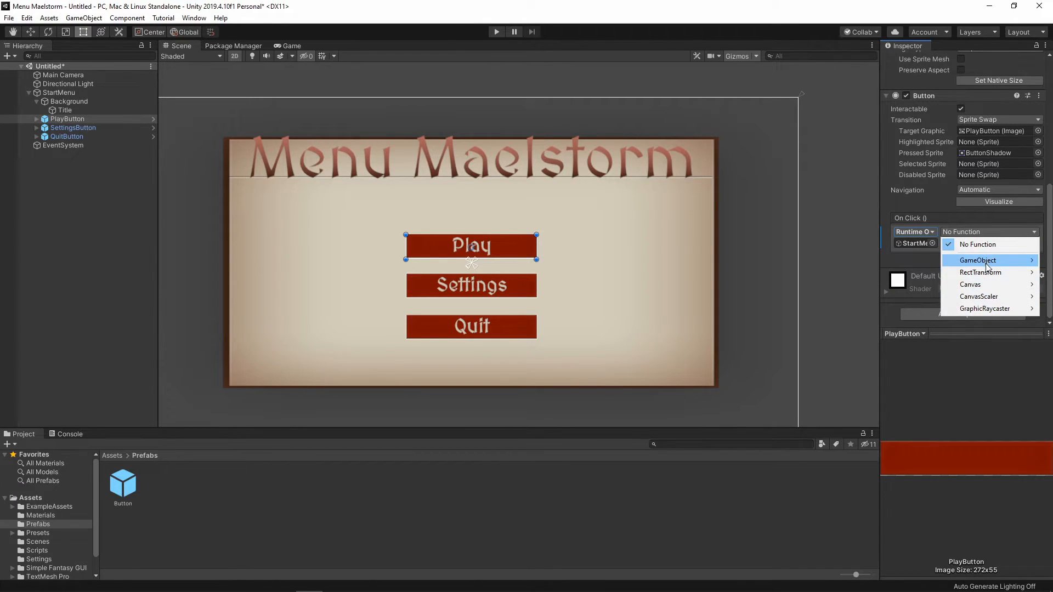
mouse_move(987, 266)
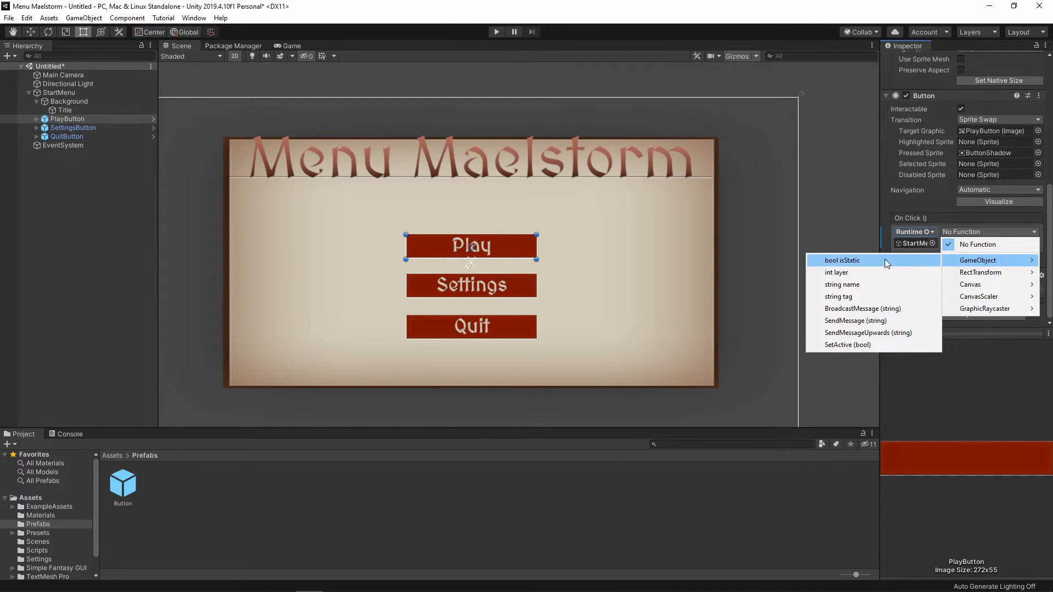
left_click(854, 343)
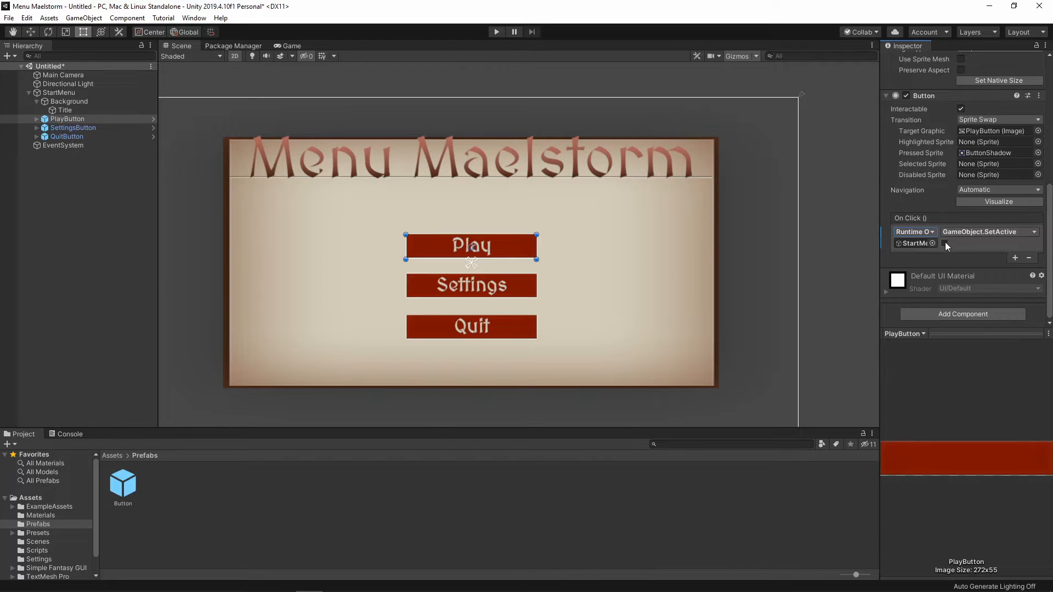
Run the scene, use the Play button to test hiding StartMenu, and stop the run.
left_click(58, 93)
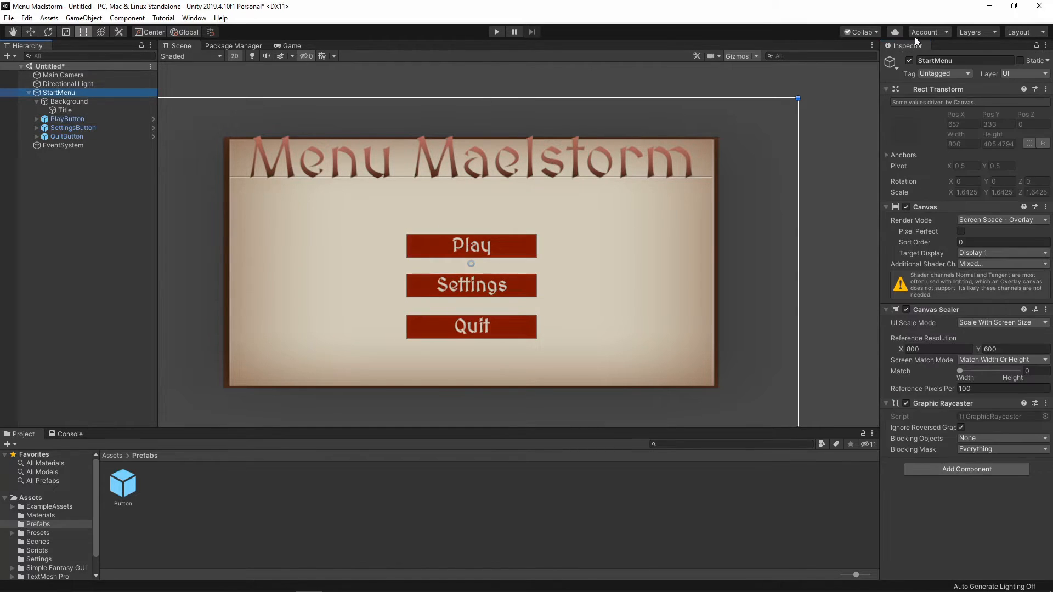
left_click(911, 61)
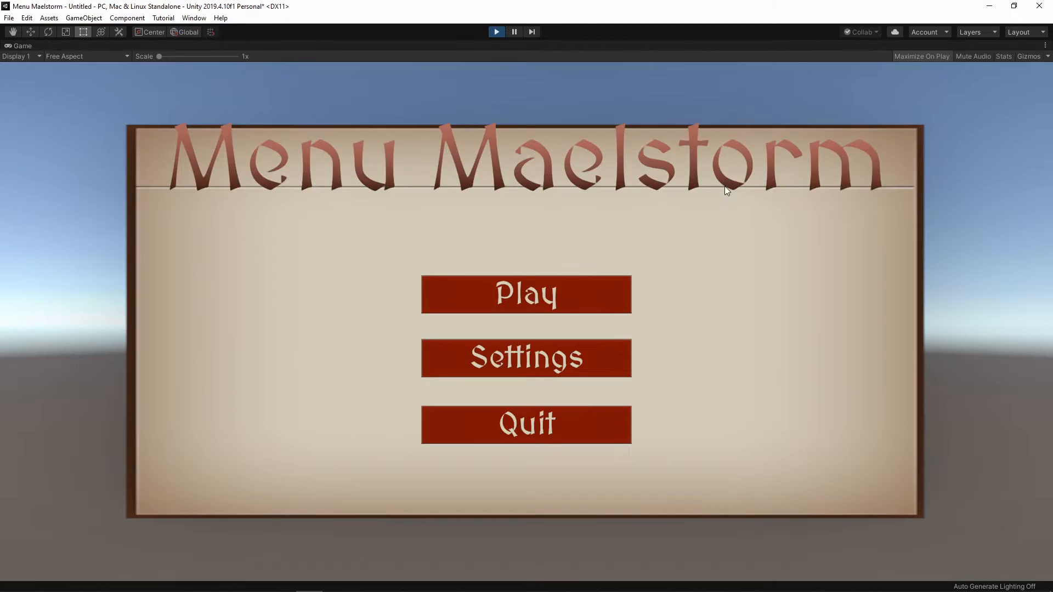
left_click(587, 293)
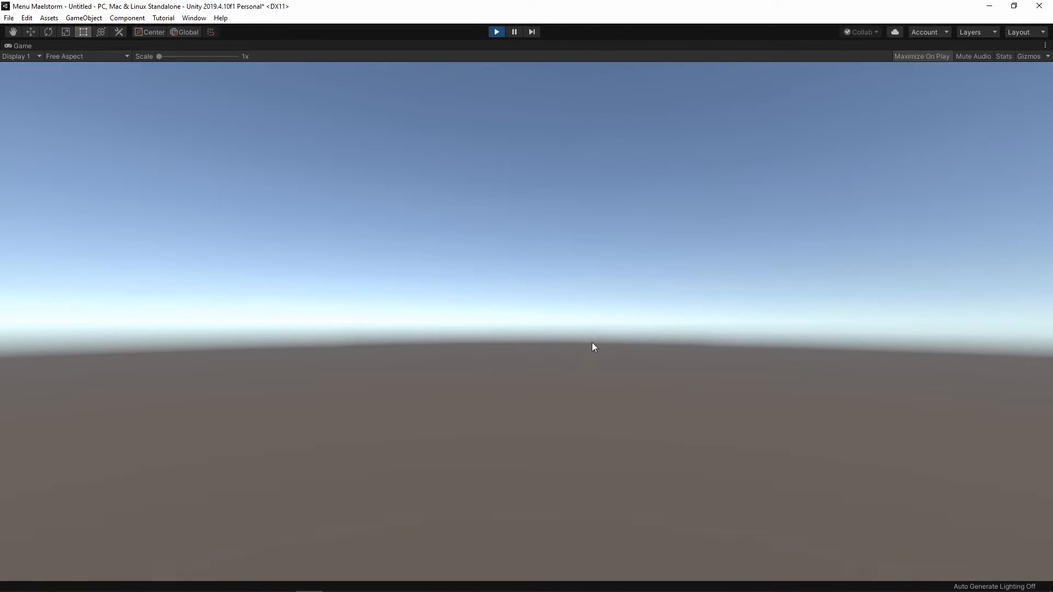
left_click(496, 32)
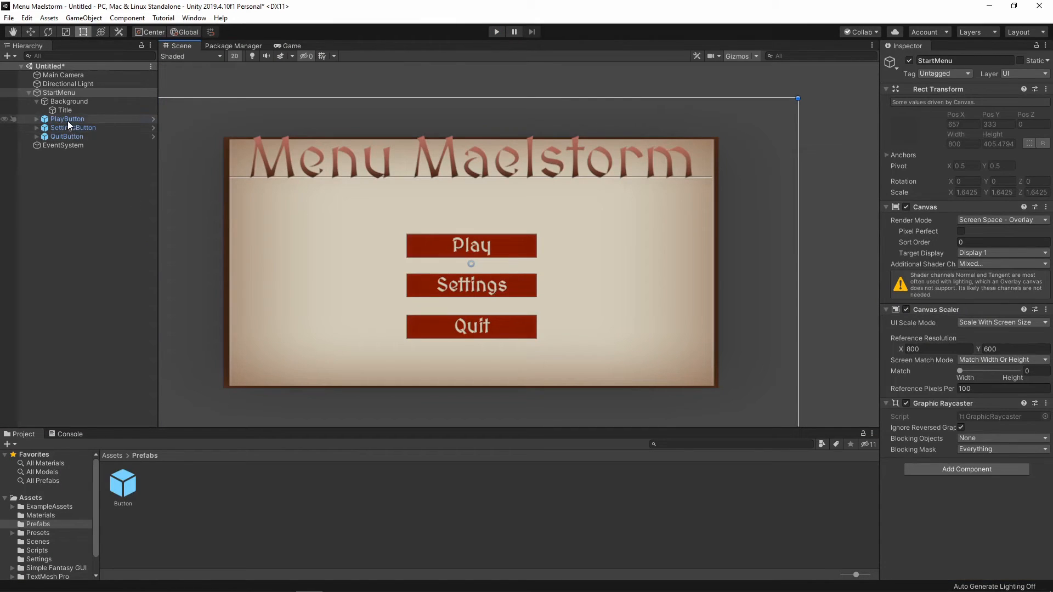
Remove the StartMenu event from PlayButton's On Click list.
left_click(67, 119)
scroll(981, 290, "down", 5)
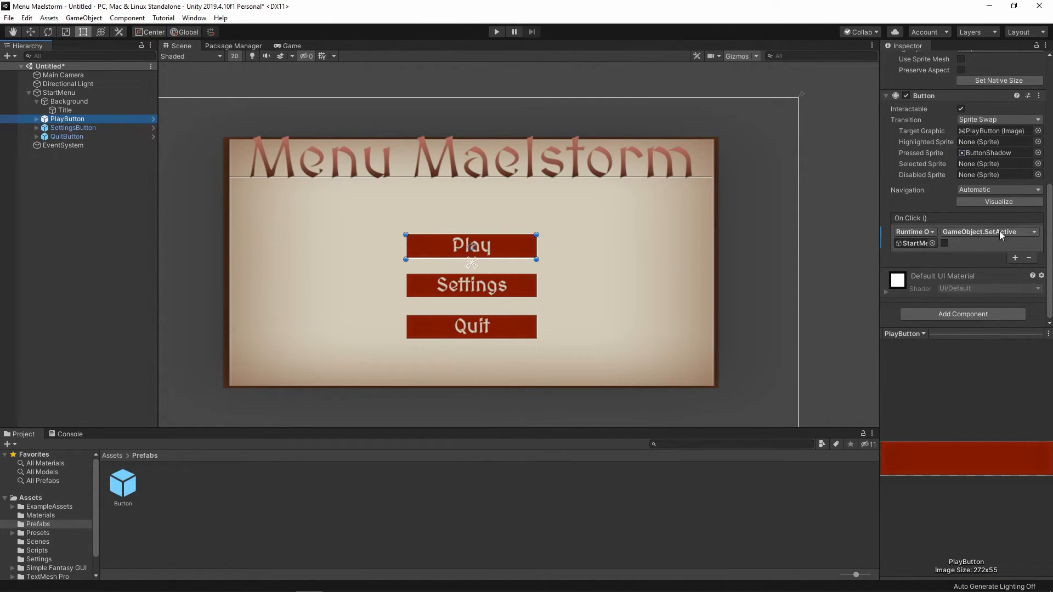
left_click(1030, 258)
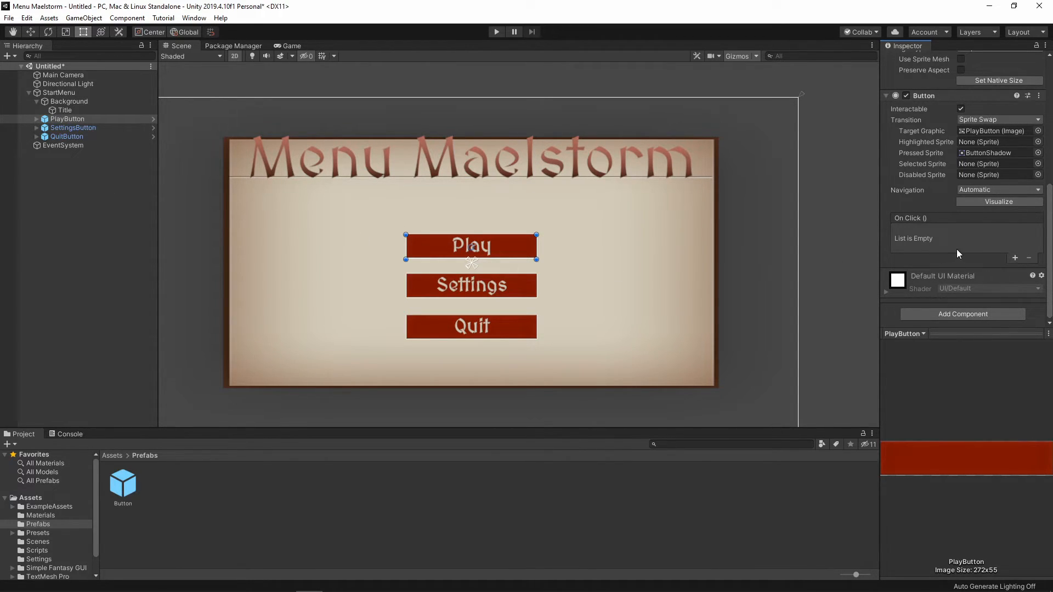
scroll(971, 229, "up", 3)
scroll(965, 241, "down", 3)
Add a UI Slider under StartMenu and place it above and to the right of the Play button.
right_click(60, 95)
mouse_move(100, 277)
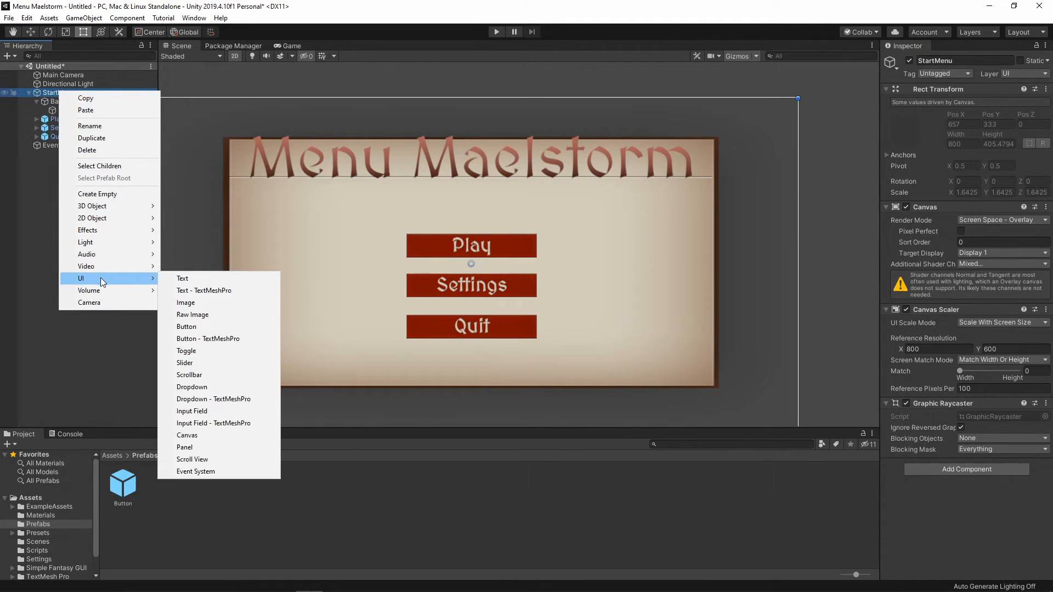
left_click(206, 364)
left_click_drag(503, 261, 624, 215)
scroll(979, 232, "down", 5)
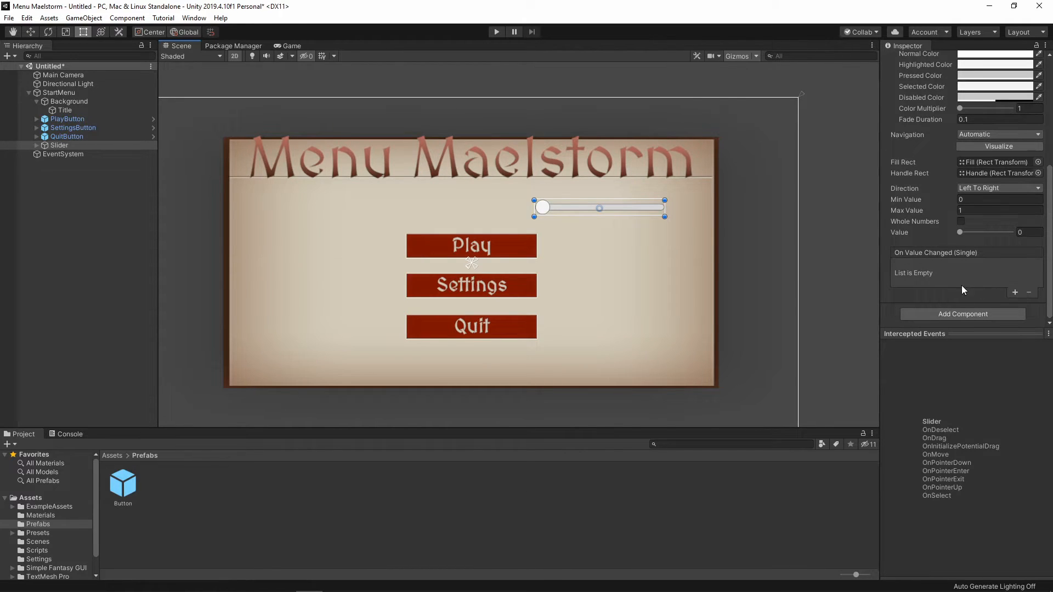
Test the slider's handle in play mode, stop the run, and delete the slider.
key("ctrl+p")
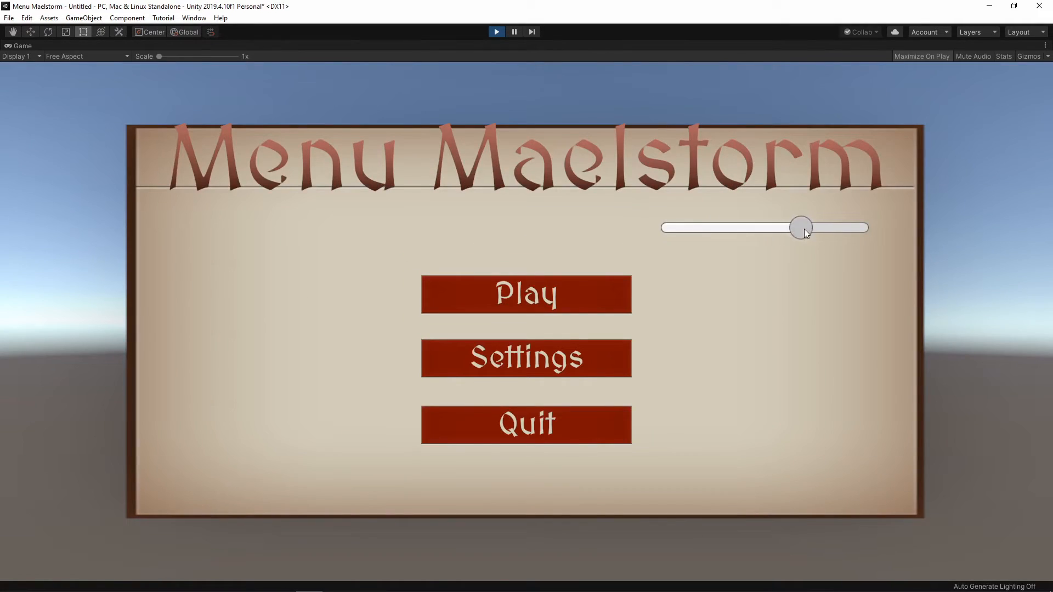
mouse_move(750, 231)
left_mouse_down()
mouse_move(805, 229)
mouse_move(756, 230)
left_mouse_up()
left_click(497, 31)
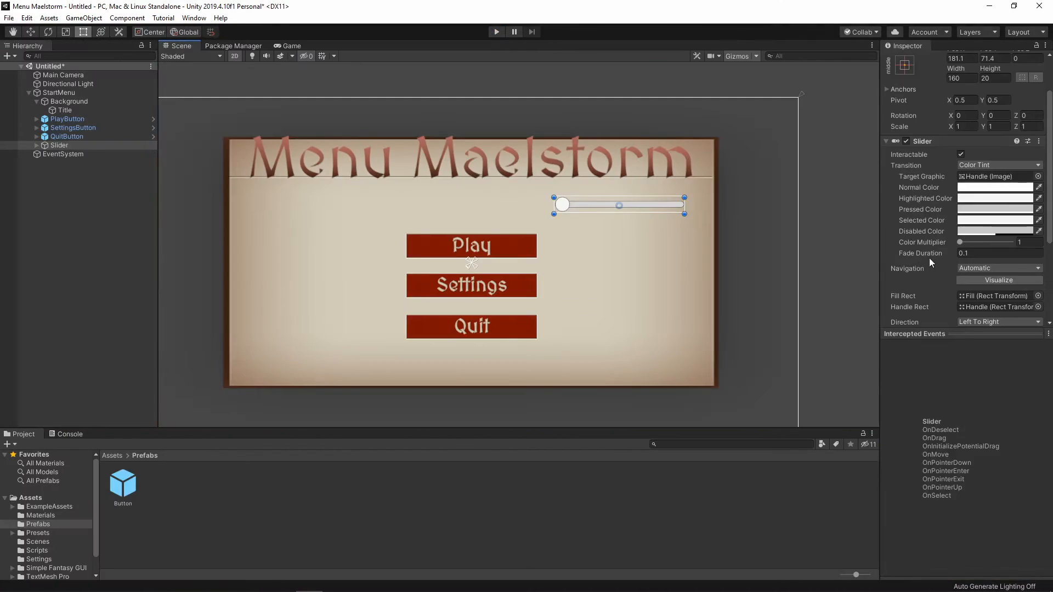
scroll(985, 271, "down", 3)
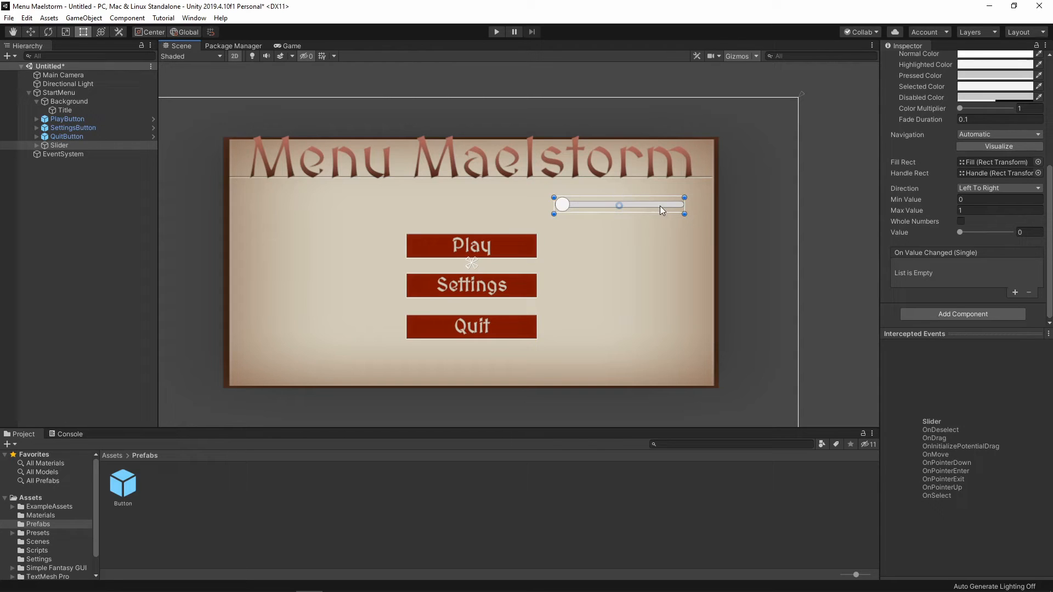
key("Delete")
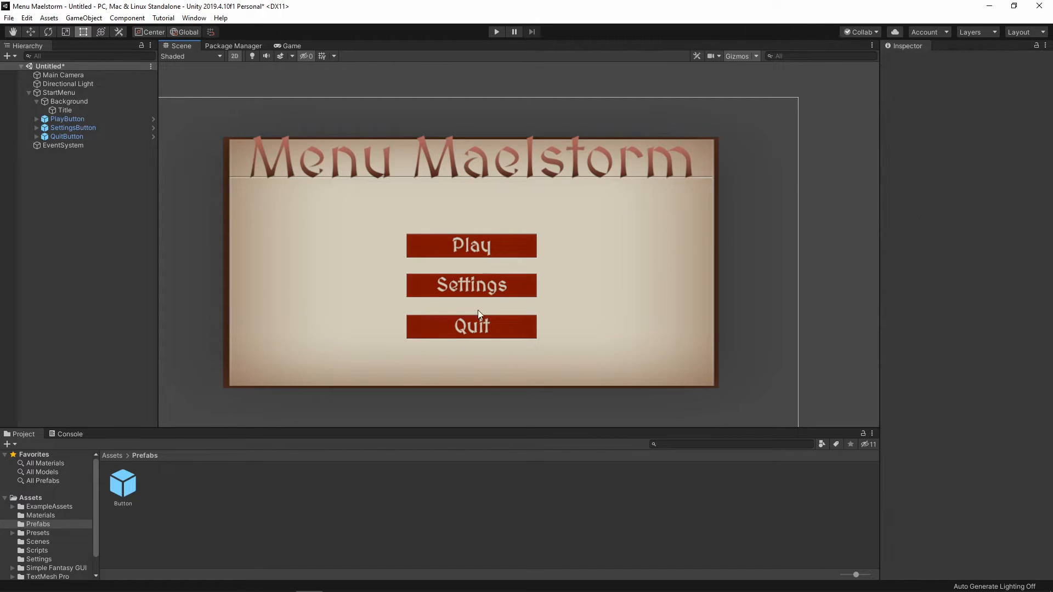
left_click(70, 119)
left_click(63, 126)
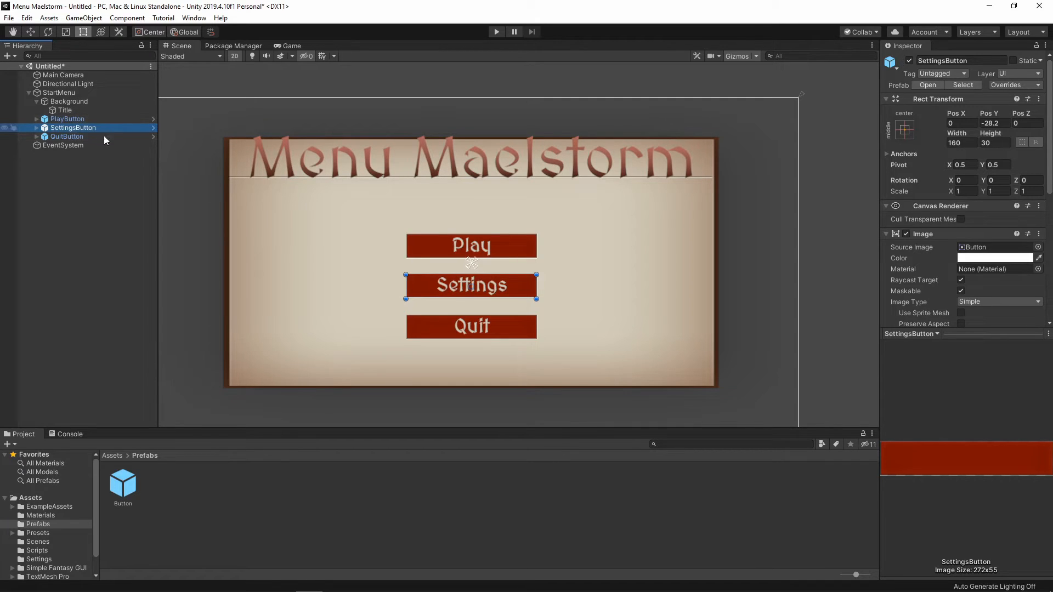
left_click(59, 103)
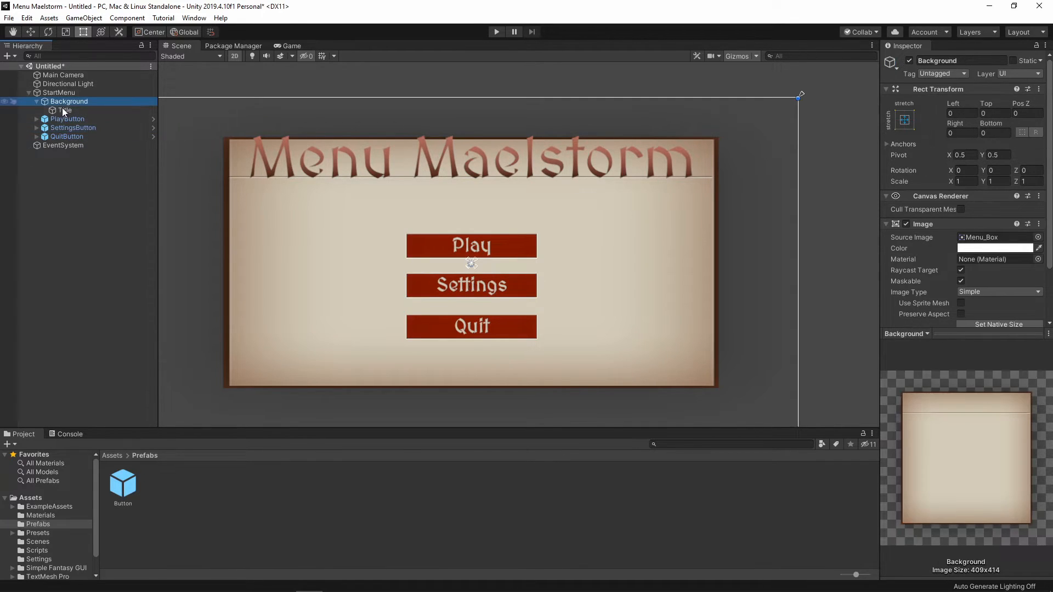
Create an empty object named Menus at the scene root and nest StartMenu inside it.
left_click(63, 92)
key("Left")
right_click(48, 68)
left_click(86, 200)
left_click(182, 200)
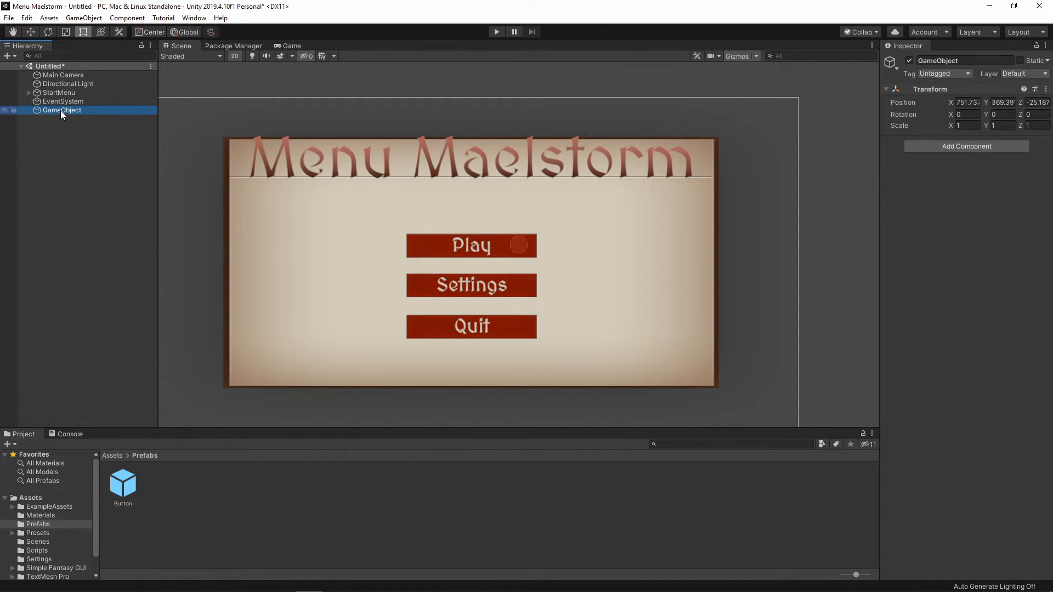
type("Menus")
key("Return")
left_click_drag(49, 93, 53, 108)
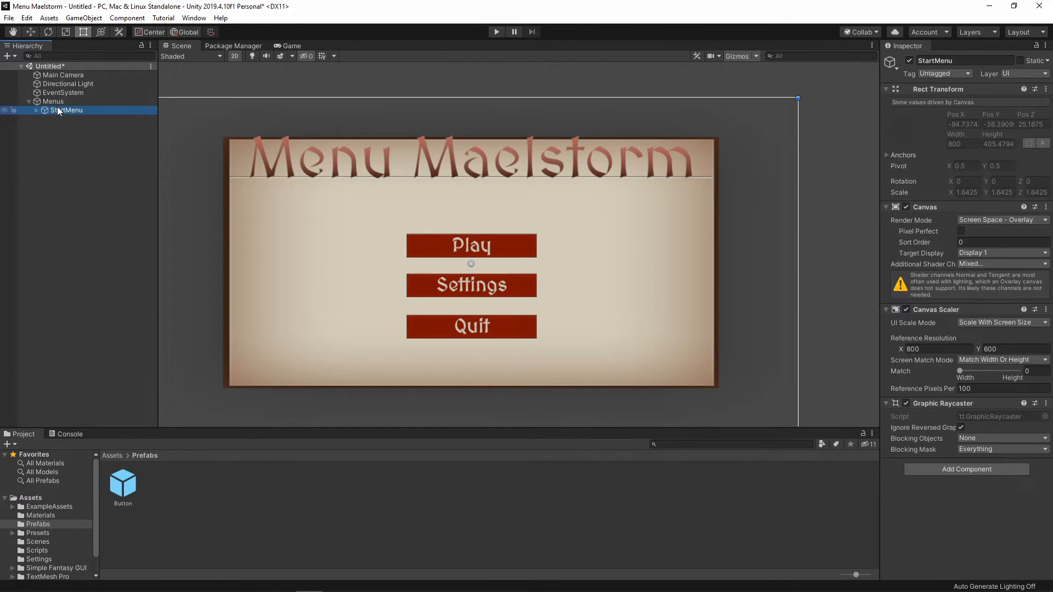
Duplicate StartMenu inside Menus and deactivate the original.
key("ctrl+d")
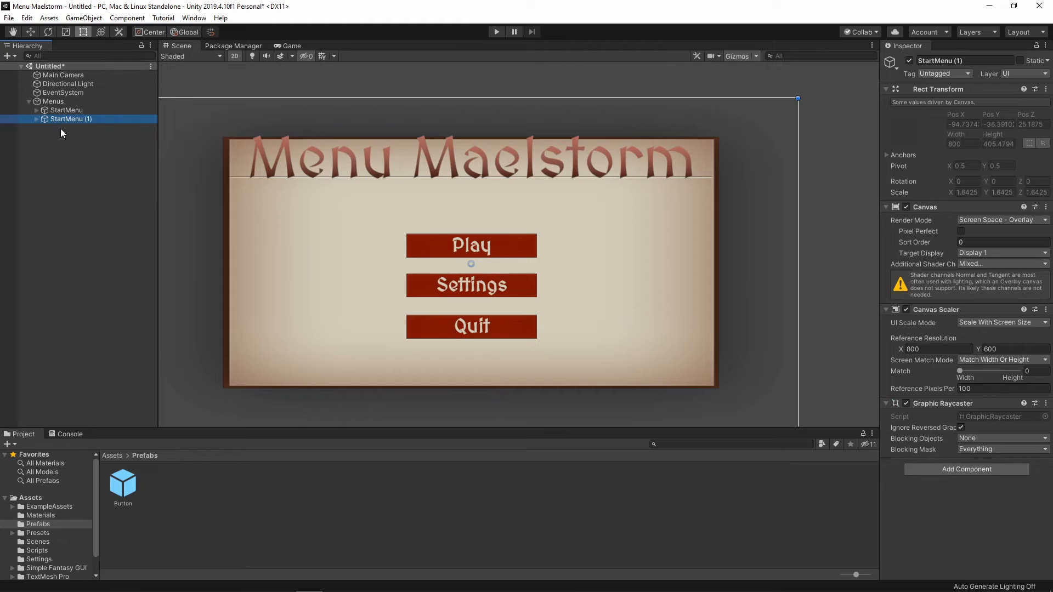
left_click(69, 111)
left_click(909, 60)
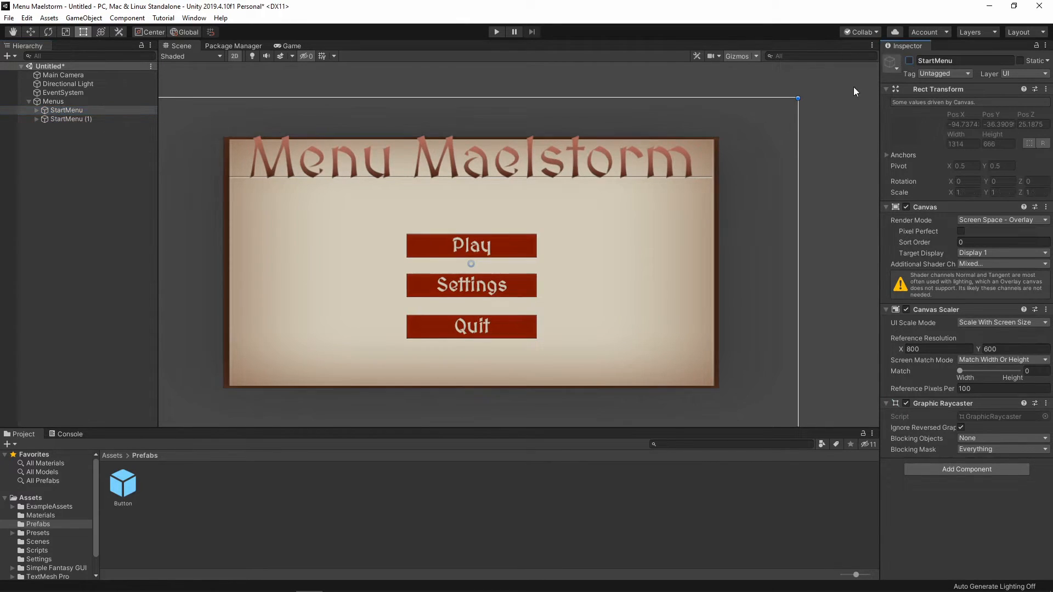
Rename the duplicated StartMenu as SettingsMenu.
left_click(132, 119)
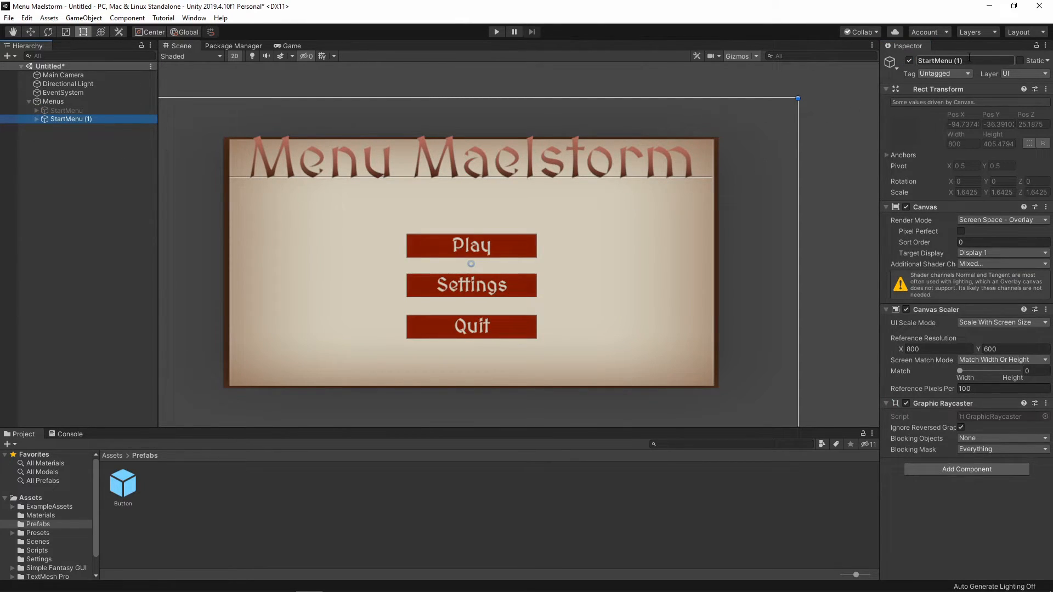
left_click(84, 119)
type("SettingsMenu")
key("Return")
Change the text of SettingsMenu's Title to Settings and deselect it.
left_click(36, 119)
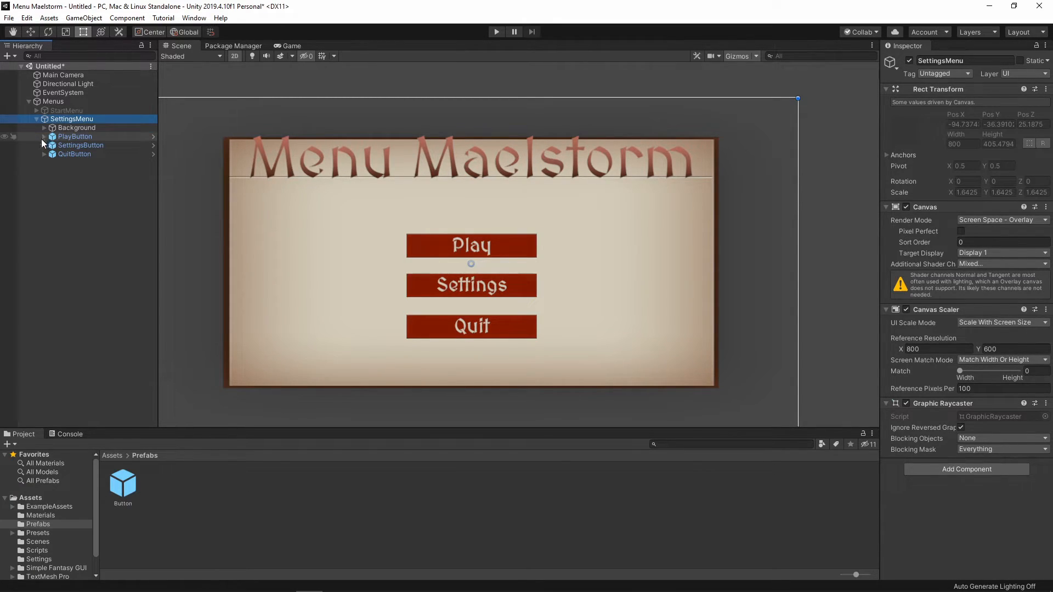
left_click(43, 128)
left_click(71, 136)
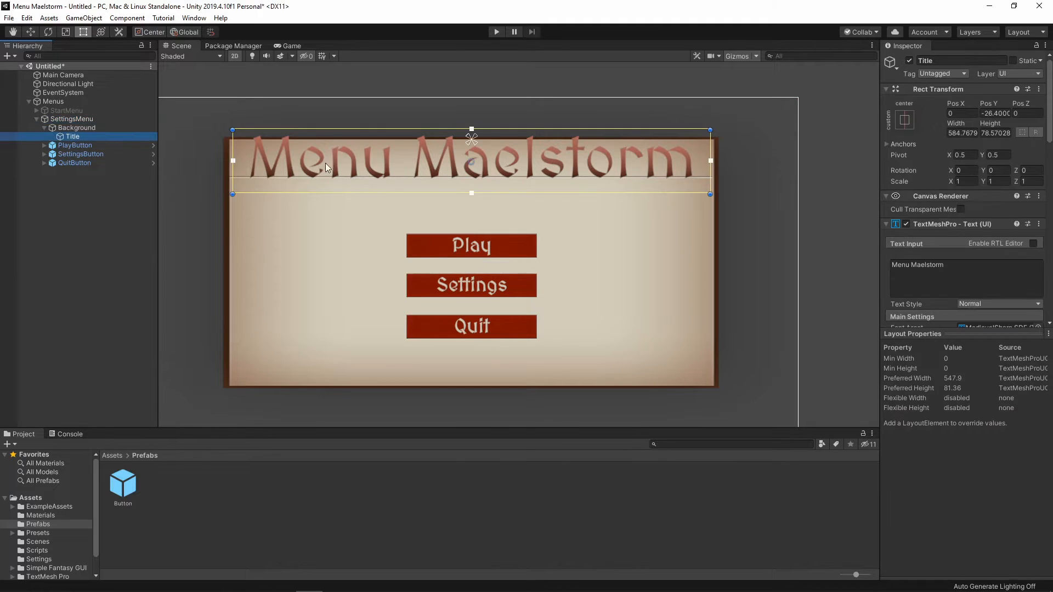
left_click(948, 261)
type("Settings")
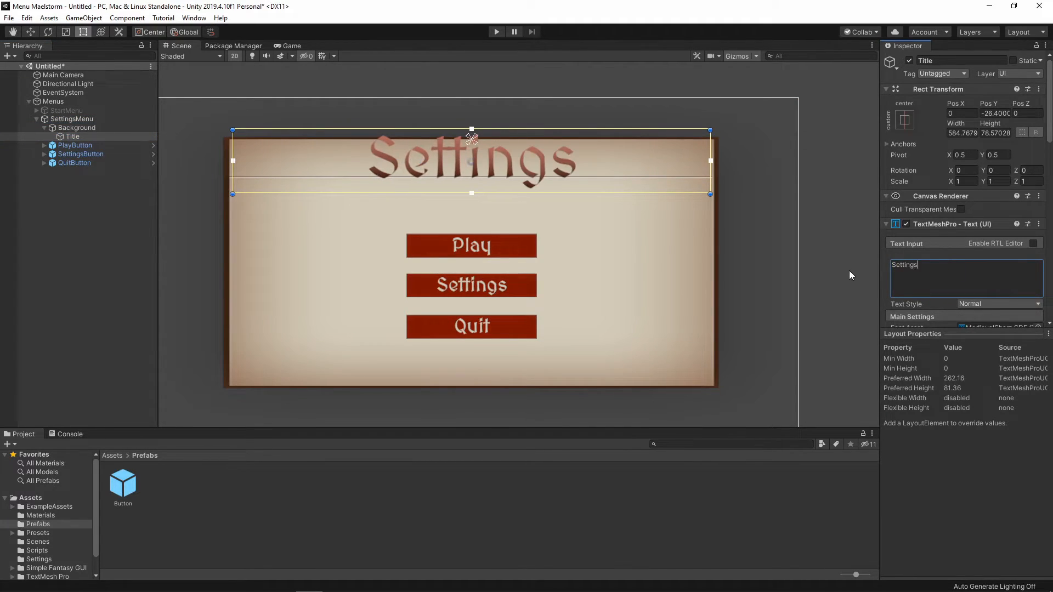
left_click(849, 271)
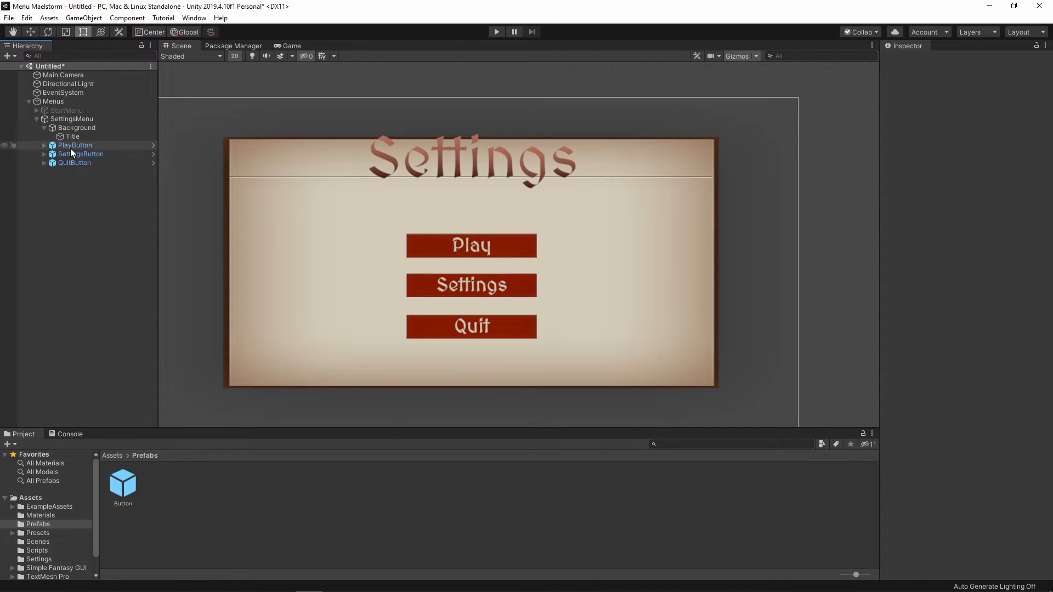
Delete PlayButton and SettingsButton from SettingsMenu.
left_click(74, 146)
left_click(74, 154, "shift")
key("Delete")
Move SettingsMenu's Quit button near the bottom of the background and place its anchors on the background's lower edge.
left_click(445, 318)
left_click_drag(504, 336, 504, 371)
left_click_drag(471, 265, 473, 387)
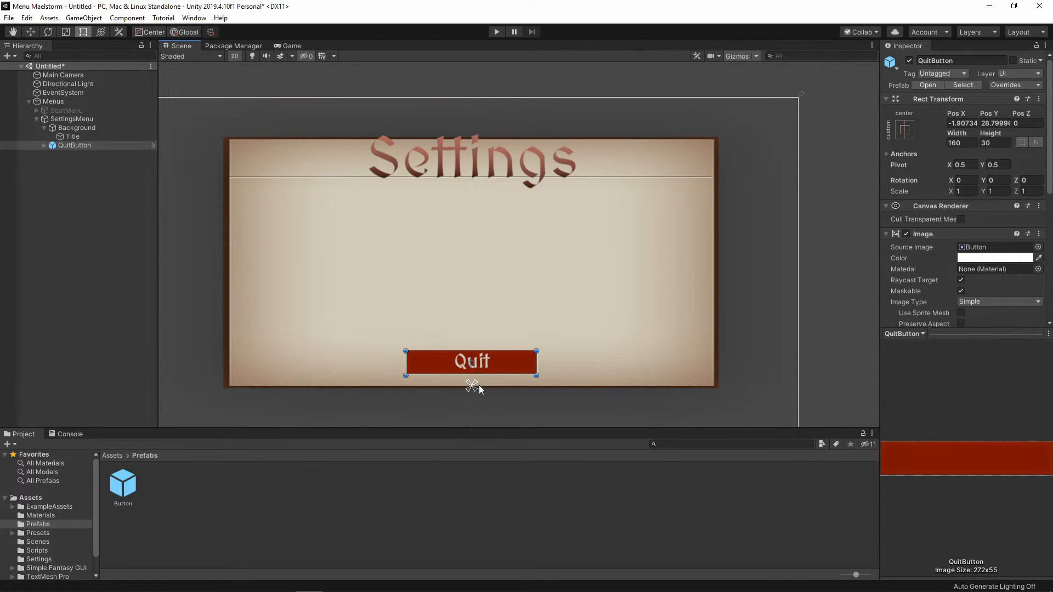
Apply the bottom-center anchor preset to the Quit button and raise its anchors to the background's lower edge.
scroll(513, 368, "down", 5)
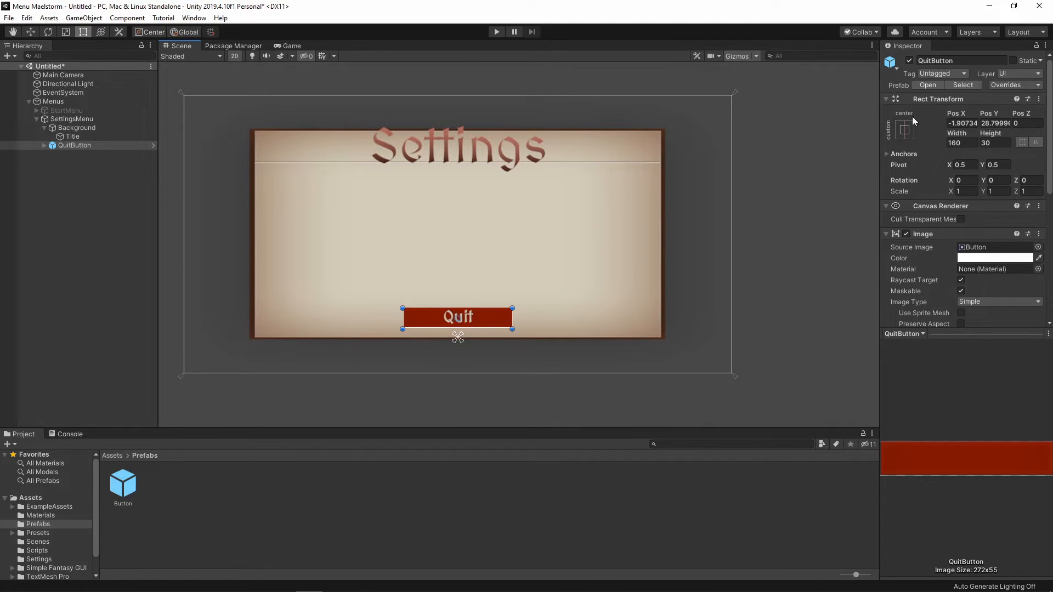
left_click(905, 129)
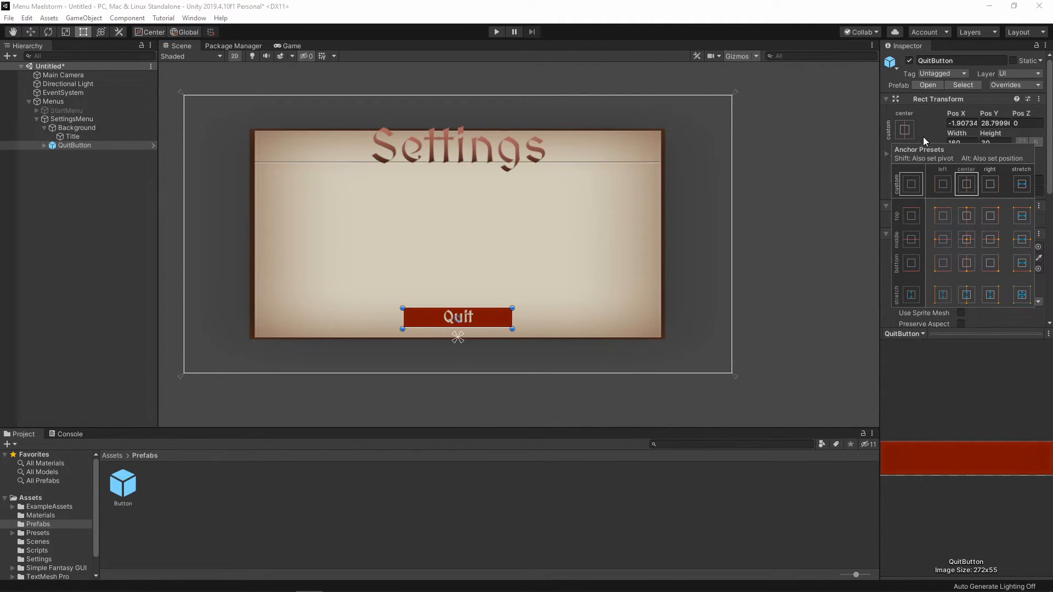
left_click(967, 262)
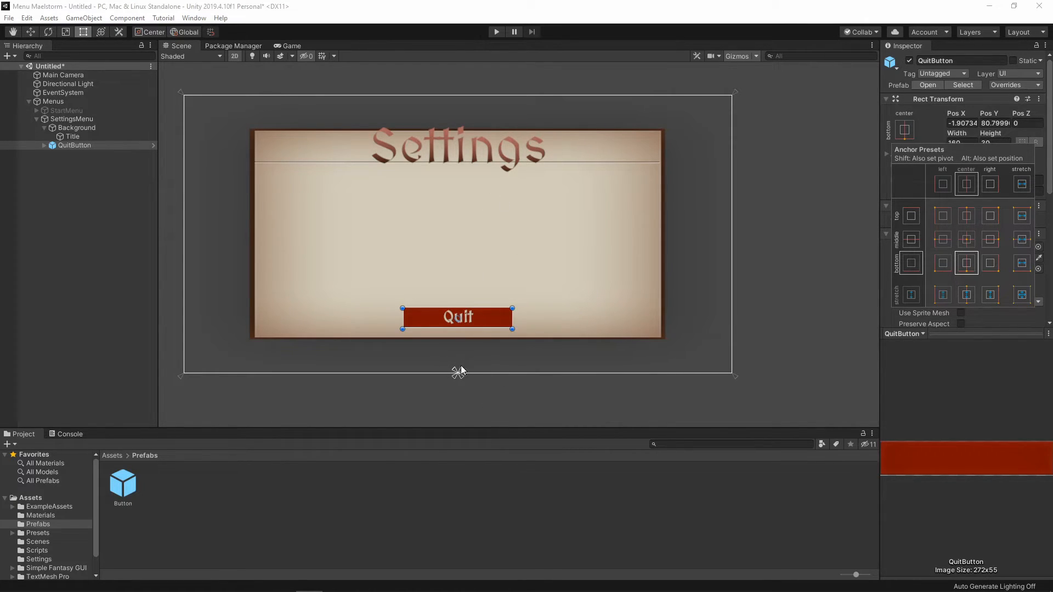
key("Escape")
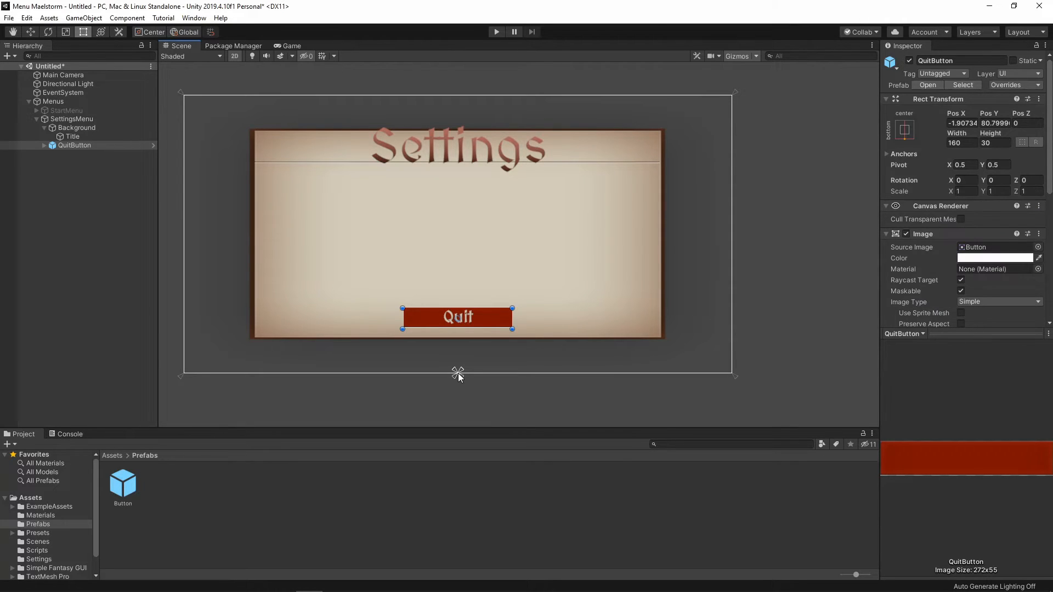
left_click_drag(458, 373, 458, 338)
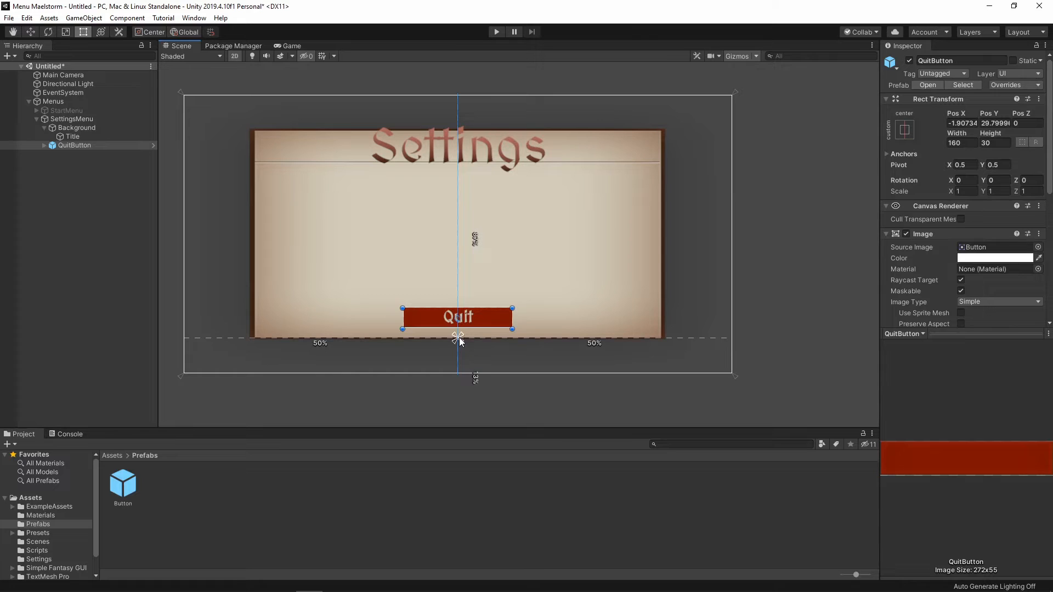
Rename SettingsMenu's QuitButton as ReturnButton.
left_click(64, 145)
type("Re")
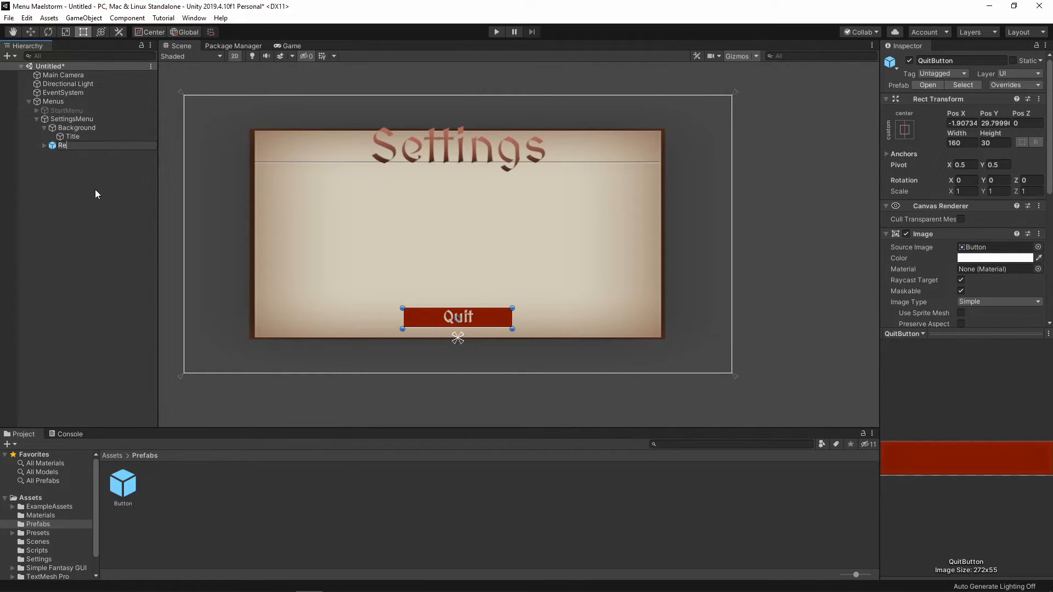
type("turnButton")
key("Return")
Rename ReturnButton's child text object as ReturnButtonText.
left_click(44, 145)
double_click(85, 154)
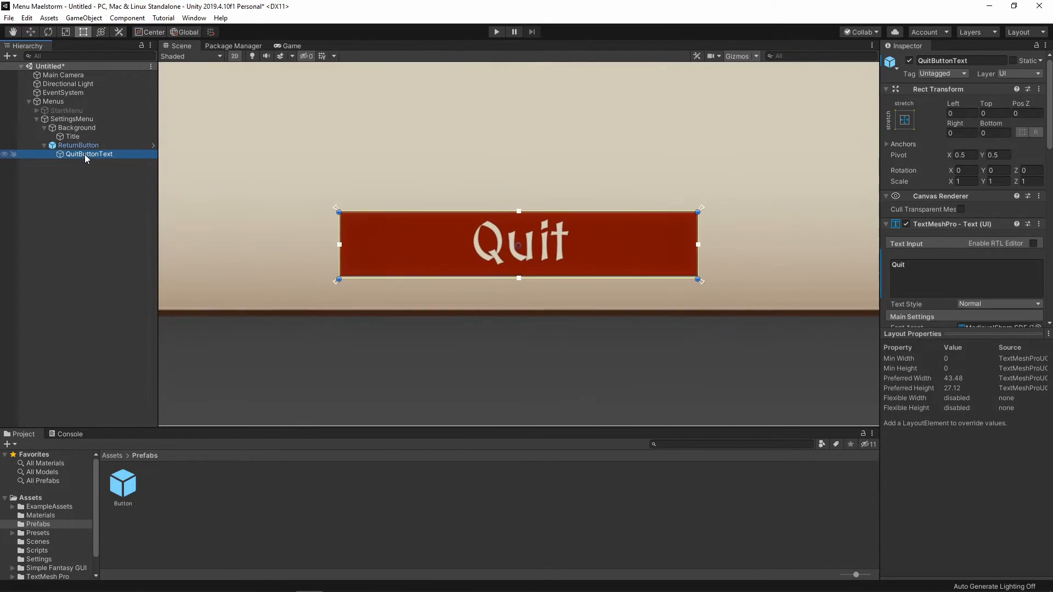
key("F2")
type("R")
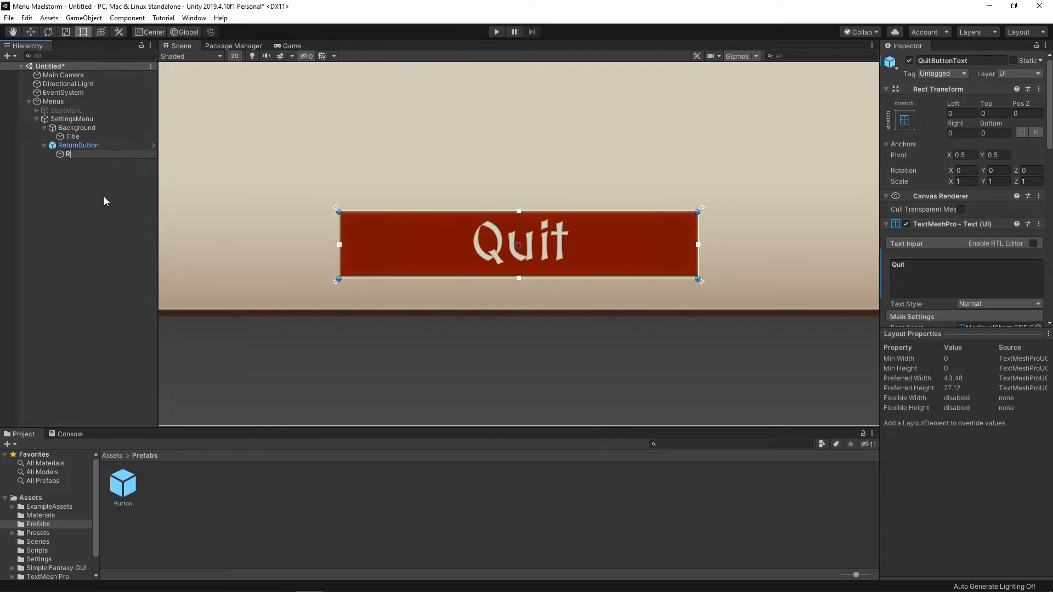
type("eturnButtonText")
key("Return")
Change the label text of ReturnButtonText to Return.
scroll(386, 298, "down", 3)
left_click(899, 265)
type("Return")
Look through ReturnButtonText's text settings and collapse its TextMeshPro component.
scroll(777, 259, "down", 3)
scroll(940, 258, "down", 5)
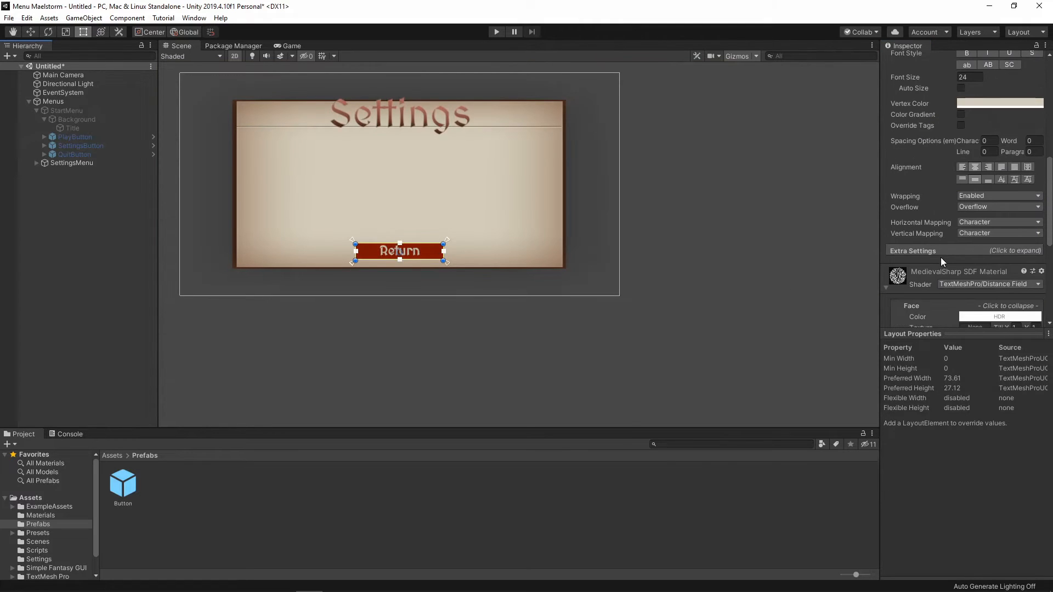
scroll(959, 252, "up", 5)
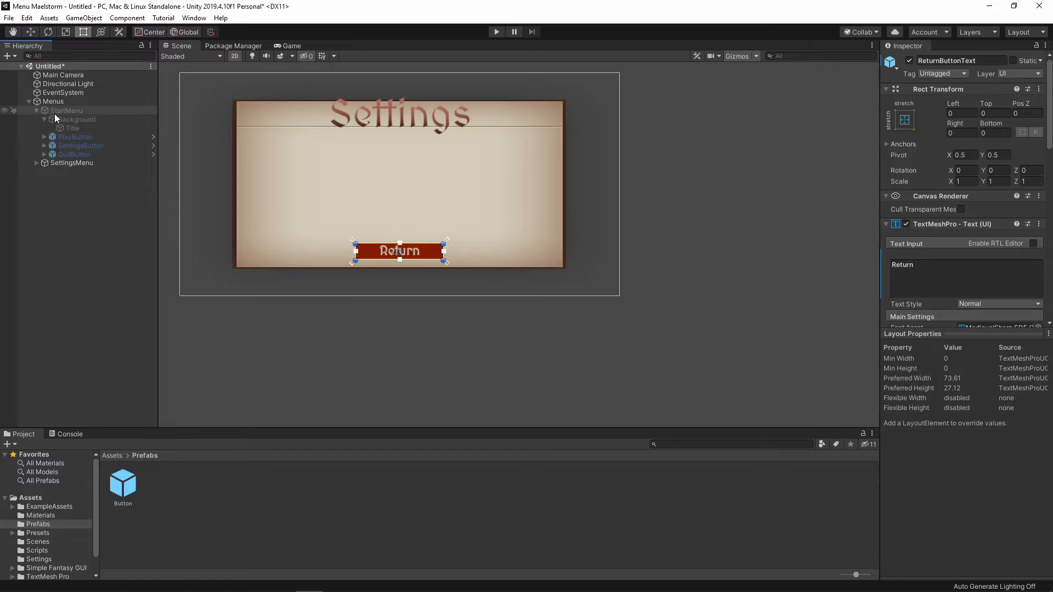
left_click(886, 224)
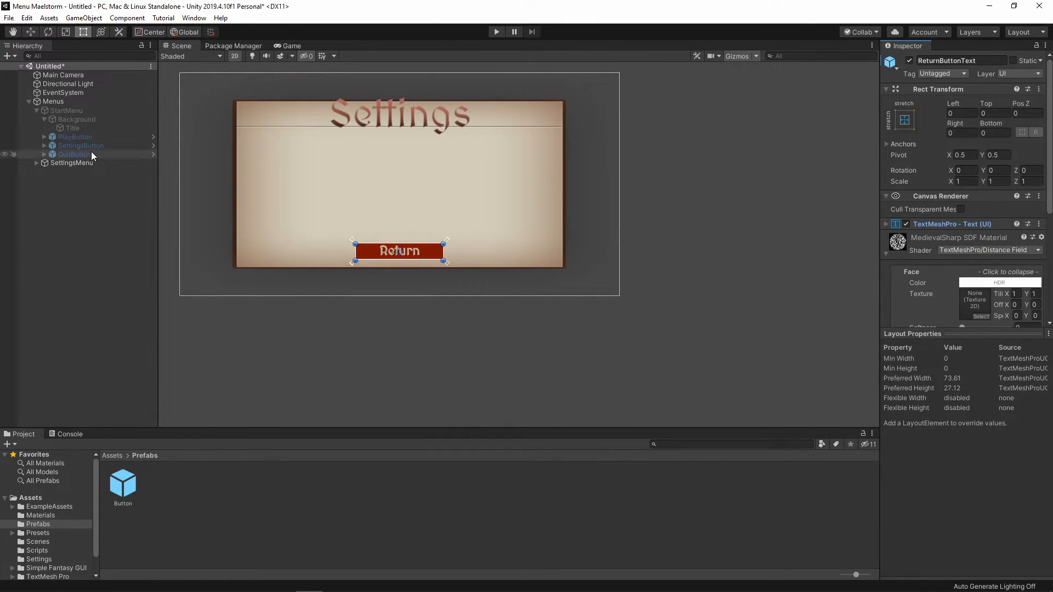
Add an On Click event to SettingsMenu's ReturnButton that calls GameObject.SetActive on StartMenu with the value ticked.
left_click(71, 155)
left_click(36, 163)
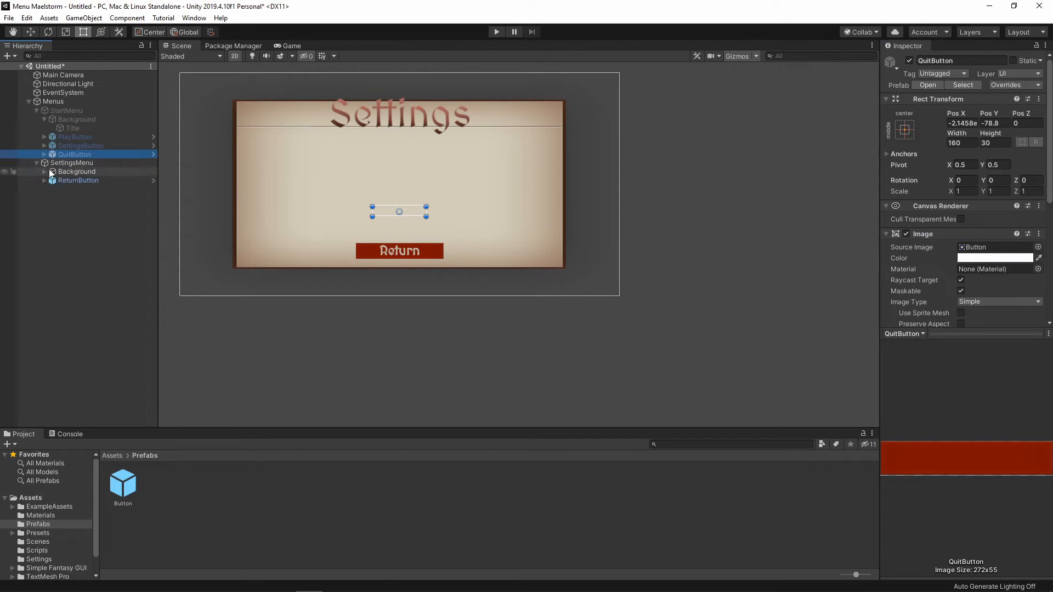
left_click(74, 179)
scroll(963, 233, "down", 4)
scroll(971, 233, "down", 2)
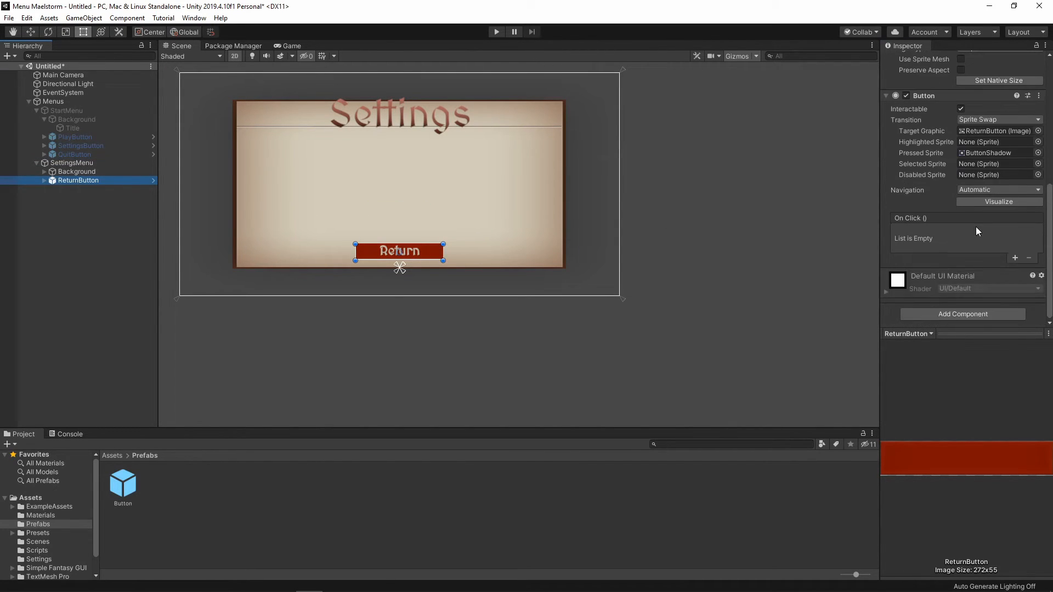
left_click(1015, 258)
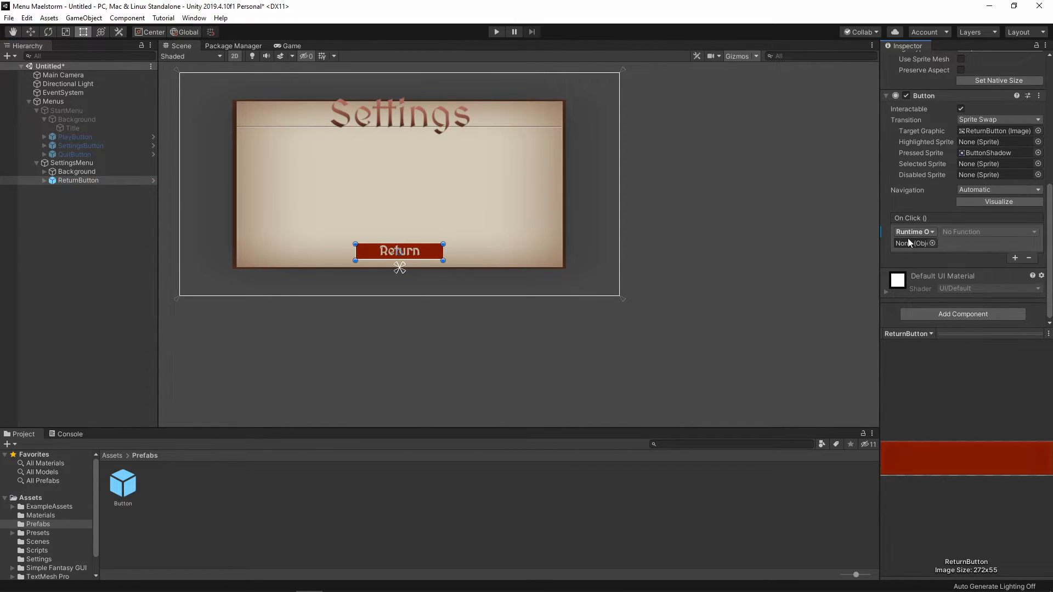
left_click_drag(65, 110, 922, 245)
left_click(968, 232)
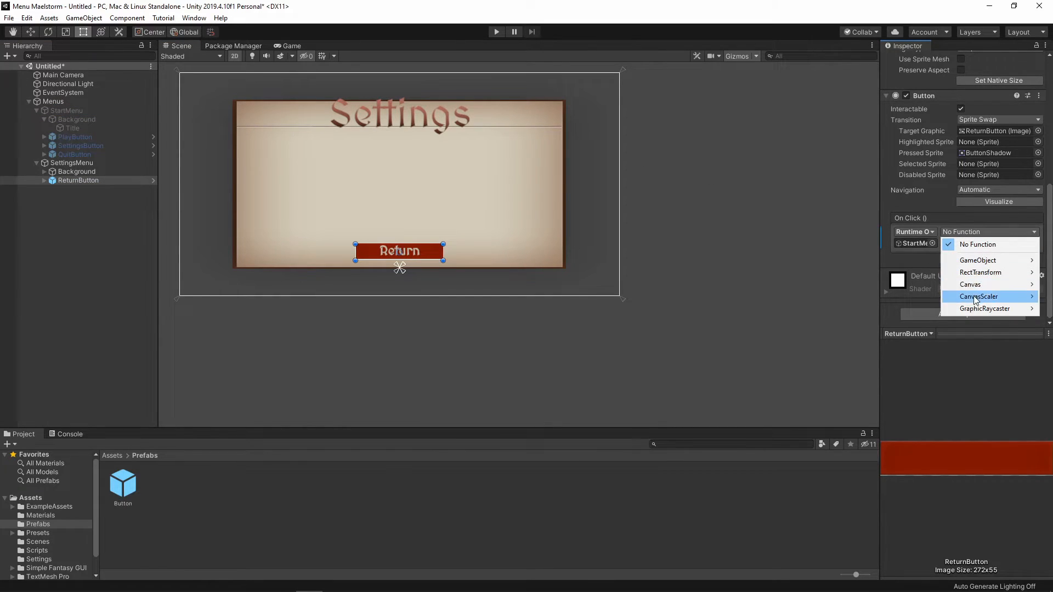
mouse_move(980, 261)
left_click(866, 346)
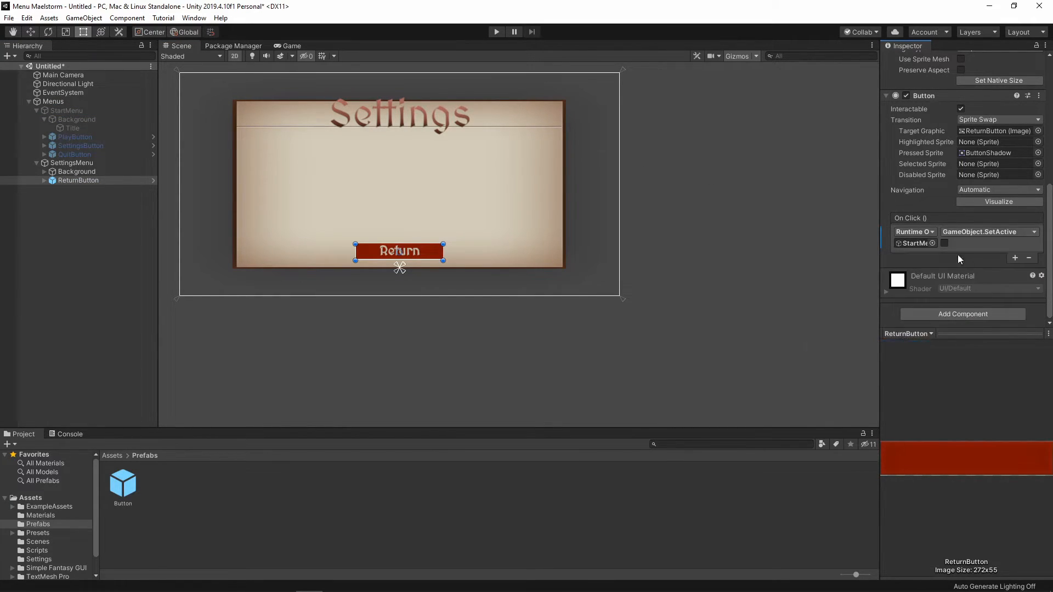
Toggle StartMenu's active state on and back off, and collapse its children in the hierarchy.
left_click(50, 110)
left_click(909, 61)
left_click(909, 61)
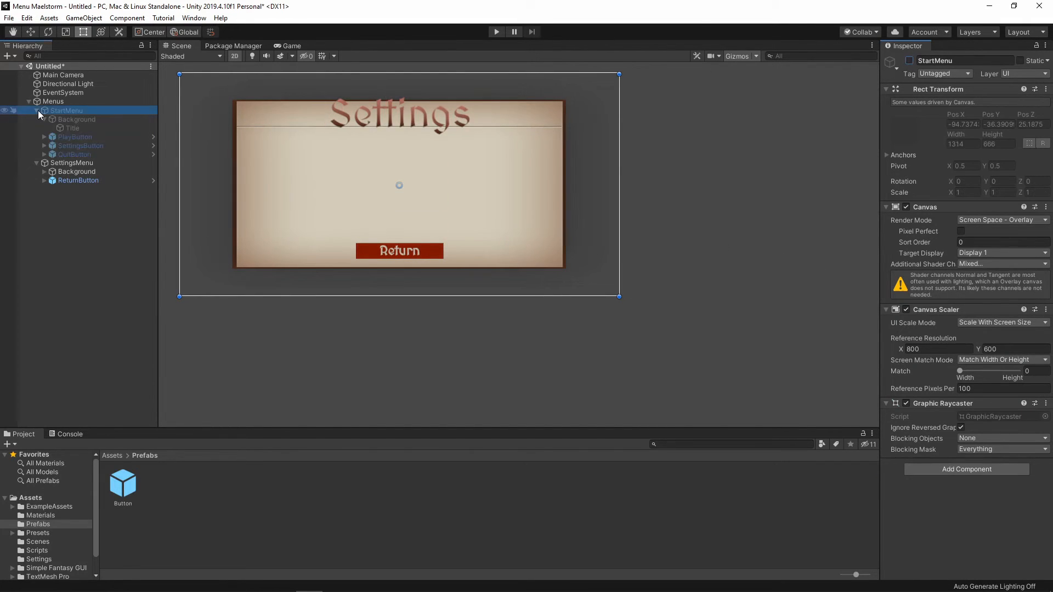
left_click(36, 110)
Add a second On Click event to ReturnButton that calls GameObject.SetActive on SettingsMenu with the value unticked.
left_click(72, 119)
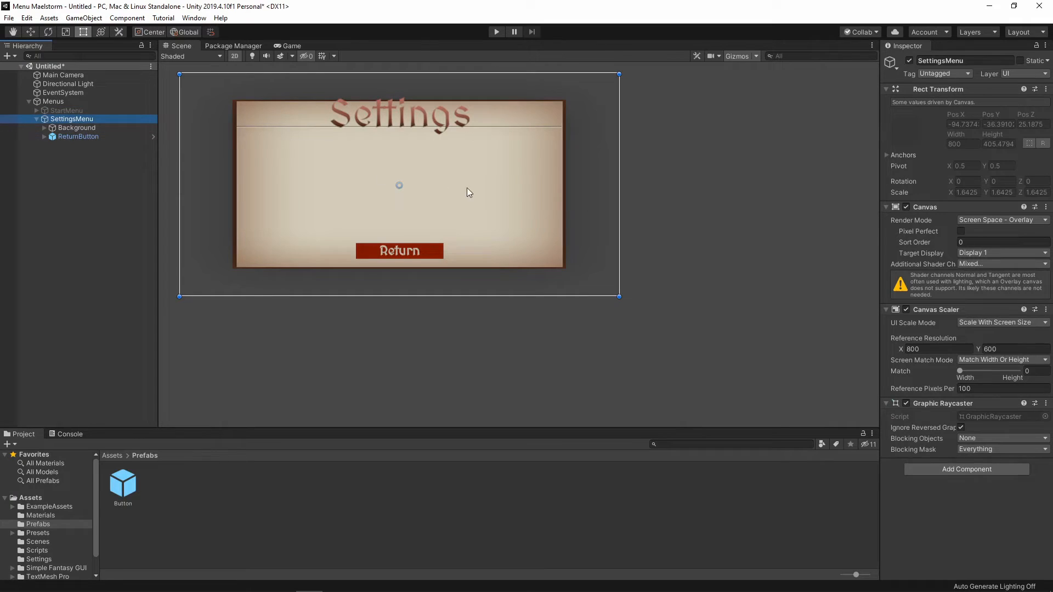
left_click(77, 137)
scroll(1011, 251, "down", 5)
left_click(1015, 284)
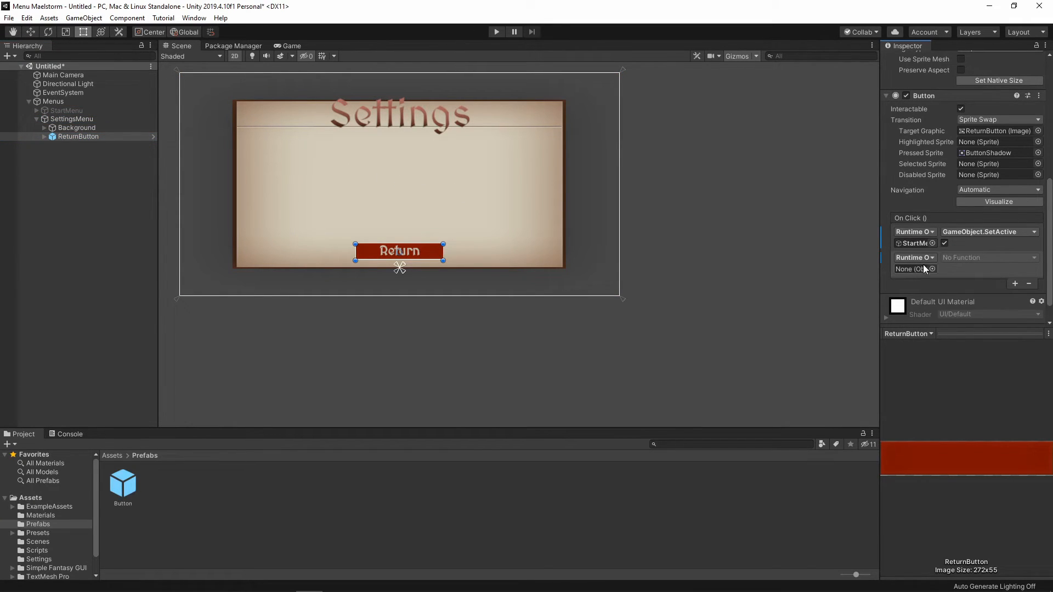
left_click_drag(65, 119, 897, 268)
left_click(998, 256)
mouse_move(987, 285)
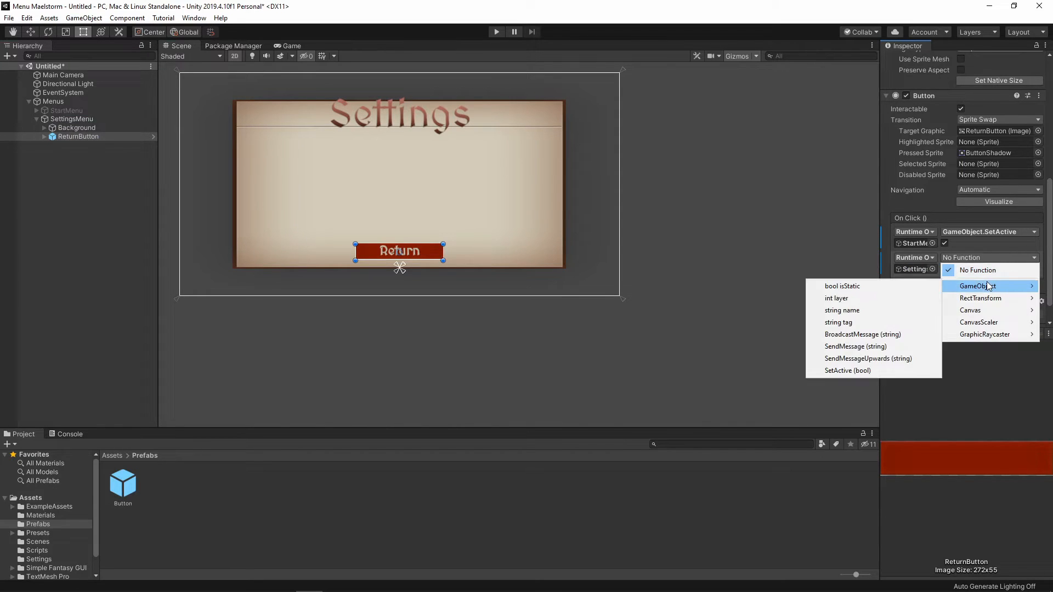
left_click(845, 368)
left_click(944, 269)
Play-test the Return button from the settings menu and stop play mode.
key("ctrl+p")
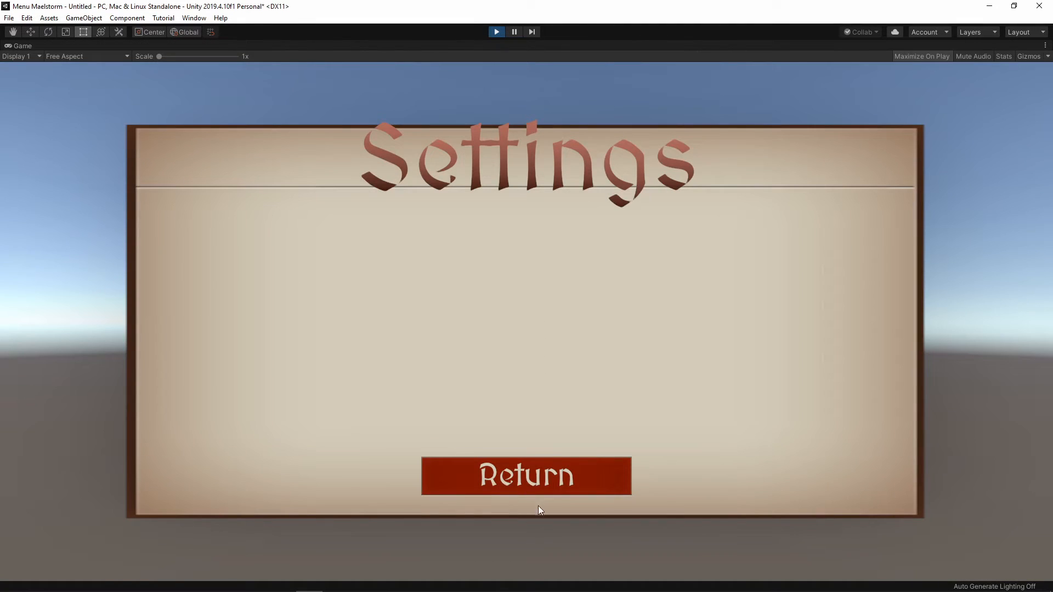
left_click(538, 476)
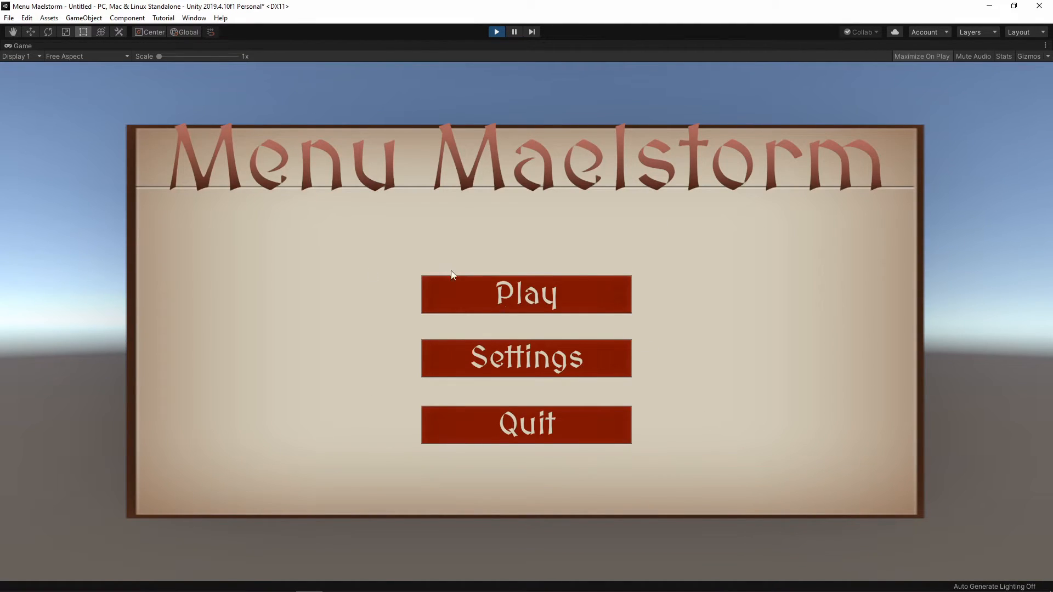
left_click(497, 32)
Collapse SettingsMenu, deactivate it, and make StartMenu active.
left_click(39, 120)
left_click(36, 119)
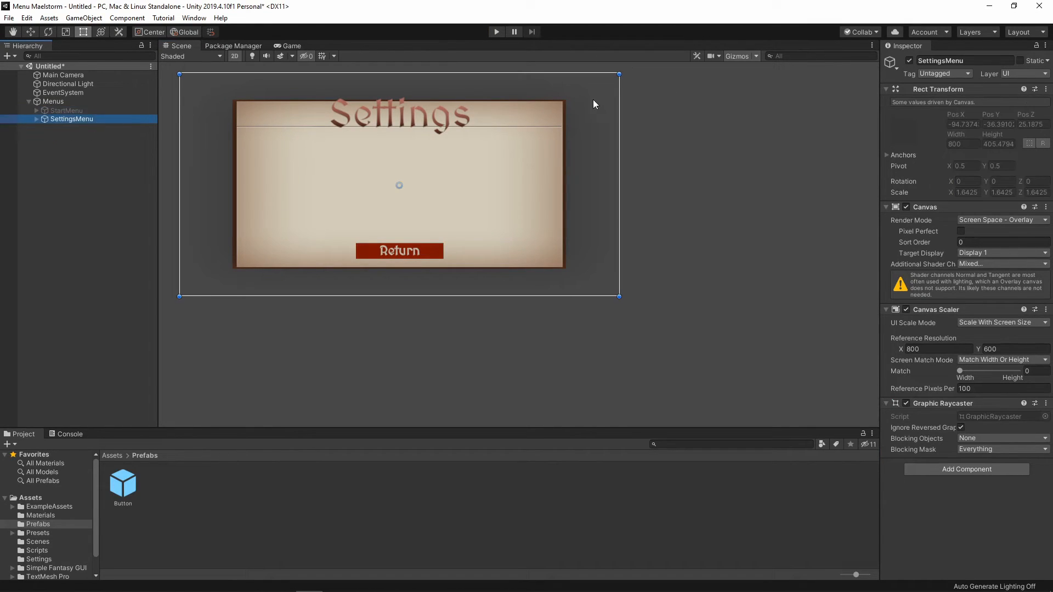
left_click(909, 60)
left_click(102, 110)
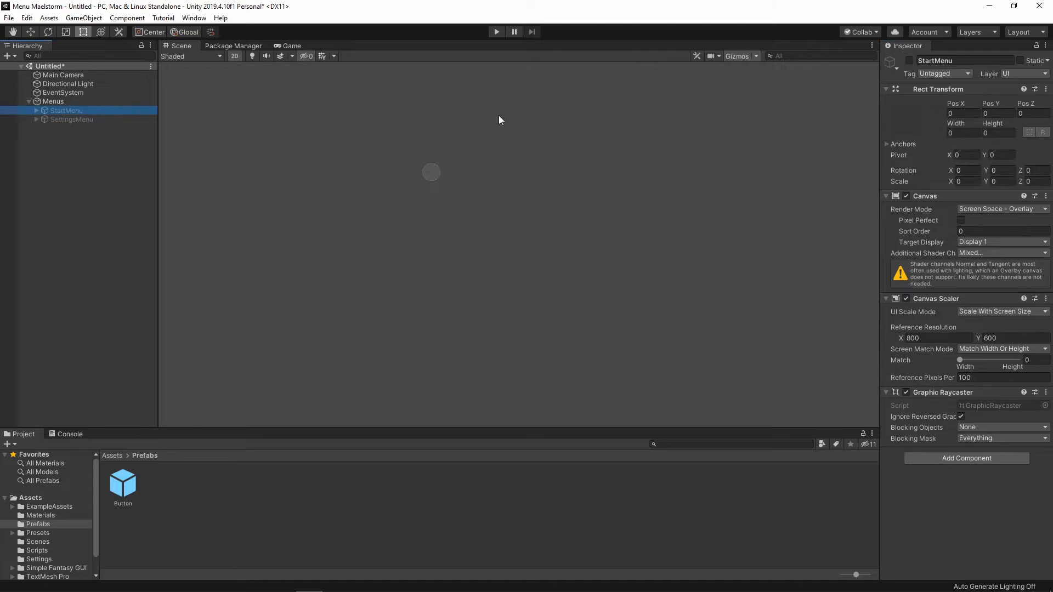
left_click(909, 60)
Add two On Click events to StartMenu's SettingsButton, assigning StartMenu to the first and SettingsMenu to the second.
left_click(414, 202)
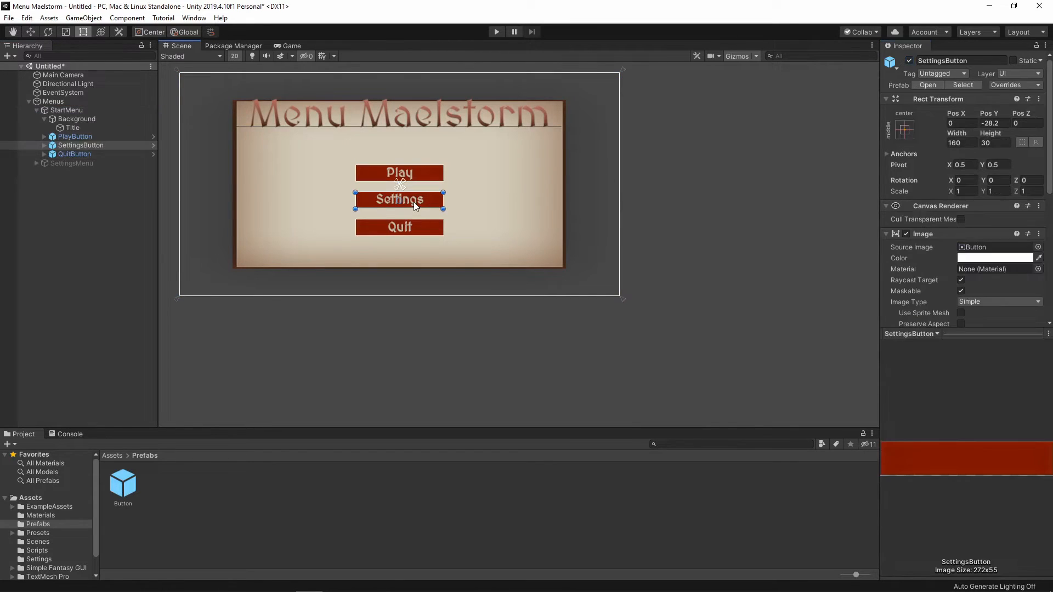
scroll(996, 241, "down", 5)
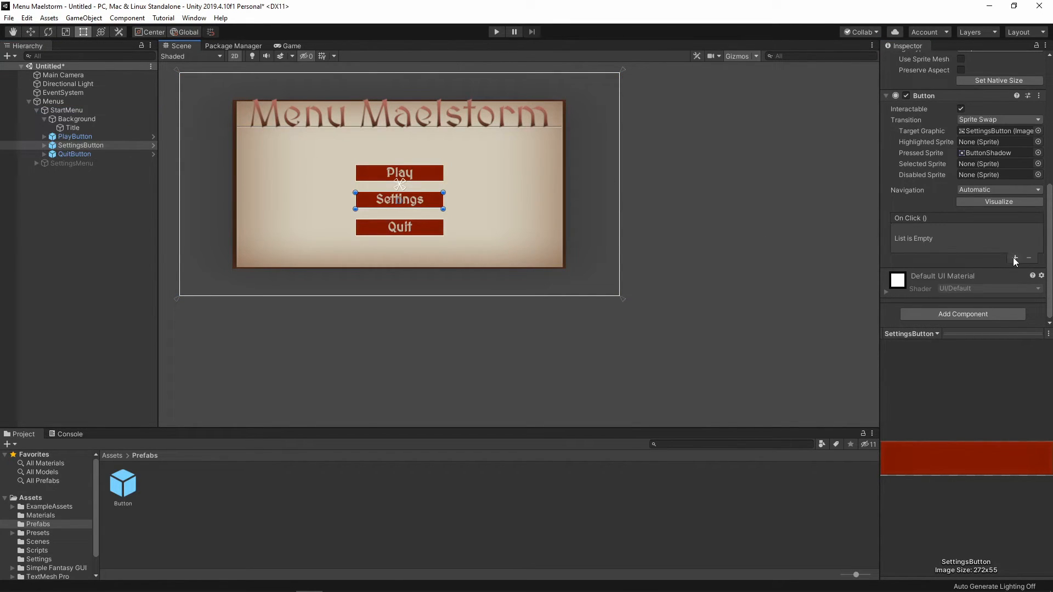
left_click(1015, 258)
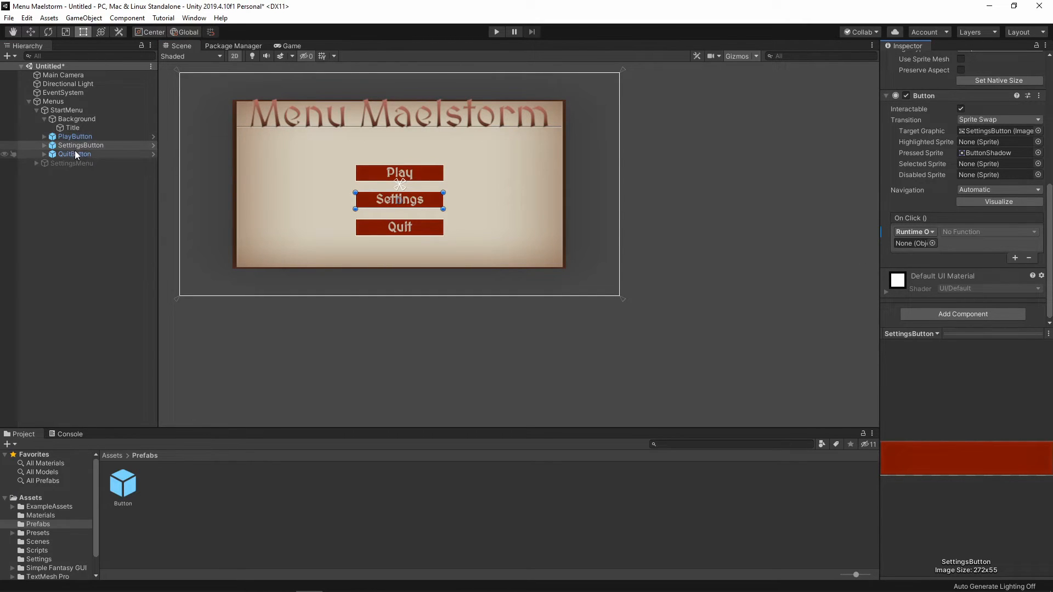
left_click_drag(61, 110, 914, 243)
left_click(1015, 258)
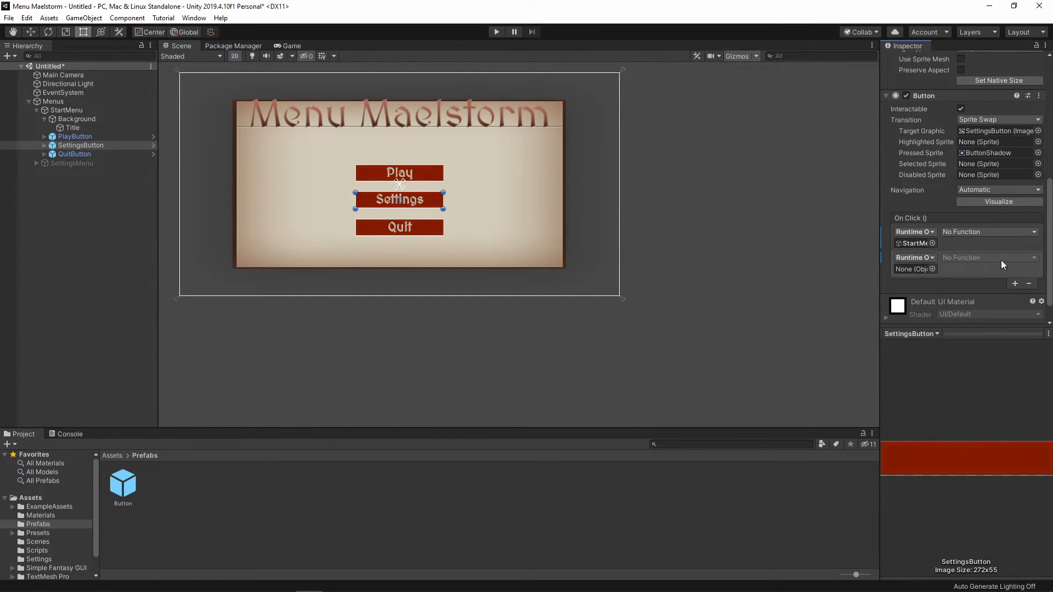
left_click_drag(51, 162, 912, 270)
Set both SettingsButton events to GameObject.SetActive, with the value unticked for StartMenu and ticked for SettingsMenu.
left_click(989, 231)
mouse_move(991, 260)
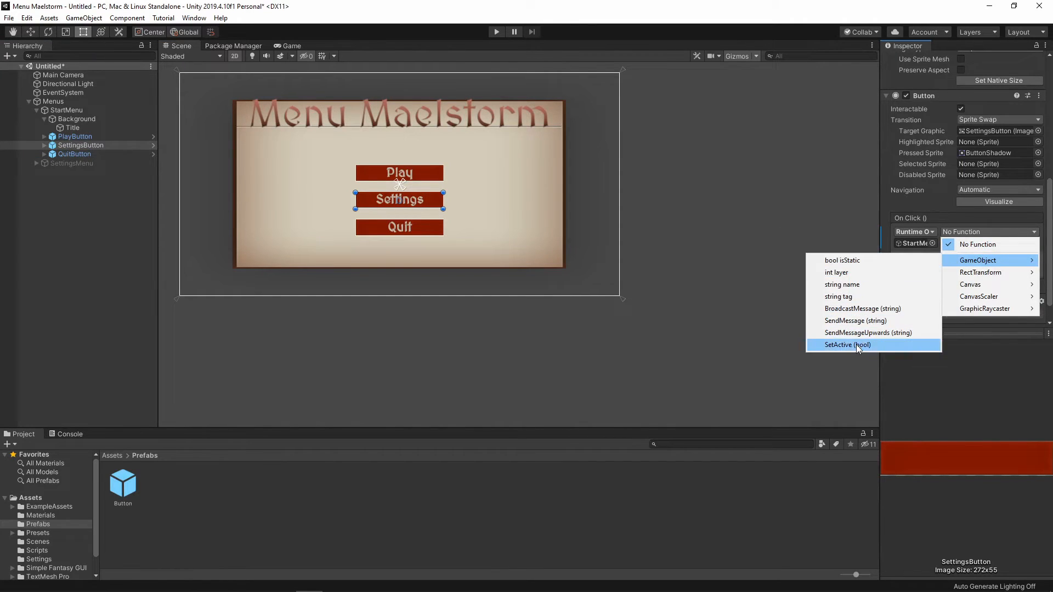
left_click(857, 344)
left_click(982, 258)
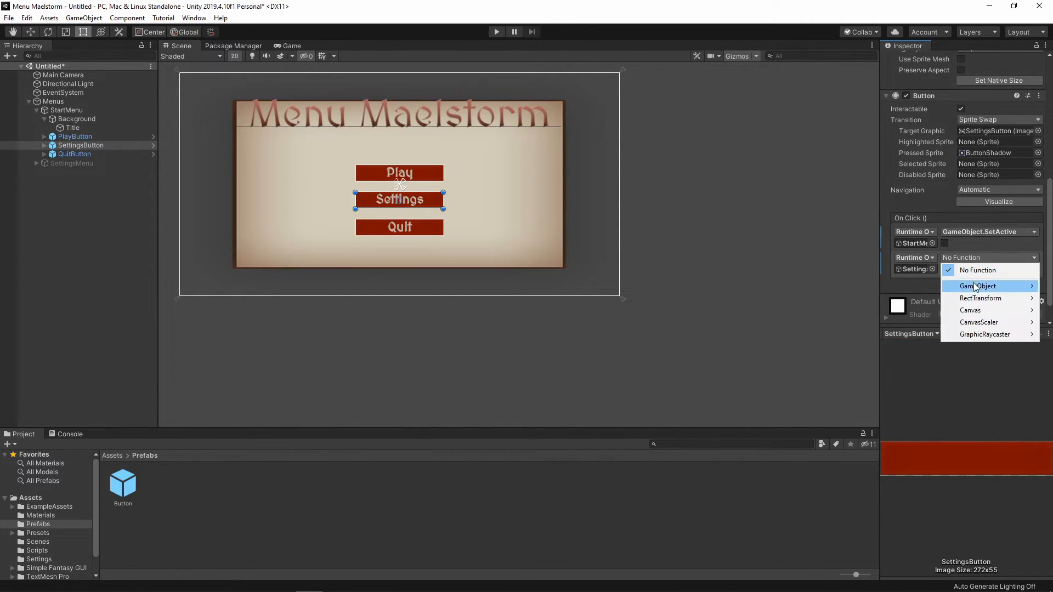
mouse_move(973, 282)
left_click(854, 371)
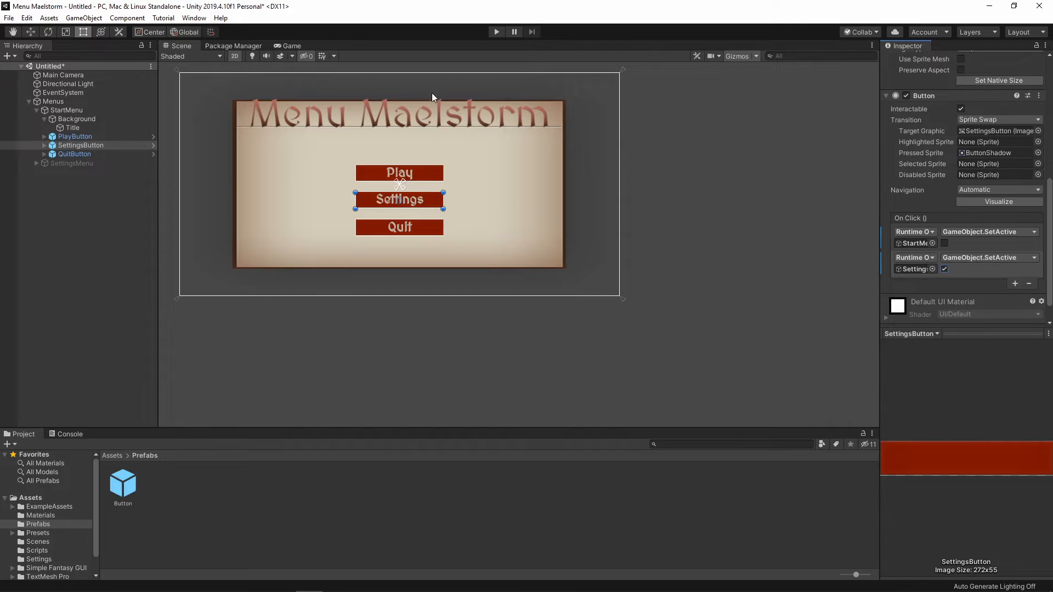
Play-test switching repeatedly between the start and settings menus, stop play mode, and review SettingsButton's On Click events.
left_click(497, 33)
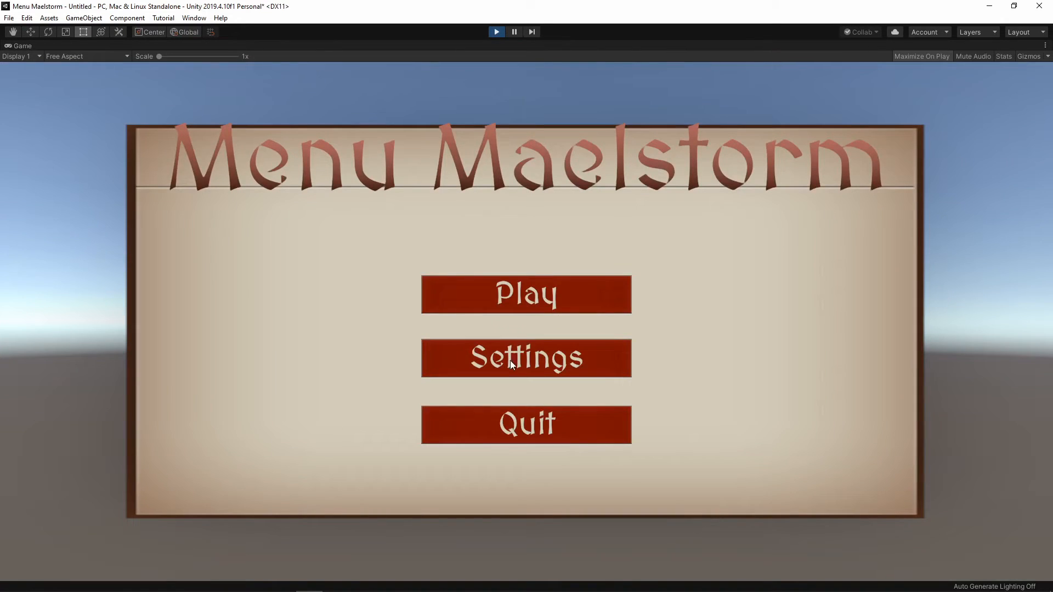
left_click(510, 360)
left_click(555, 463)
left_click(534, 359)
left_click(529, 479)
left_click(535, 363)
left_click(541, 482)
left_click(530, 372)
left_click(533, 475)
left_click(529, 367)
left_click(543, 472)
left_click(529, 358)
left_click(550, 465)
left_click(497, 33)
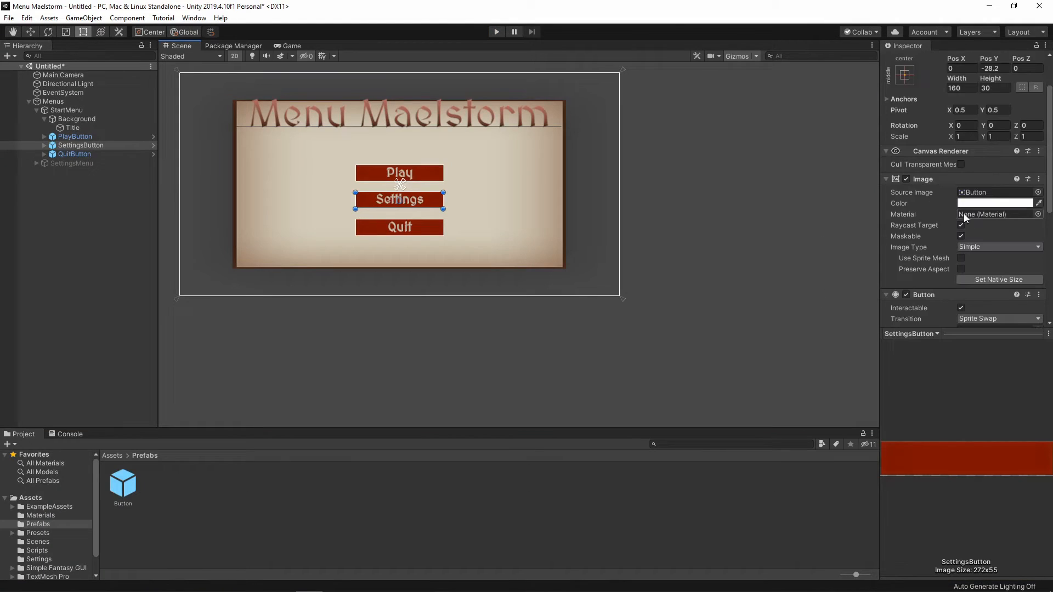
scroll(986, 253, "down", 6)
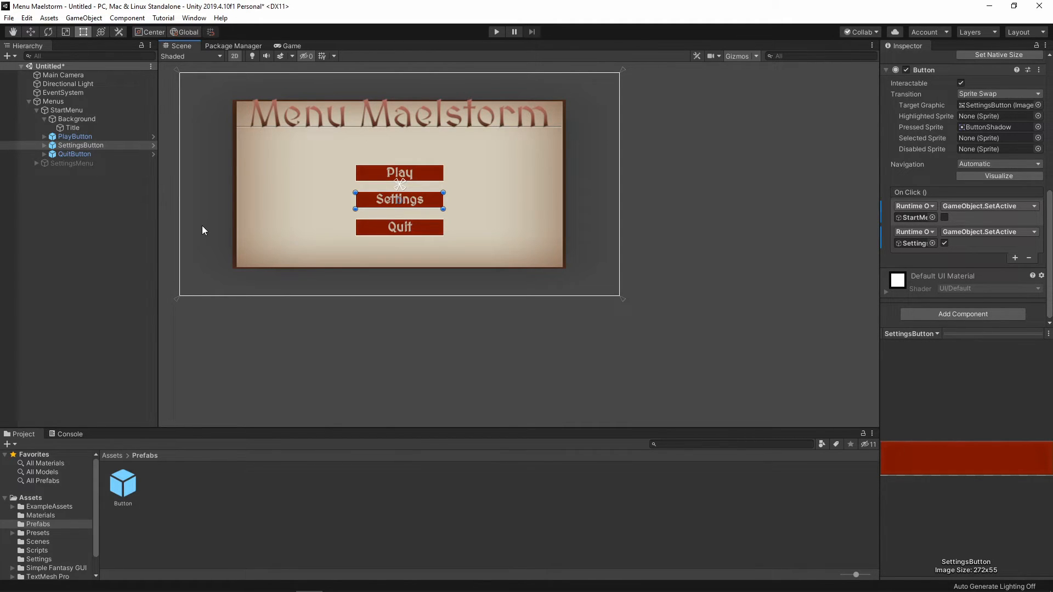
Create a new script named ButtonFunctions and add it as a component on the Menus object.
left_click(110, 101)
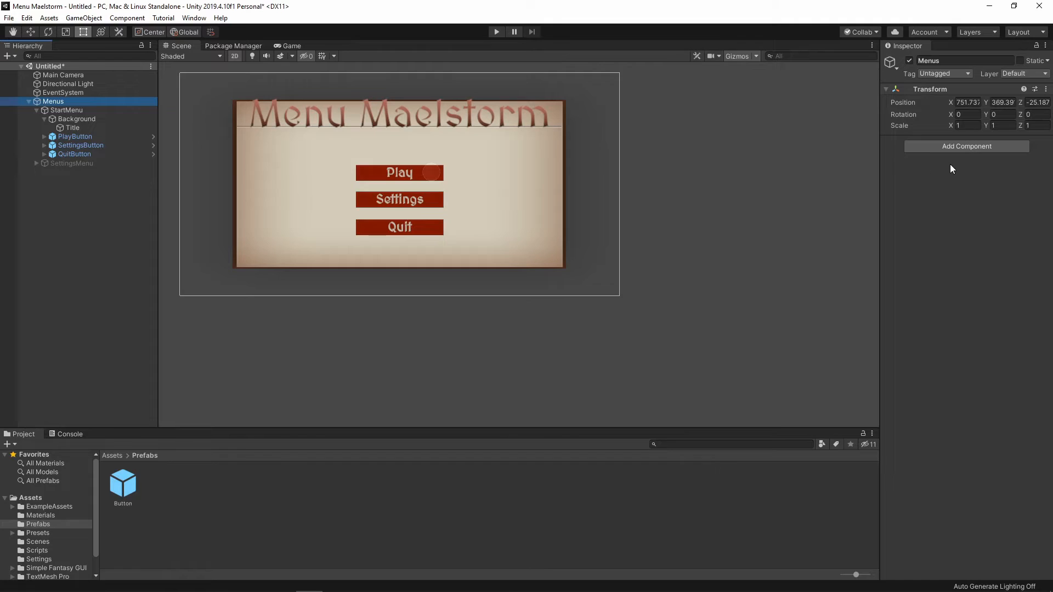
left_click(940, 147)
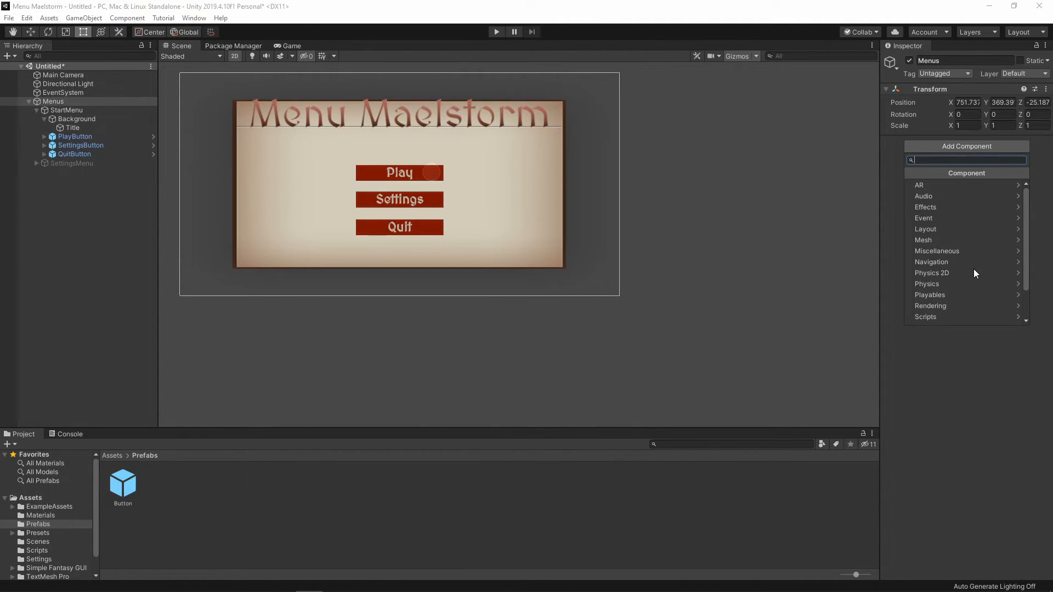
type("ButtonFunc")
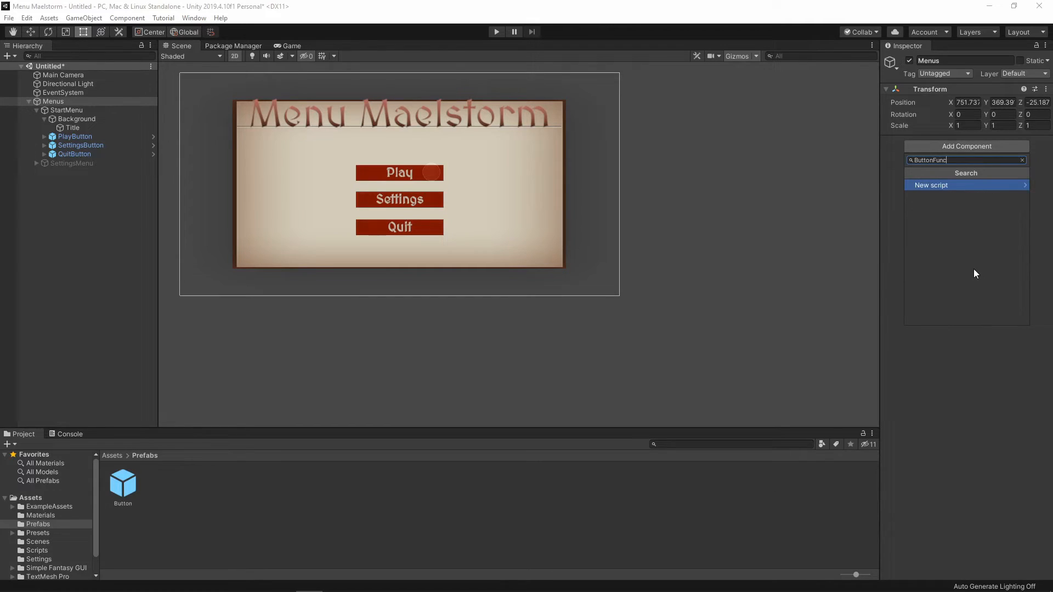
type("tions")
key("Return")
left_click(966, 316)
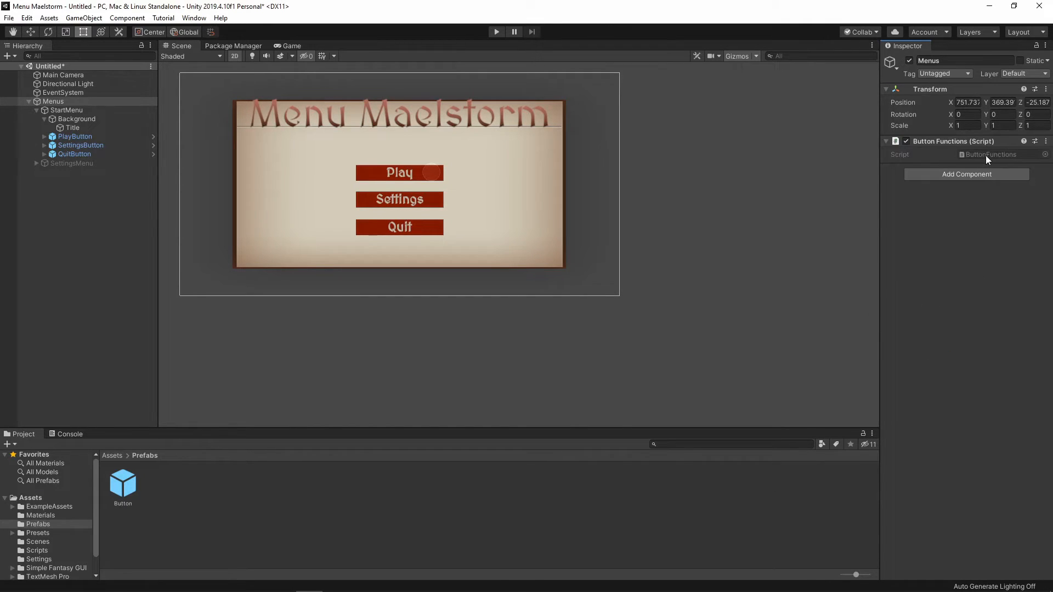
Open the ButtonFunctions script in Visual Studio and delete the System.Collections and System.Collections.Generic using lines.
left_click(986, 156)
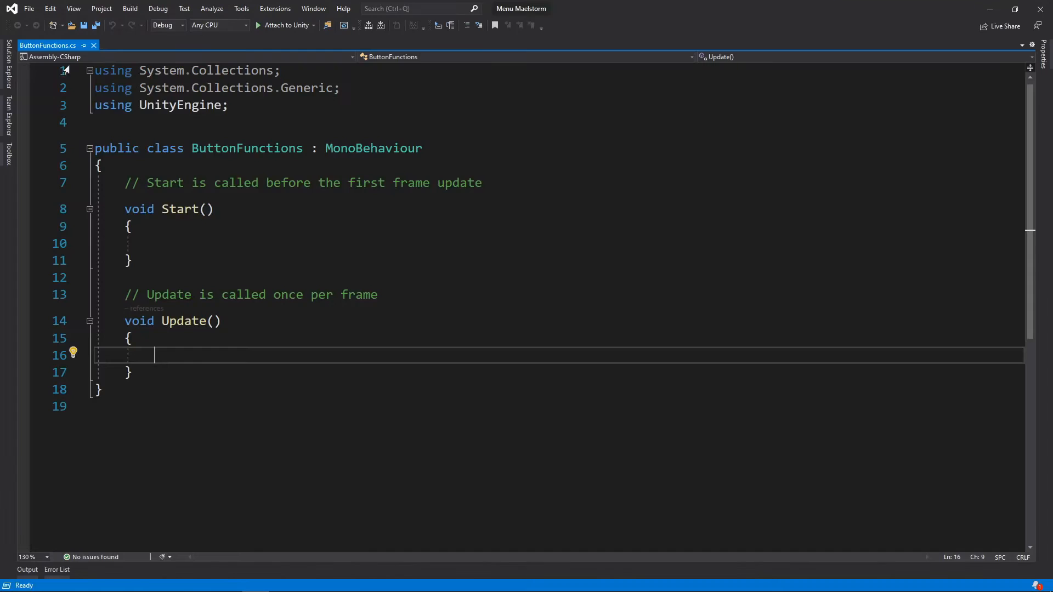
left_click_drag(341, 88, 95, 82)
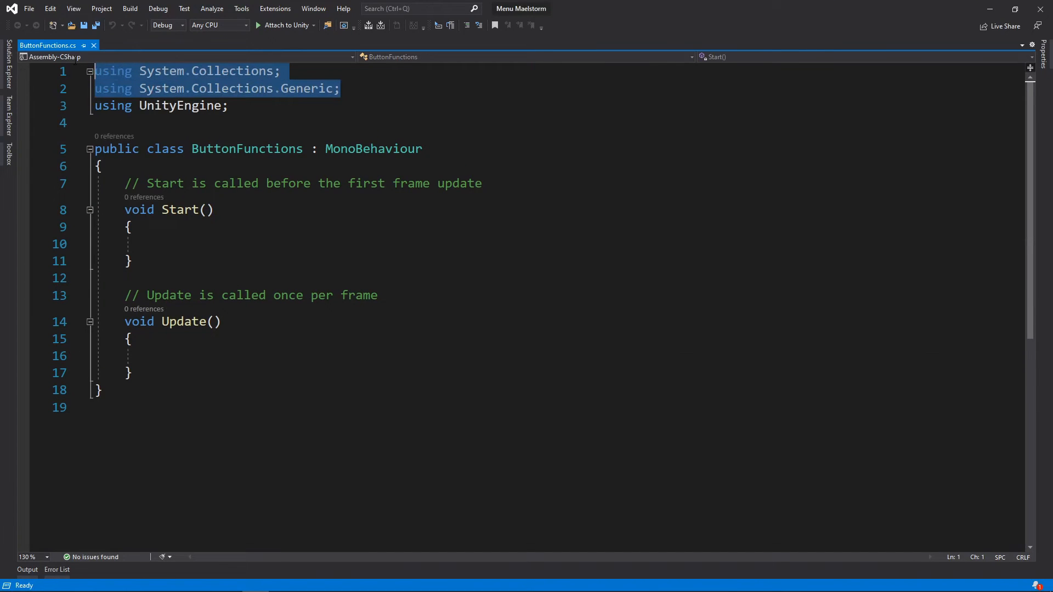
key("Delete")
key("Delete")
Delete the Start and Update methods with their comments from the ButtonFunctions class.
left_click(221, 287)
left_click(177, 261)
left_click_drag(133, 338, 125, 156)
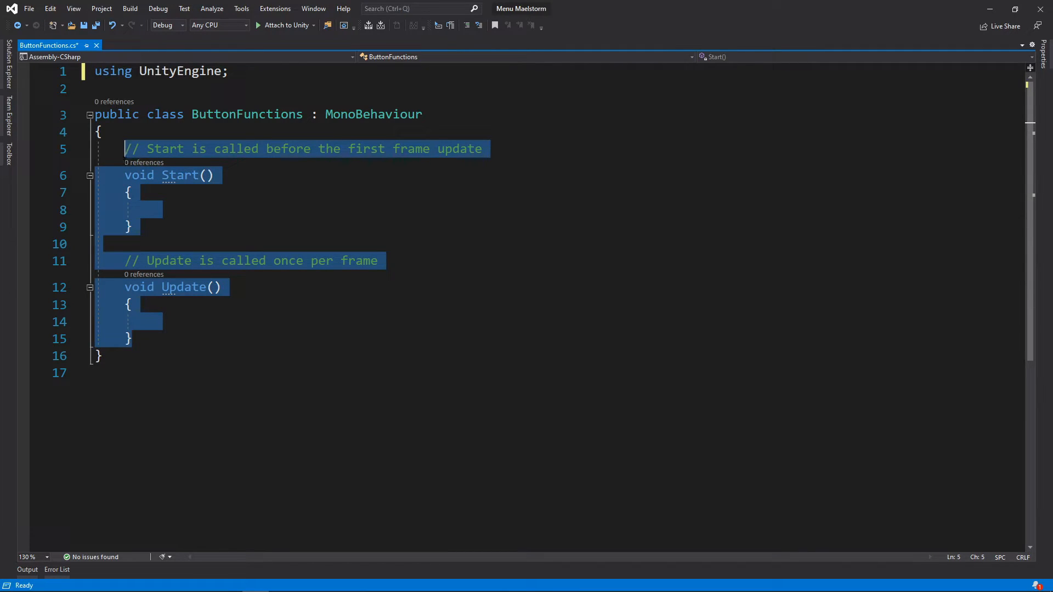
key("Delete")
Declare a public void PlayButtonPressed() method with an empty body in the ButtonFunctions class.
type("public void")
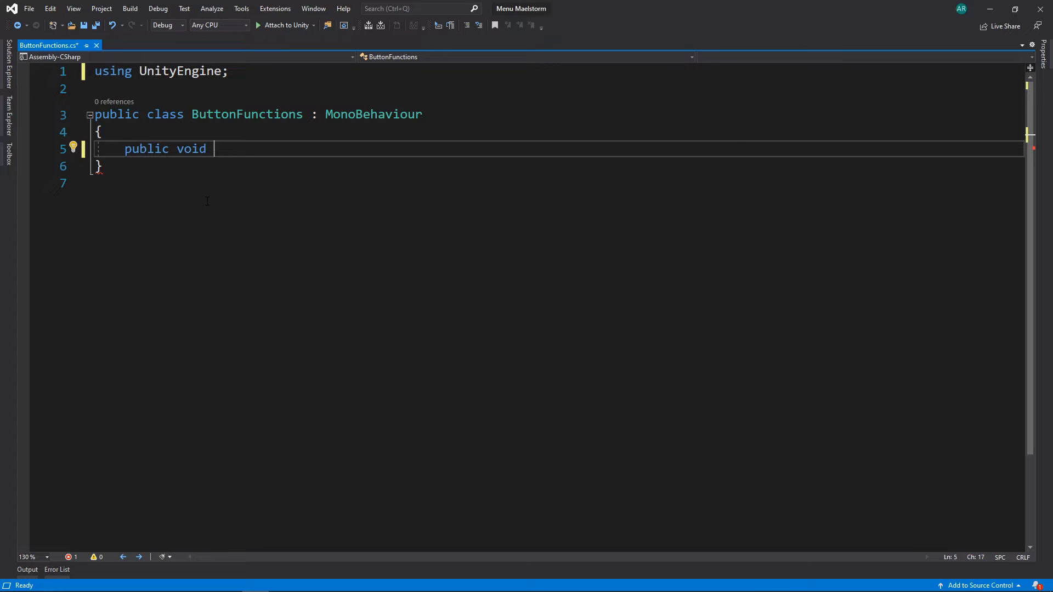
type("PlayB")
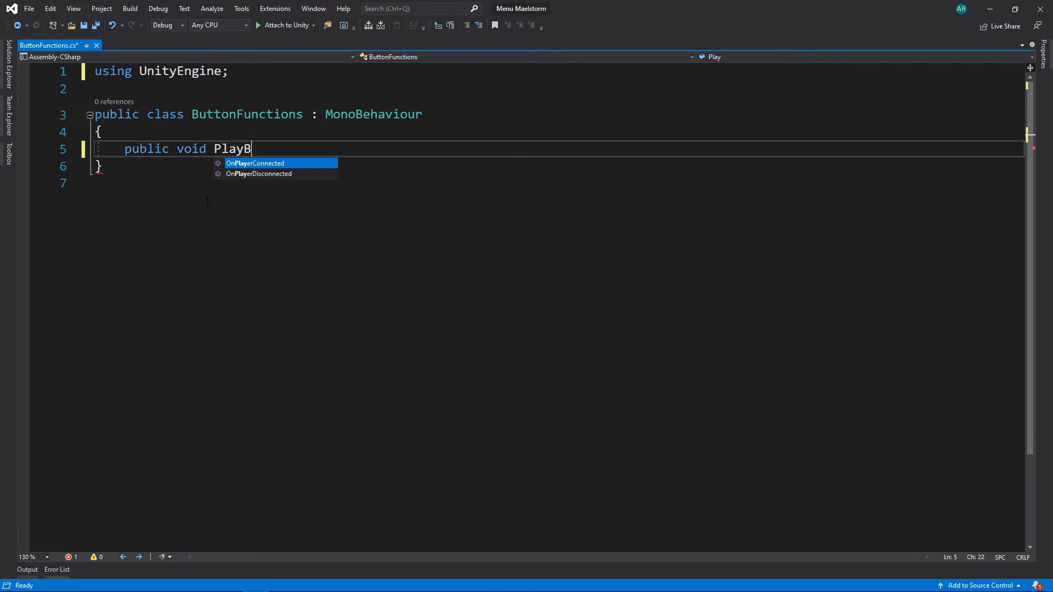
type("uttonPressed()")
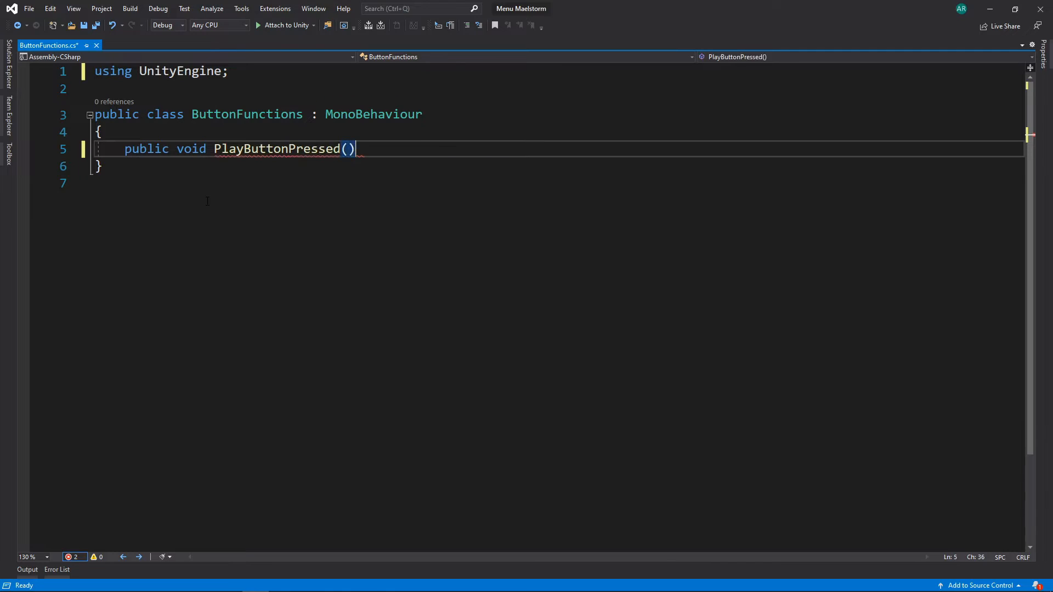
key("Return")
type("{")
key("Return")
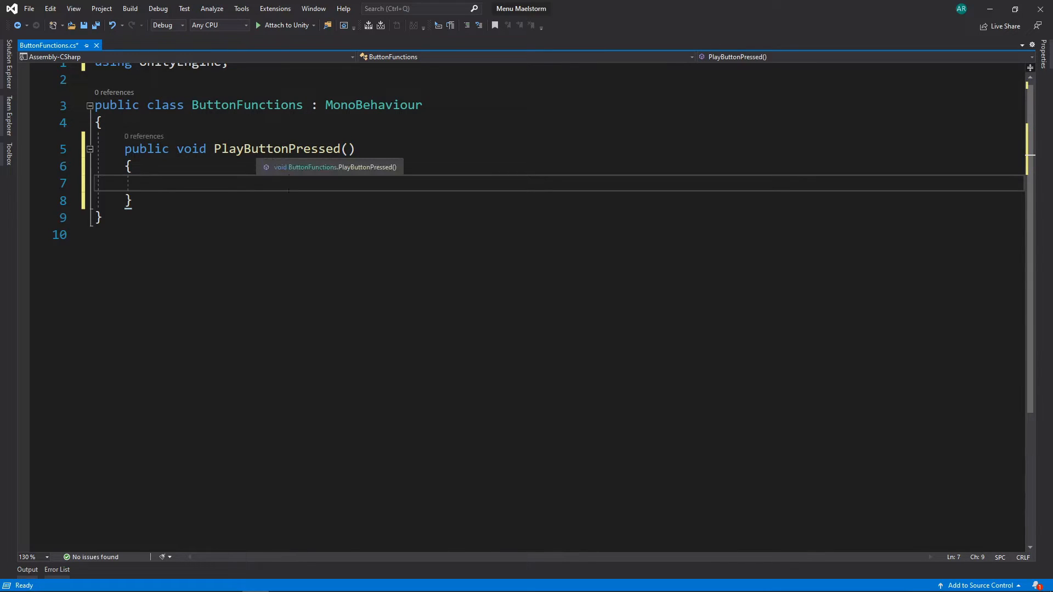
scroll(275, 265, "up", 1)
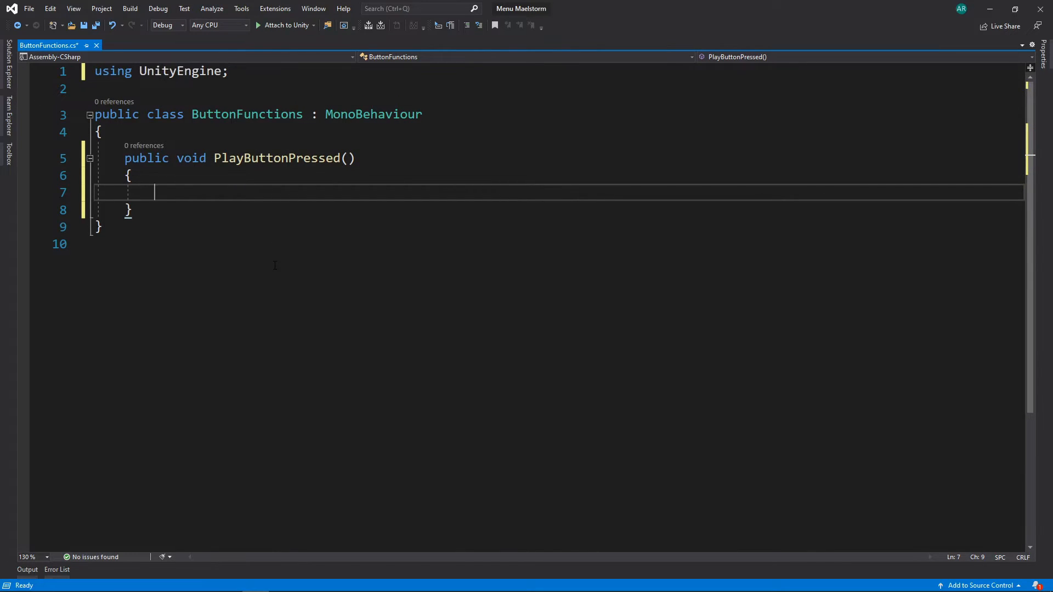
Add SceneManager.LoadScene("Game"); to PlayButtonPressed() with the UnityEngine.SceneManagement using line, and save the script.
type("Scene")
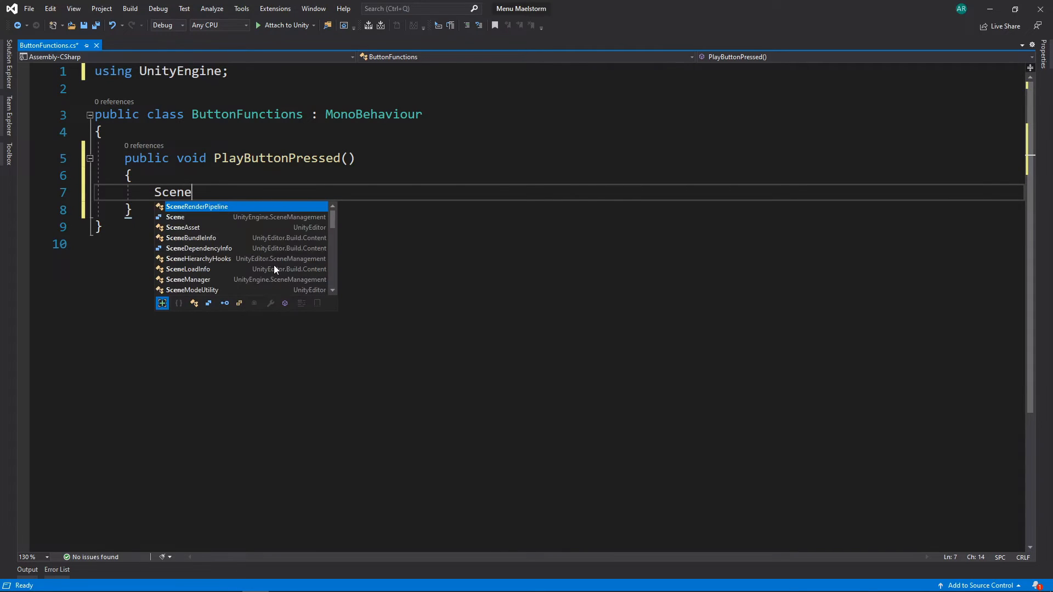
type("Man")
key("Tab")
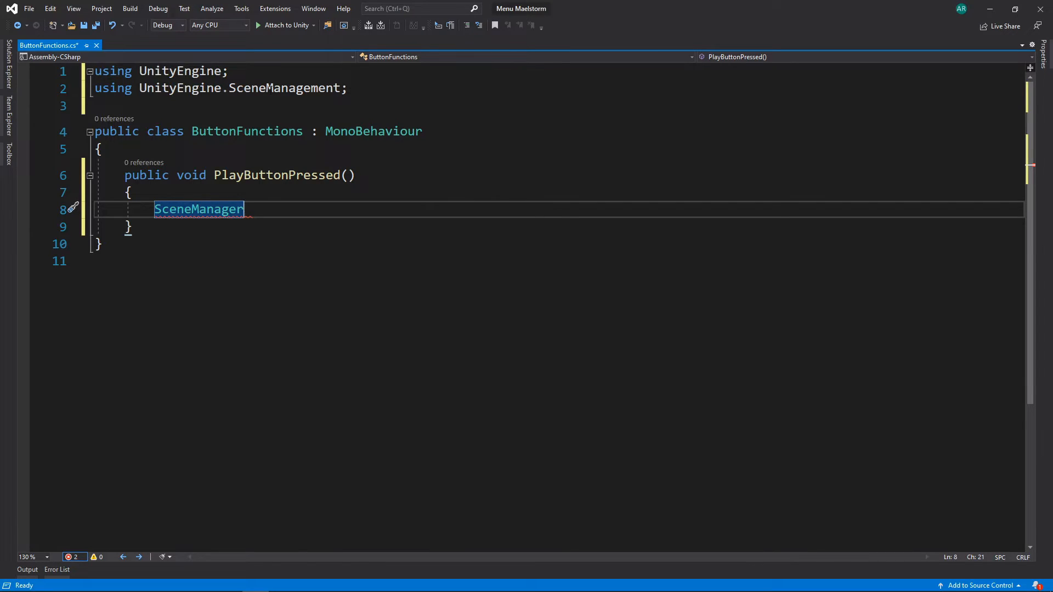
mouse_move(203, 210)
type(".L")
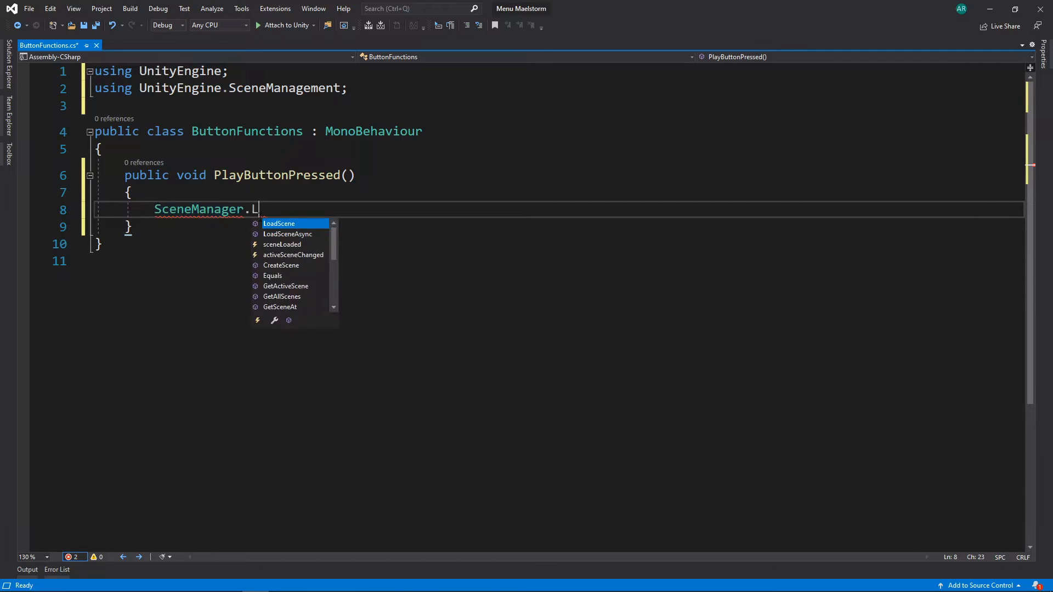
type("oadScene(\"Game")
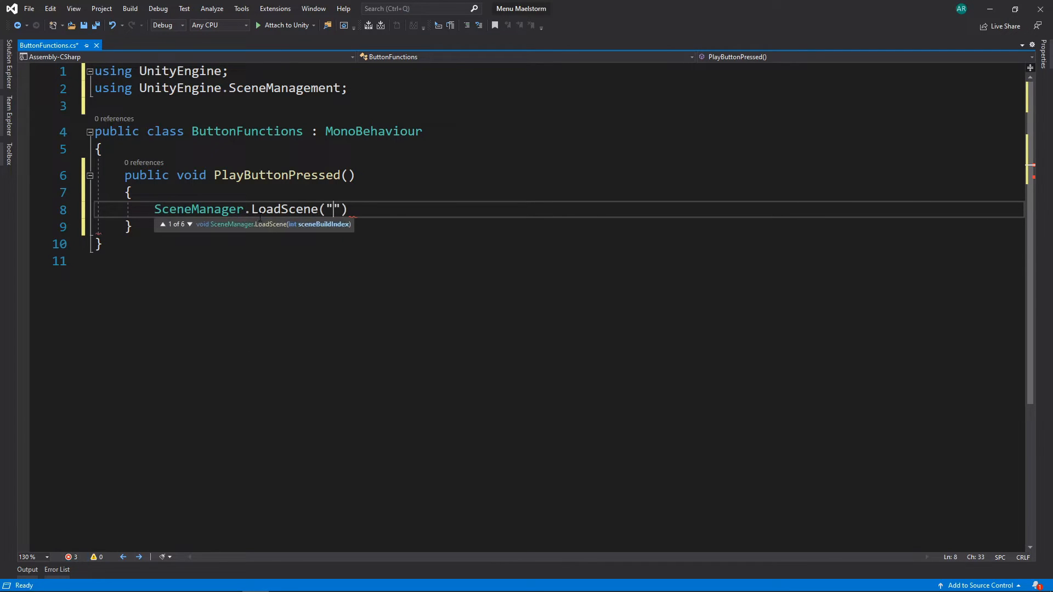
type("\");")
key("ctrl+s")
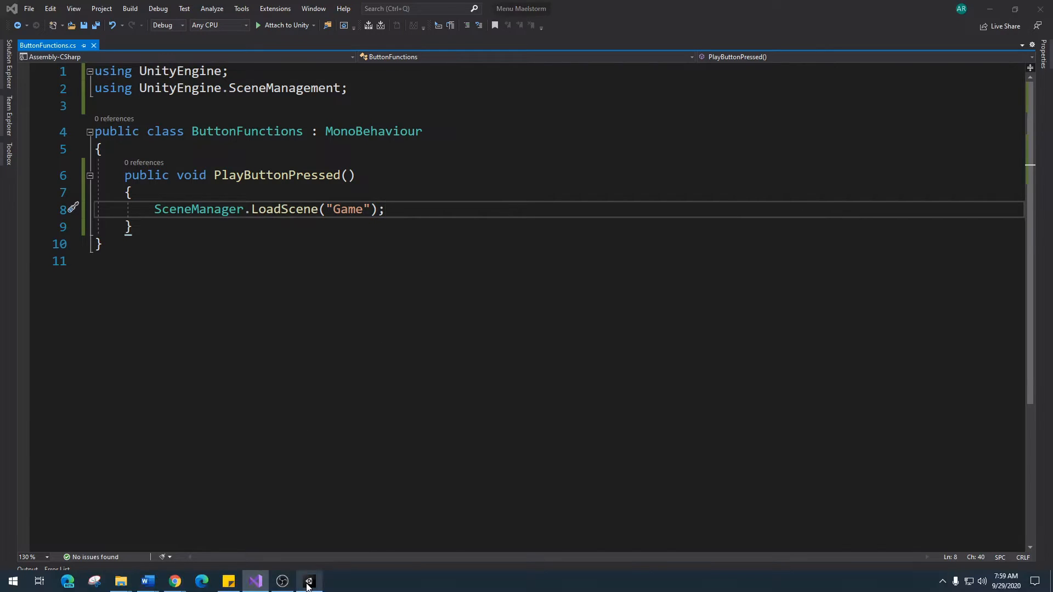
Switch to Unity, save the scene as StartMenu in the Scenes folder, and briefly run it.
left_click(309, 583)
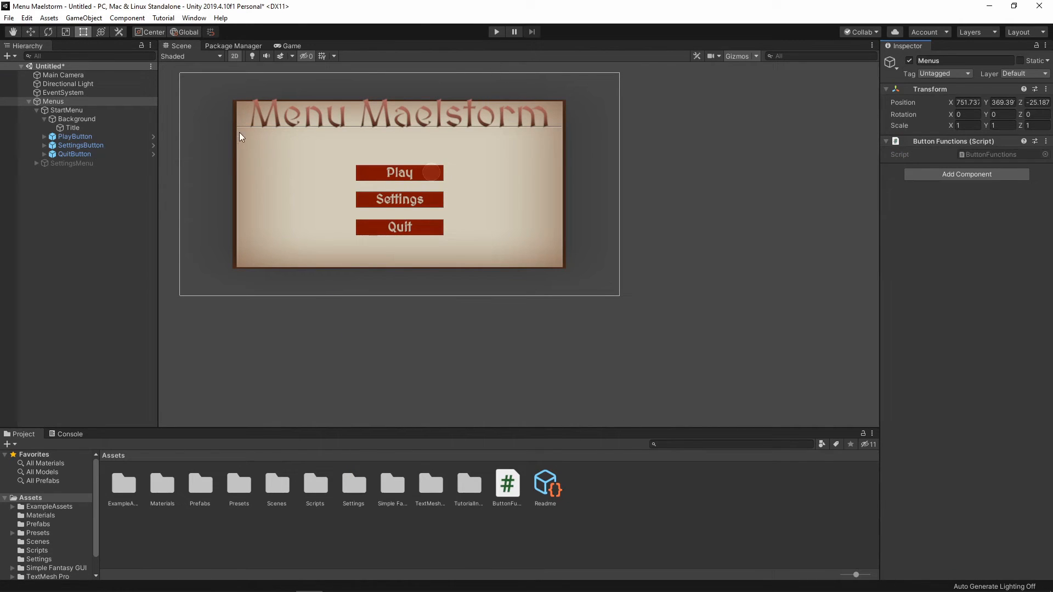
key("ctrl+s")
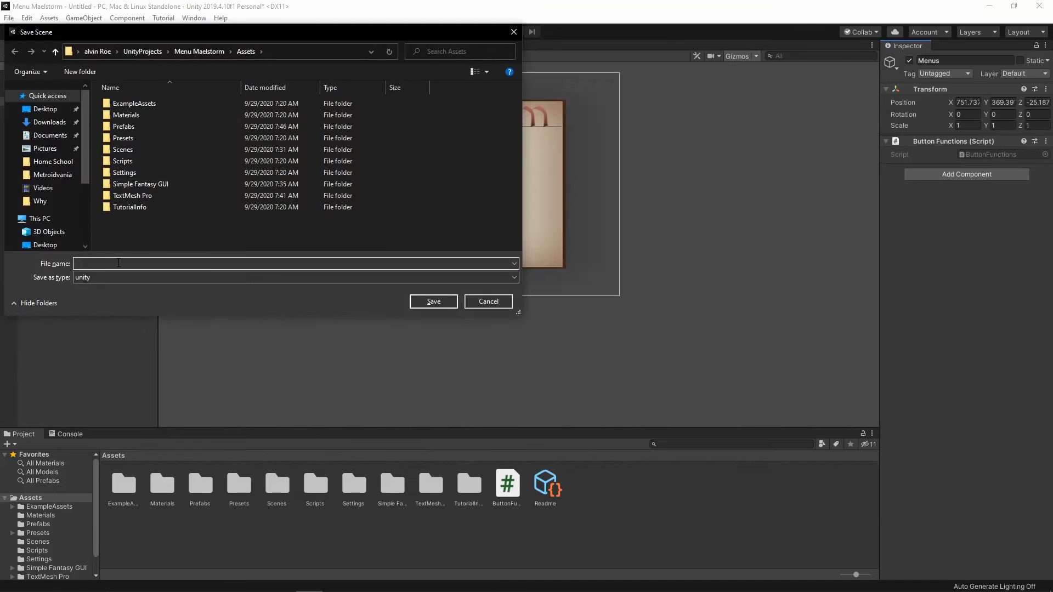
double_click(126, 149)
type("StartMenu")
left_click(422, 302)
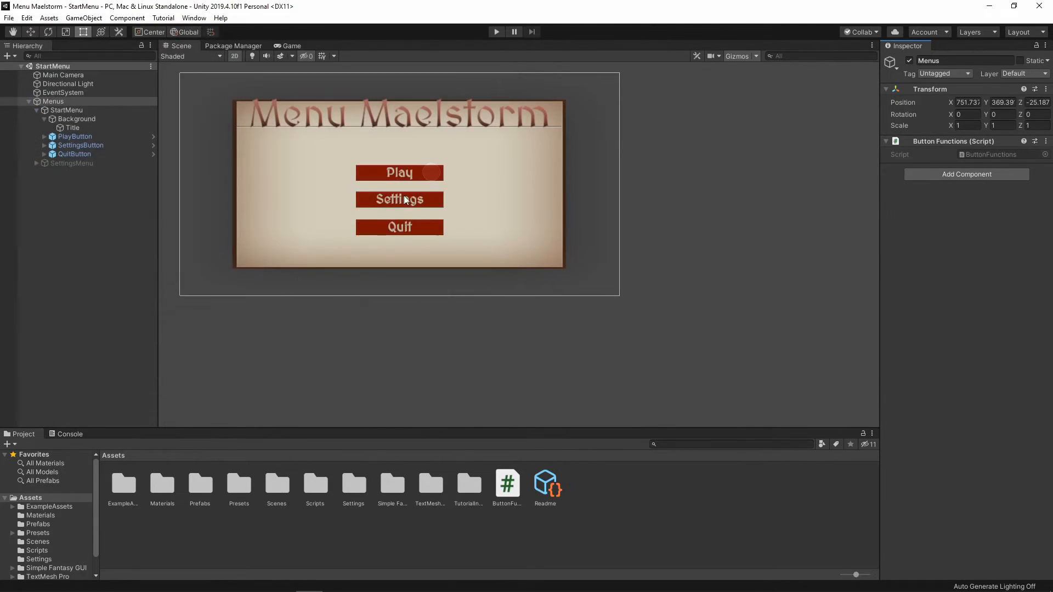
left_click(497, 33)
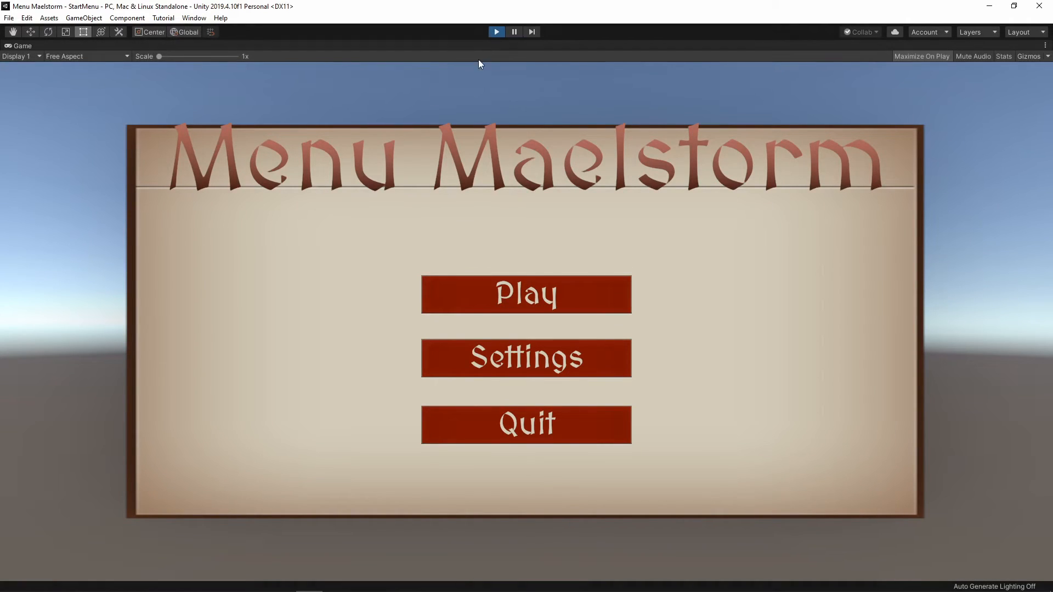
left_click(497, 32)
Add an On Click event to PlayButton that calls ButtonFunctions.PlayButtonPressed() on the Menus object, and test-run the scene.
left_click(81, 136)
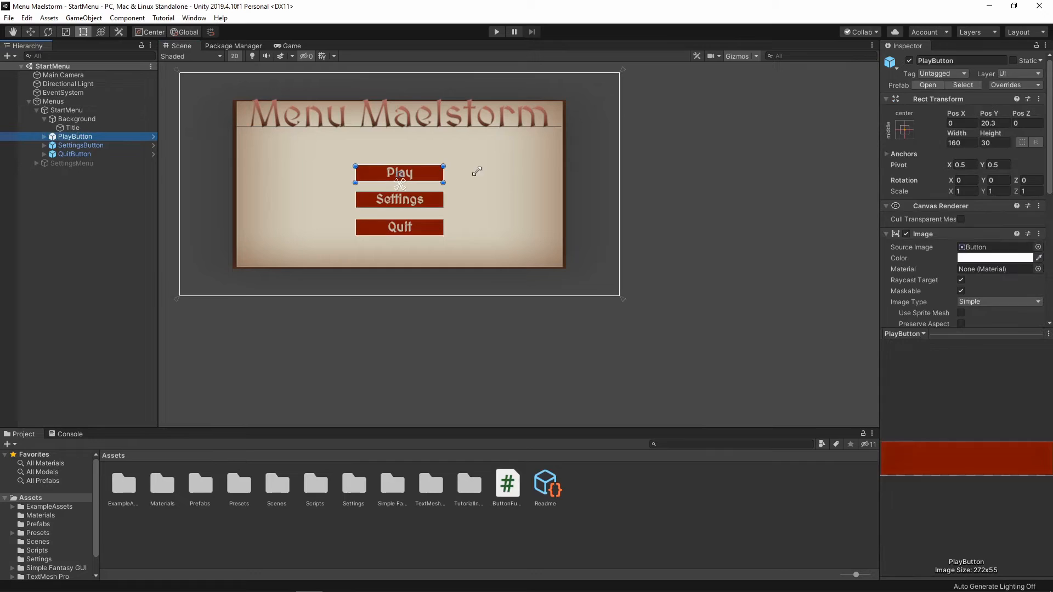
scroll(997, 297, "down", 5)
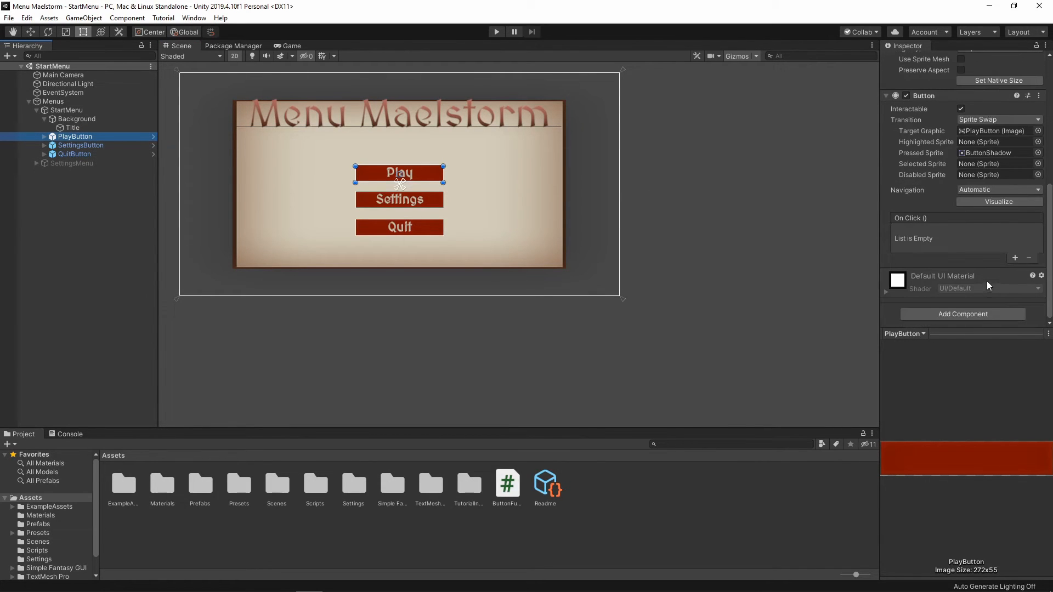
left_click(1015, 257)
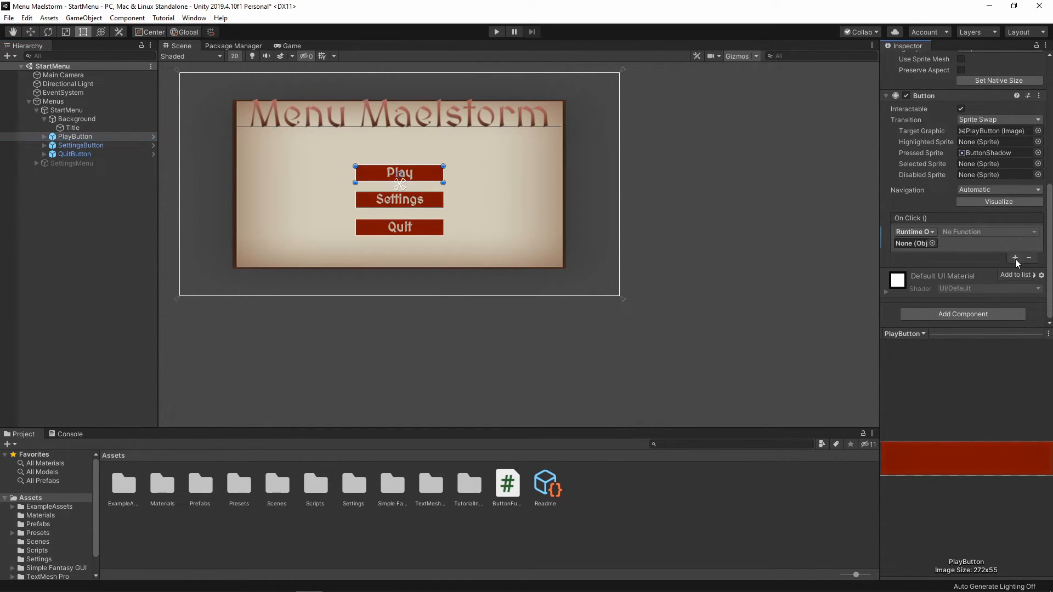
left_click_drag(52, 101, 917, 244)
left_click(980, 233)
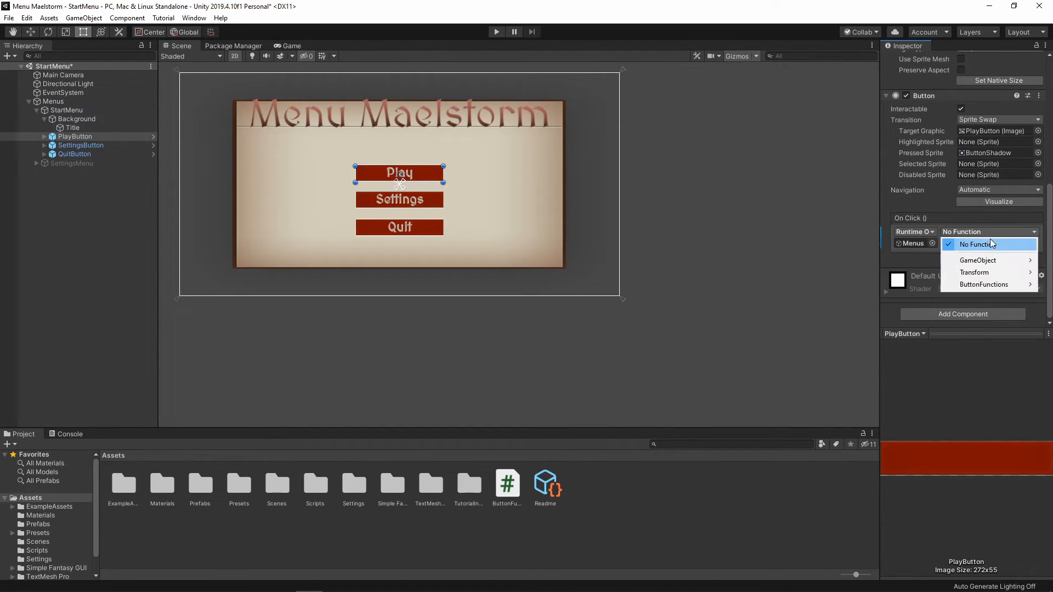
mouse_move(987, 288)
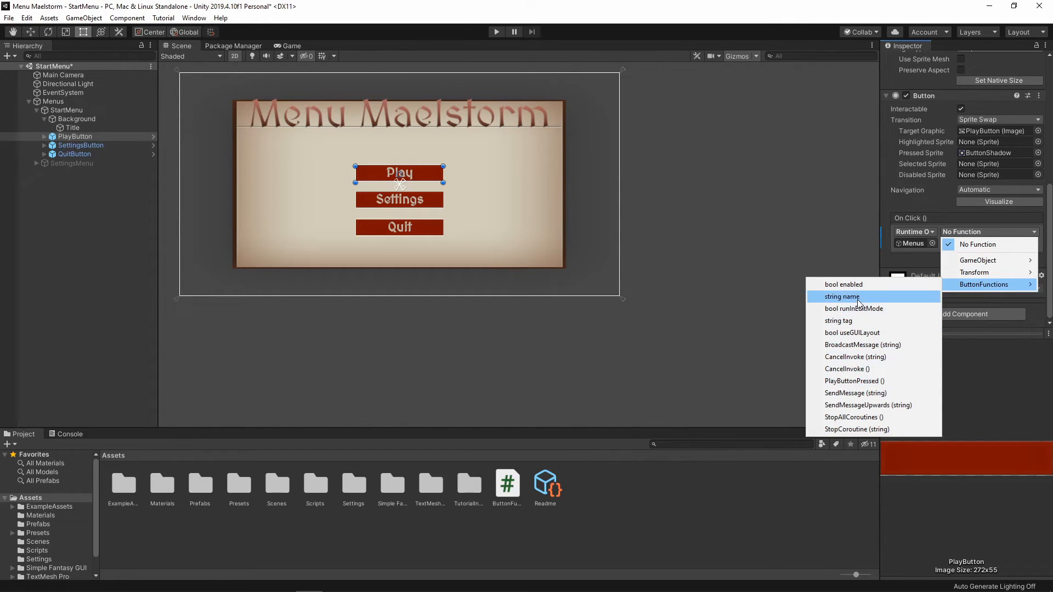
left_click(863, 386)
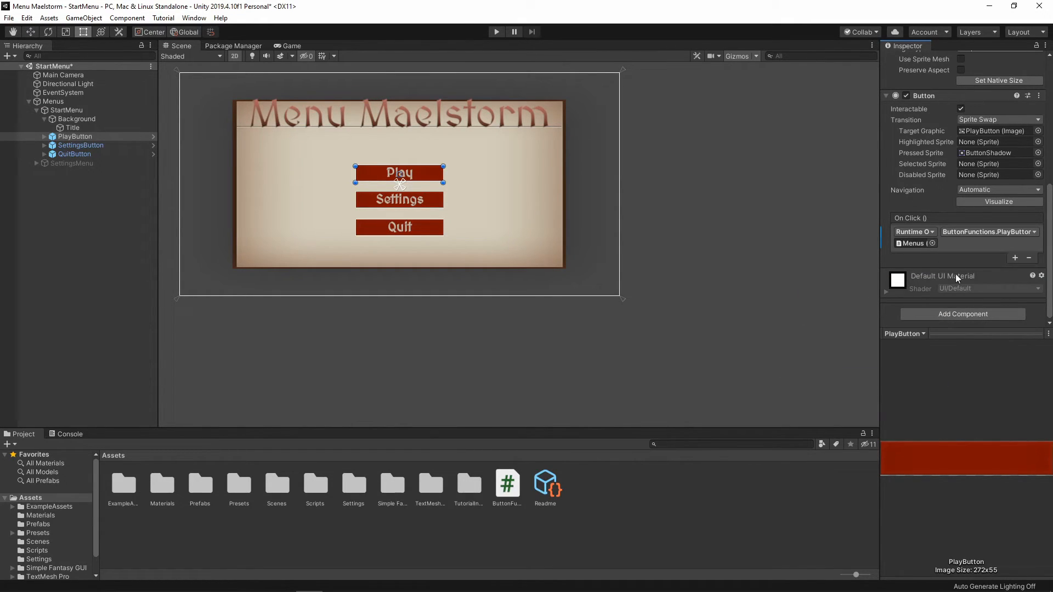
key("ctrl+p")
left_click(496, 31)
In the build settings, replace the deleted SampleScene entry with the Game and StartMenu scenes, placing StartMenu first.
left_click(9, 17)
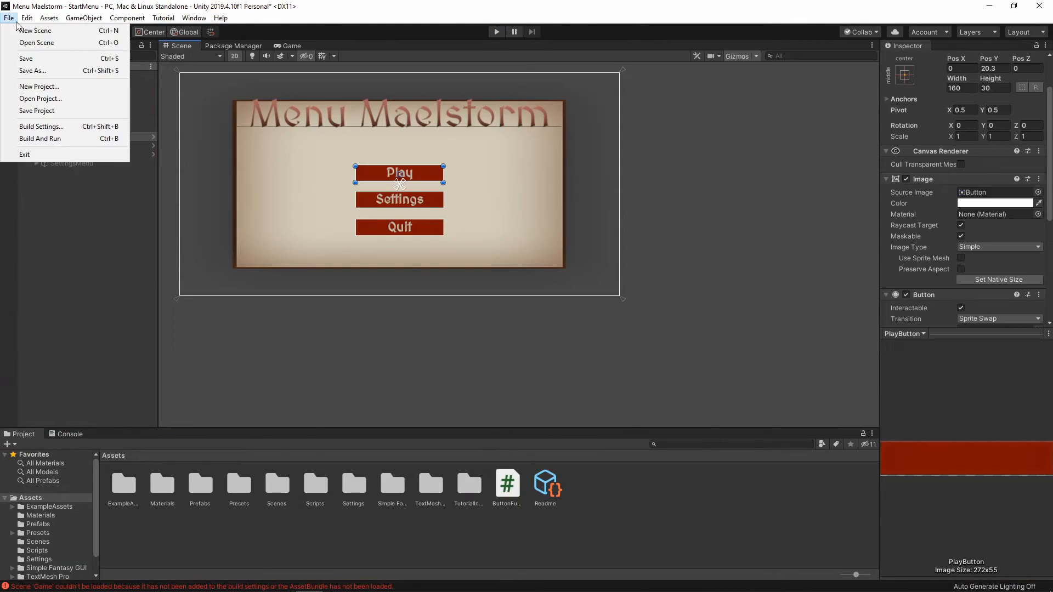
left_click(46, 126)
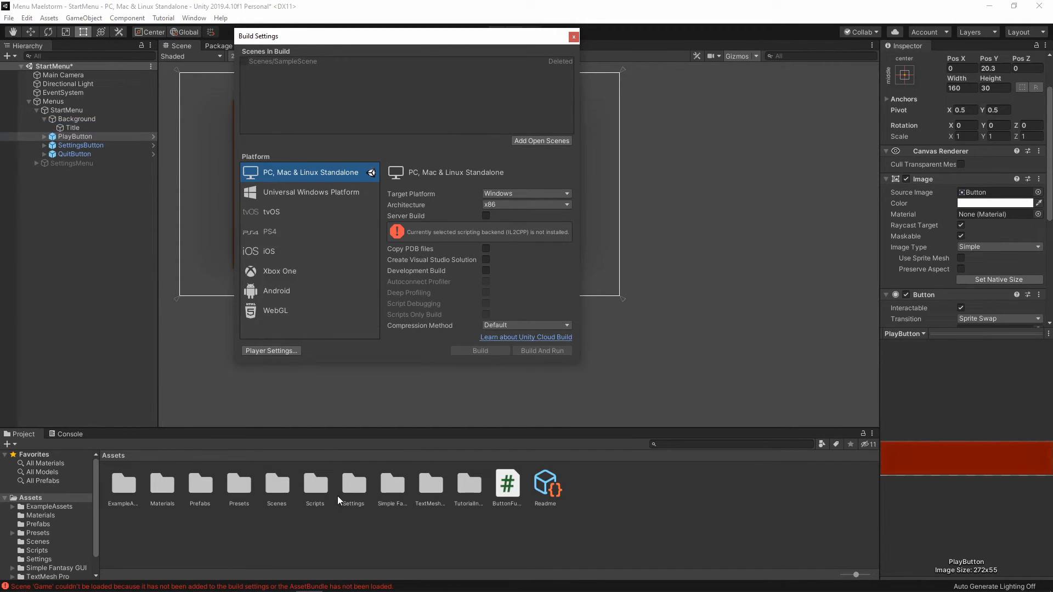
double_click(273, 491)
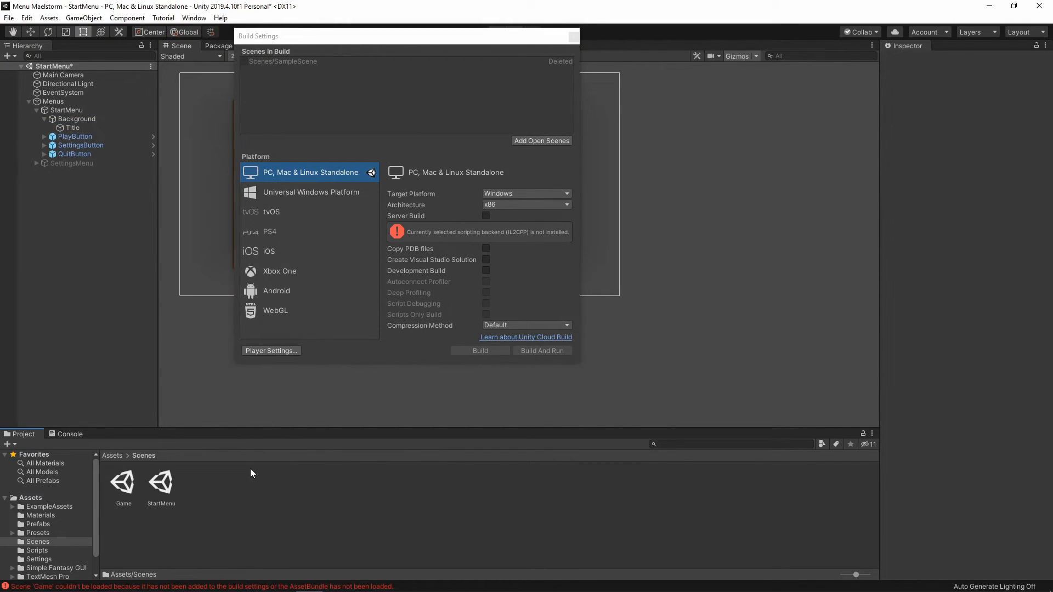
key("ctrl+a")
left_click_drag(123, 485, 300, 114)
key("Delete")
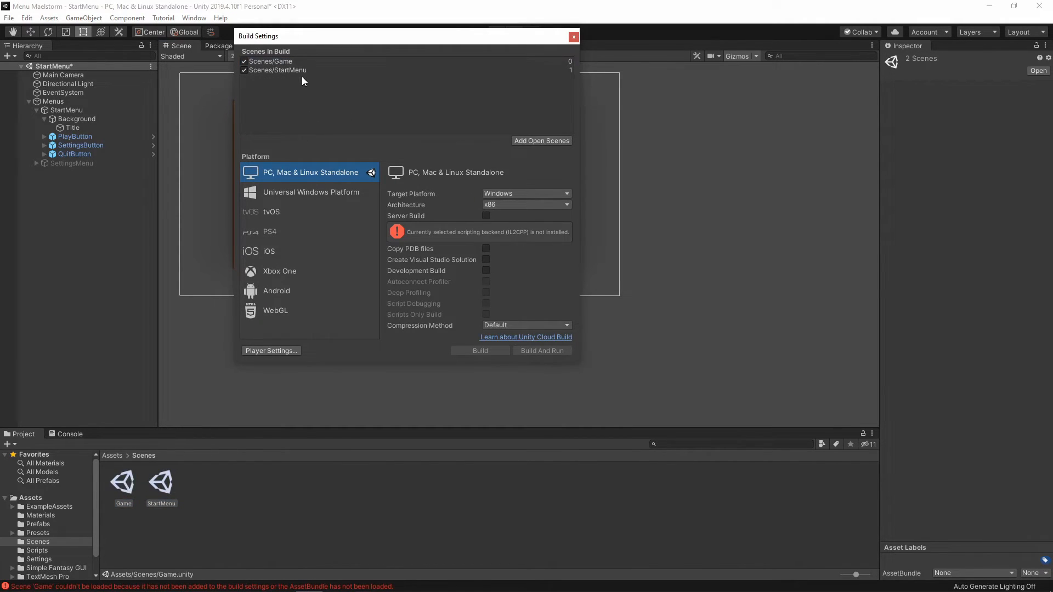
left_click_drag(282, 69, 281, 57)
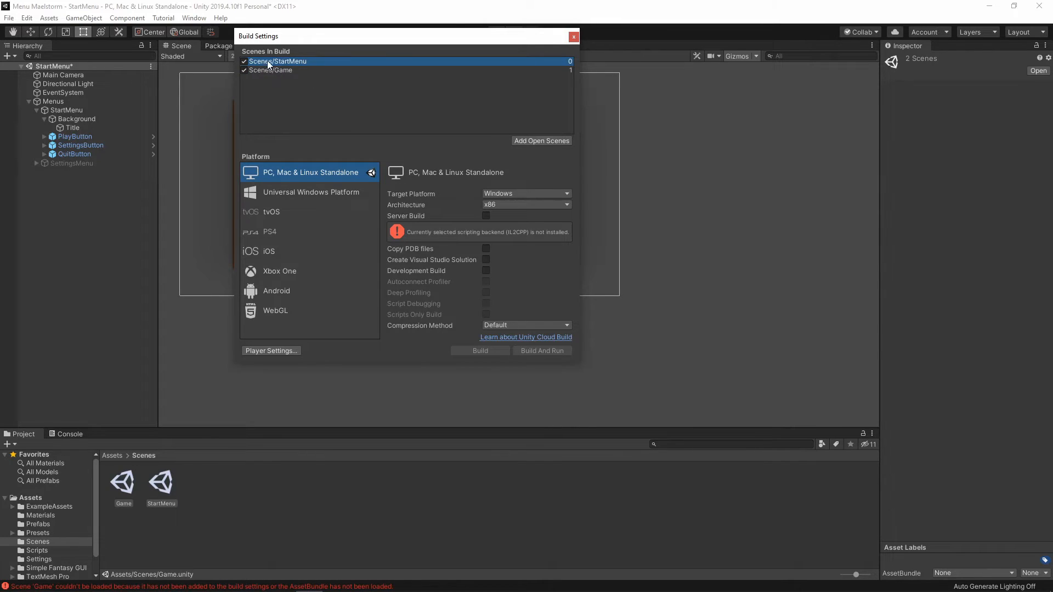
left_click(574, 37)
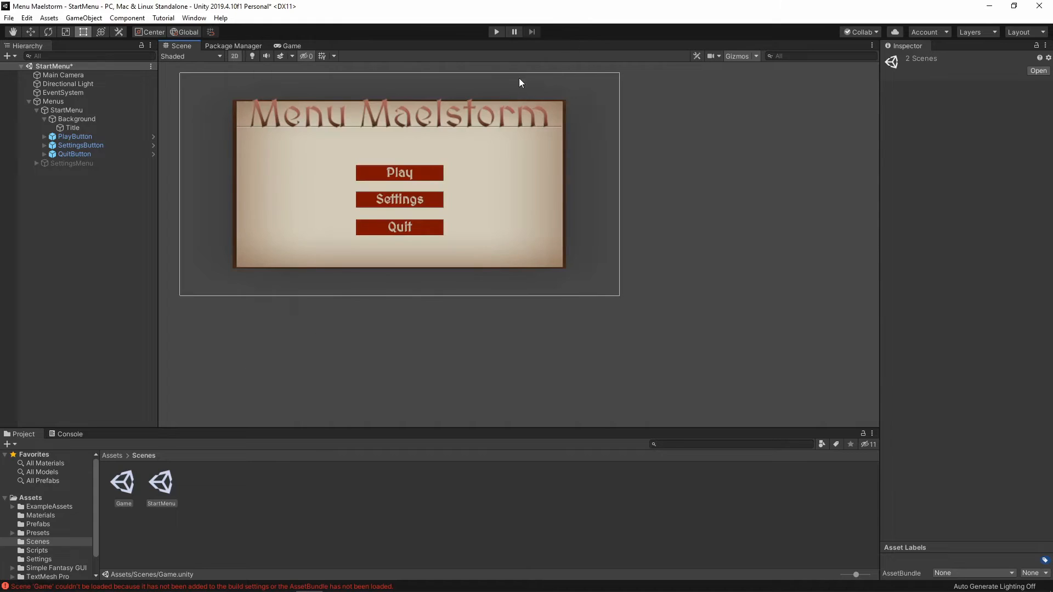
Run the StartMenu scene, test the Play button, and stop the game.
left_click(496, 33)
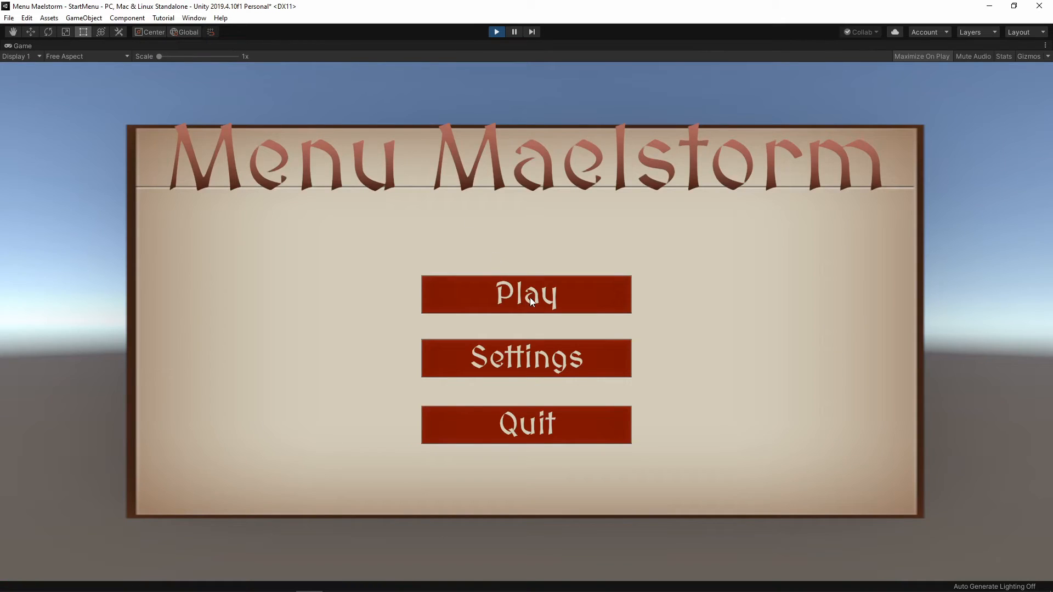
left_click(530, 298)
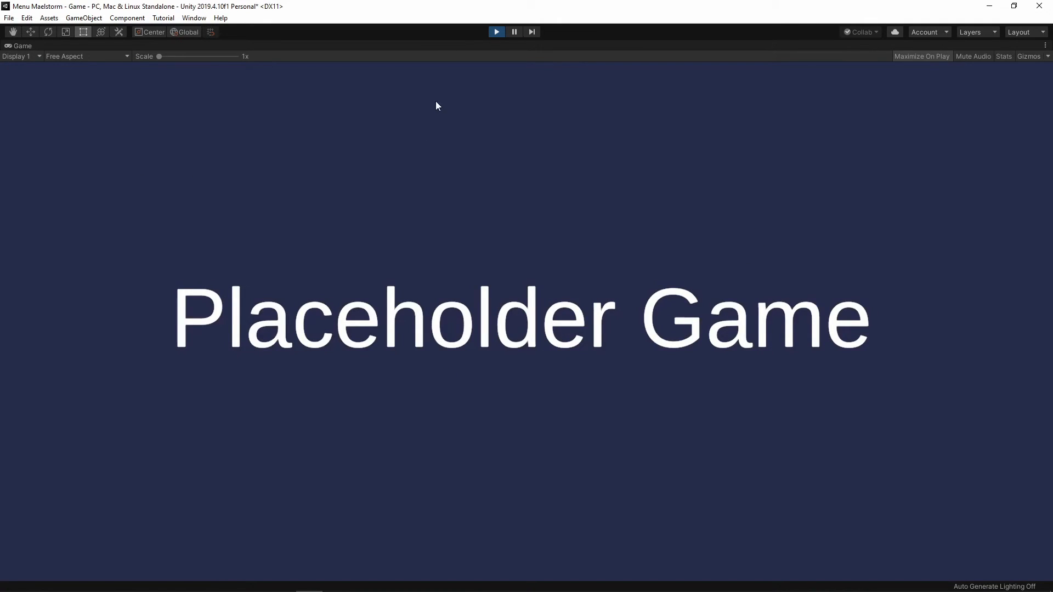
left_click(496, 33)
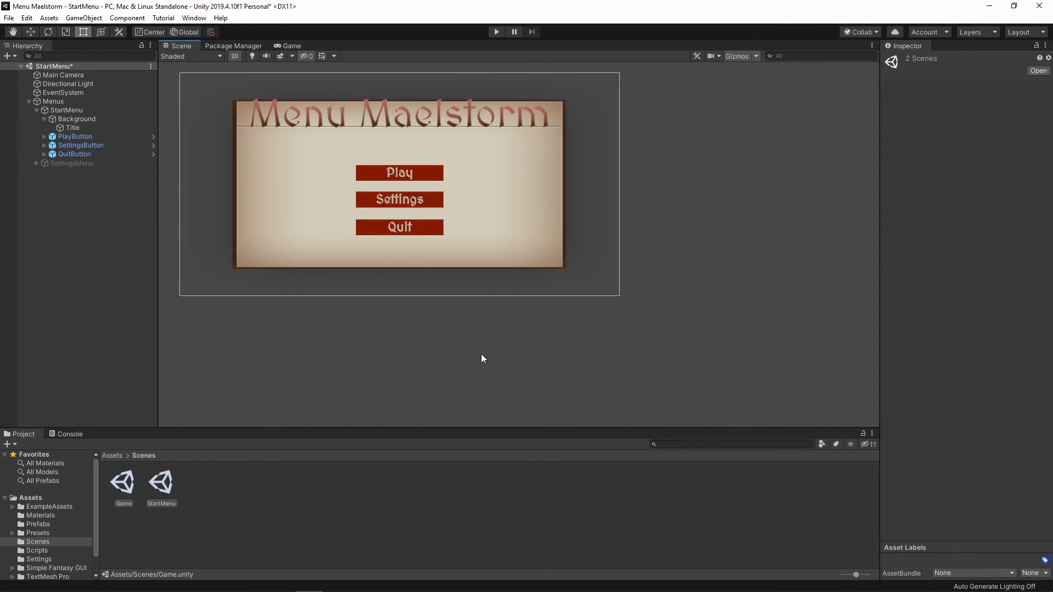
Reopen the ButtonFunctions script from the Menus object and declare a public void QuitButtonPressed() method below PlayButtonPressed().
left_click(81, 101)
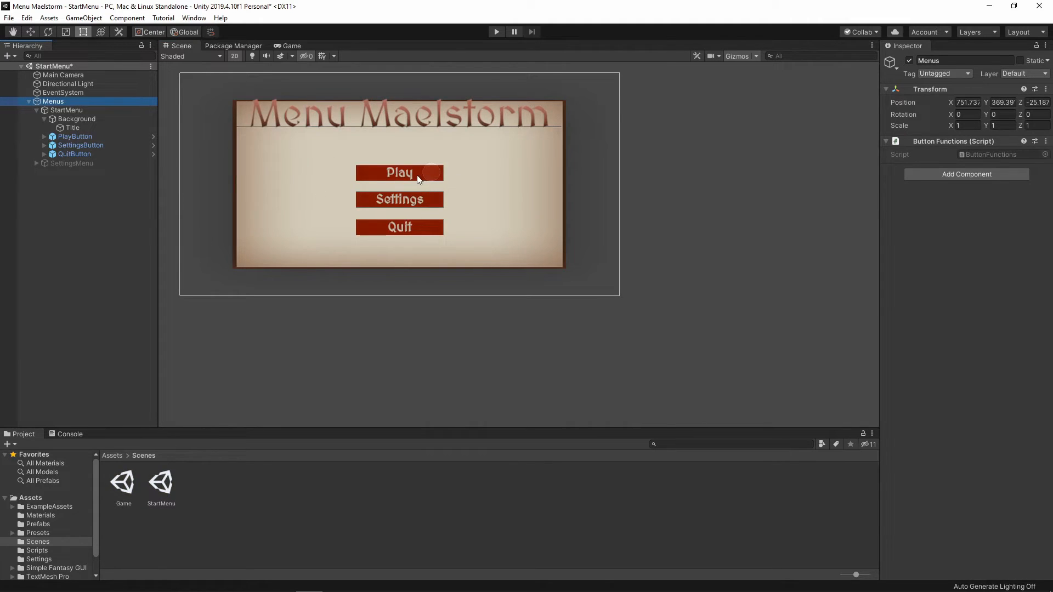
double_click(986, 155)
key("Return")
key("Return")
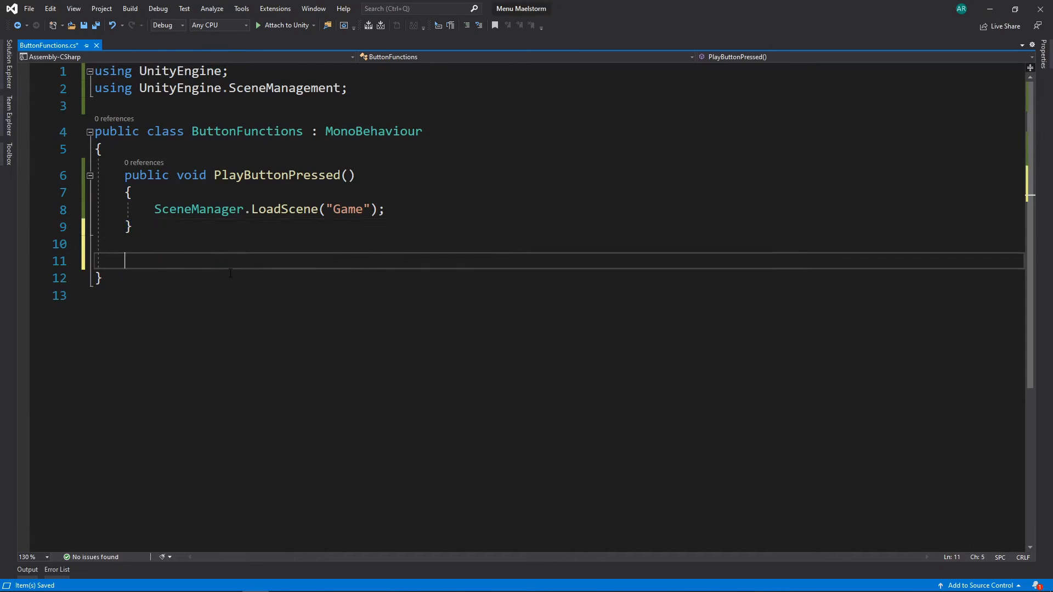
type("public void ")
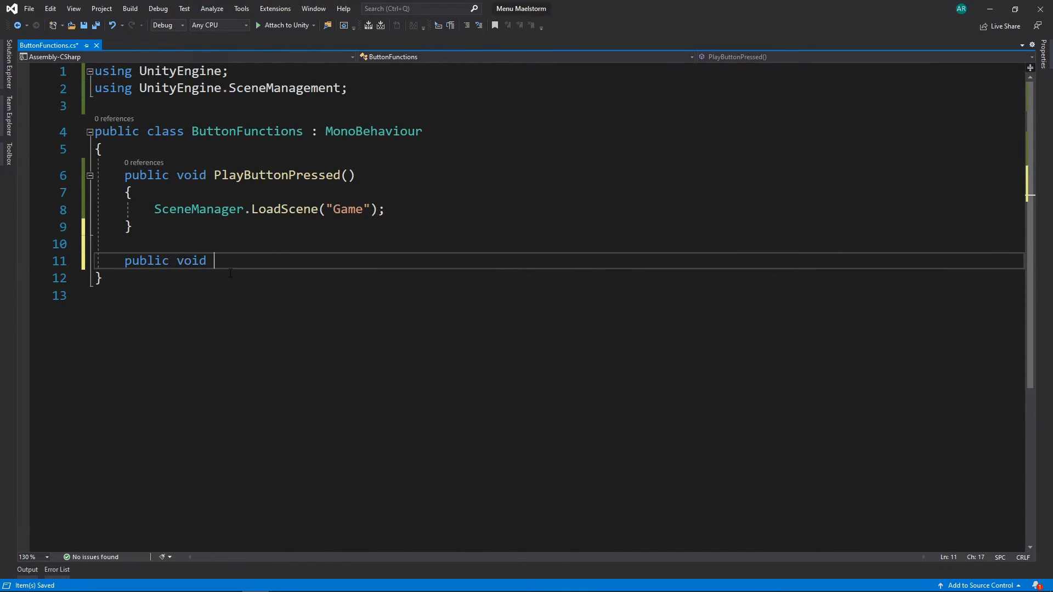
type("QuitButtonPres")
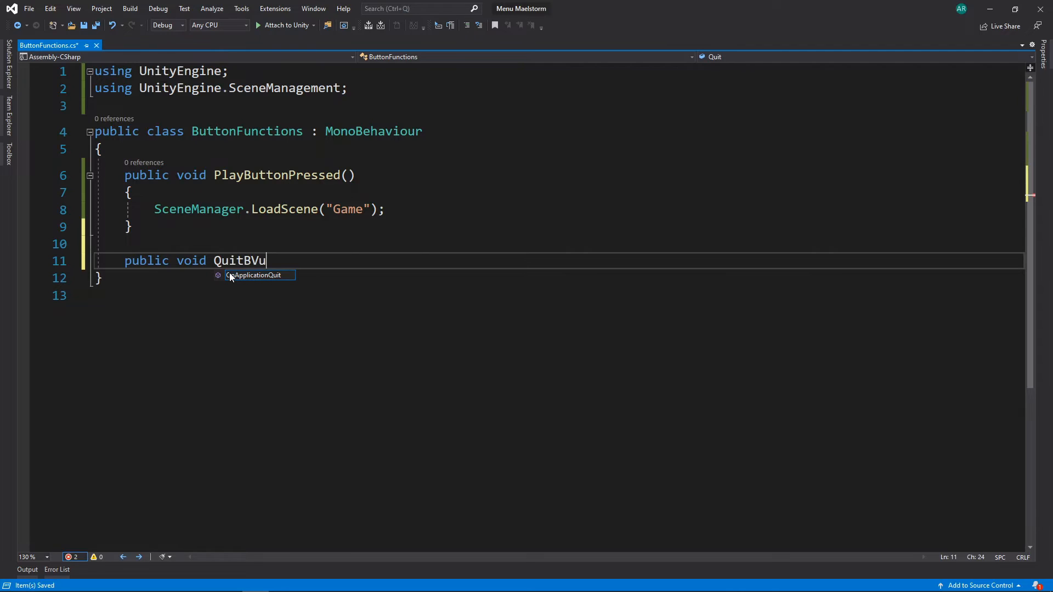
type("sed()")
key("Return")
type("{")
key("Return")
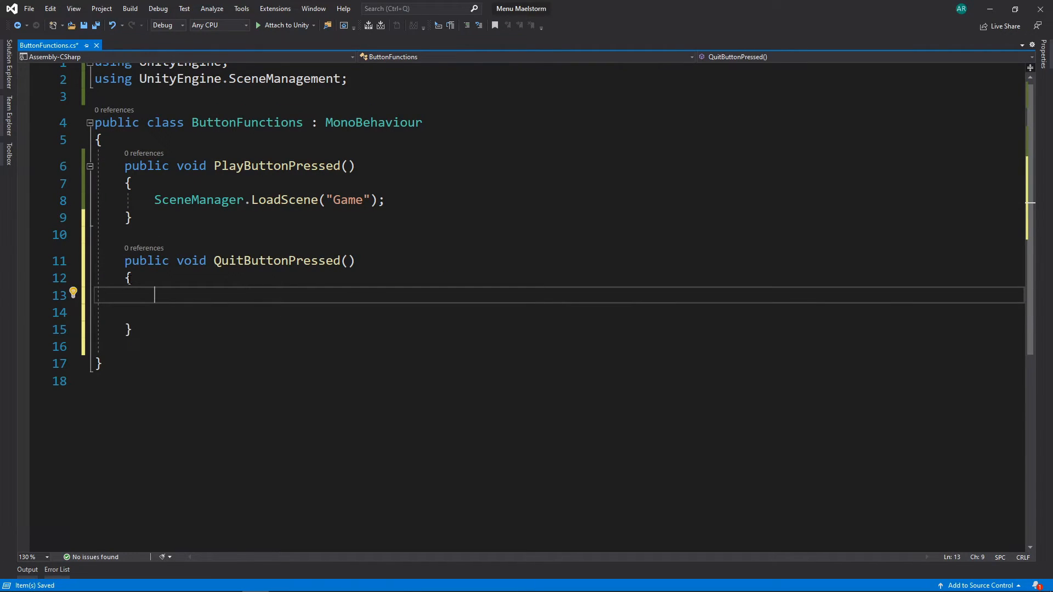
Call Application.Quit(); in QuitButtonPressed(), remove the extra blank line in its body, and save the script.
type("Application.Quit();")
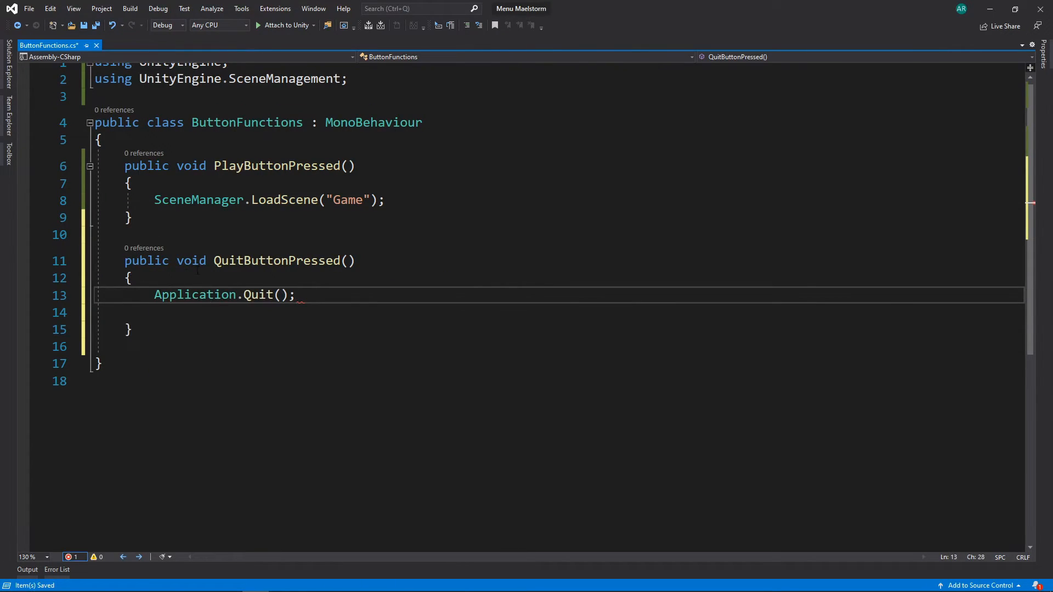
key("Delete")
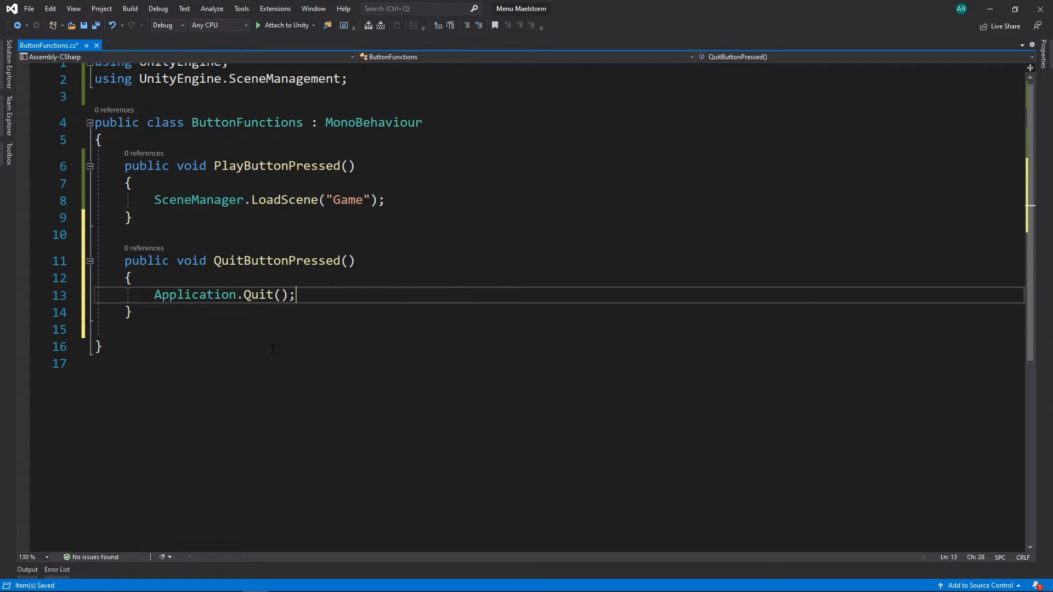
key("ctrl+s")
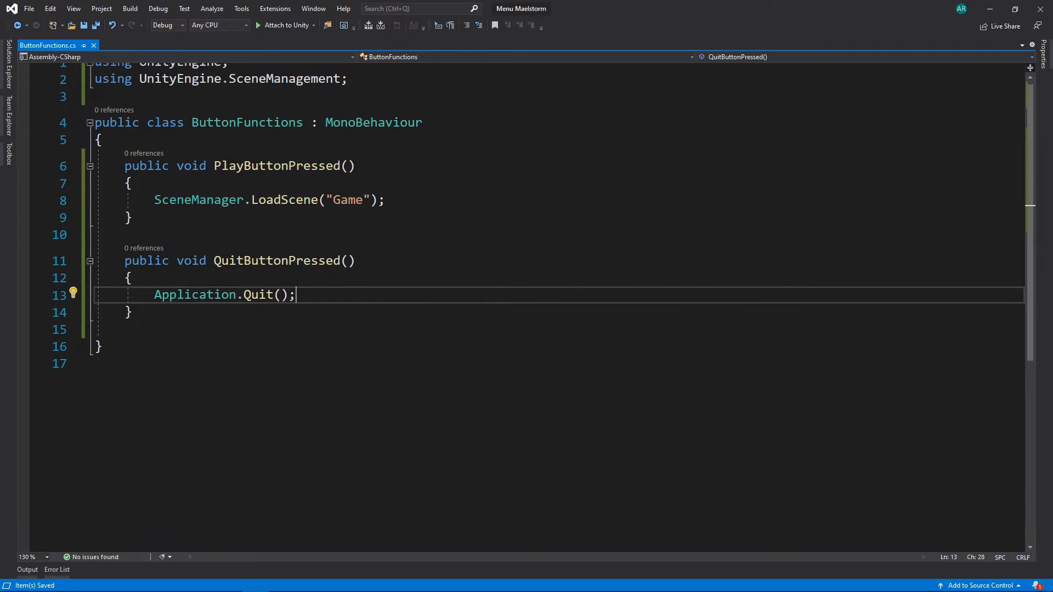
Insert an empty public void ButtonSound() method between PlayButtonPressed() and QuitButtonPressed(), and save the script.
left_click(165, 228)
key("Return")
key("Return")
key("Up")
type("public void ")
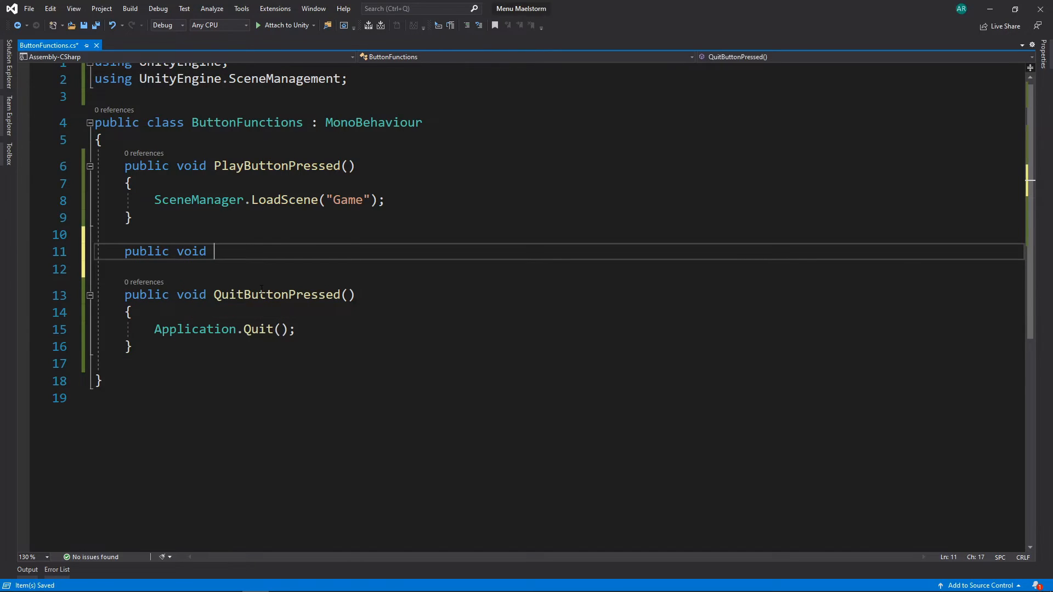
type("ButtonSound(")
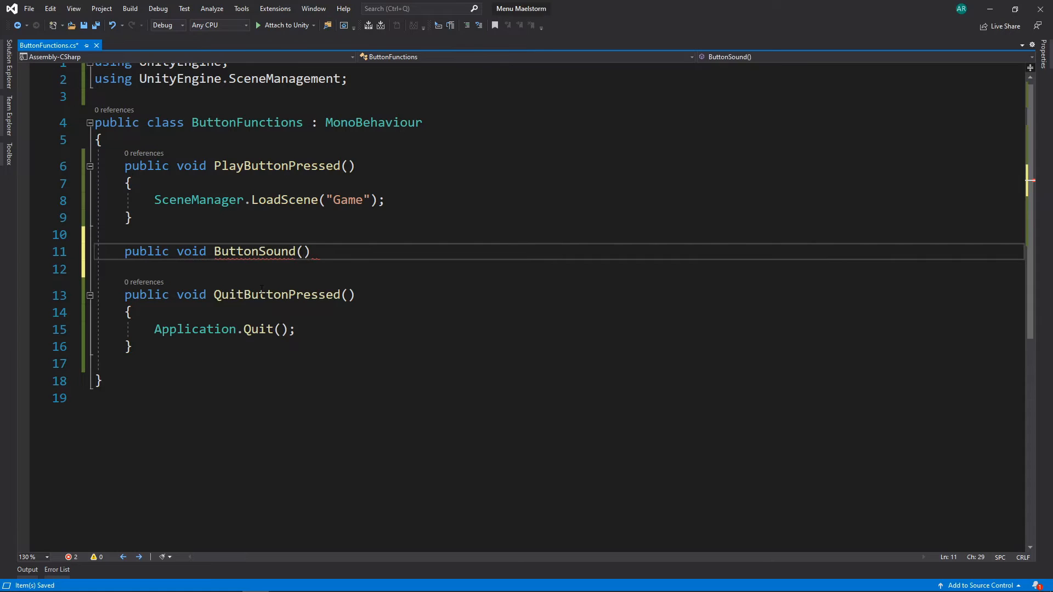
type(")")
key("Return")
type("{")
key("Return")
key("ctrl+s")
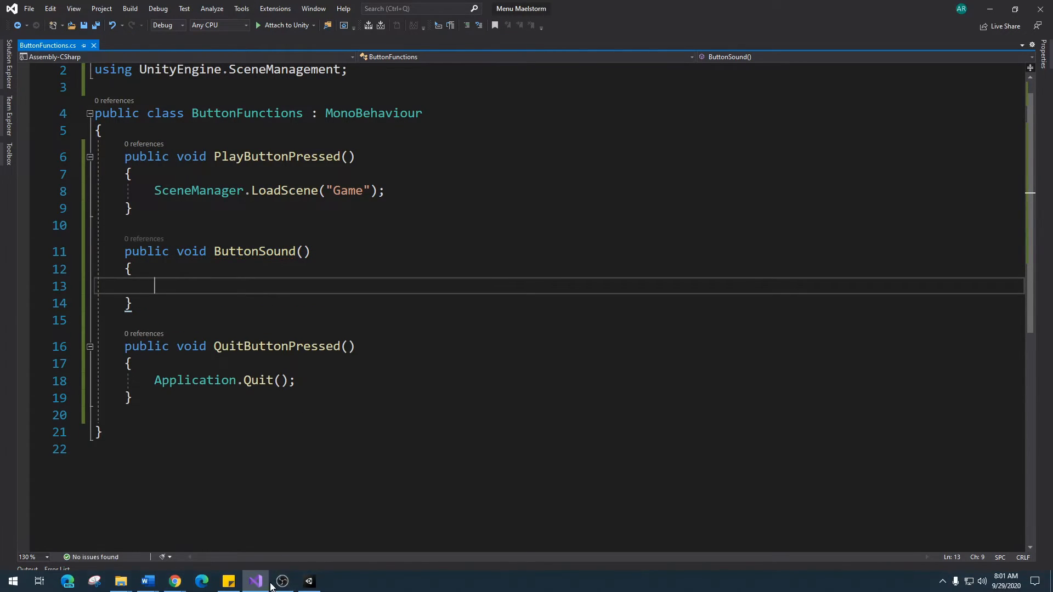
Switch to the browser, go to the Unity Asset Store home page, and filter it to free Sound FX assets under Audio.
left_click(282, 582)
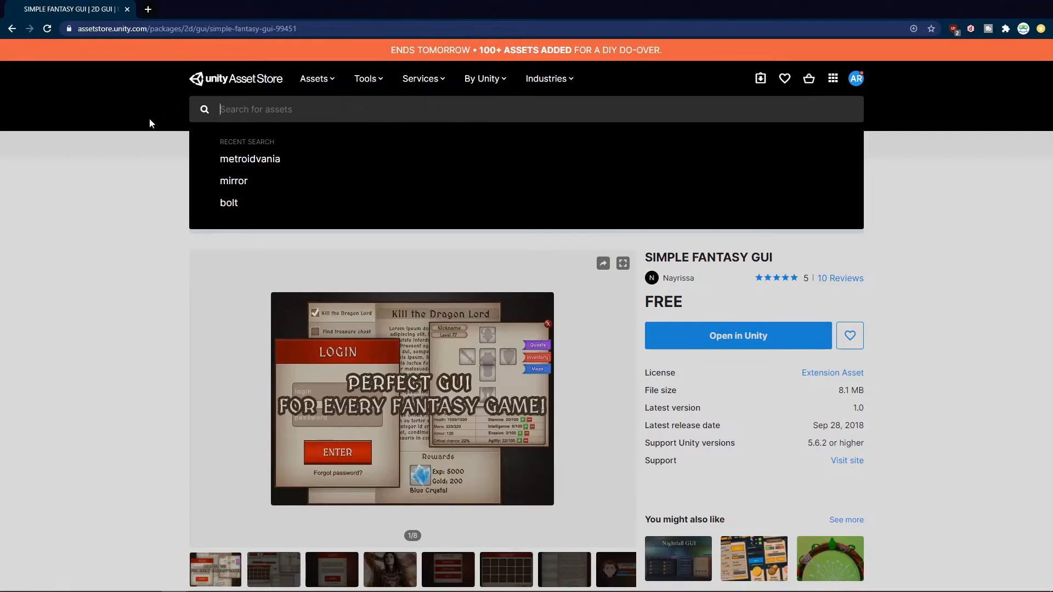
left_click(214, 82)
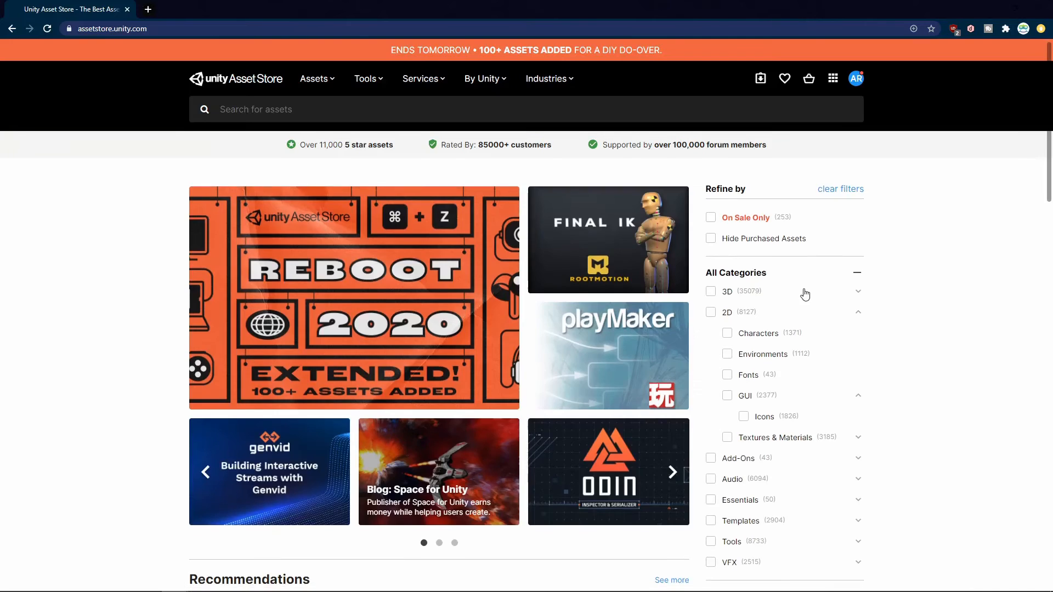
scroll(804, 291, "down", 3)
left_click(711, 265)
left_click(727, 382)
scroll(658, 345, "down", 7)
left_click(710, 354)
scroll(627, 349, "down", 8)
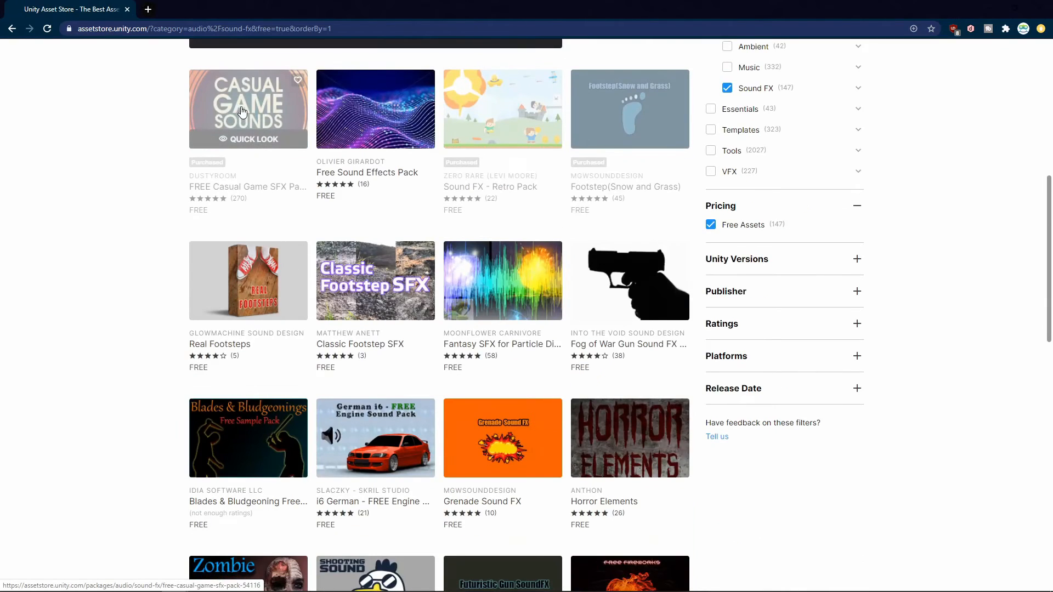
Open the FREE Casual Game SFX Pack in the Unity Editor and import all of its files.
left_click(257, 118)
left_click(747, 338)
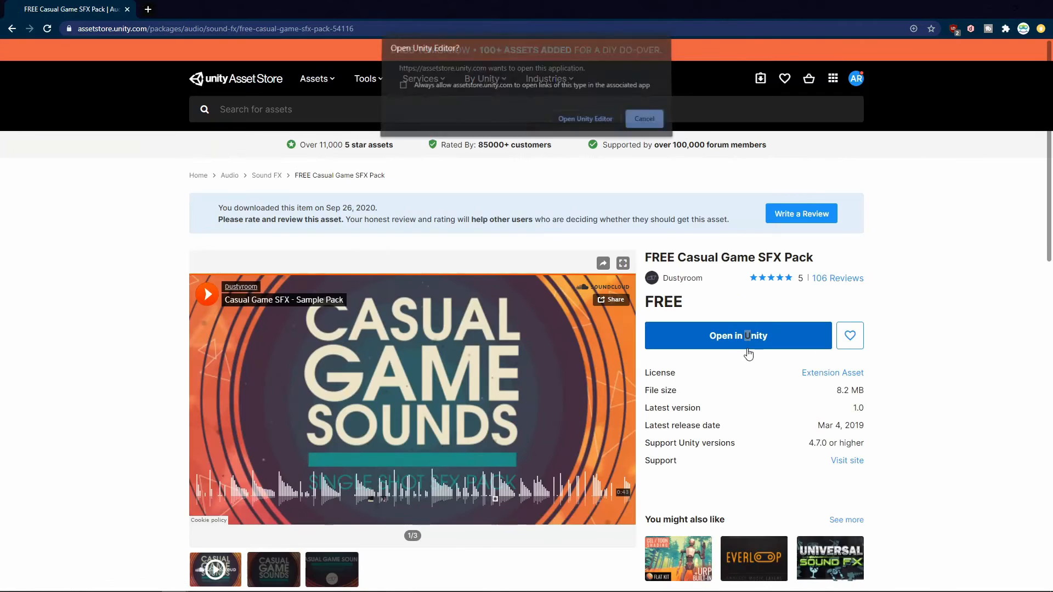
left_click(585, 119)
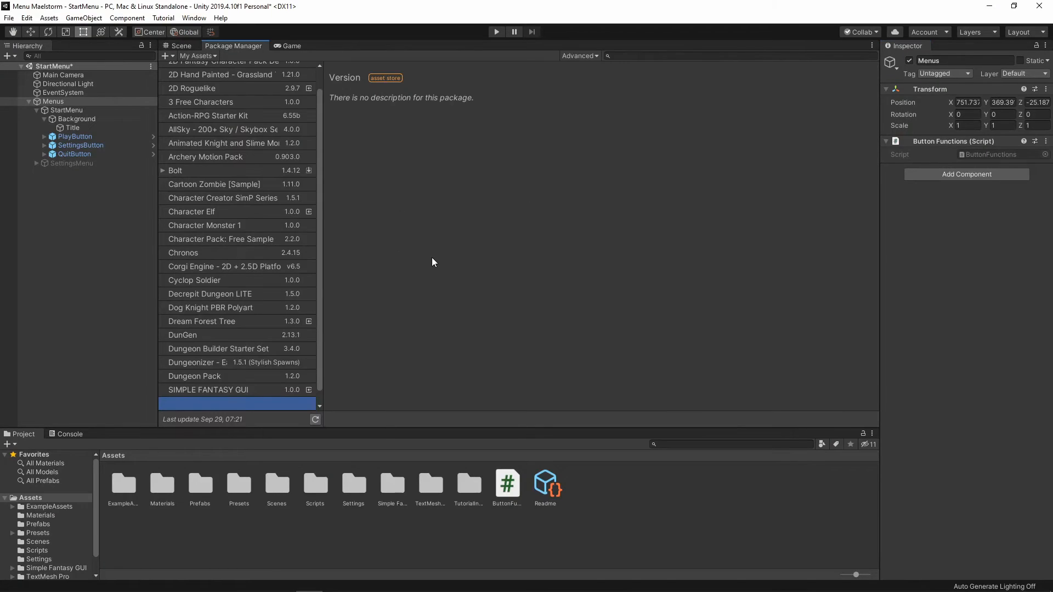
left_click(817, 419)
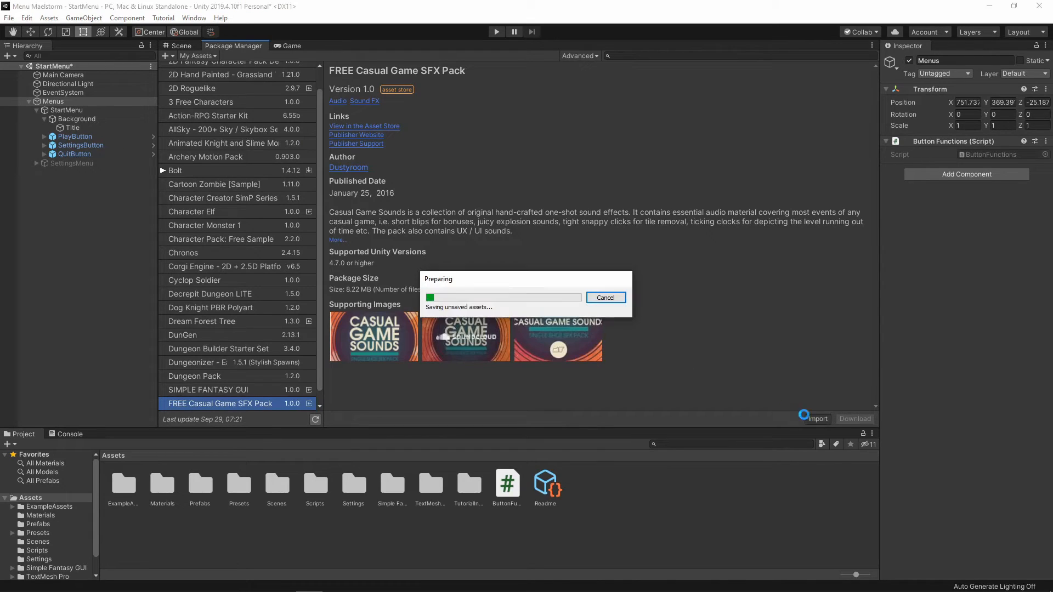
scroll(92, 197, "down", 3)
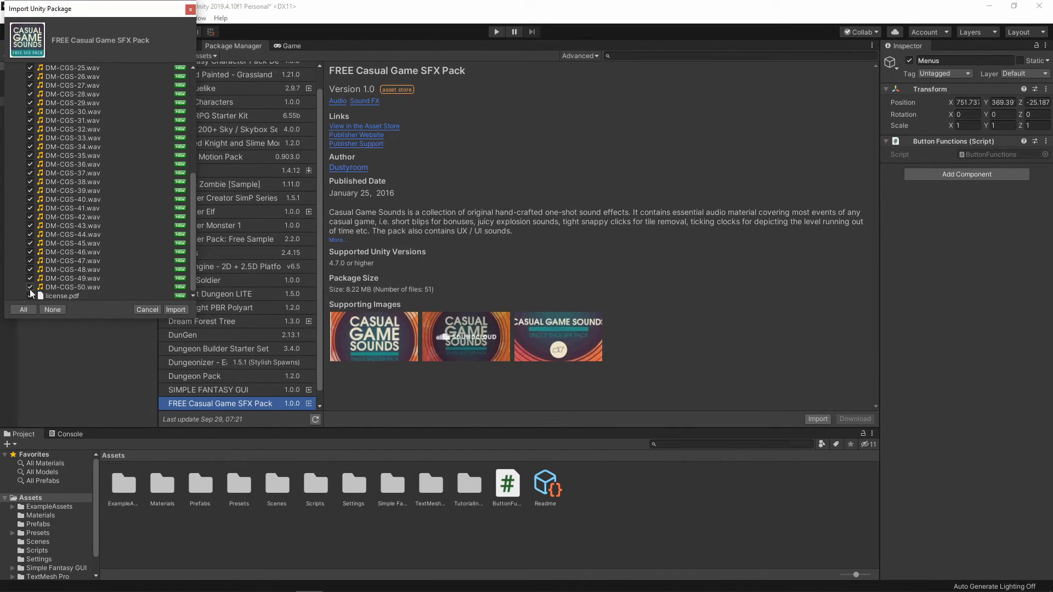
left_click(172, 310)
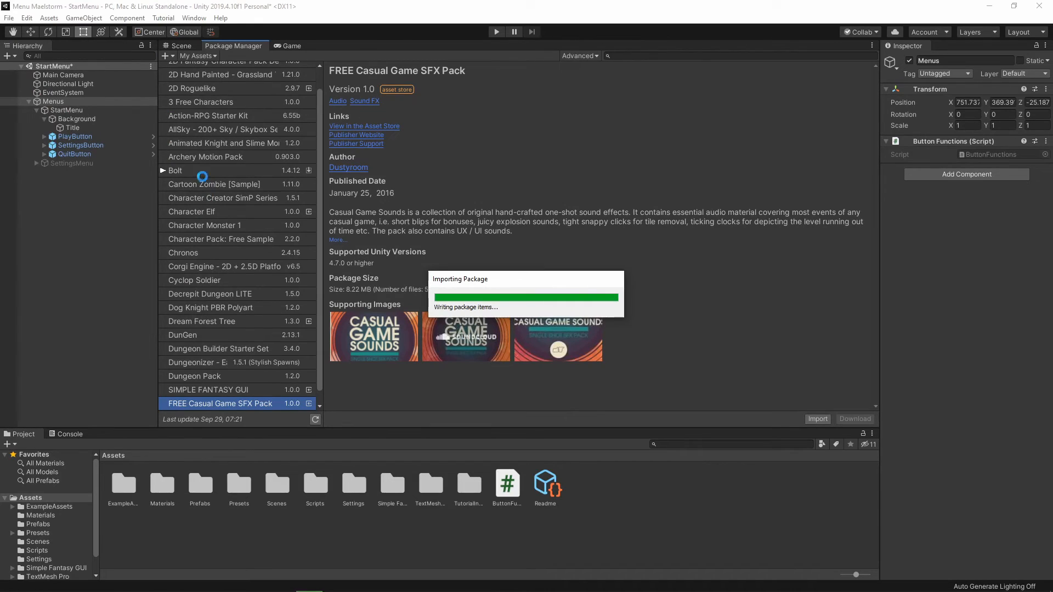
Preview the DM-CGS-05 sound from the CasualGameSounds folder.
left_click(54, 505)
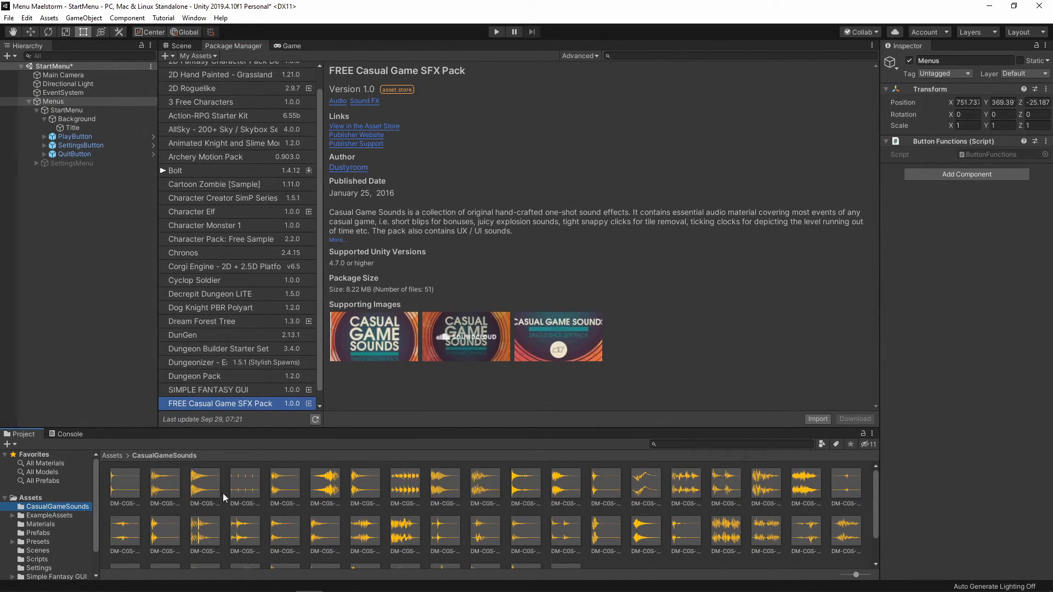
left_click(284, 490)
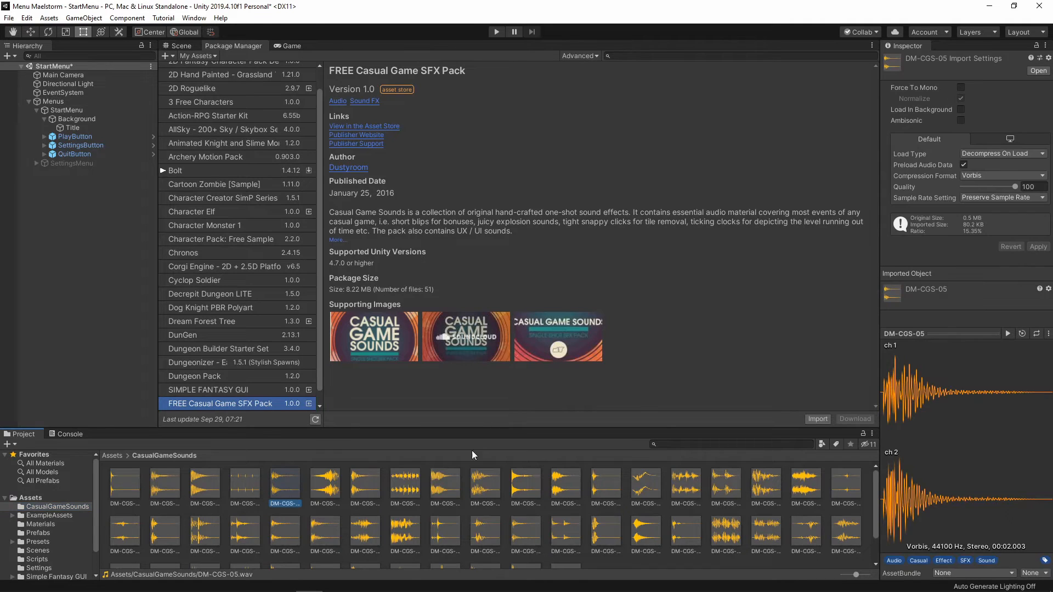
left_click(1007, 334)
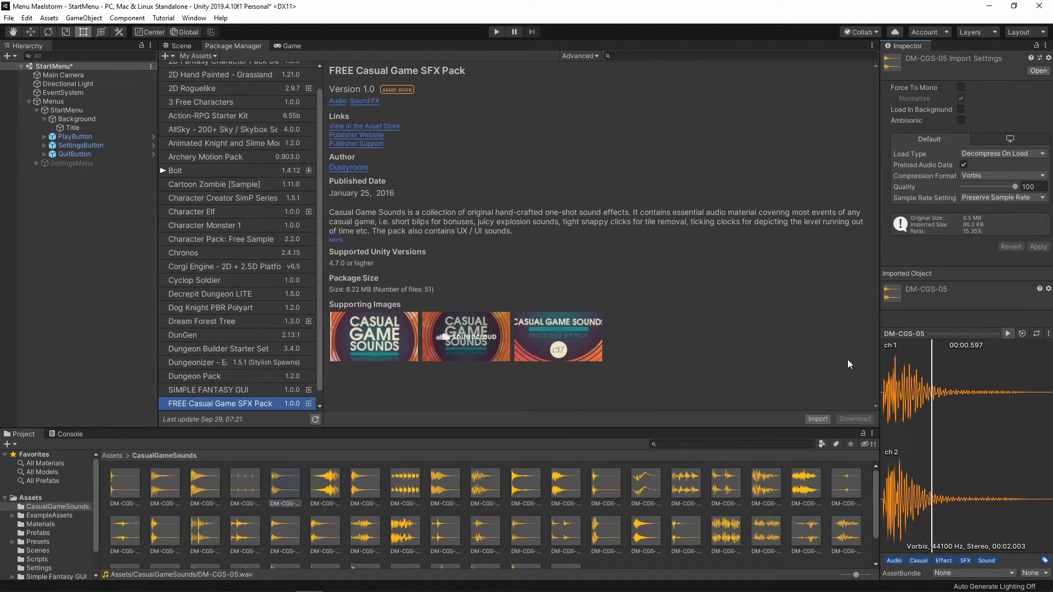
Create an empty GameObject in the StartMenu scene and name it MenuSounds.
left_click(189, 47)
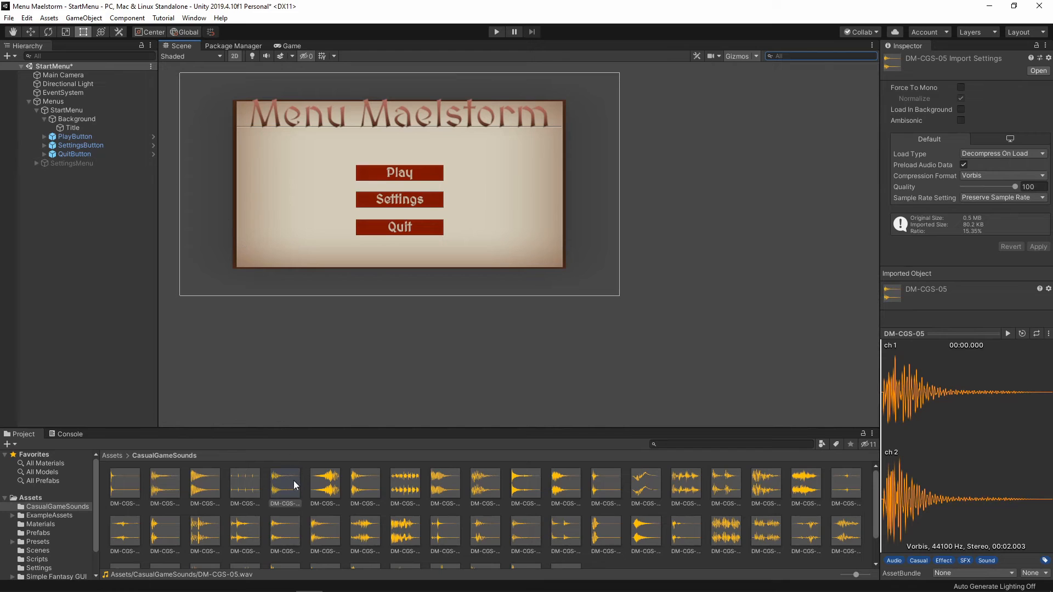
right_click(39, 66)
mouse_move(83, 197)
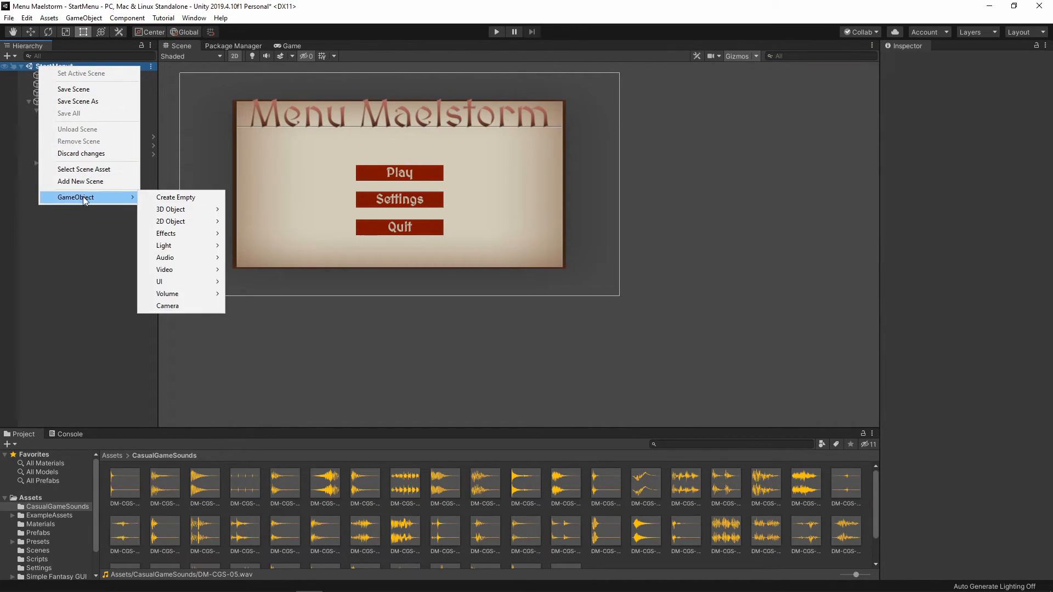
left_click(186, 197)
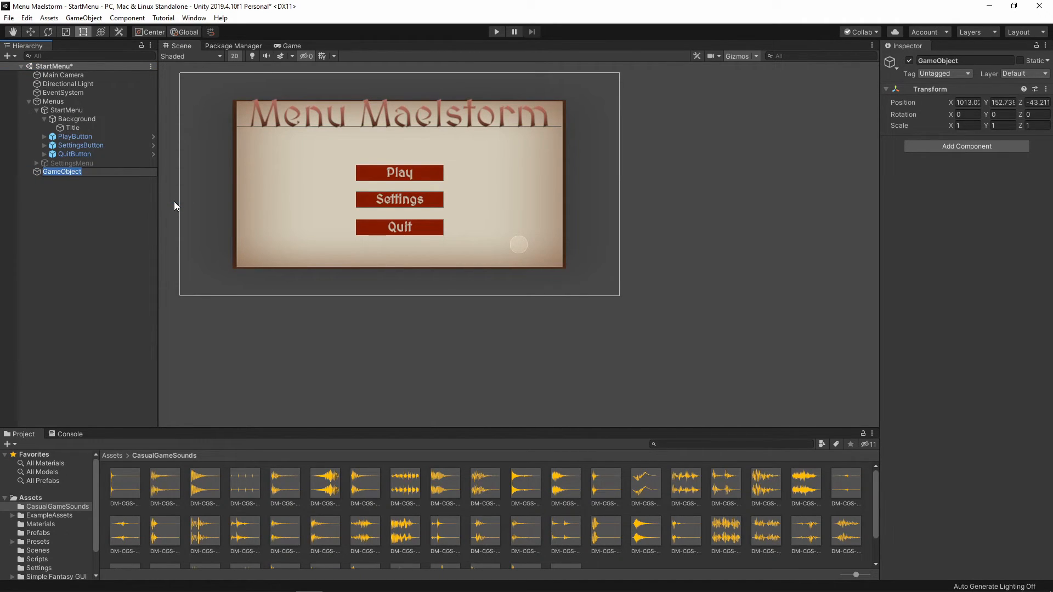
type("MenuSounds")
key("Return")
Add an Audio Source component to MenuSounds and assign DM-CGS-05 as its AudioClip.
left_click(938, 146)
type("Audio")
left_click(943, 272)
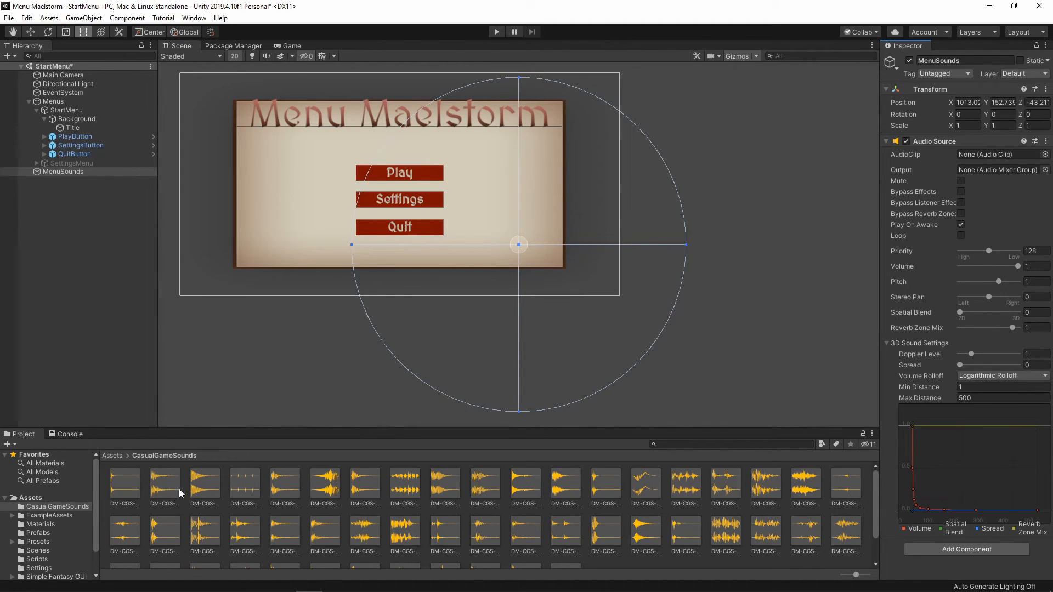
left_click_drag(285, 493, 995, 155)
Switch to the ButtonFunctions script in Visual Studio and declare public AudioSource buttonSound; above PlayButtonPressed().
left_click(54, 102)
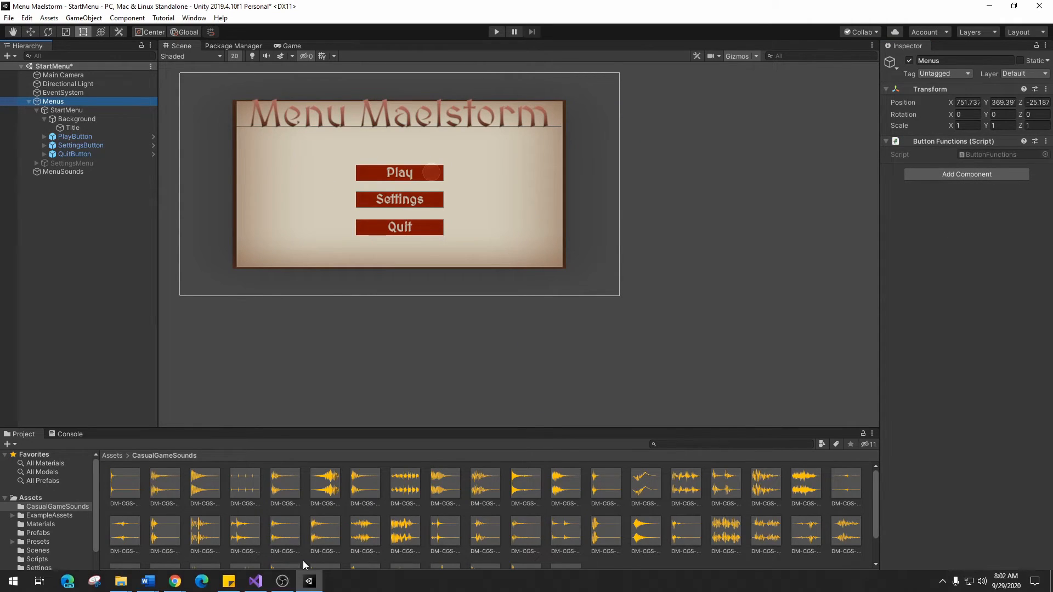
mouse_move(255, 581)
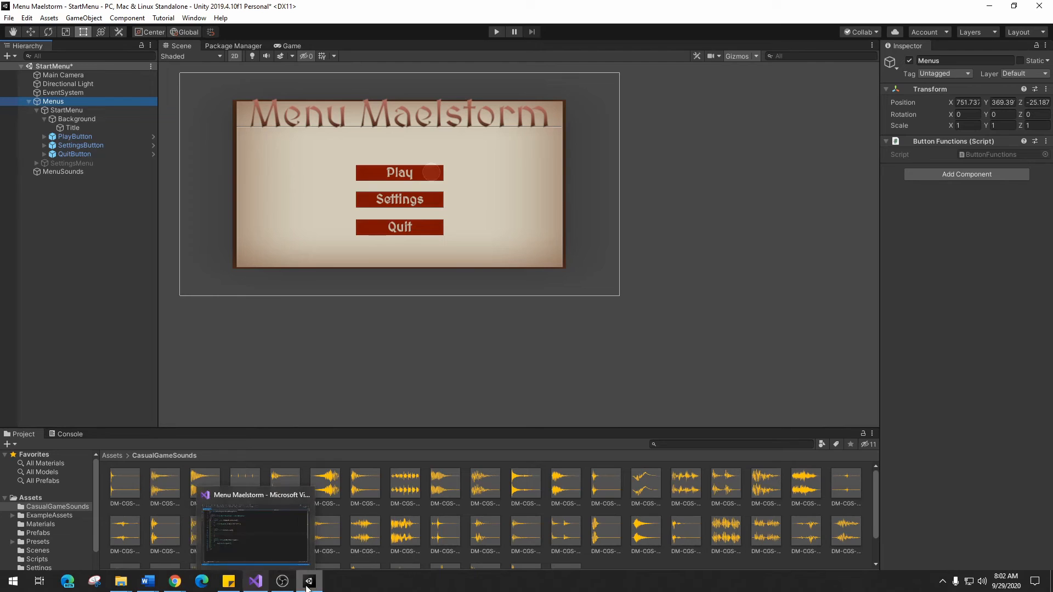
left_click(263, 589)
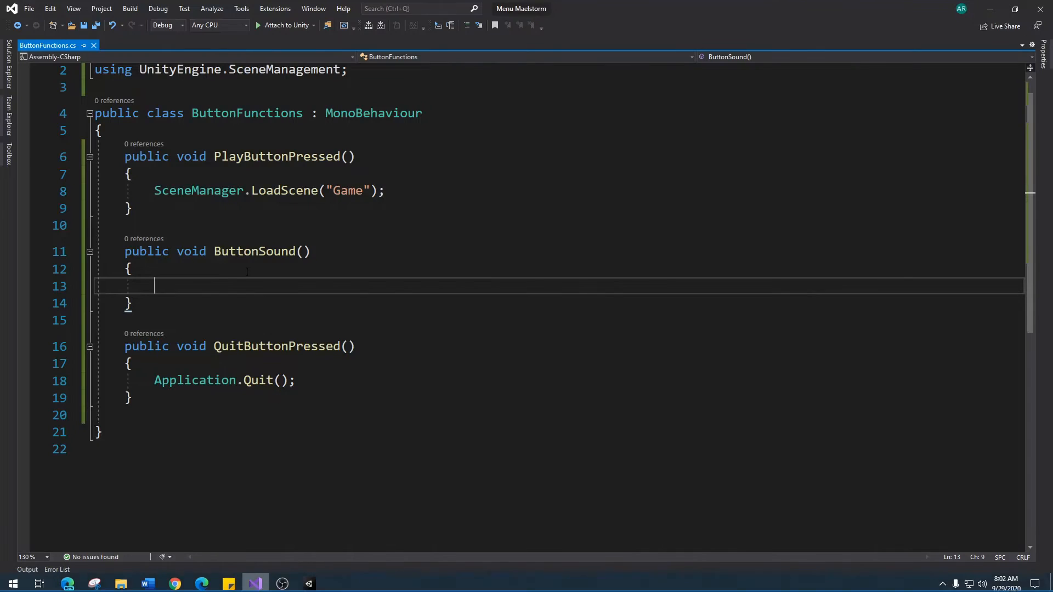
left_click(166, 135)
key("Return")
key("Return")
key("Up")
type("public Aud")
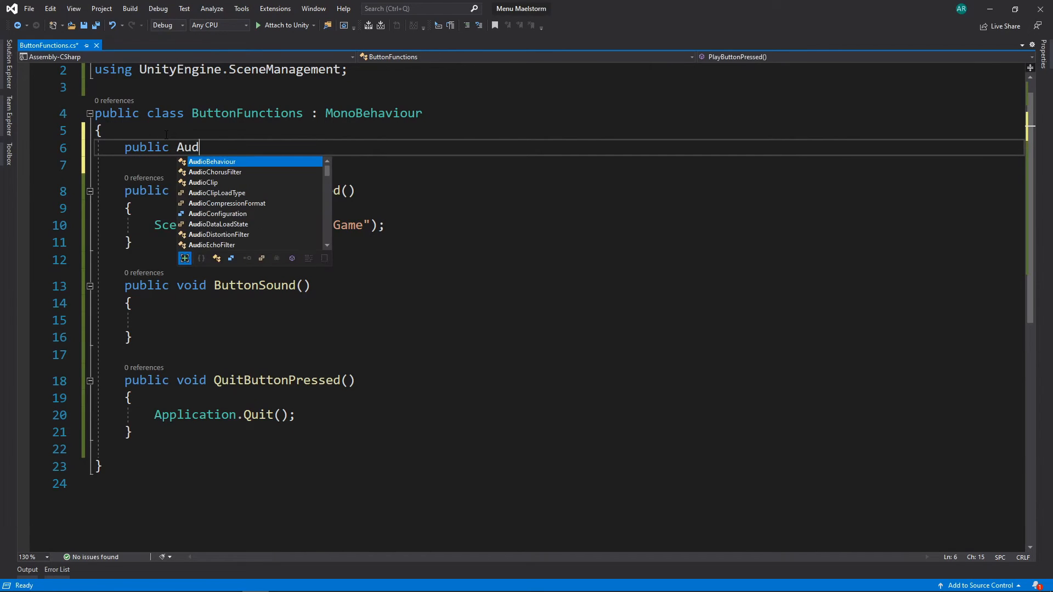
type("ioSource ")
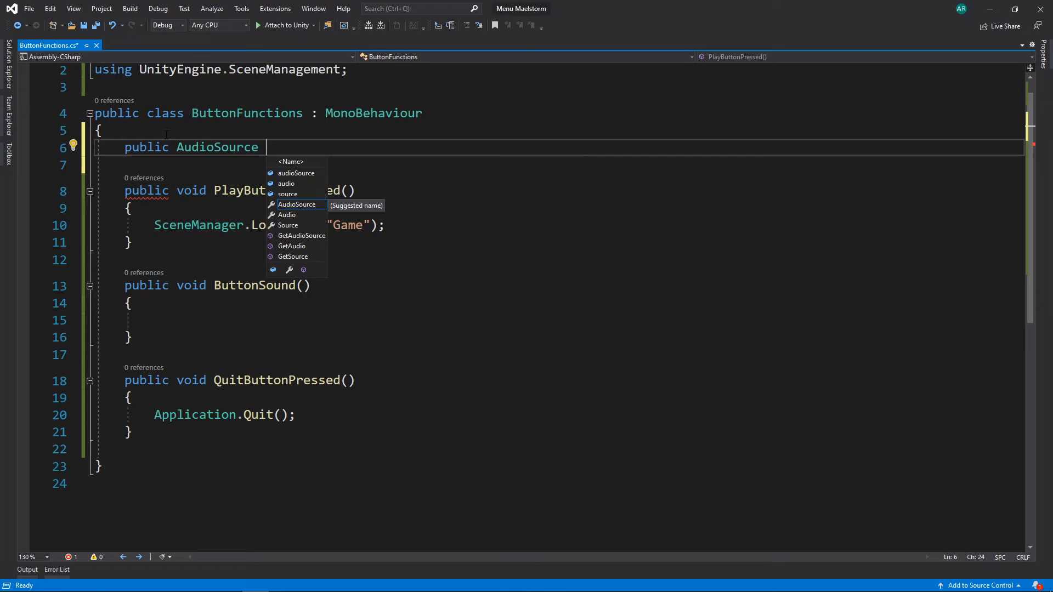
type("buttonSound.")
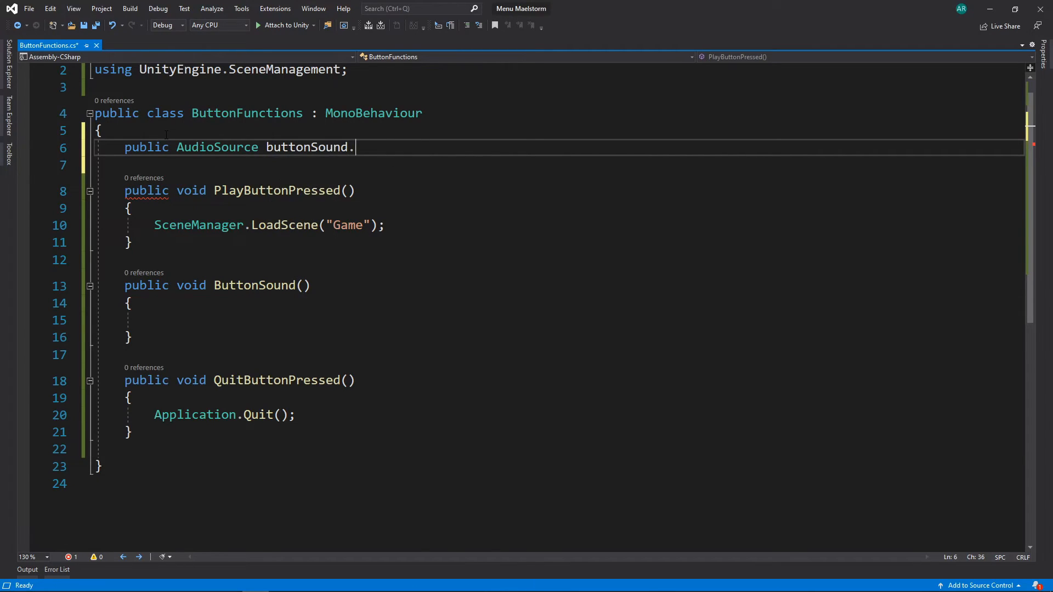
Call buttonSound.Play(); inside ButtonSound() and save the script.
left_click(165, 320)
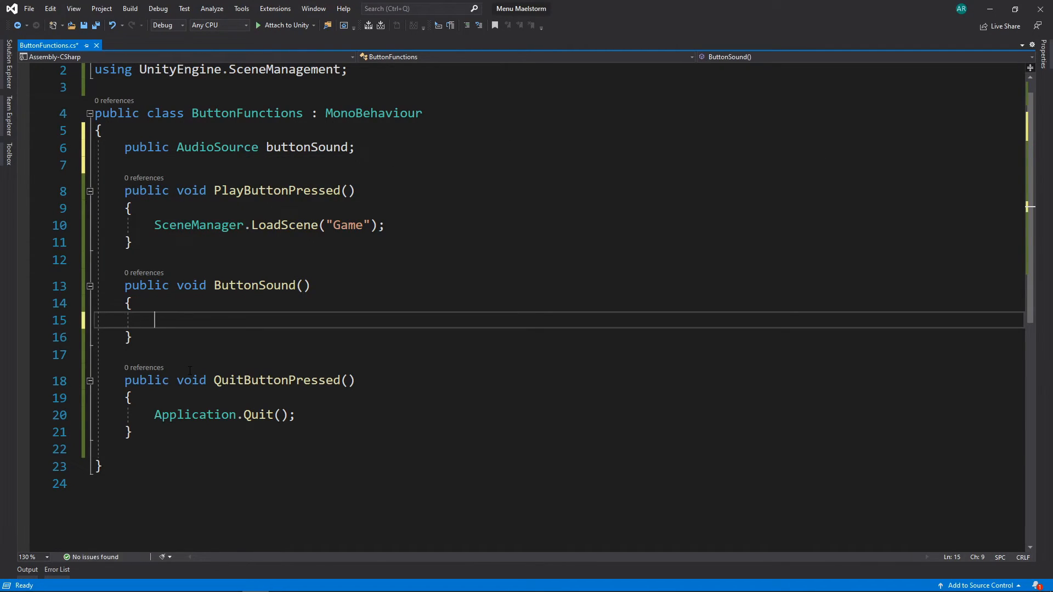
type("buttonSound.")
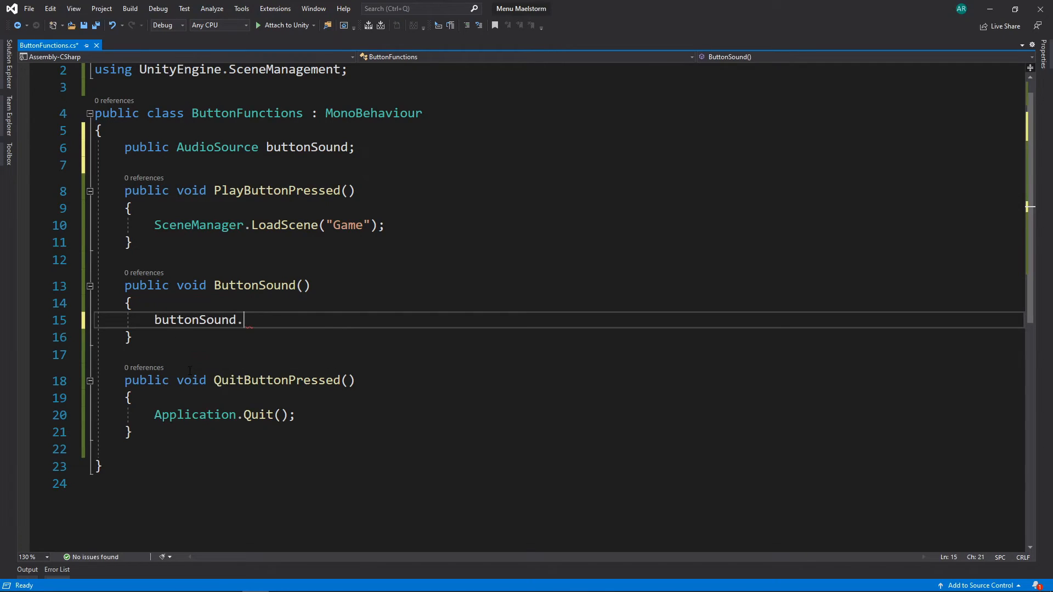
type("play();")
key("ctrl+s")
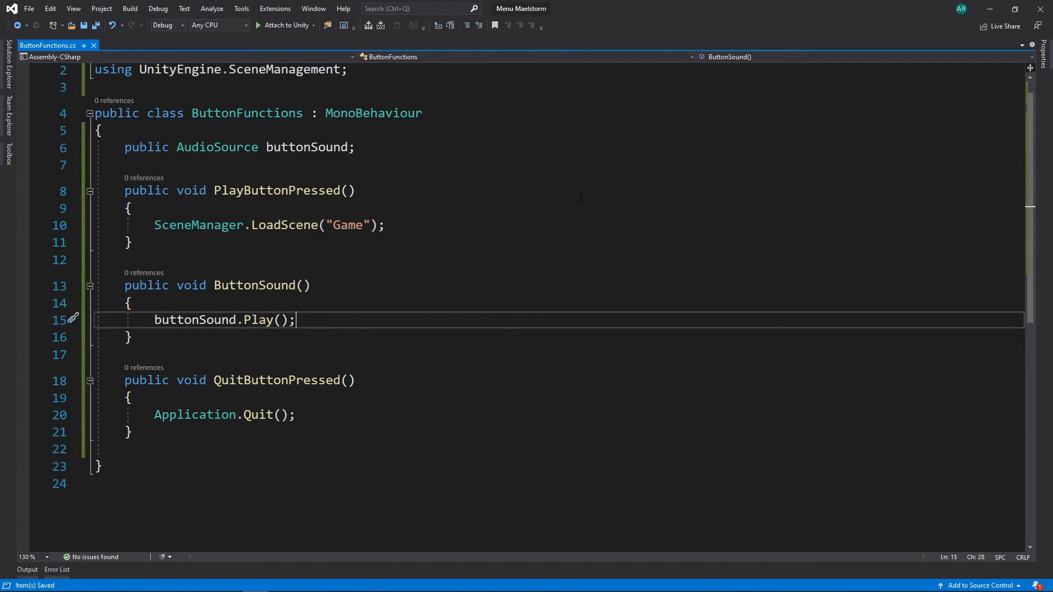
Return to Unity, enlarge the MenuSounds audio range around the menu to a Max Distance of about 1690, and collapse its Audio Source component.
left_click(174, 583)
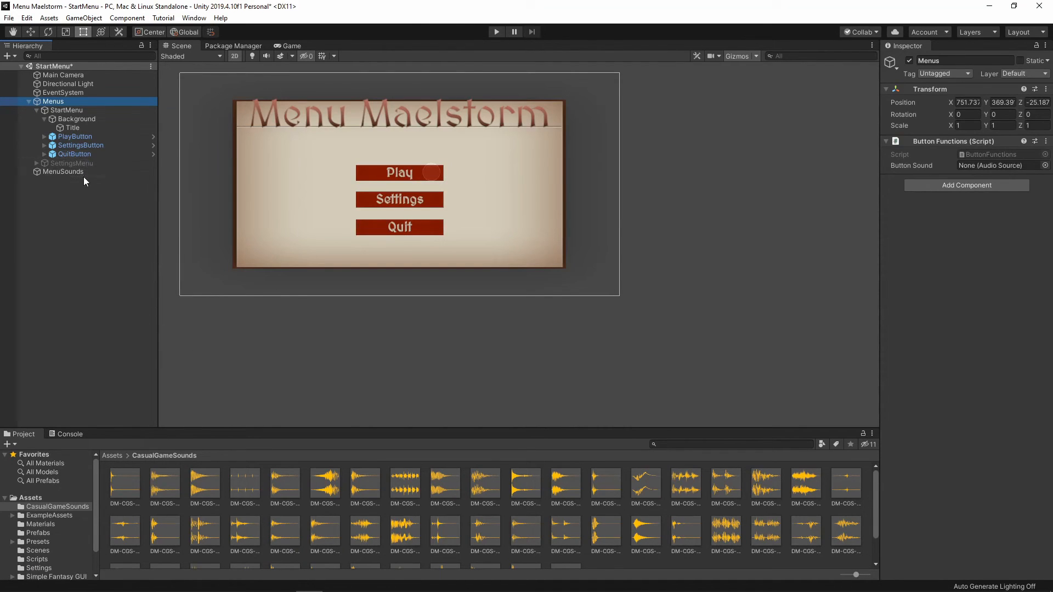
left_click(77, 172)
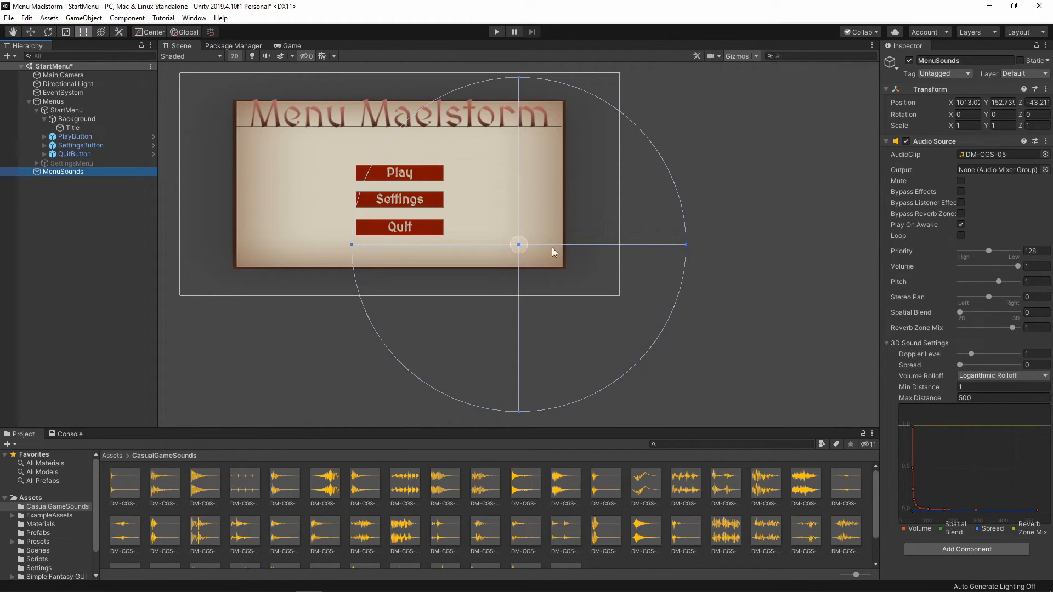
scroll(359, 251, "down", 4)
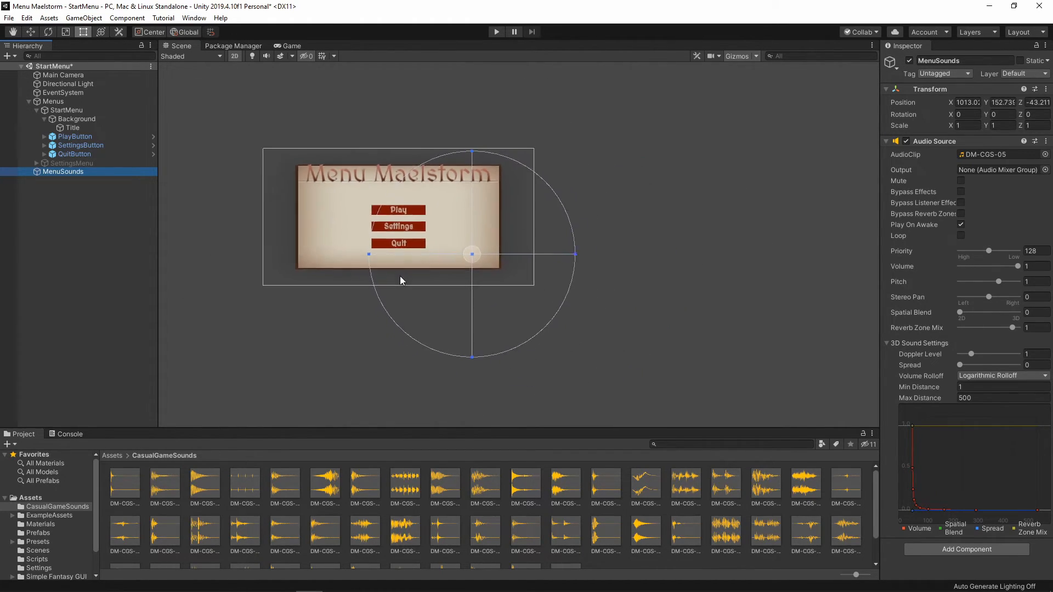
left_click_drag(373, 258, 166, 292)
scroll(498, 266, "down", 2)
scroll(498, 266, "down", 2)
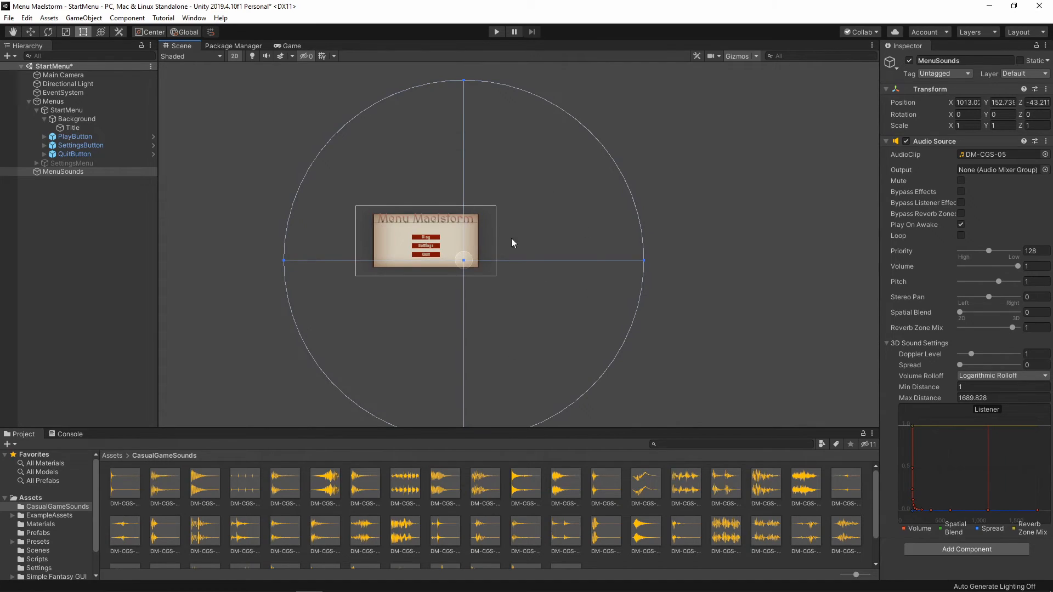
scroll(498, 232, "up", 3)
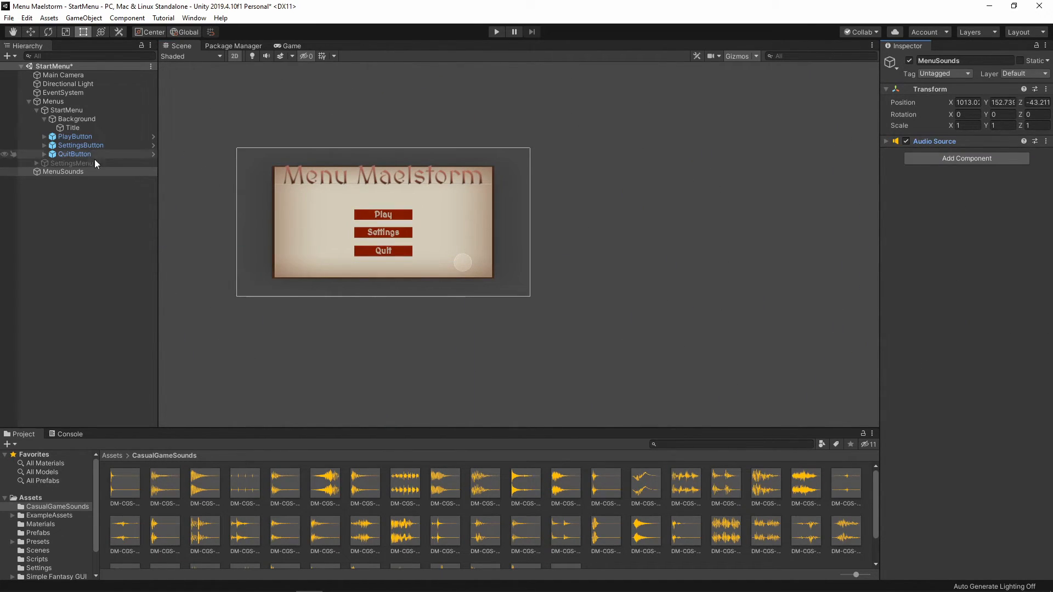
Assign MenuSounds to the Button Sound reference of the Button Functions component on Menus.
left_click(55, 101)
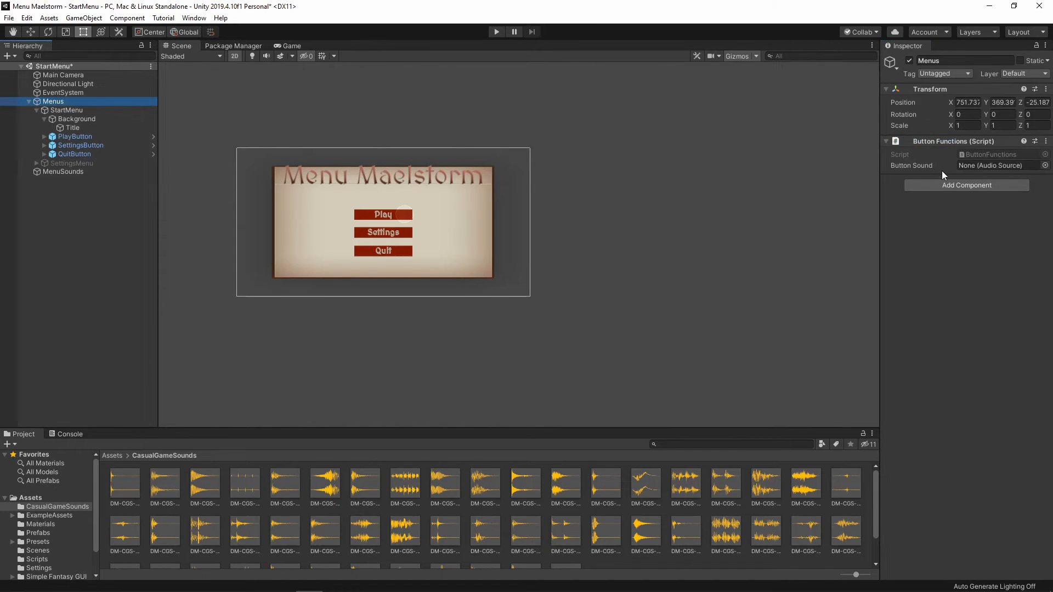
left_click_drag(46, 173, 982, 169)
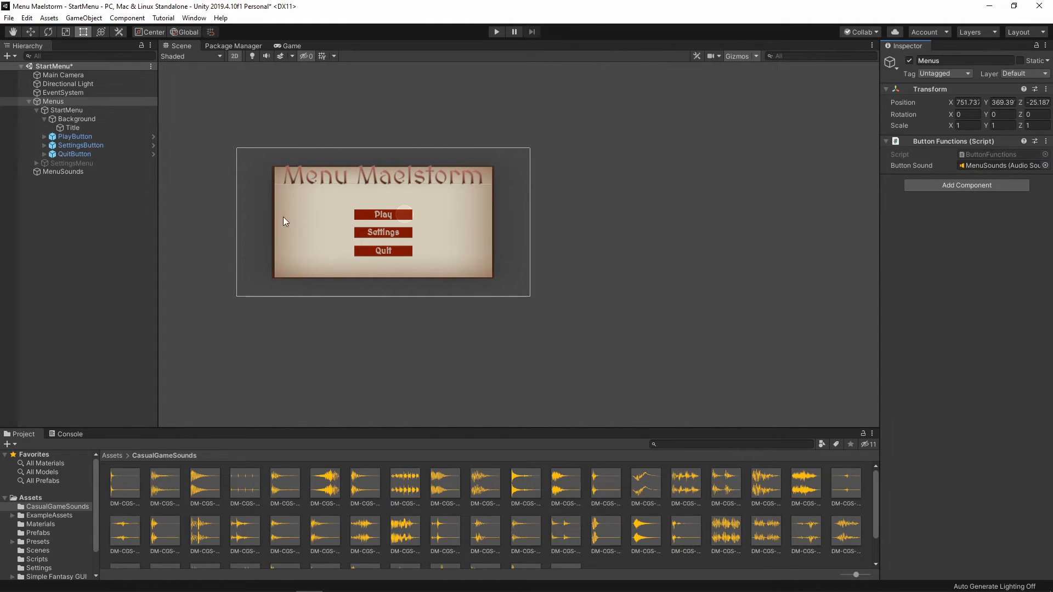
Add a second On Click event to PlayButton that calls ButtonFunctions.ButtonSound() on the Menus object.
left_click(87, 137)
scroll(988, 274, "down", 6)
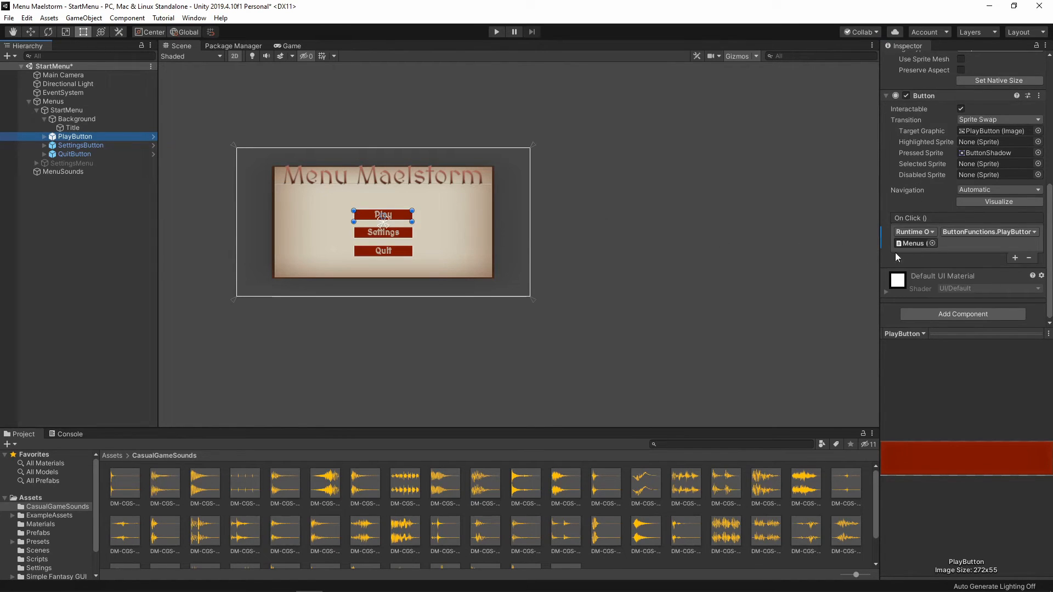
left_click(1016, 258)
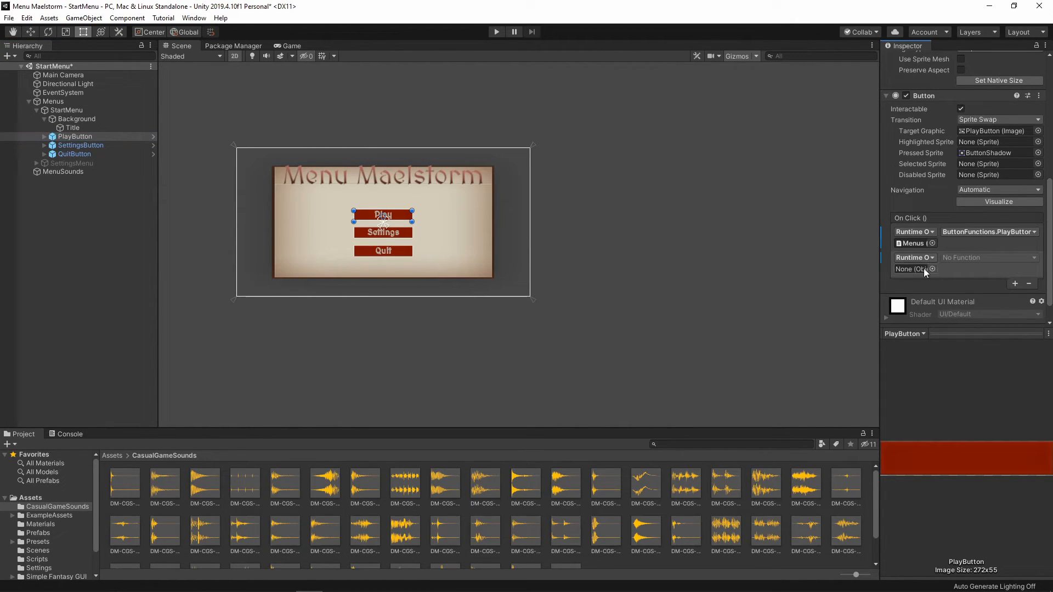
left_click_drag(55, 102, 915, 268)
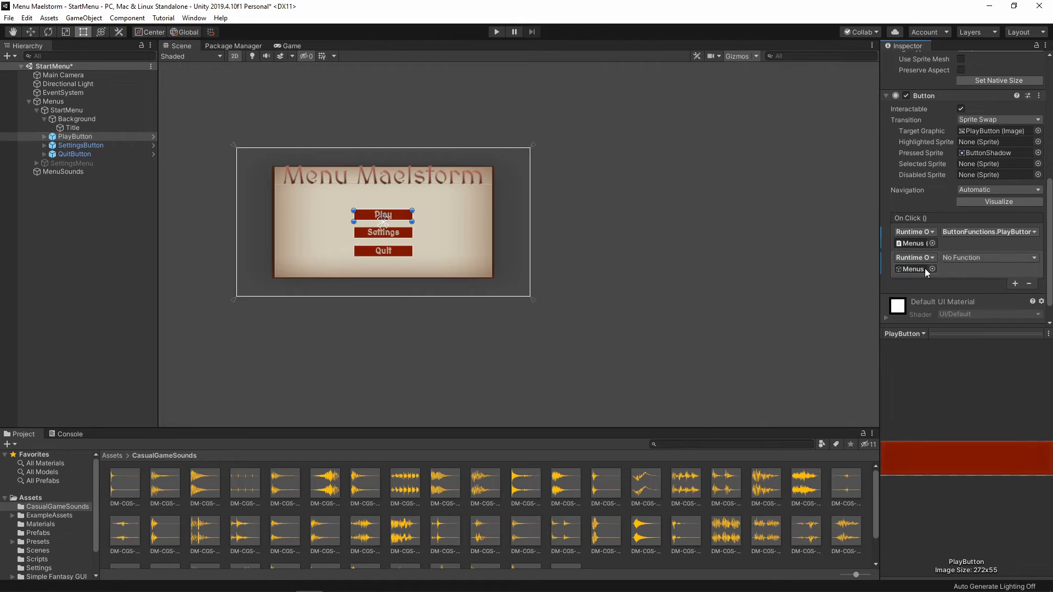
left_click(988, 258)
mouse_move(991, 316)
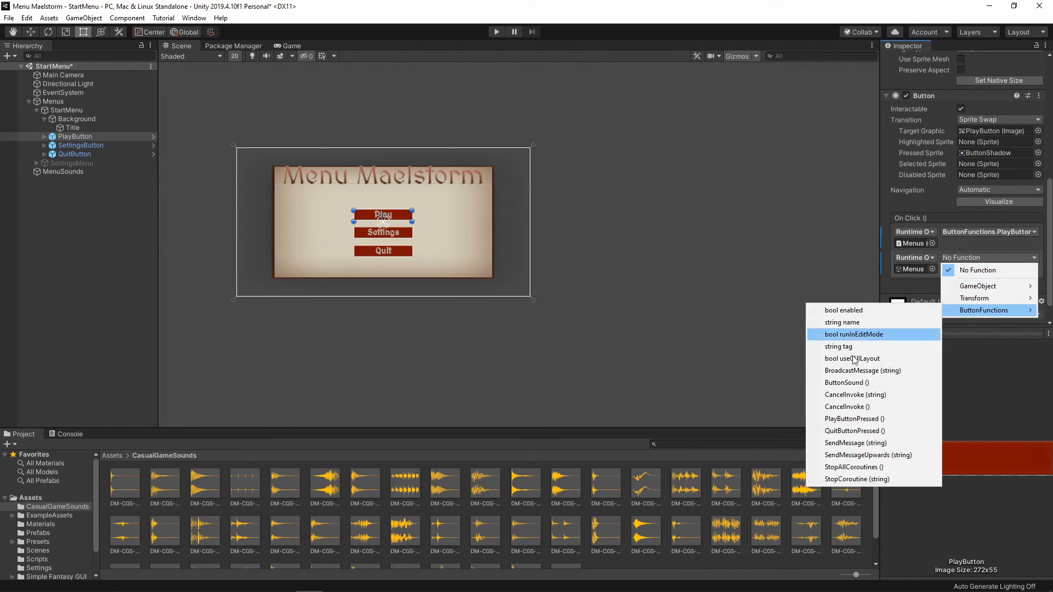
left_click(848, 382)
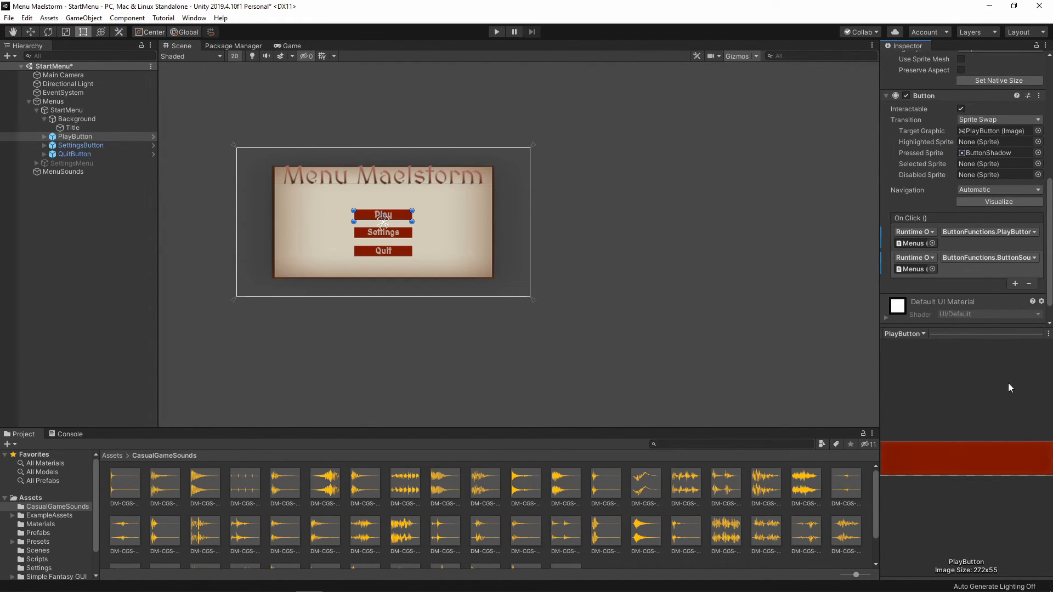
Add a third On Click event to SettingsButton that calls ButtonFunctions.ButtonSound() on Menus.
left_click(71, 145)
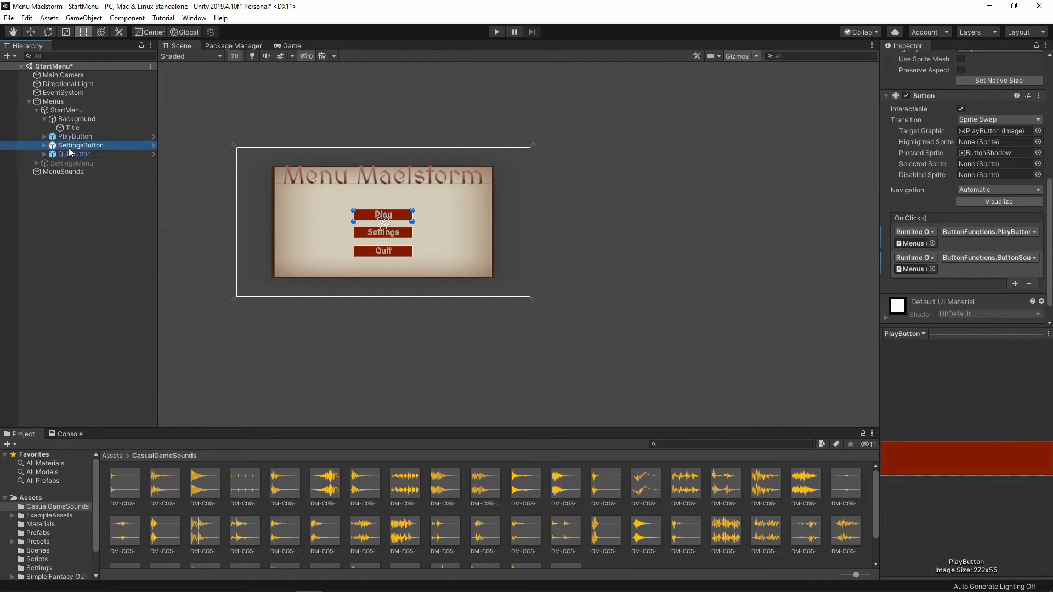
left_click(1015, 284)
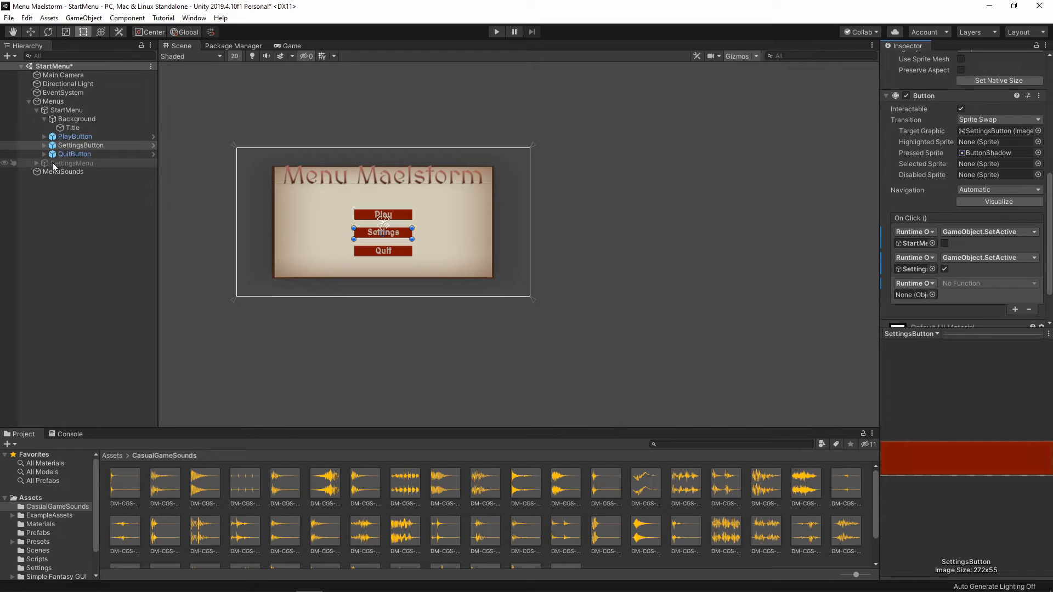
left_click_drag(49, 104, 913, 294)
left_click(983, 284)
mouse_move(983, 337)
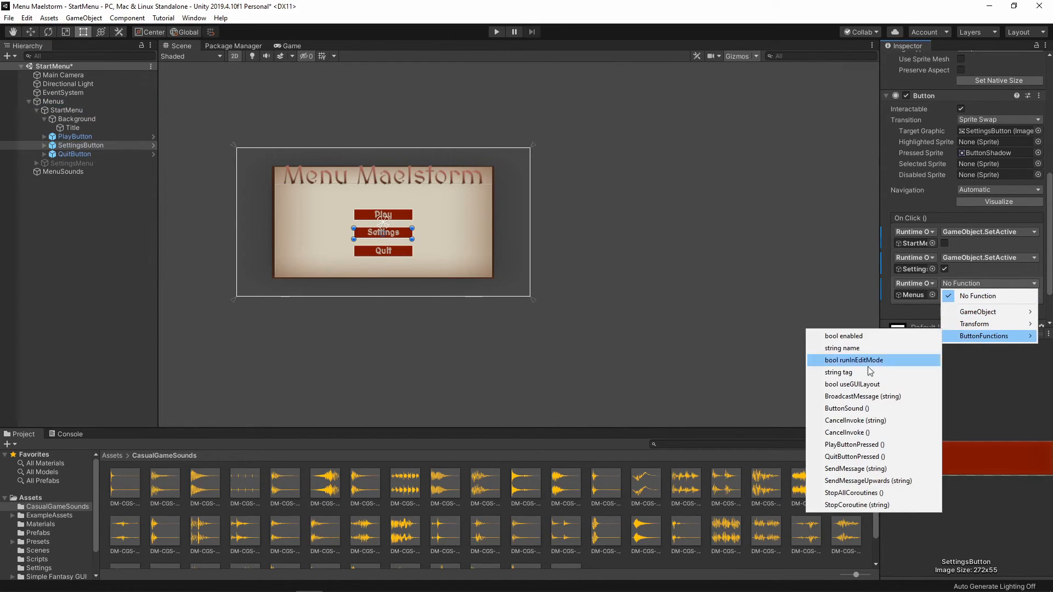
left_click(843, 408)
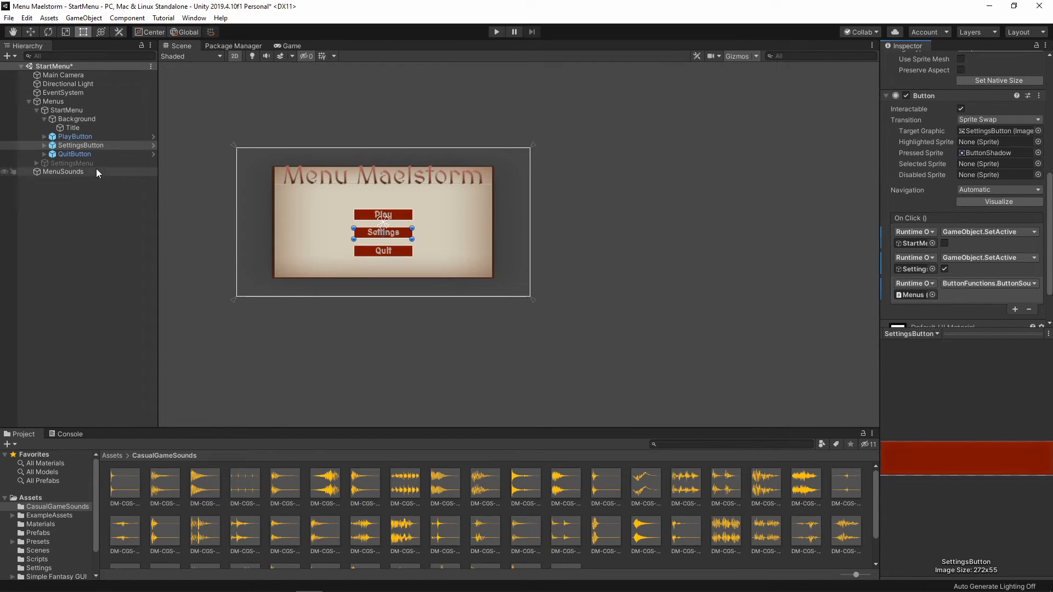
Add an On Click event to QuitButton that calls ButtonFunctions.QuitButtonPressed() on Menus.
left_click(77, 154)
left_click(1015, 258)
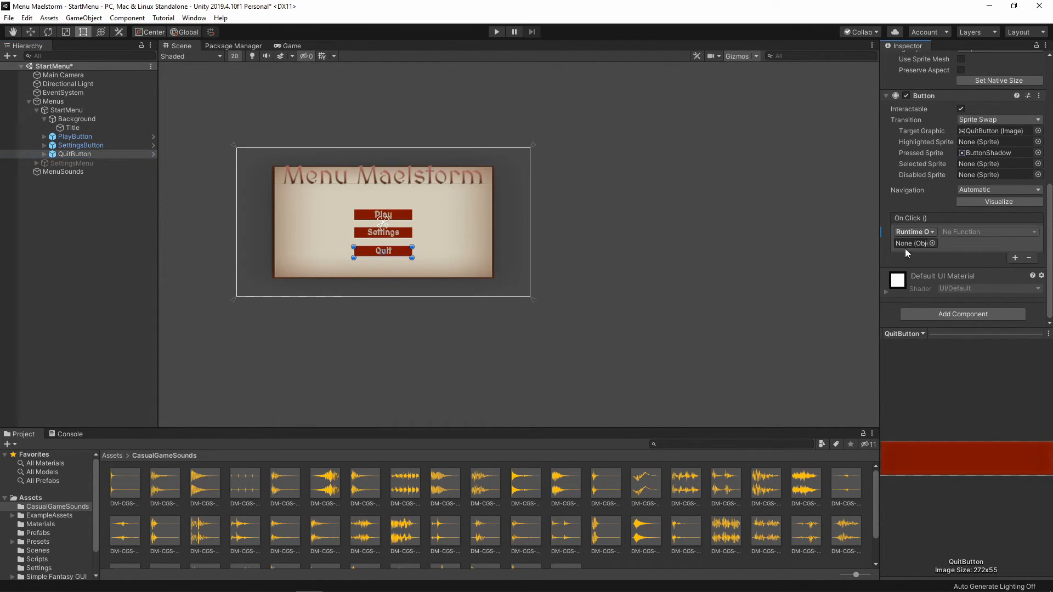
left_click_drag(53, 102, 921, 249)
left_click(988, 233)
mouse_move(998, 284)
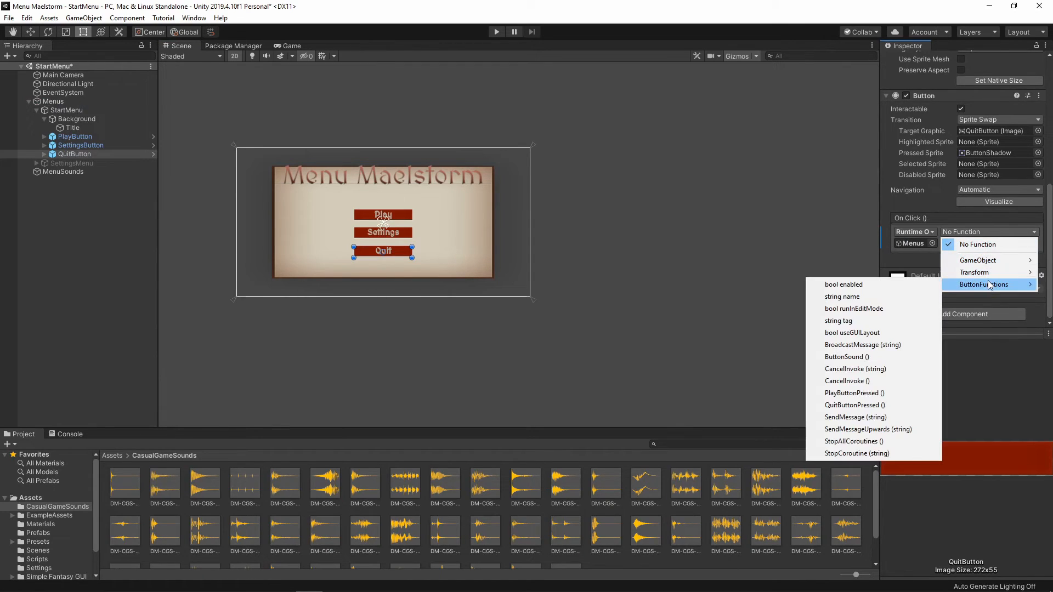
left_click(851, 405)
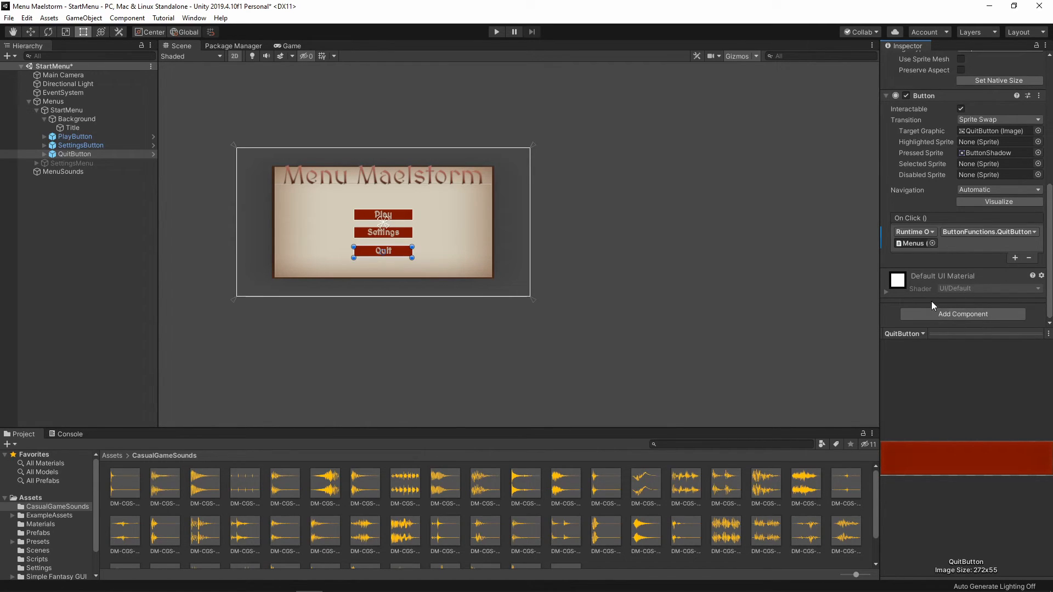
Run the scene briefly, stop it, and turn off Play On Awake in the Audio Source of MenuSounds.
key("ctrl+p")
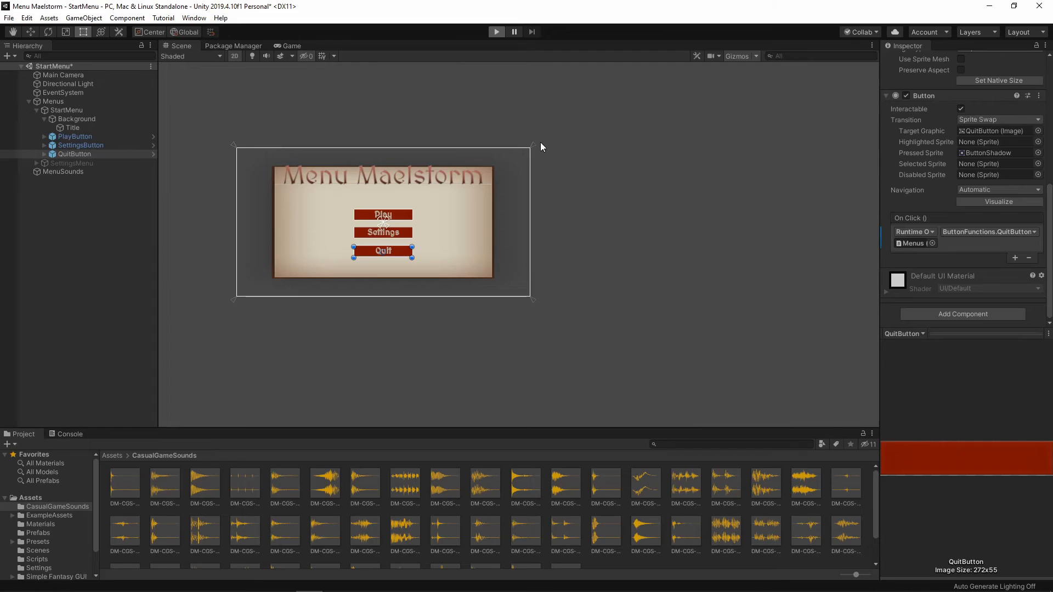
key("ctrl+p")
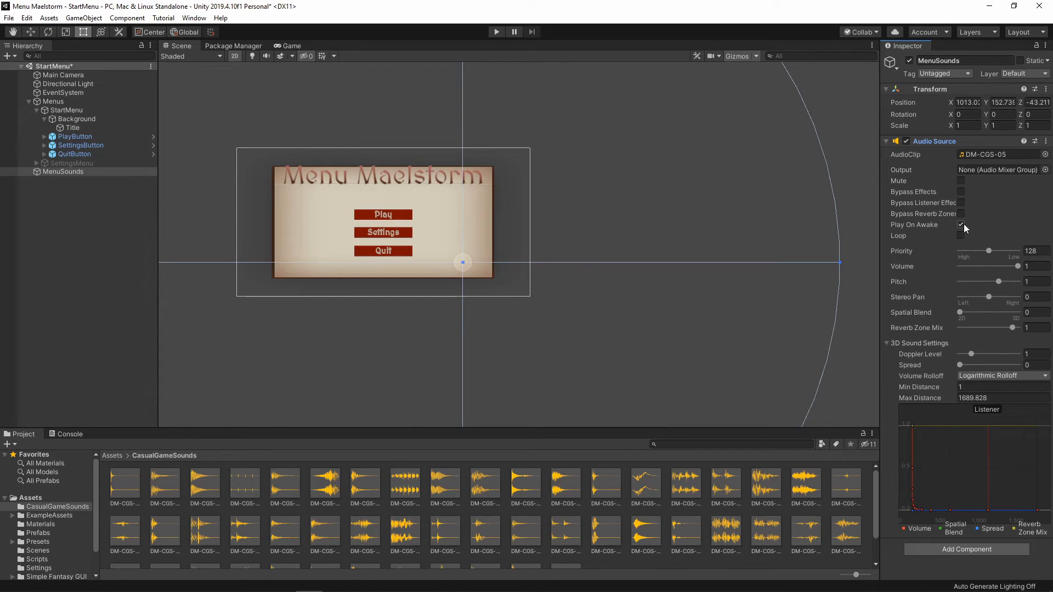
left_click(961, 225)
Play-test the Settings and Return buttons twice to check the click sound, and stop the game.
left_click(496, 32)
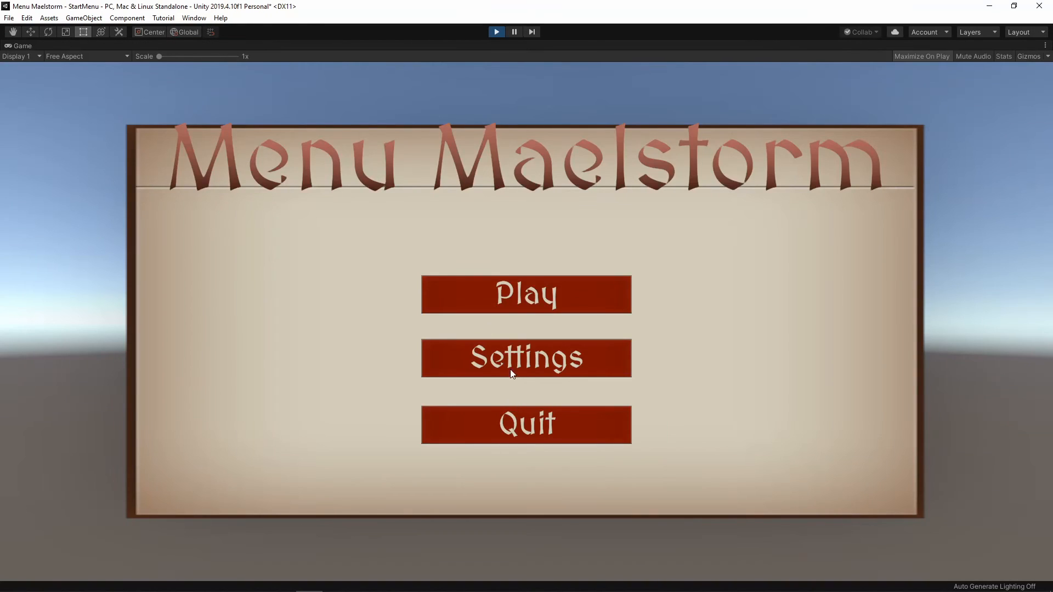
left_click(536, 371)
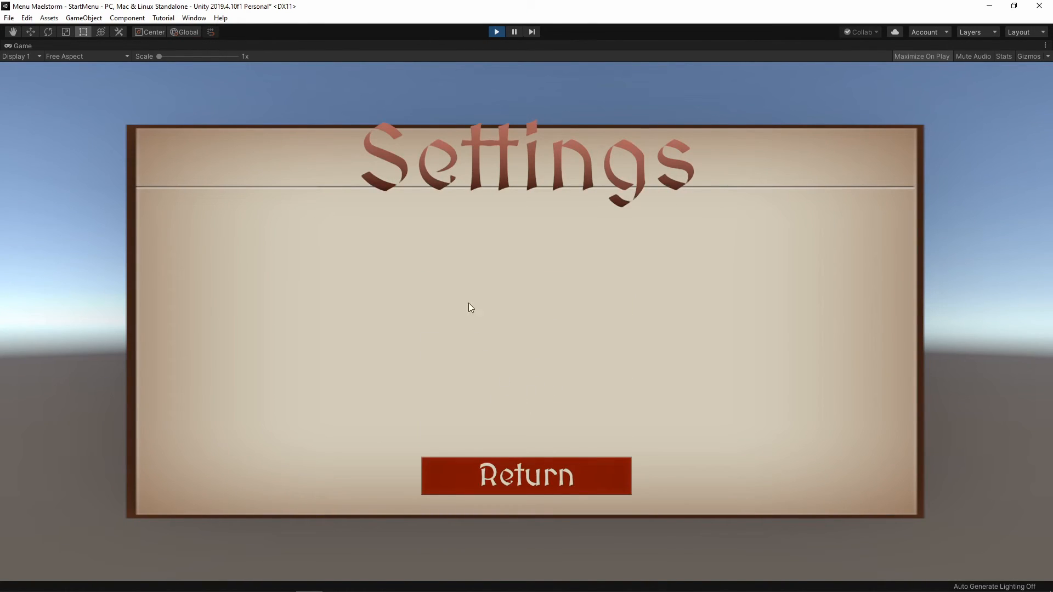
left_click(509, 480)
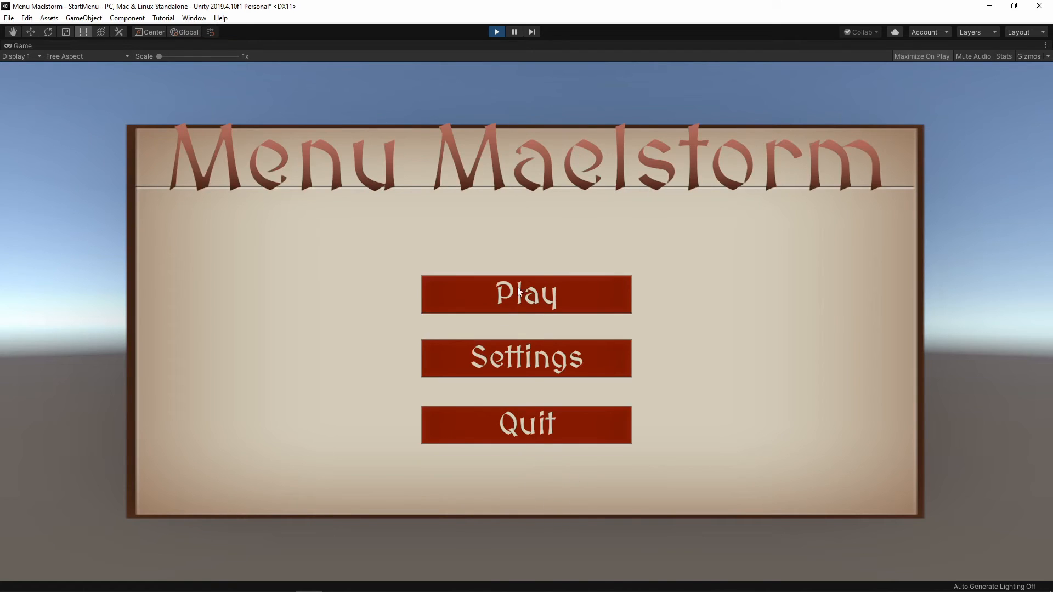
left_click(536, 362)
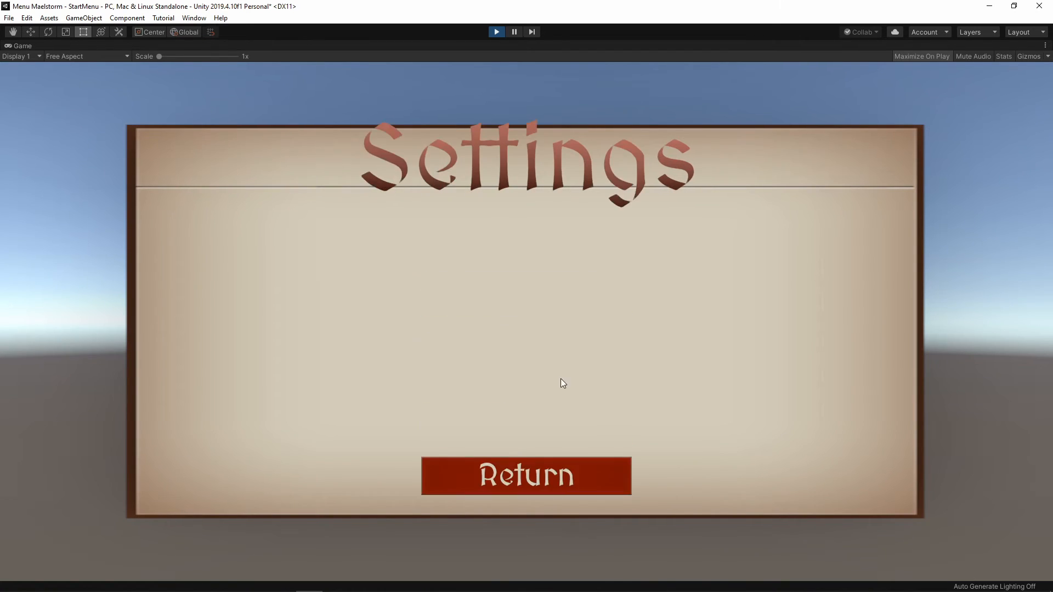
left_click(535, 475)
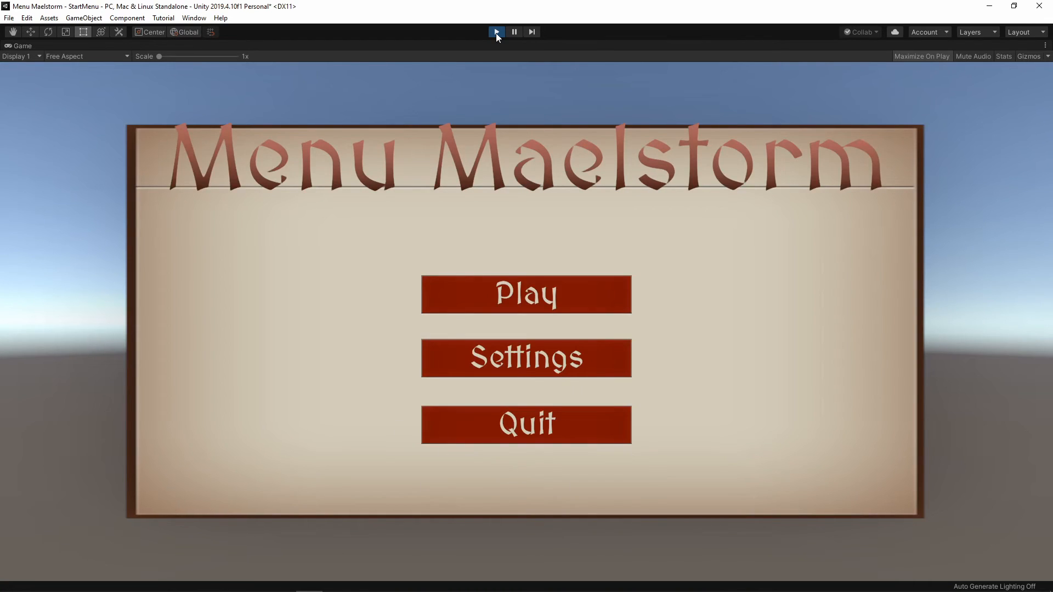
left_click(496, 32)
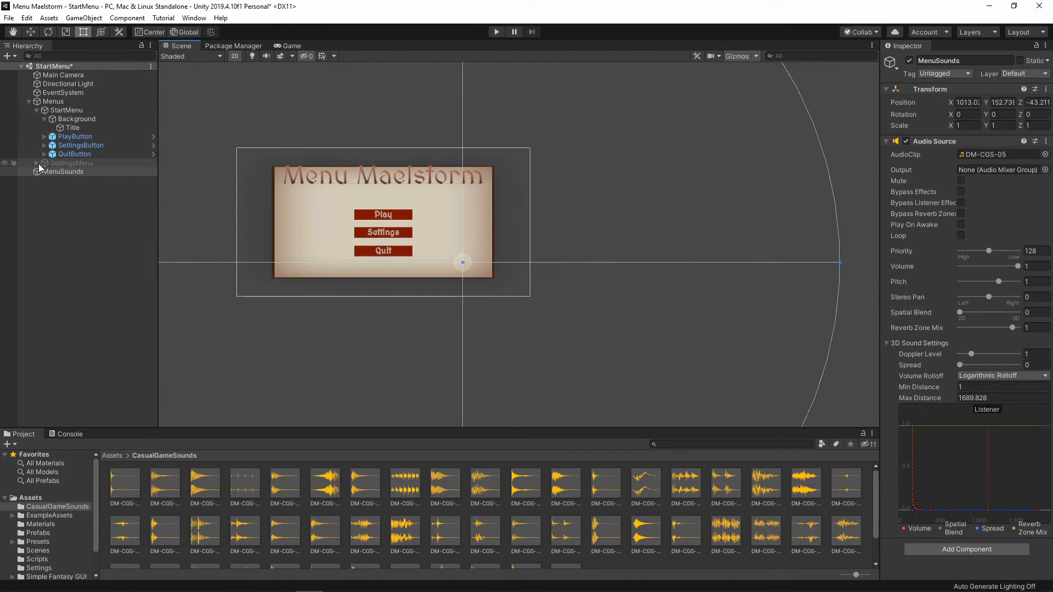
Deactivate StartMenu and activate SettingsMenu, with its child objects expanded in the hierarchy.
left_click(37, 163)
left_click(66, 110)
left_click(909, 60)
left_click(68, 163)
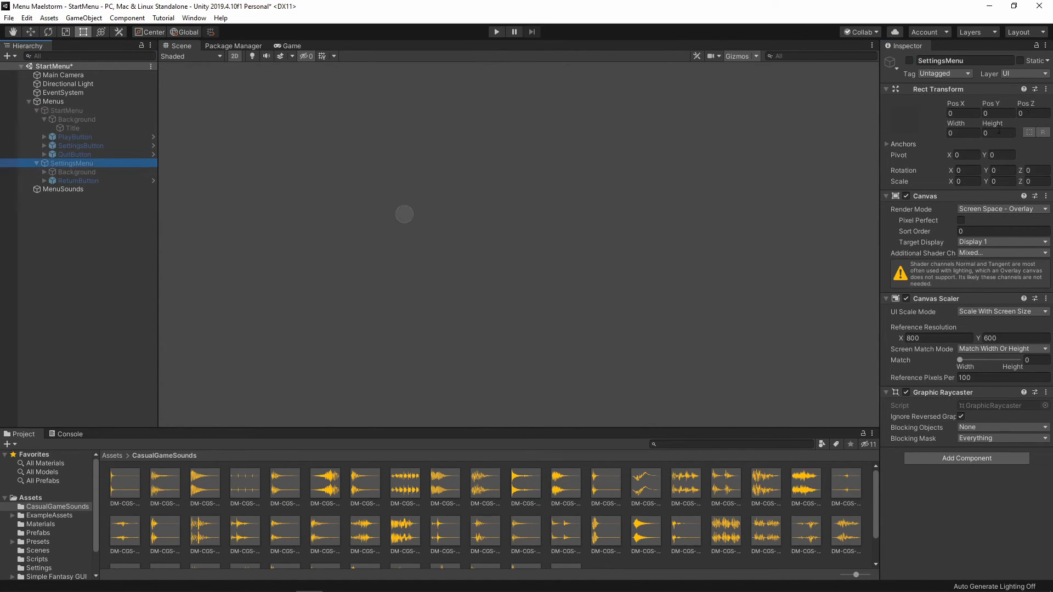
left_click(909, 60)
Add an Event Trigger component to ReturnButton and give it a PointerDown event type.
left_click(384, 267)
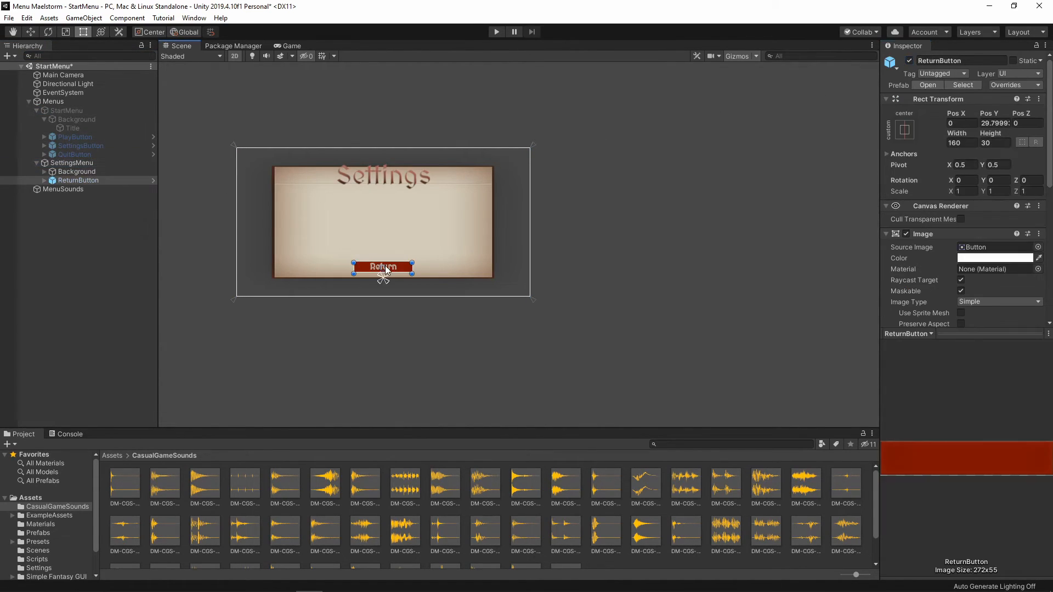
scroll(978, 240, "down", 8)
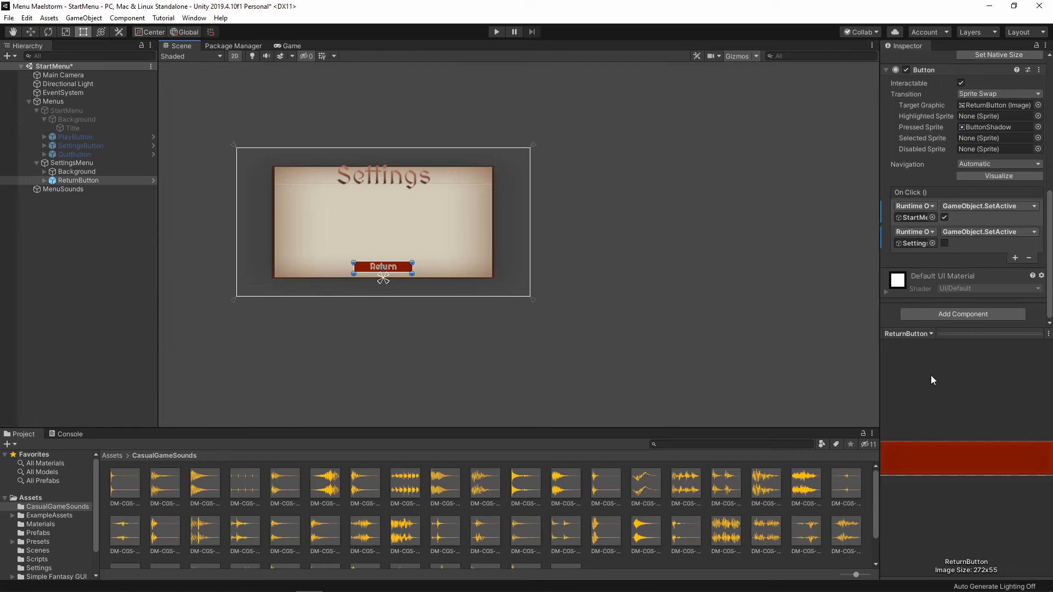
left_click(945, 312)
type("event")
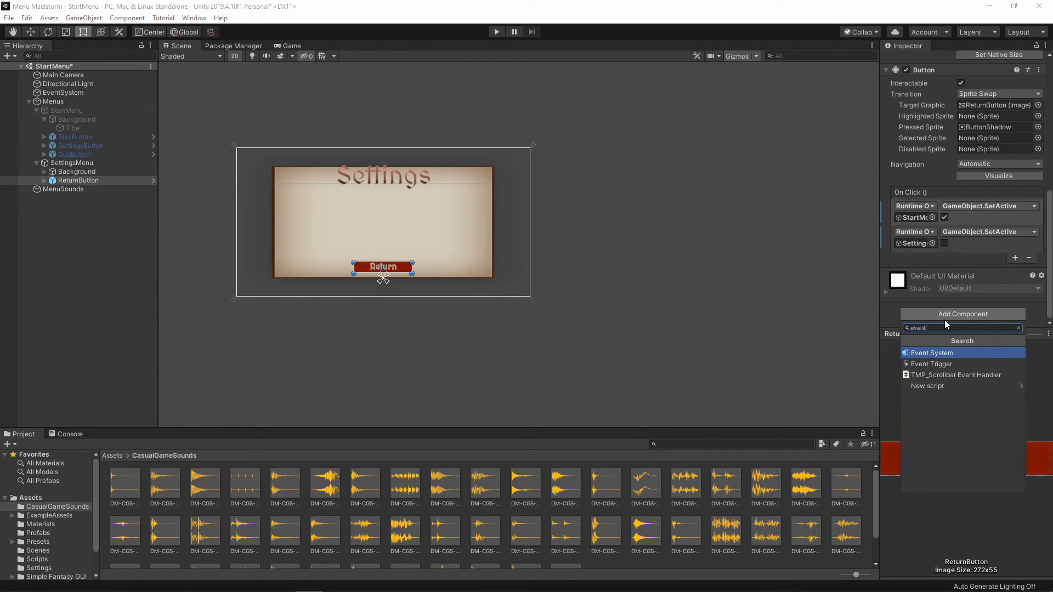
left_click(937, 365)
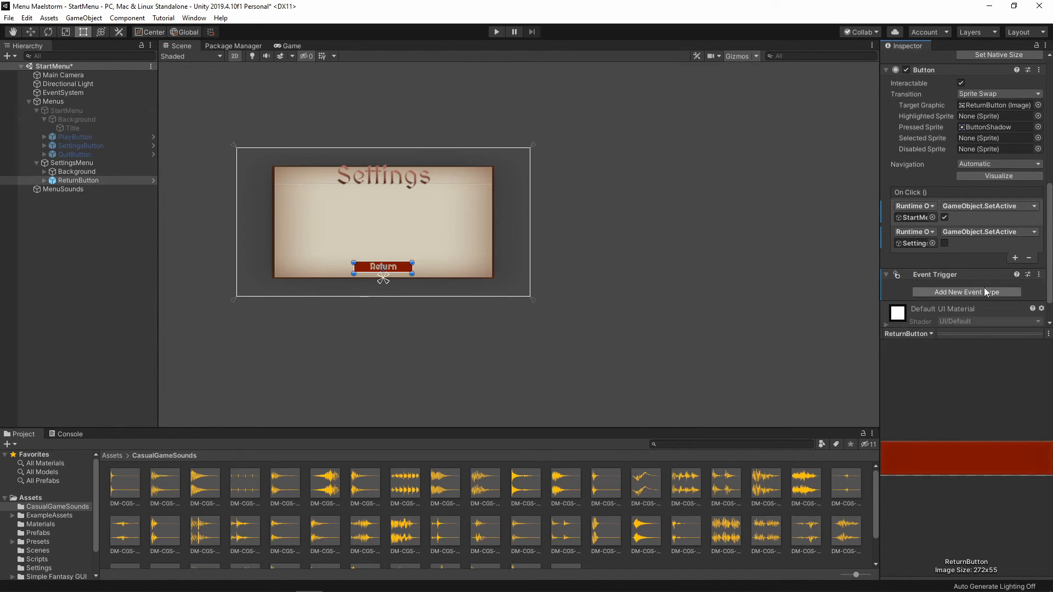
scroll(978, 288, "down", 3)
scroll(962, 156, "up", 6)
scroll(974, 189, "down", 6)
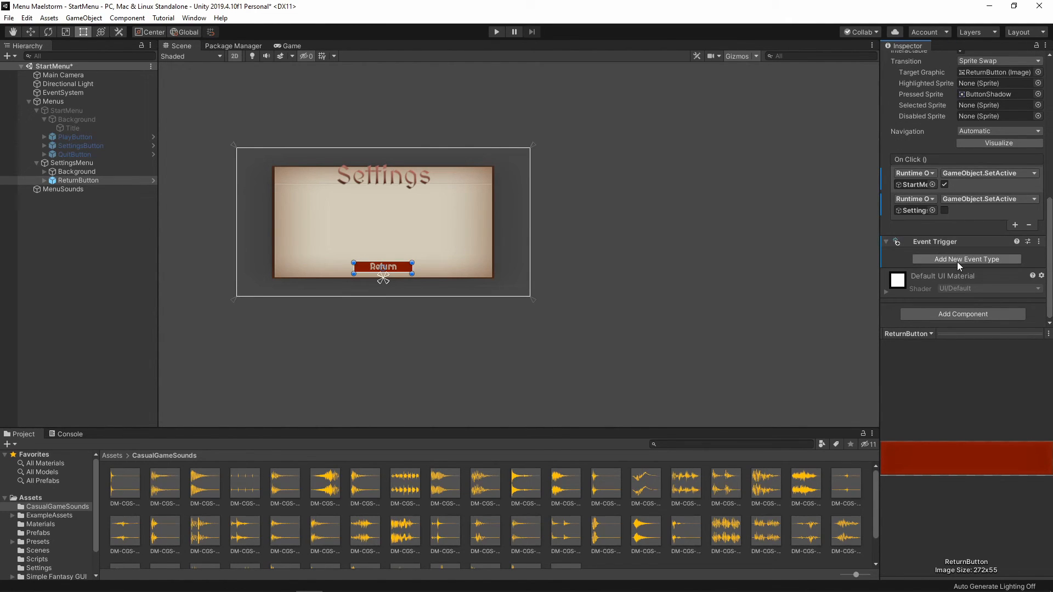
left_click(955, 260)
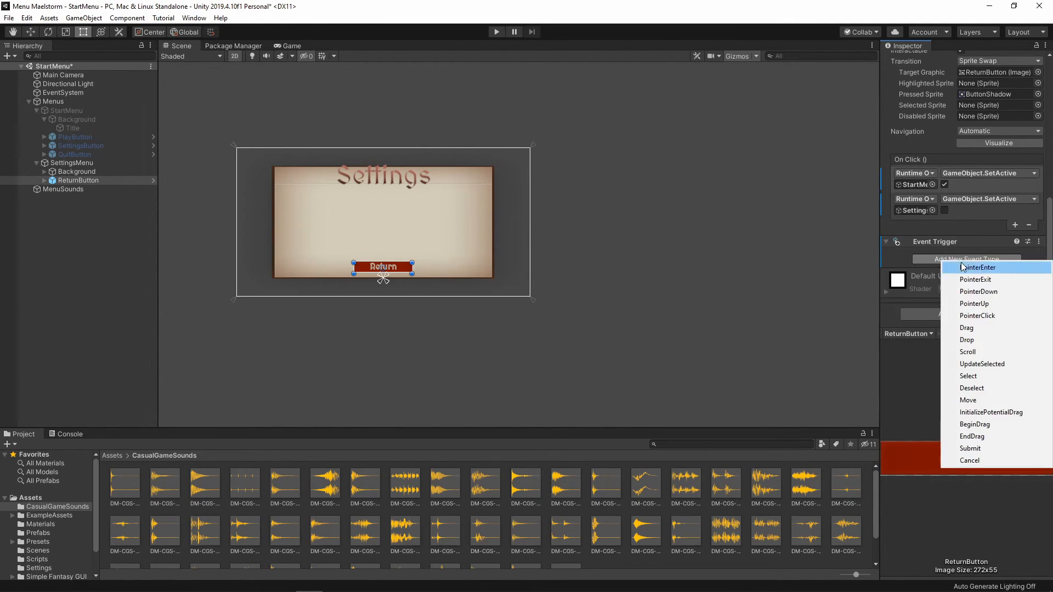
left_click(980, 291)
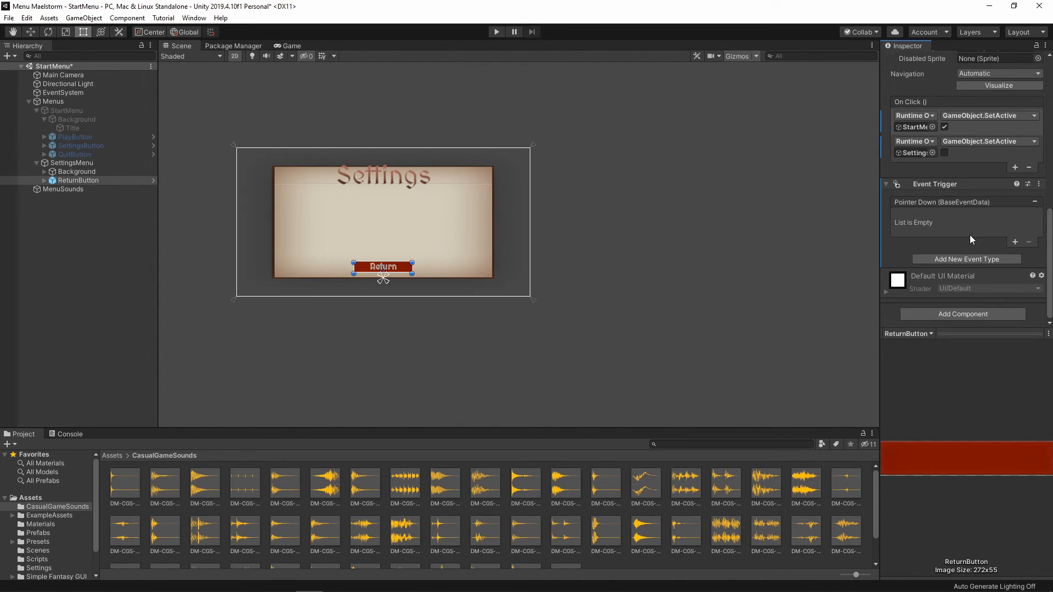
Add an entry to ReturnButton's Pointer Down event that calls ButtonFunctions.ButtonSound() on Menus.
left_click(1015, 243)
left_click_drag(45, 102, 903, 230)
left_click(998, 217)
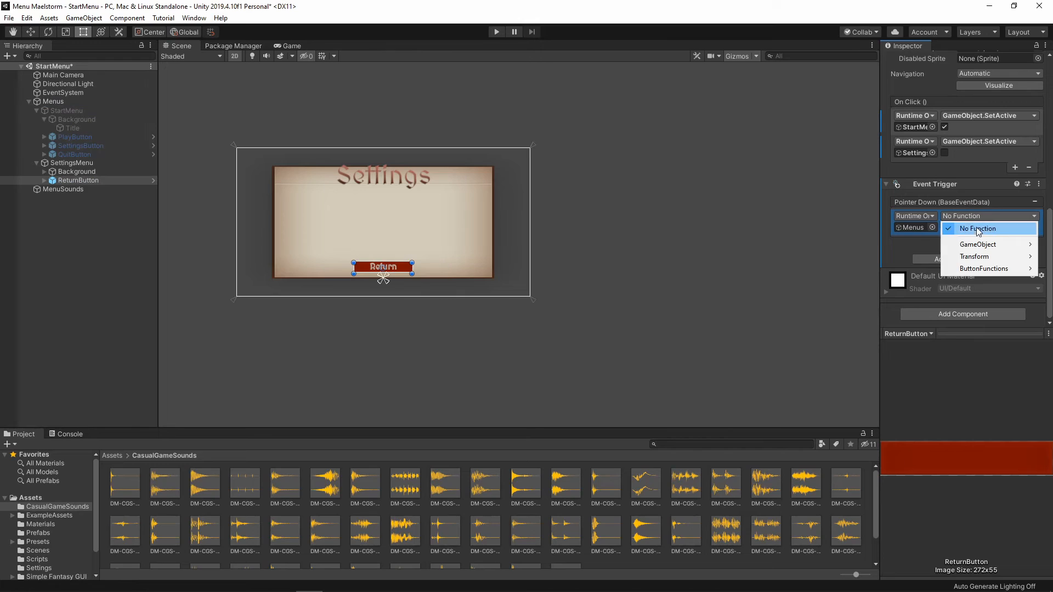
mouse_move(978, 269)
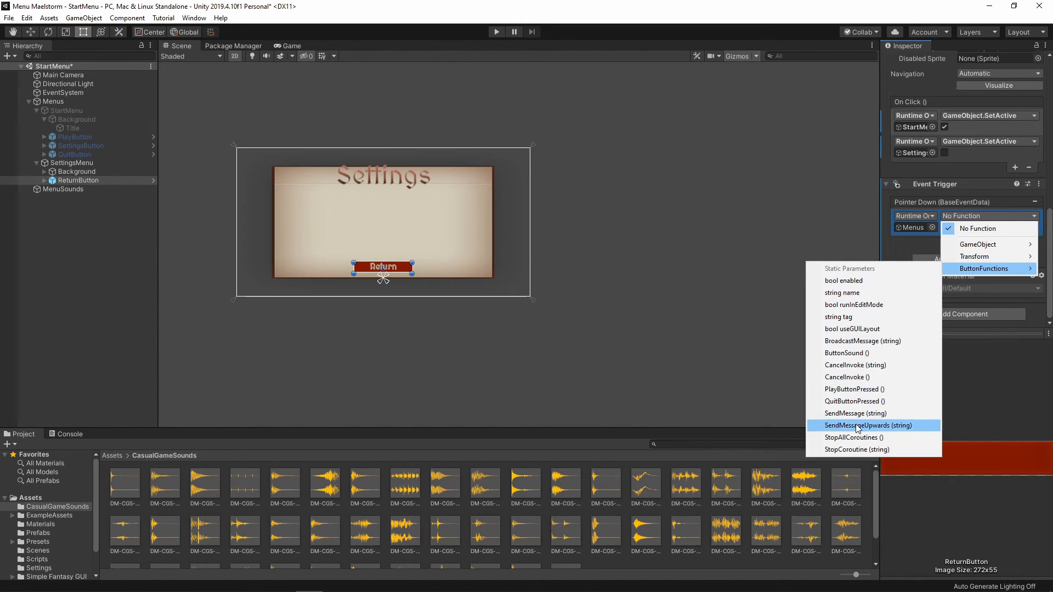
left_click(847, 353)
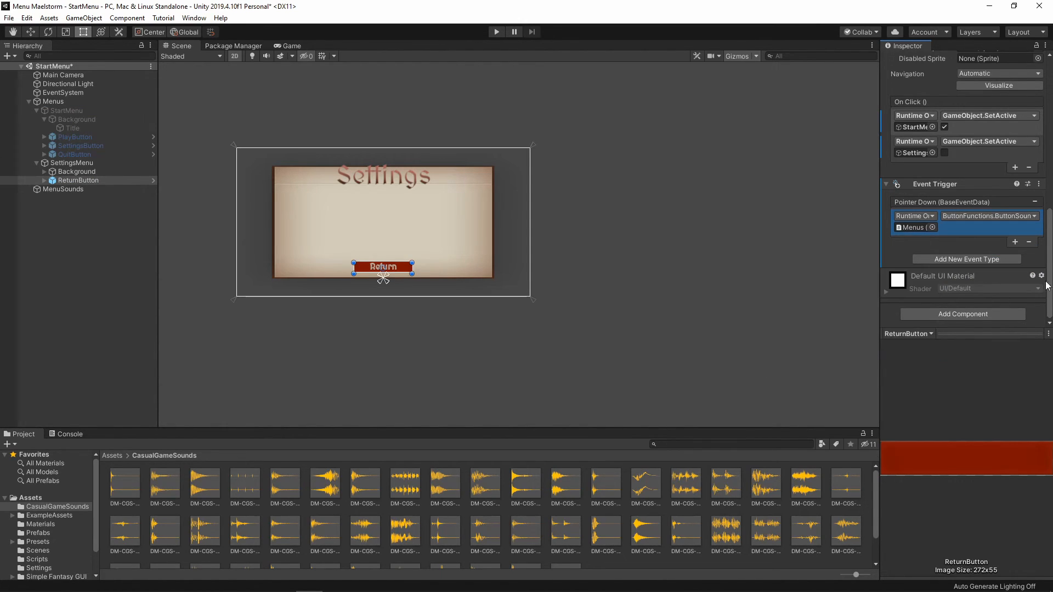
Play-test the scene by switching repeatedly between the Settings and start menus to check the Return button's press sound.
left_click(499, 33)
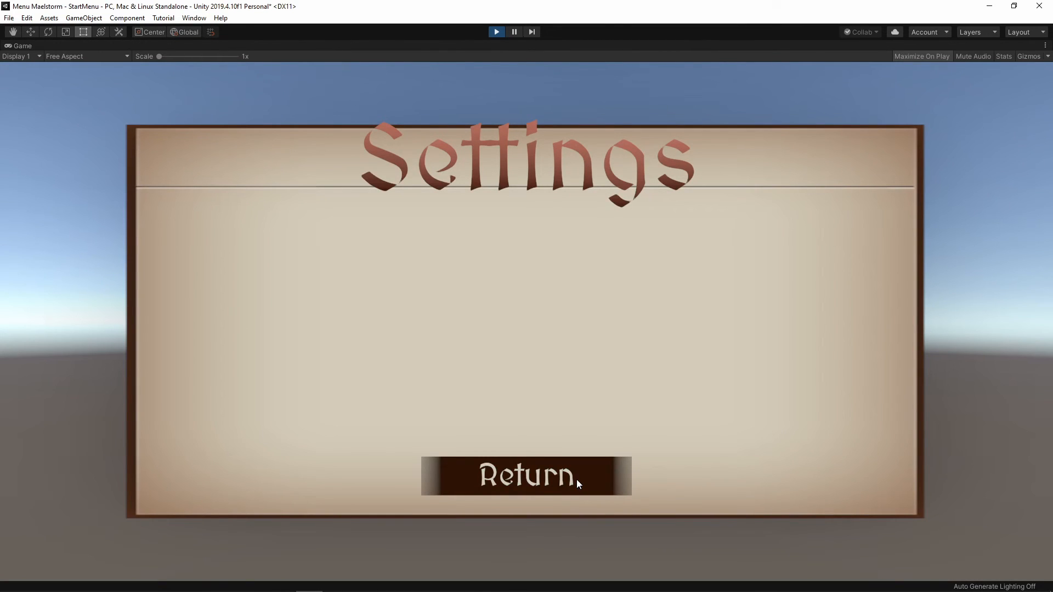
left_click(577, 481)
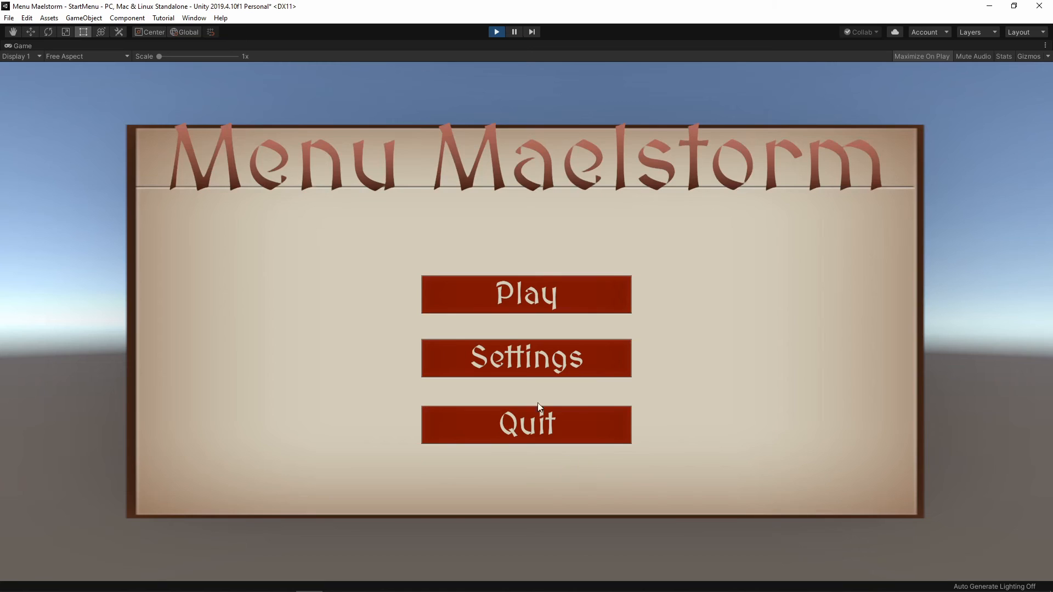
left_click(552, 356)
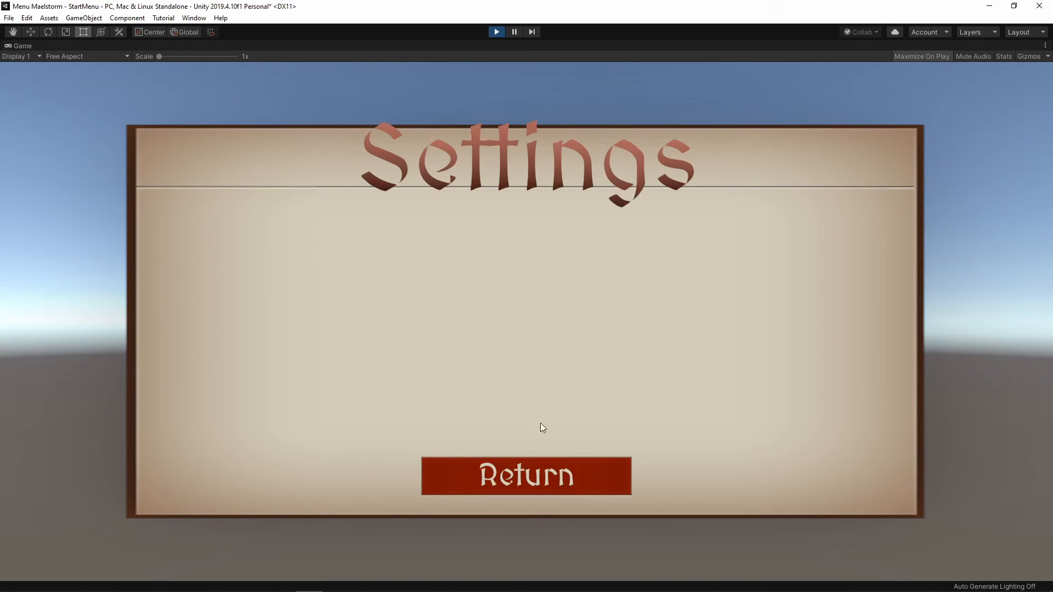
left_click(590, 478)
left_click(543, 362)
left_click(538, 470)
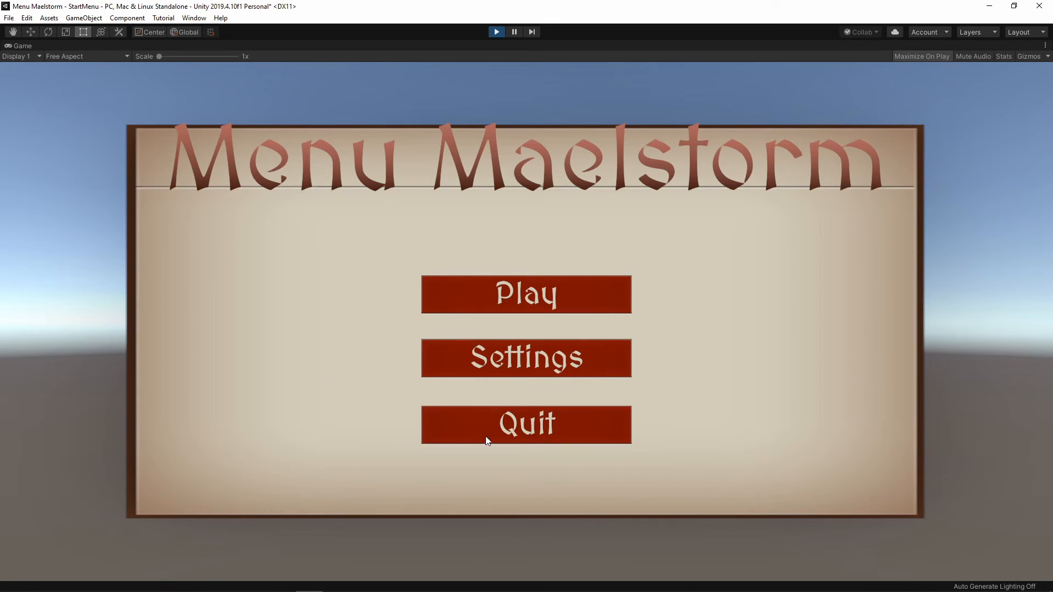
Test the Quit and Play buttons on the running start menu, and stop play mode.
left_click(526, 429)
left_click(540, 297)
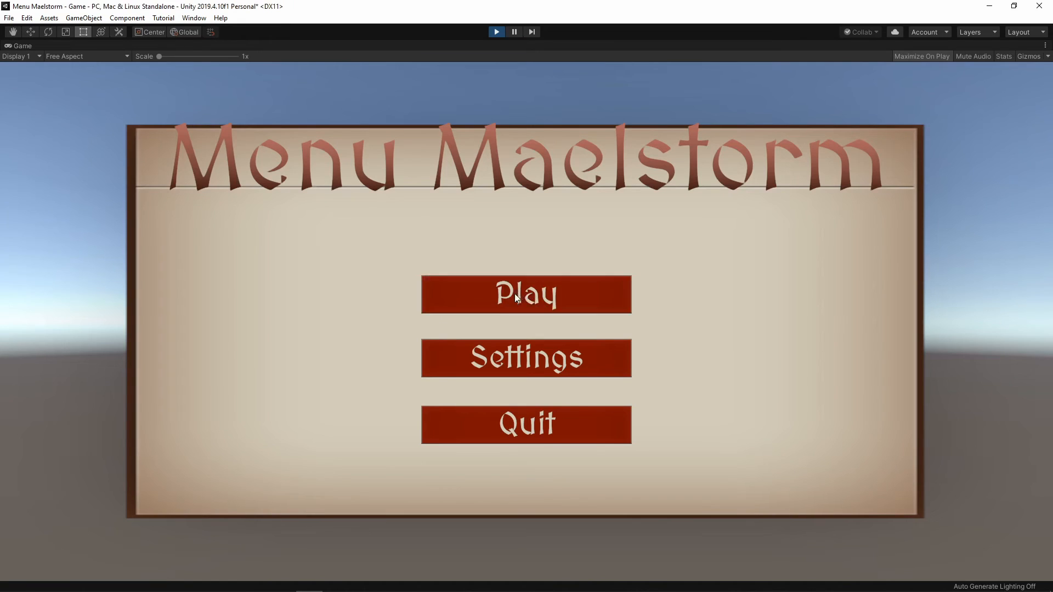
left_click(497, 32)
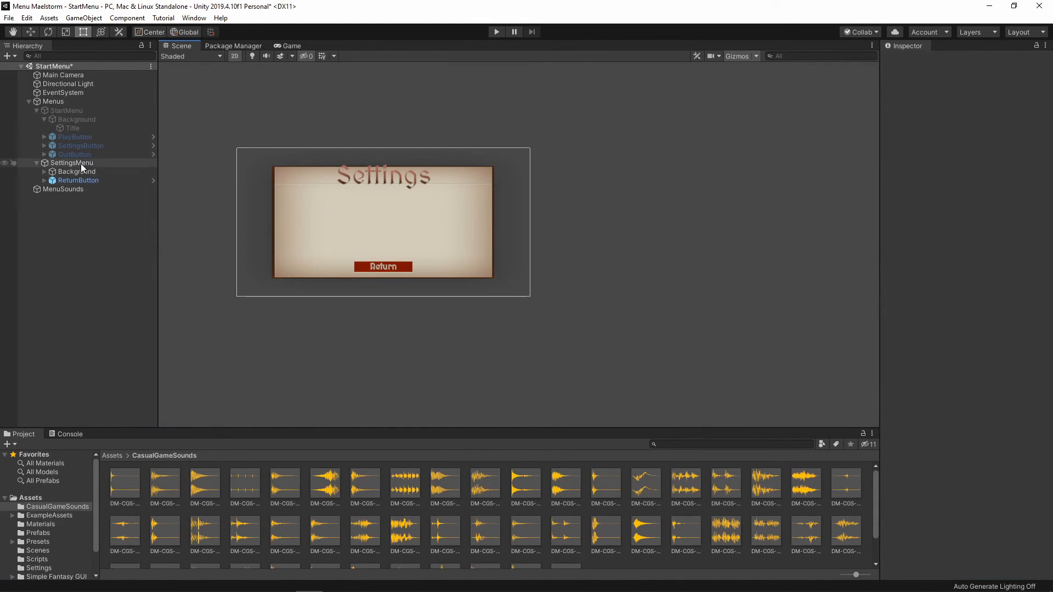
Deactivate SettingsMenu and activate StartMenu in the scene.
left_click(78, 163)
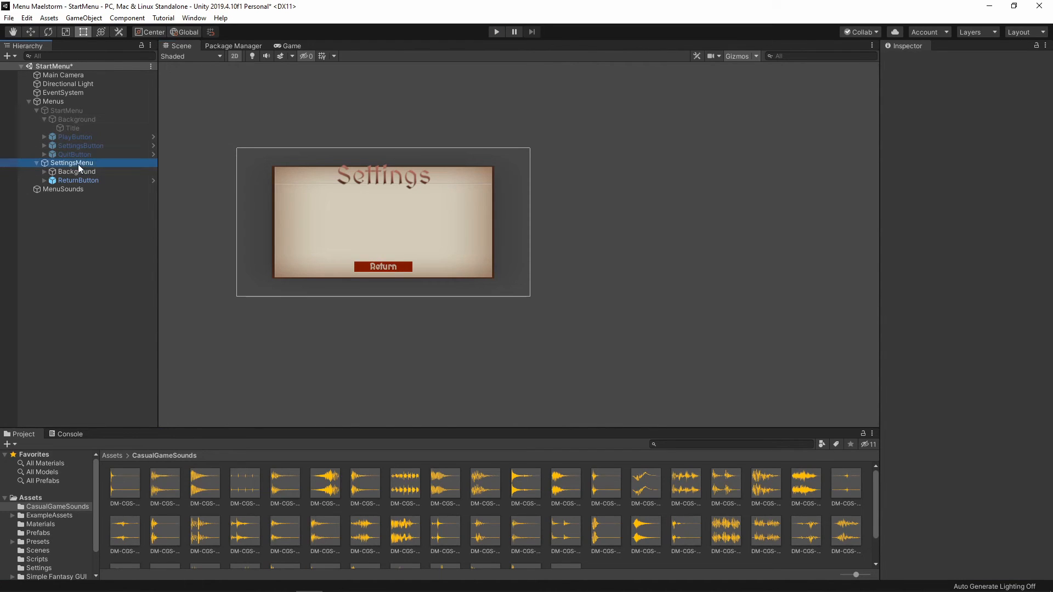
left_click(909, 61)
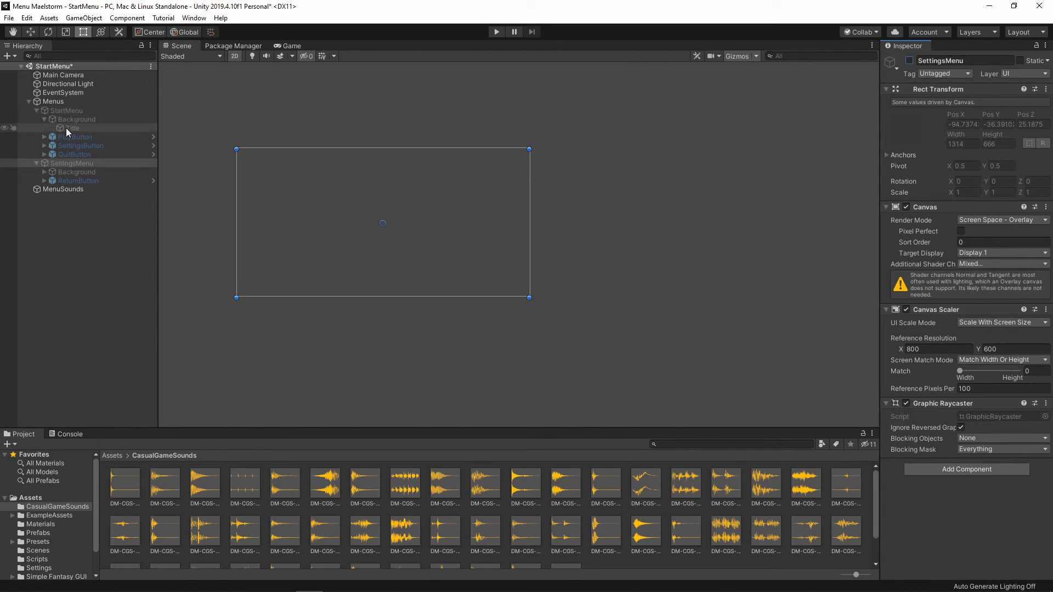
left_click(66, 110)
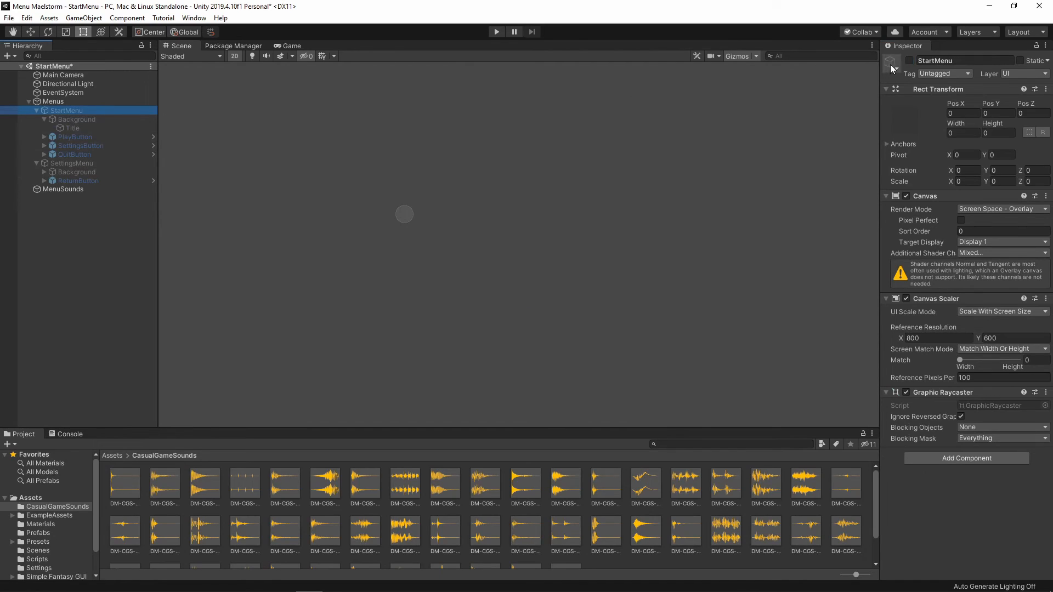
left_click(909, 60)
Examine PlayButton's On Click entries and the Audio Source settings of MenuSounds.
left_click(81, 137)
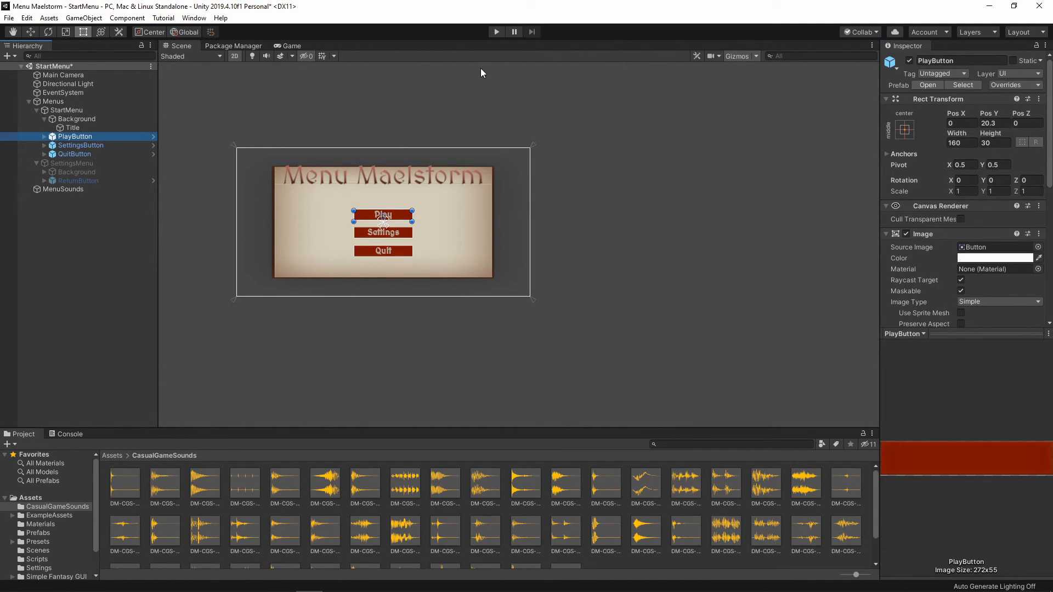
scroll(977, 269, "down", 5)
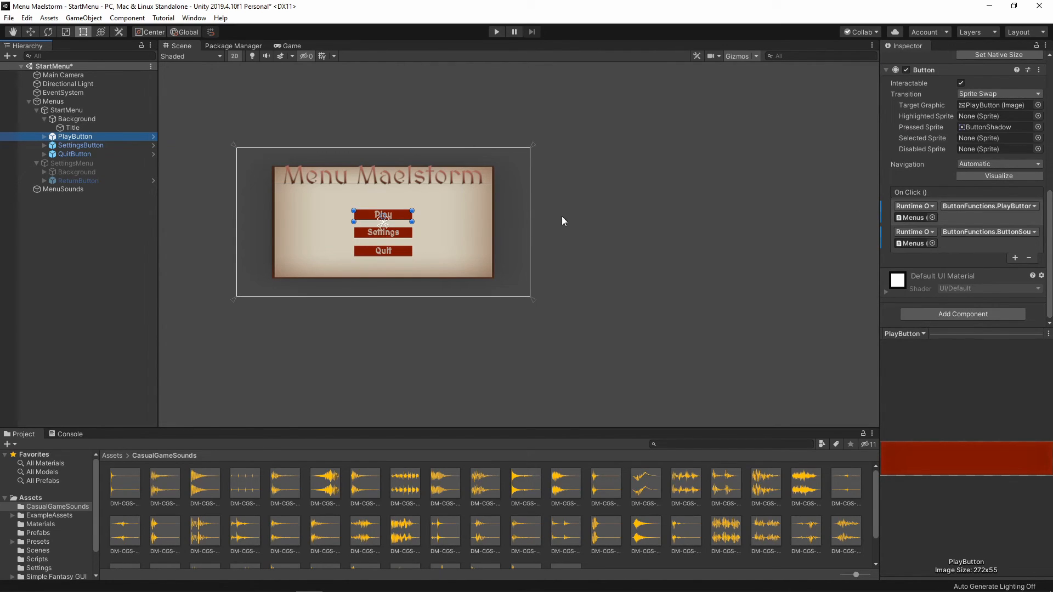
left_click(64, 190)
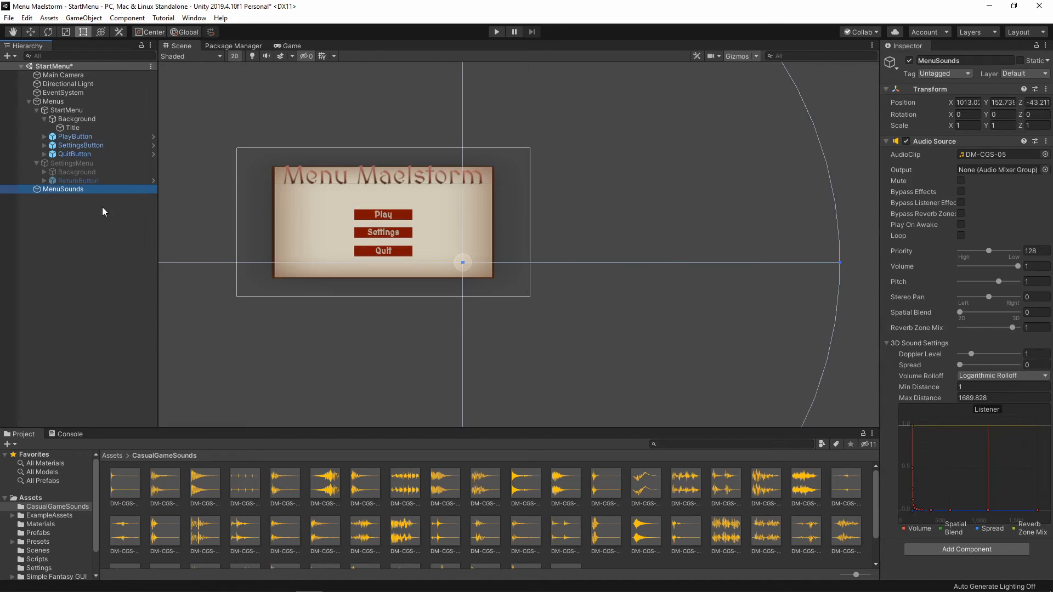
scroll(363, 280, "down", 3)
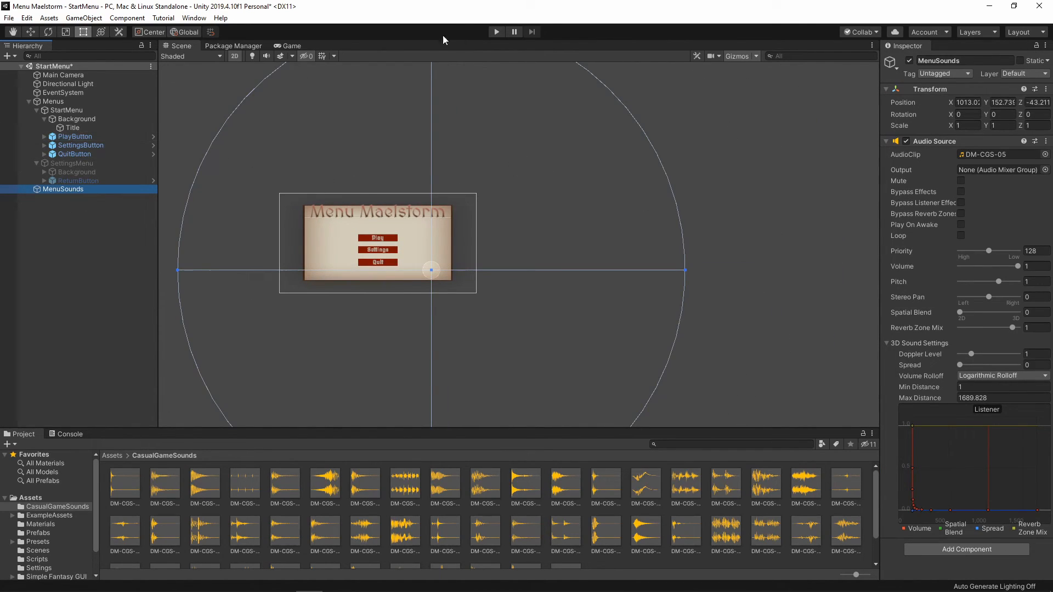
Play-test the Play button, pause in the loaded Game scene to examine the Game and DontDestroyOnLoad objects, and stop play mode.
left_click(496, 32)
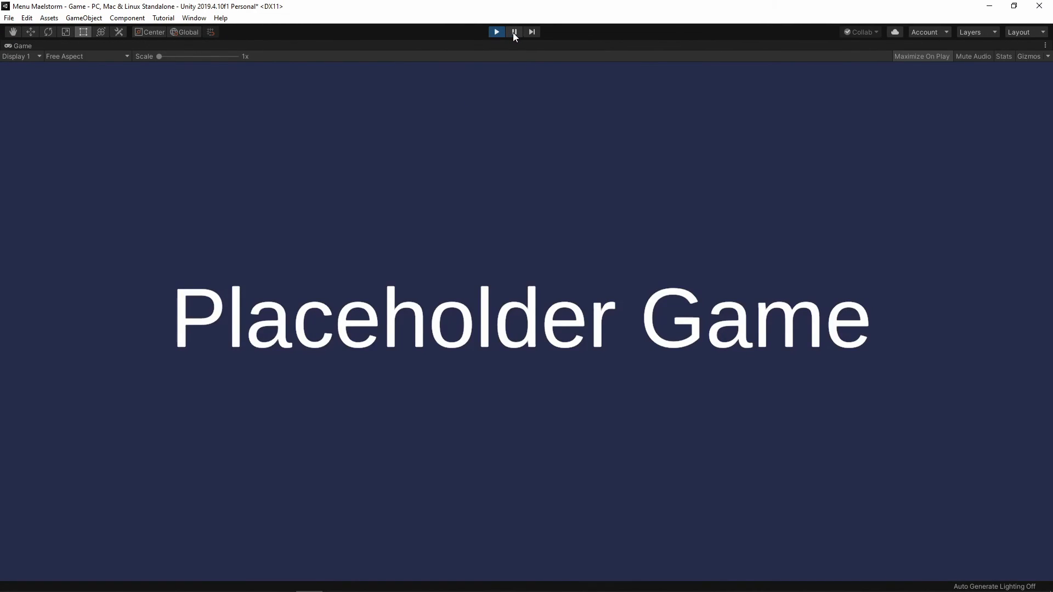
left_click(513, 33)
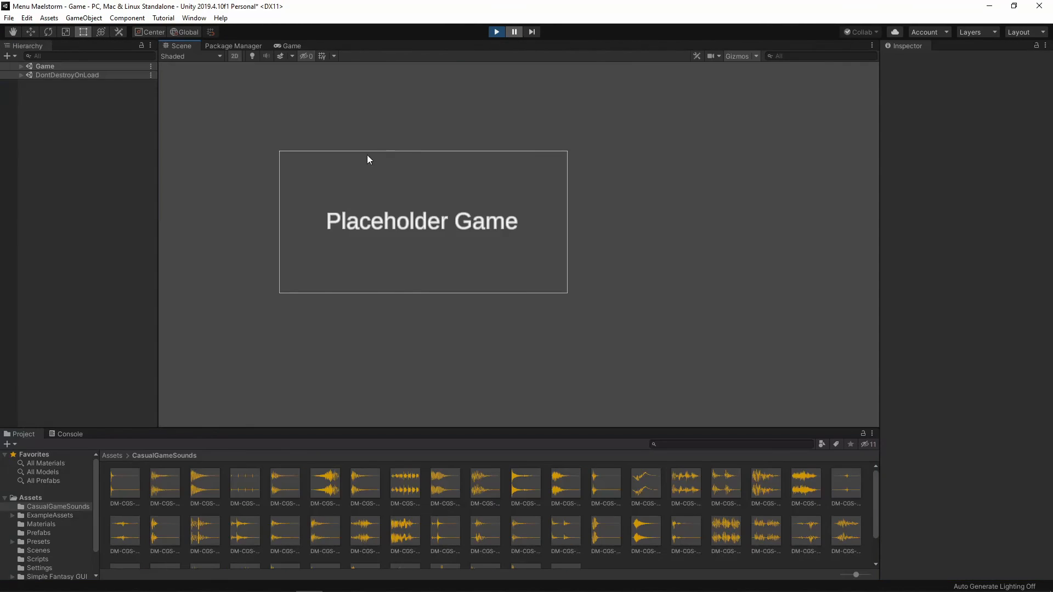
left_click(21, 75)
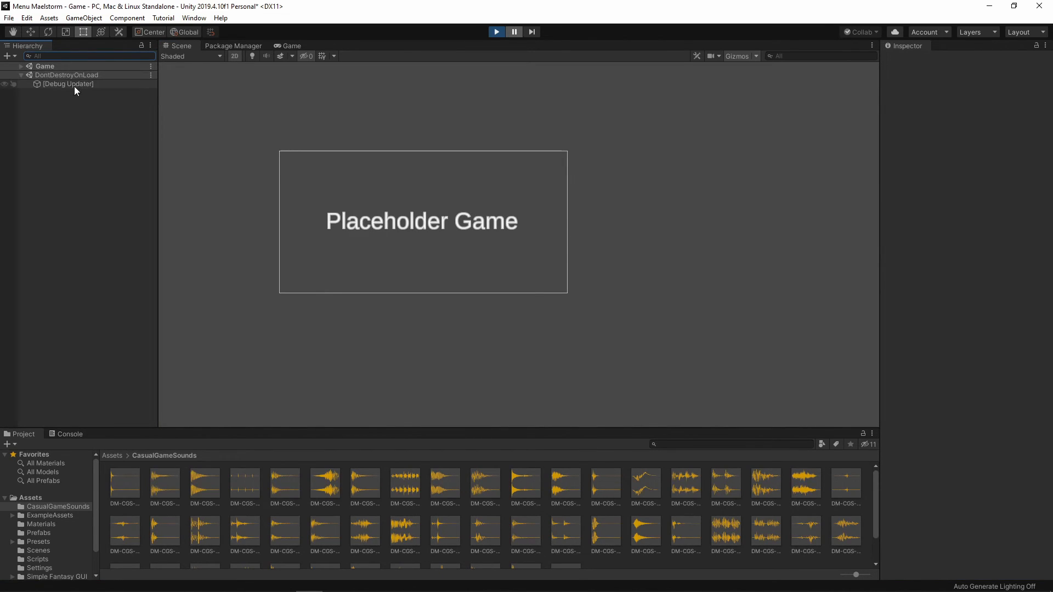
left_click(21, 67)
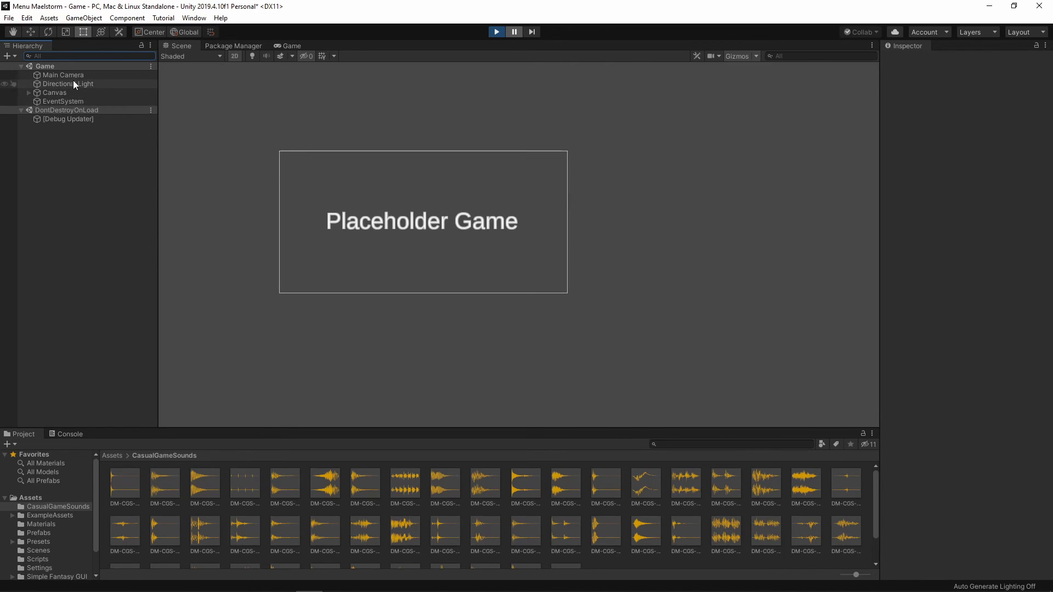
left_click(496, 32)
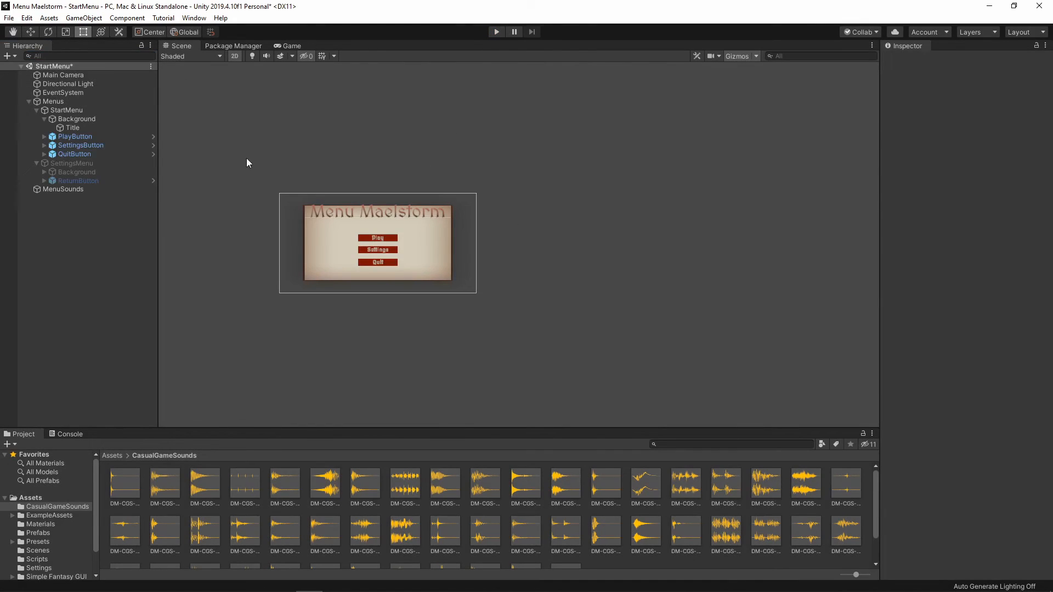
Review MenuSounds and rerun the Play button test to check whether it persists in the Game scene, ending play mode.
left_click(64, 189)
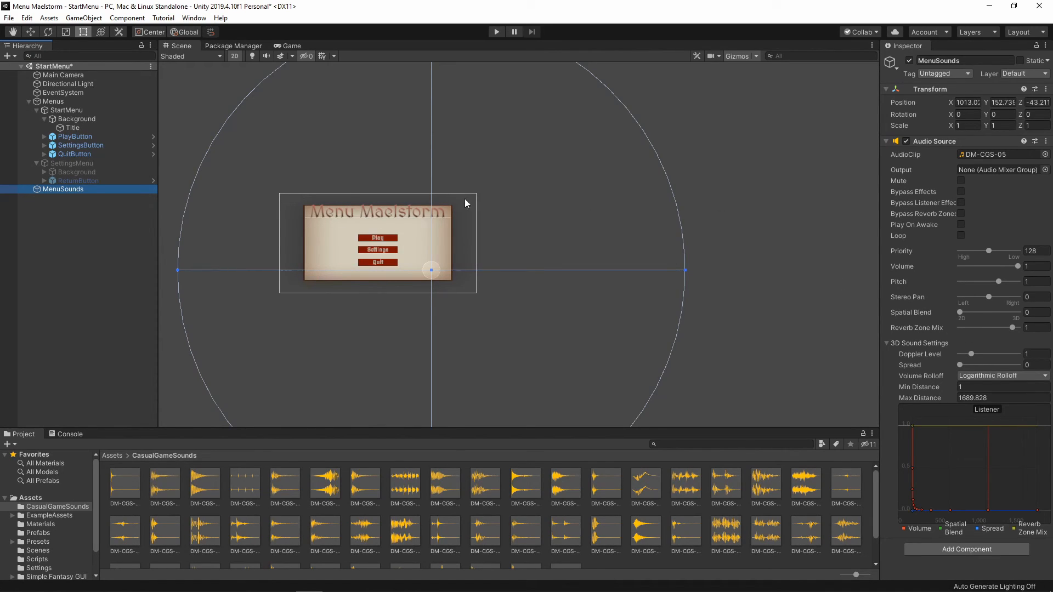
left_click(497, 32)
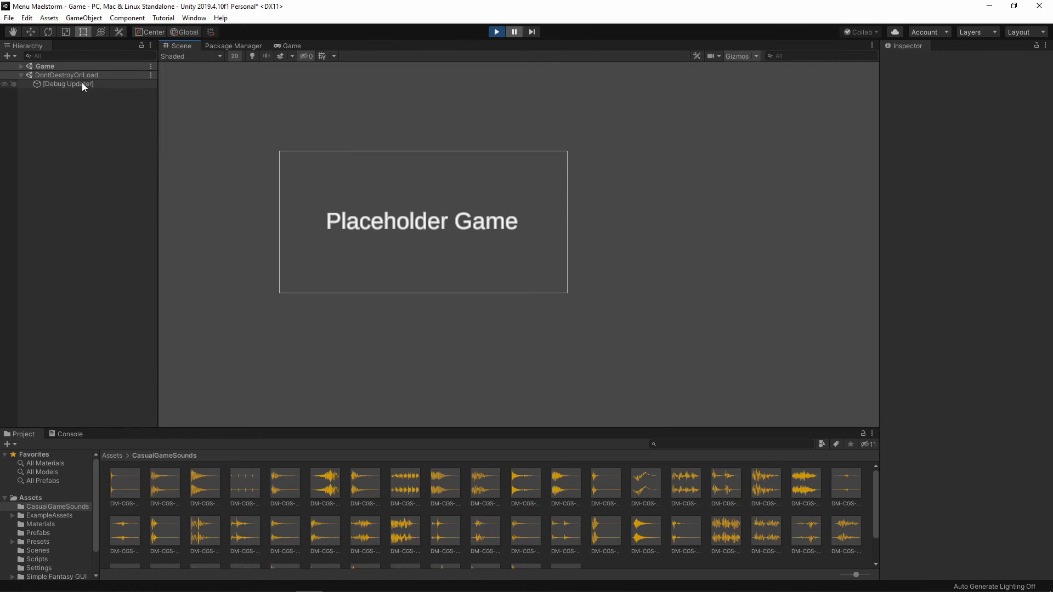
left_click(496, 32)
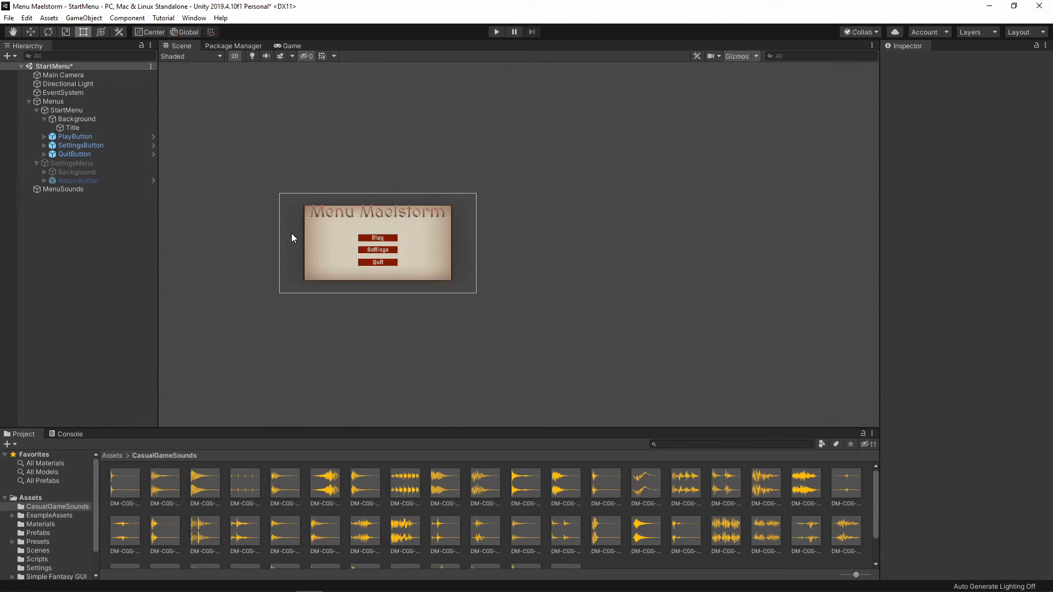
Create a new script named DontDestroyOnLoad and add it as a component to MenuSounds.
left_click(65, 189)
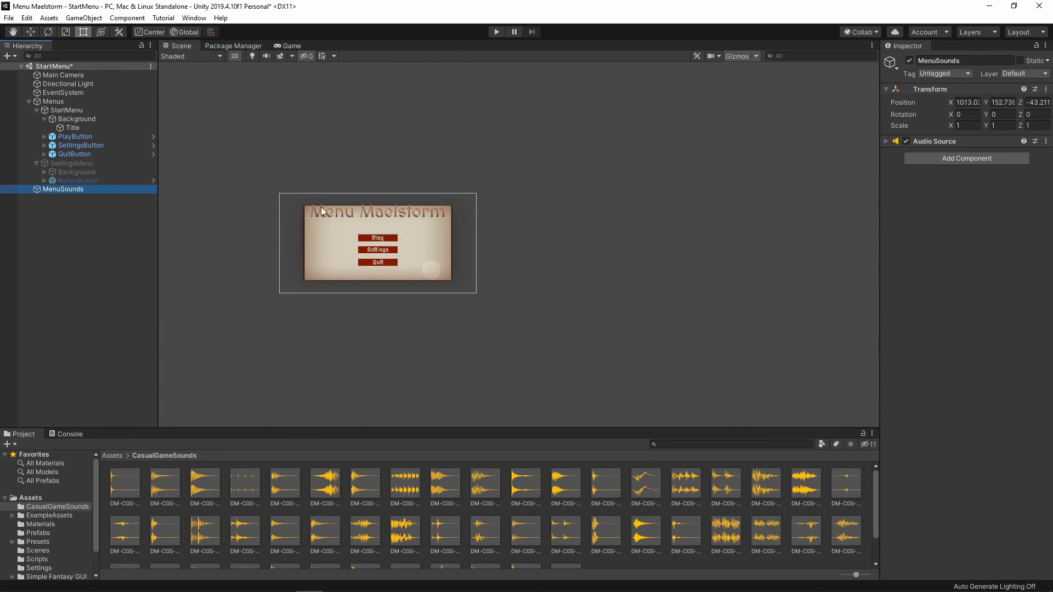
left_click(967, 161)
type("Dont")
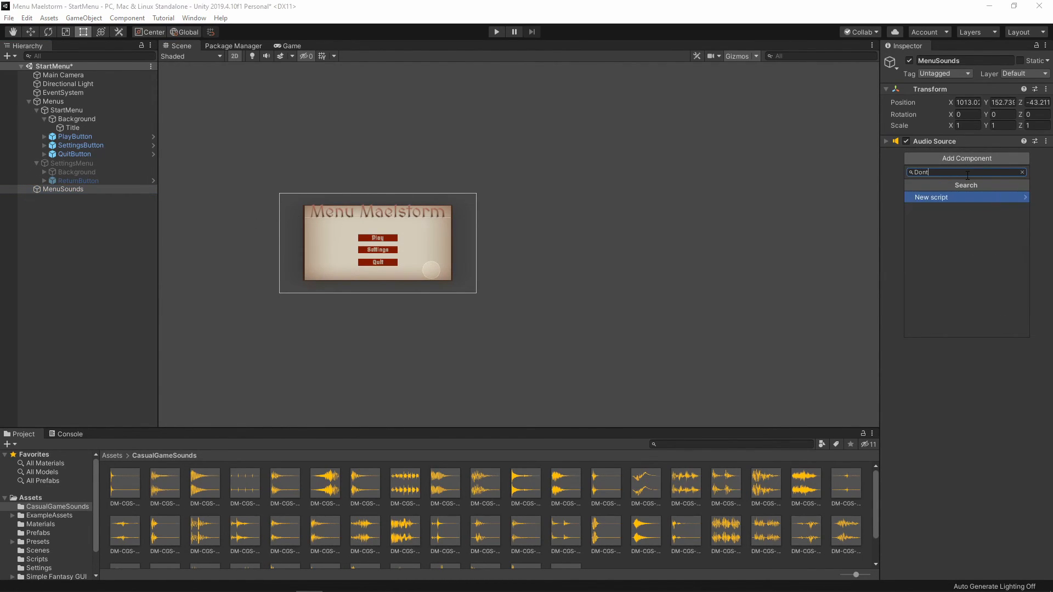
type("DestroyOnLoad")
left_click(995, 197)
left_click(968, 327)
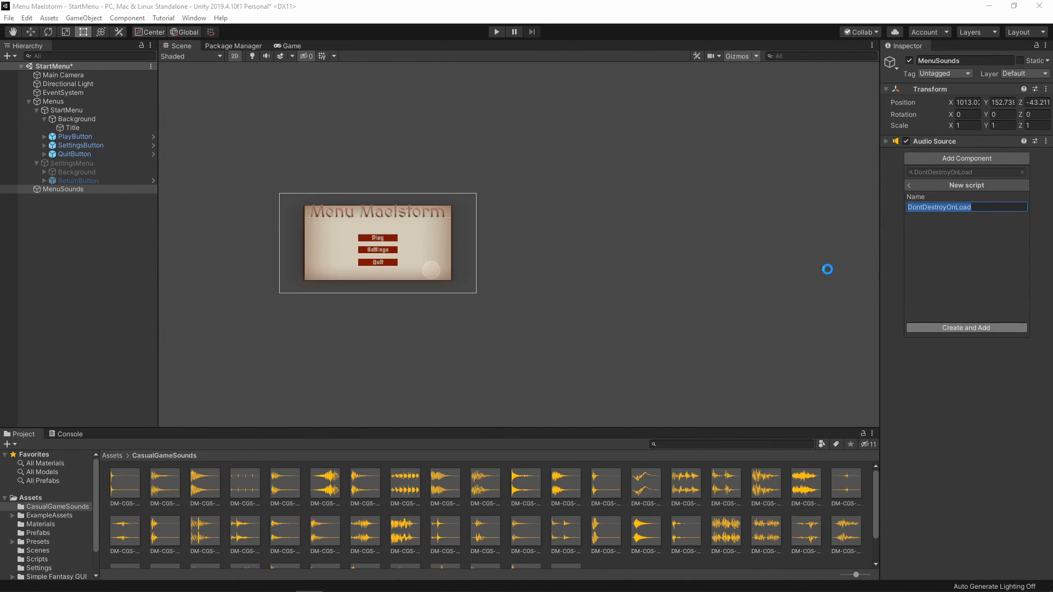
Open the DontDestroyOnLoad script in Visual Studio and remove its Update method and the comment above Start.
double_click(974, 167)
left_click_drag(132, 373, 96, 278)
key("BackSpace")
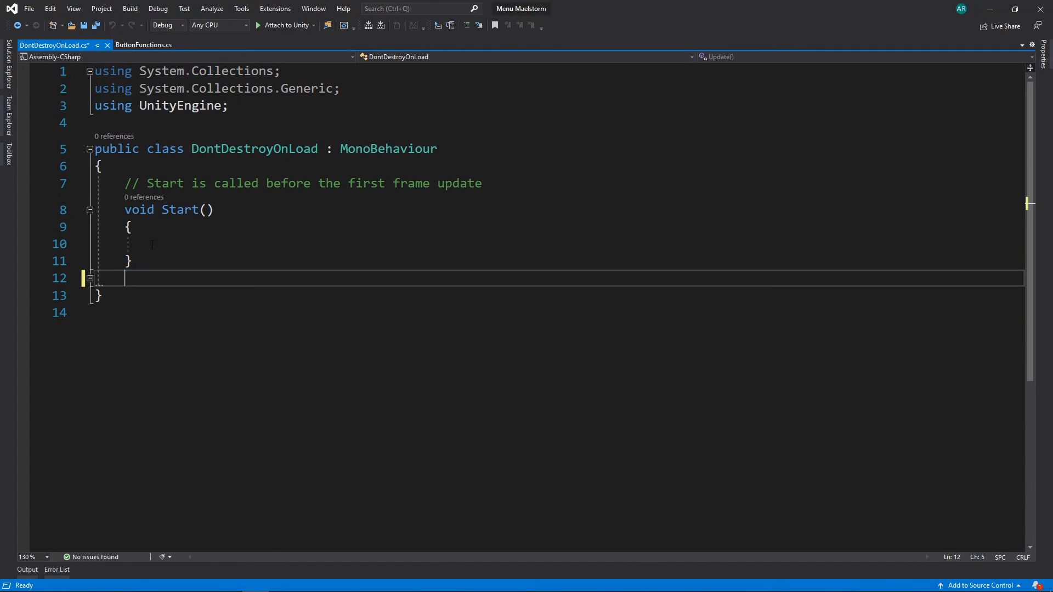
left_click(488, 183)
left_click_drag(488, 184, 105, 166)
key("BackSpace")
Add the call DontDestroyOnLoad(gameObject); inside the Start method and save the script.
left_click(193, 228)
type("Dont")
key("Tab")
type("(")
type(";")
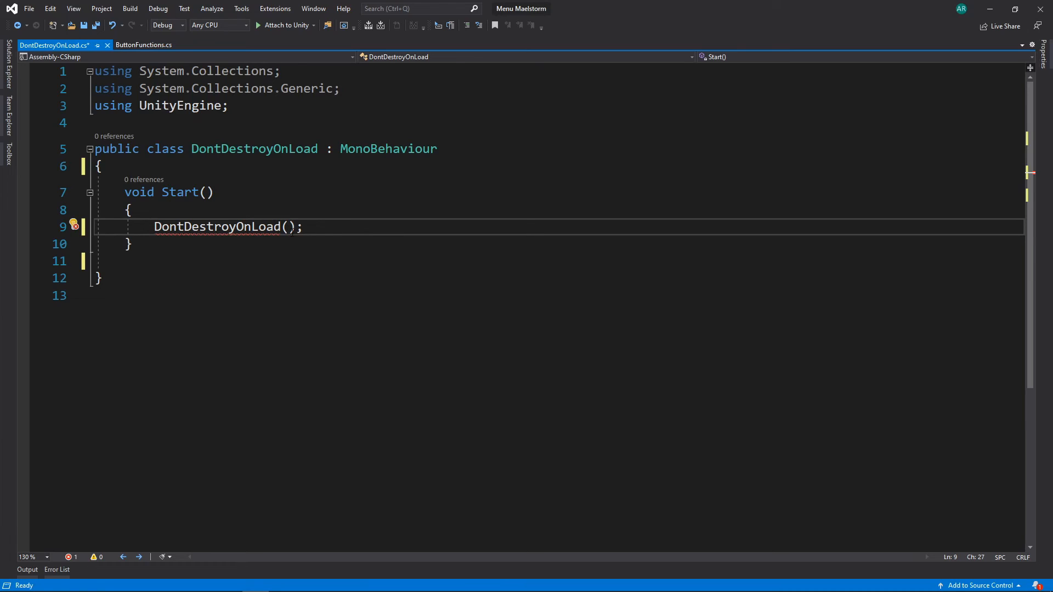
type("gameObject")
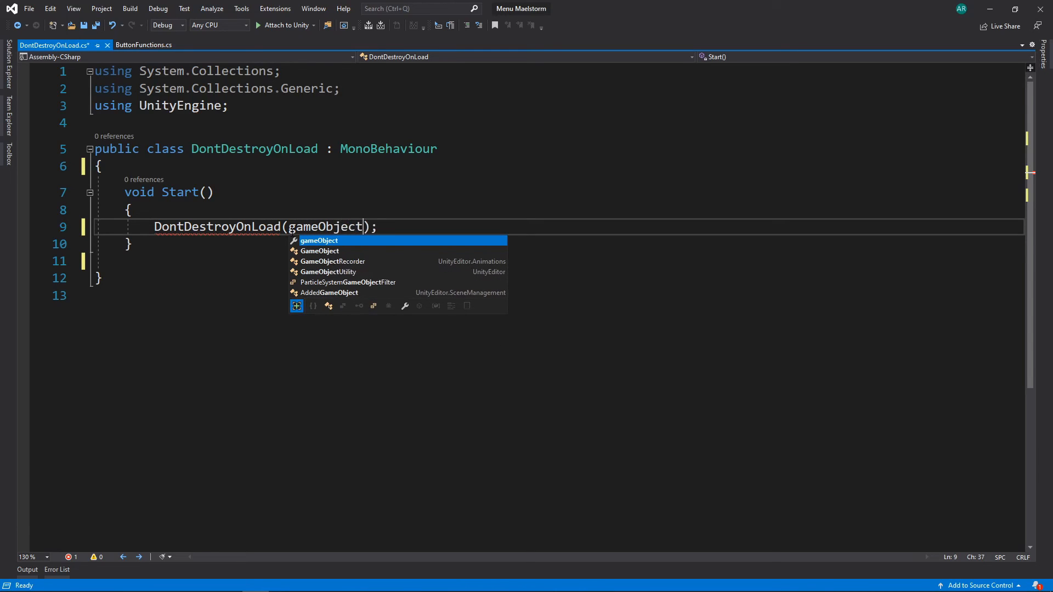
key("End")
key("ctrl+s")
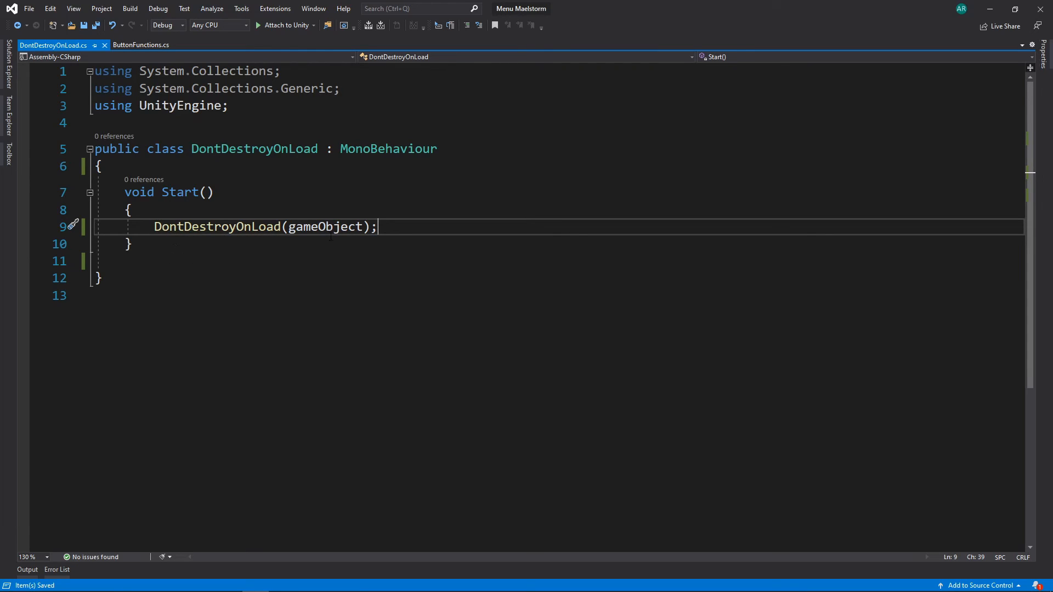
Return to Unity and play-test the Play button to check its sound while the Game scene loads.
key("alt+Tab")
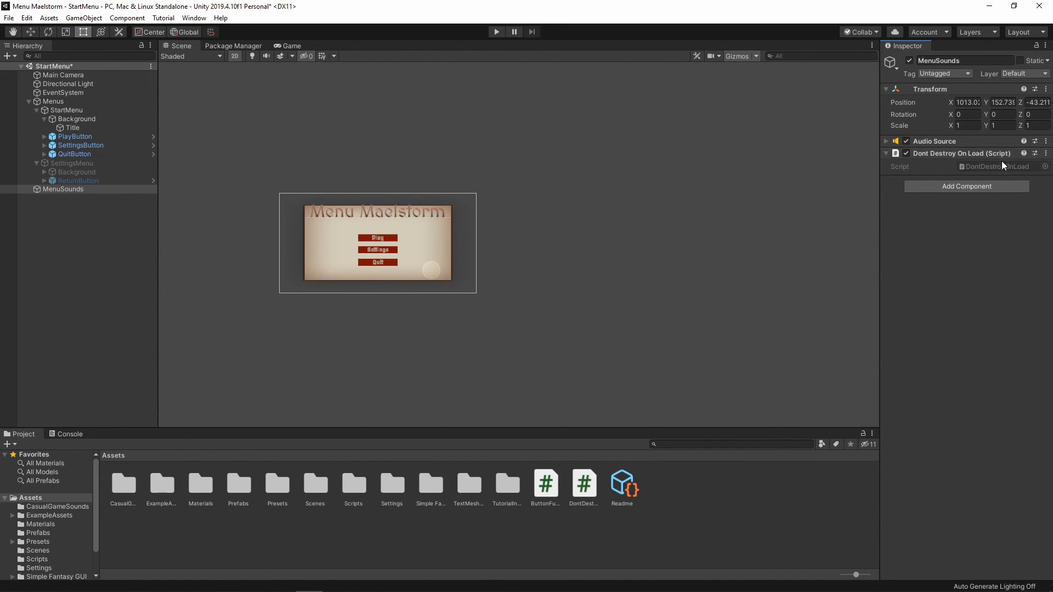
left_click(496, 33)
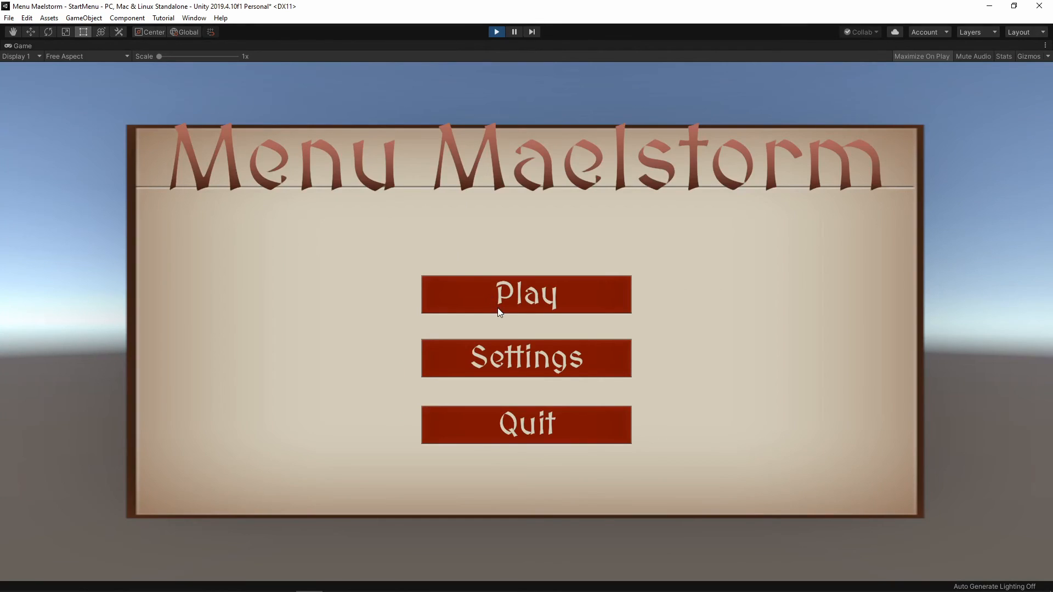
left_click(500, 312)
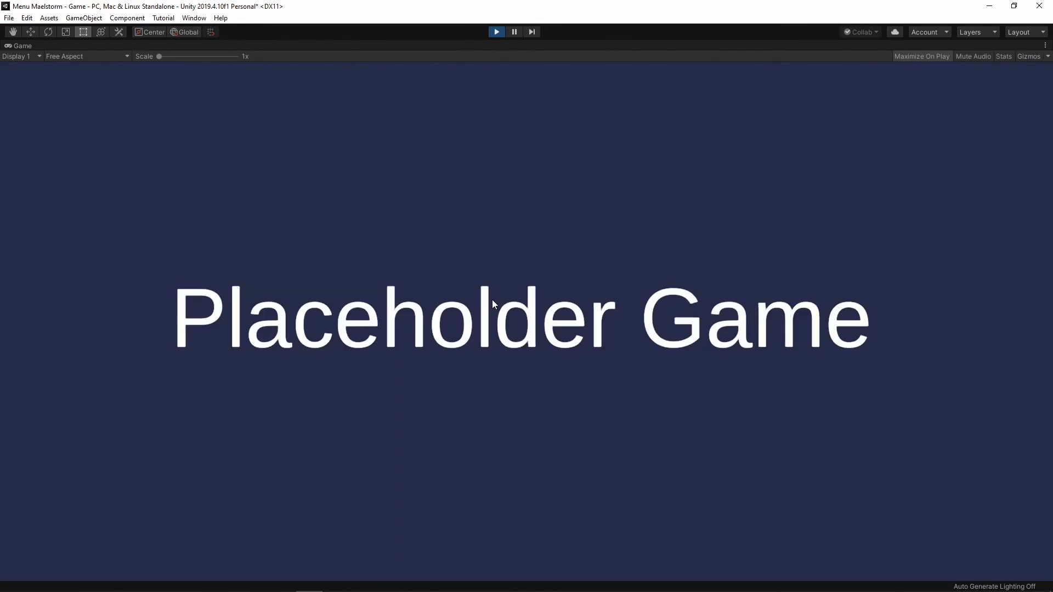